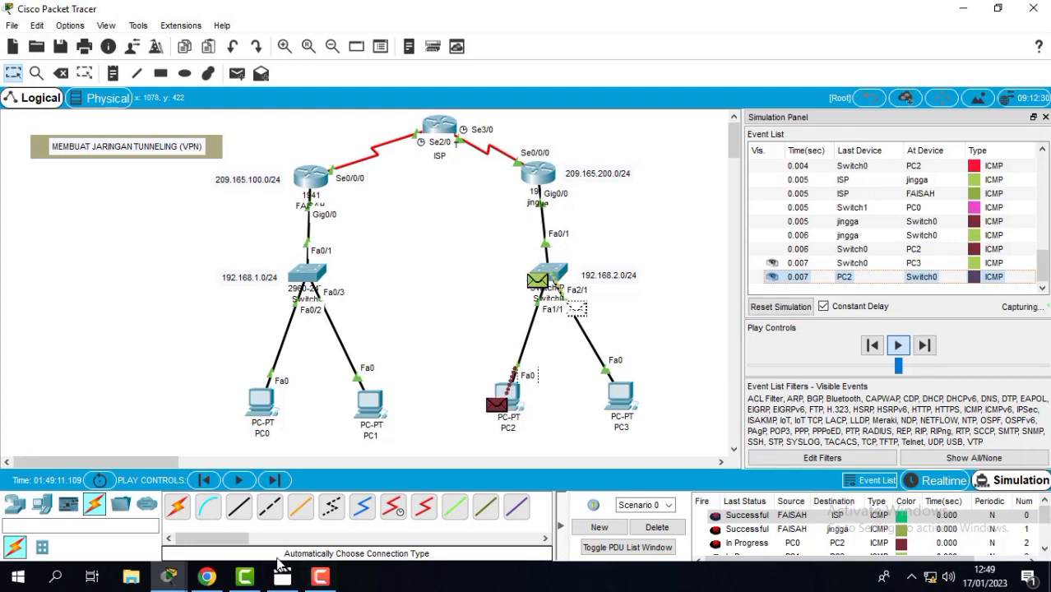
Step: Place a Router-PT at the top centre of the empty workspace and two 1941 routers below it on either side
{"action": "mouse_move", "coordinate": [291, 569]}
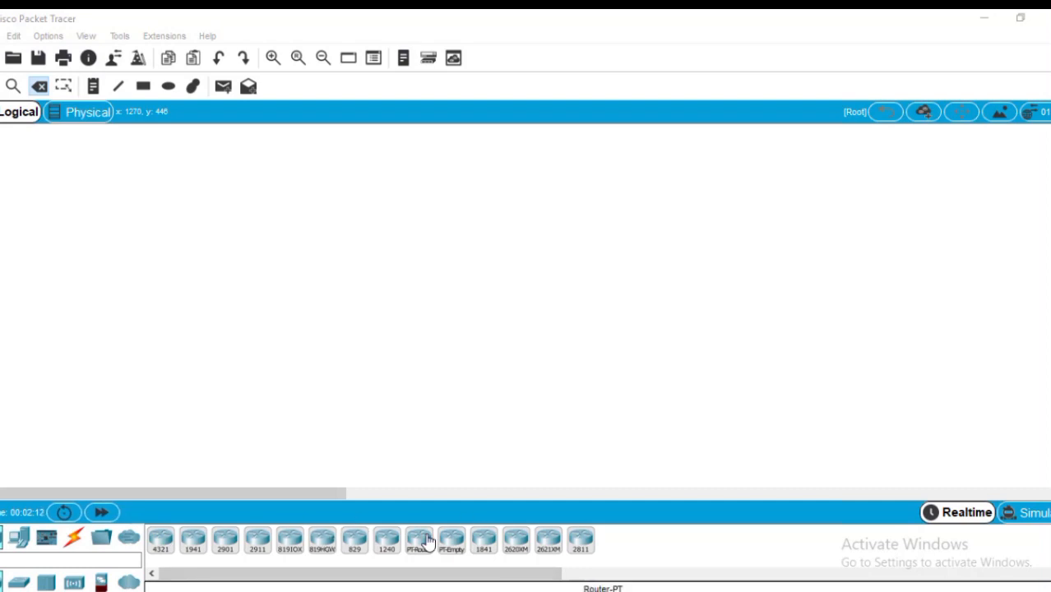
{"action": "left_click", "coordinate": [425, 540]}
{"action": "left_click", "coordinate": [436, 147]}
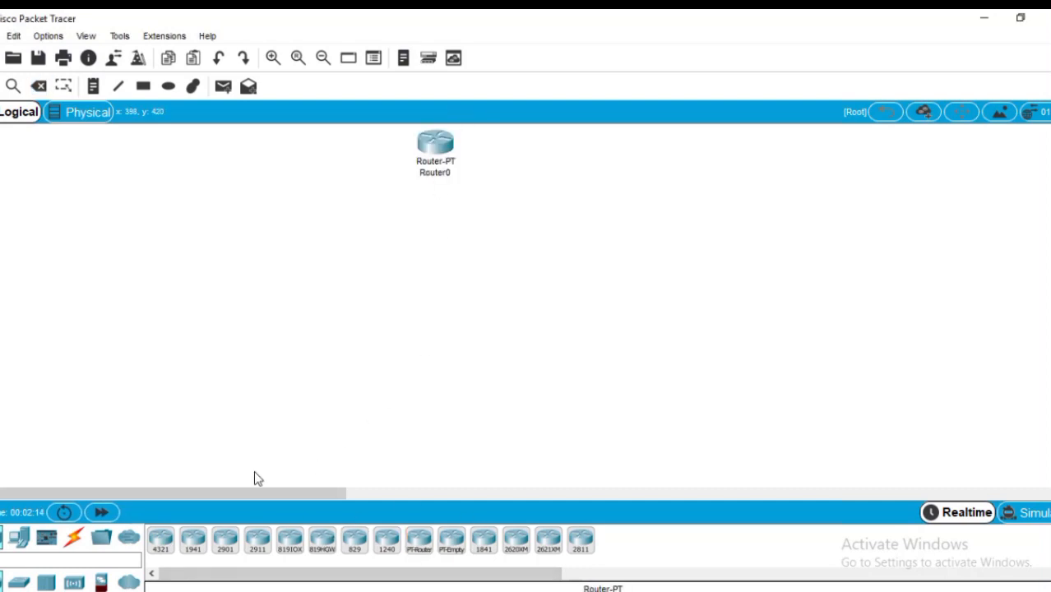
{"action": "left_click", "coordinate": [192, 540]}
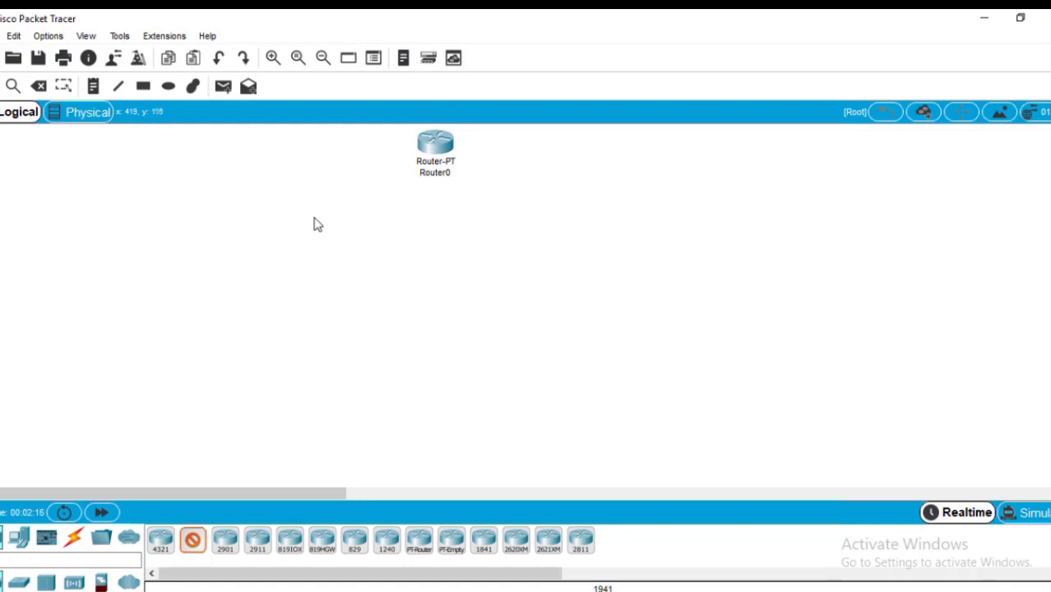
{"action": "left_click", "coordinate": [313, 204]}
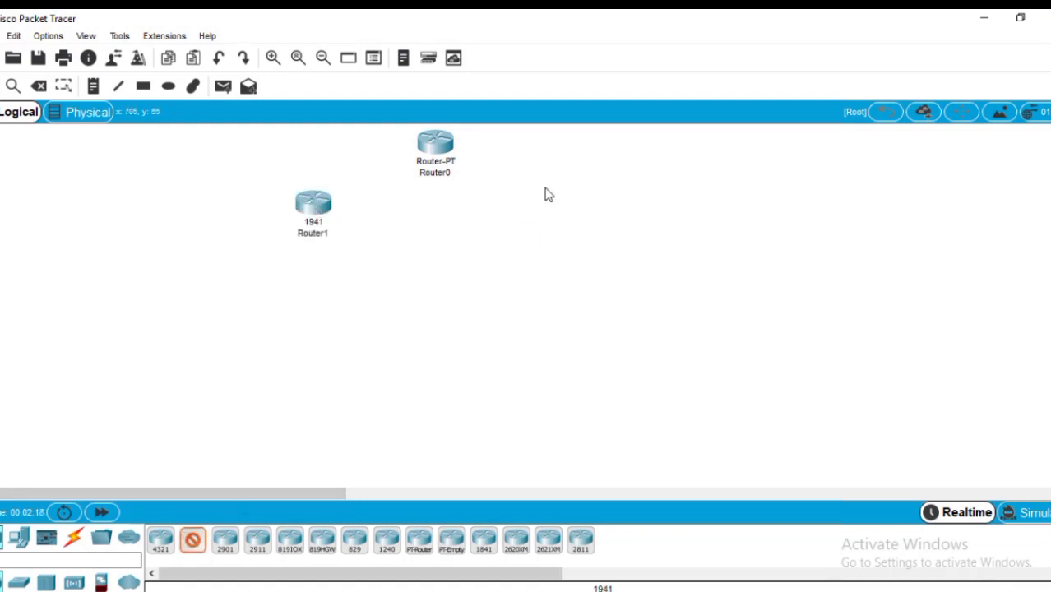
{"action": "left_click", "coordinate": [543, 211]}
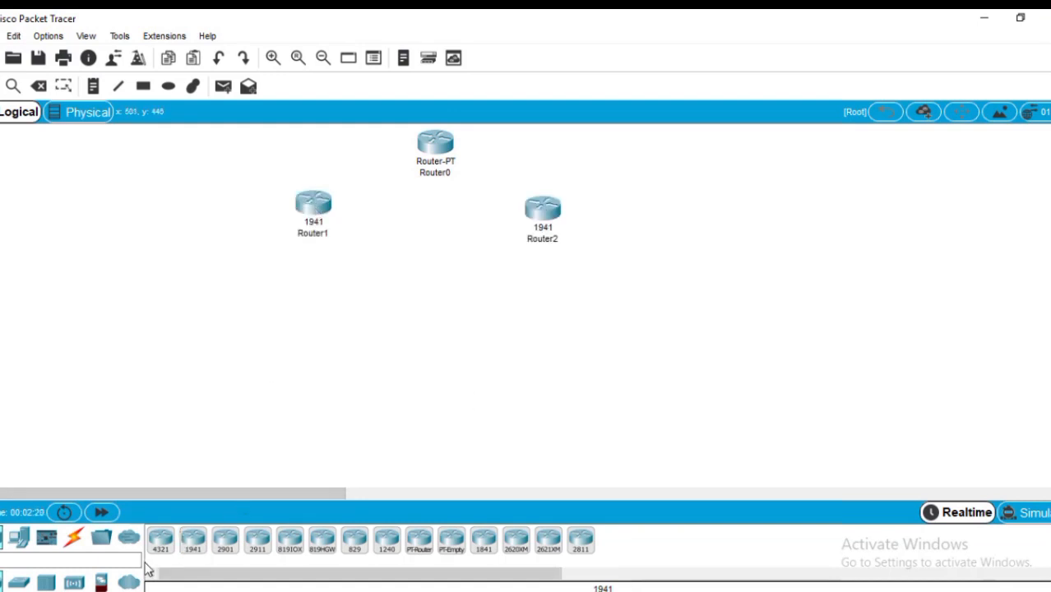
Step: Add a Switch-PT below Router2 and a 2960 switch below Router1
{"action": "left_click", "coordinate": [18, 582]}
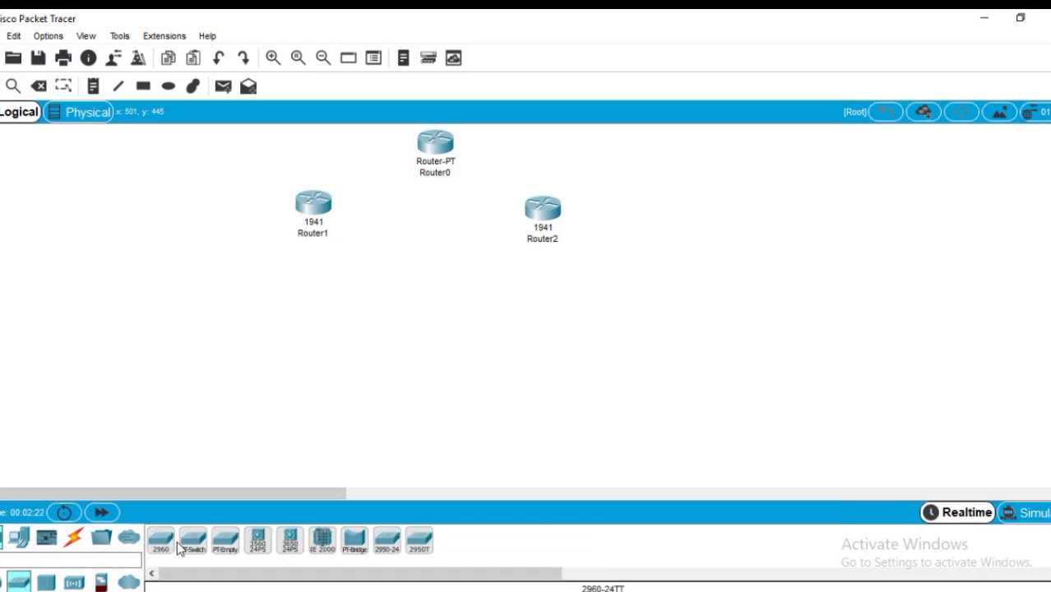
{"action": "left_click", "coordinate": [198, 538]}
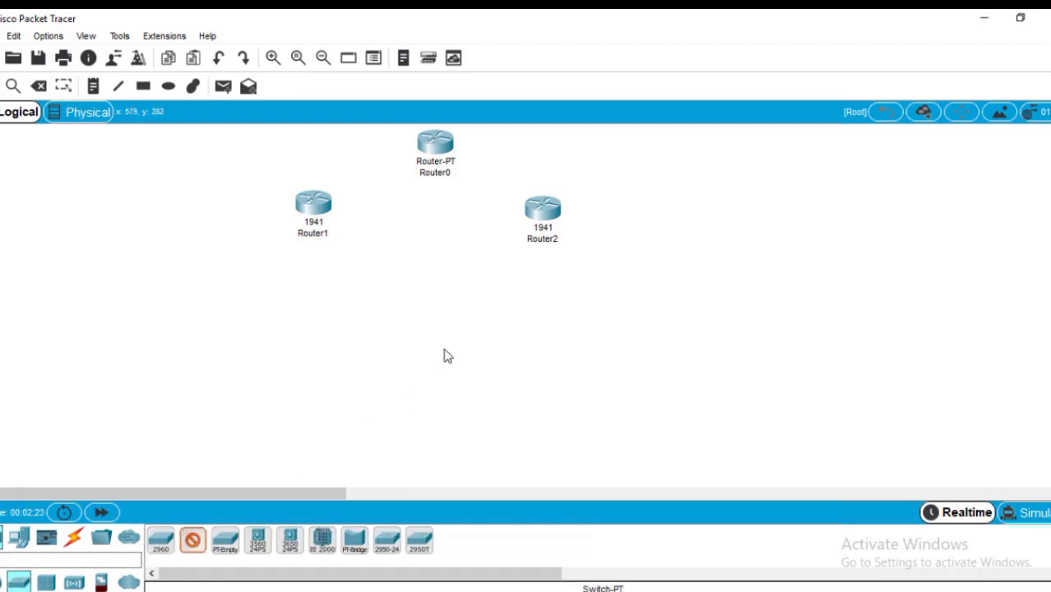
{"action": "left_click", "coordinate": [543, 283]}
{"action": "left_click", "coordinate": [161, 539]}
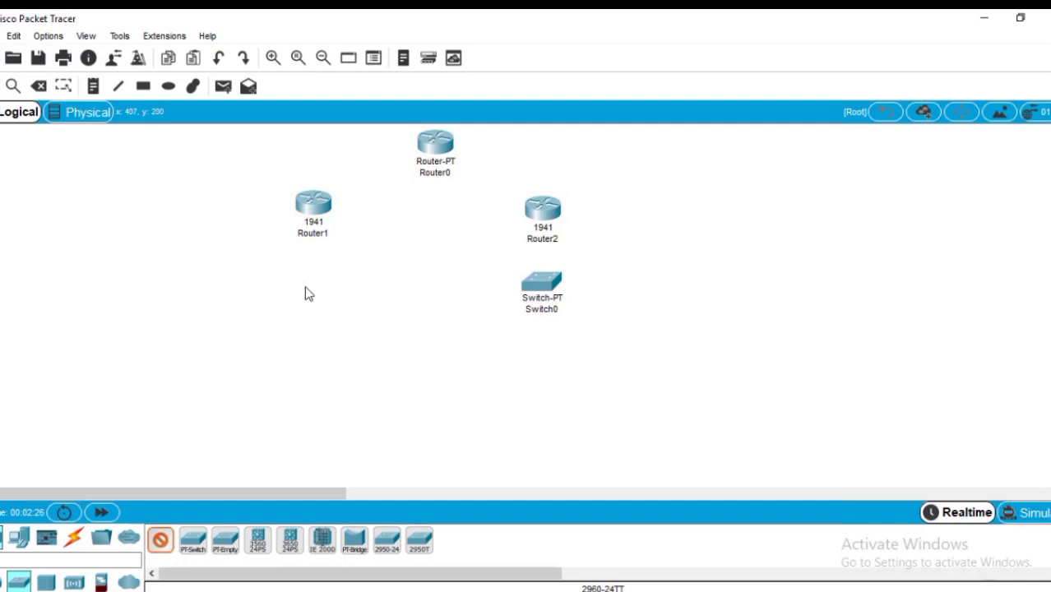
{"action": "left_click", "coordinate": [305, 294]}
Step: Add four PCs, two in the area below the 2960 switch and two below the Switch-PT
{"action": "left_click", "coordinate": [18, 537]}
{"action": "left_click", "coordinate": [164, 538]}
{"action": "left_click", "coordinate": [146, 423]}
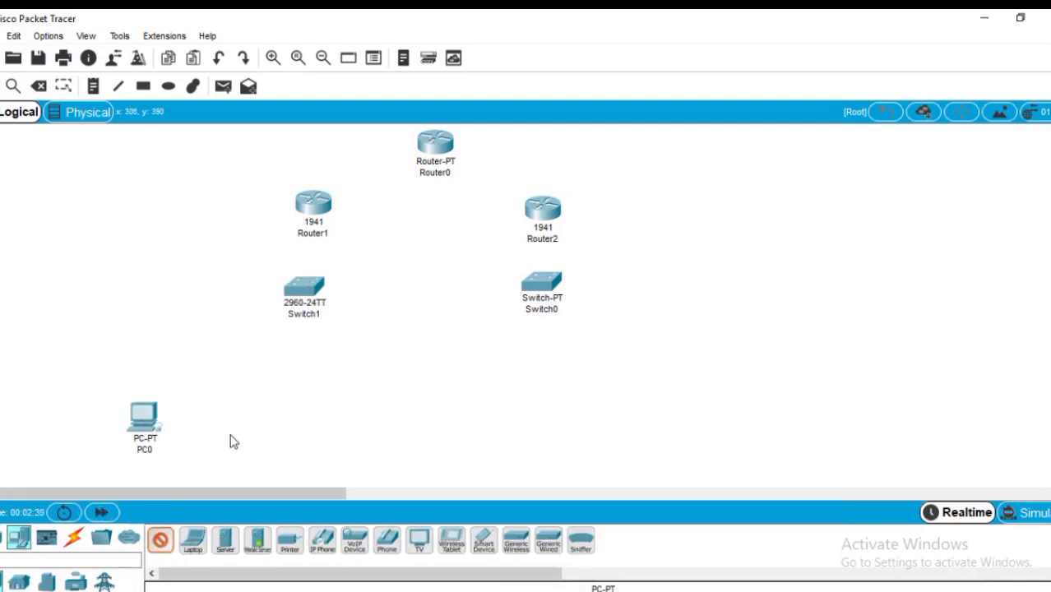
{"action": "left_click", "coordinate": [287, 417]}
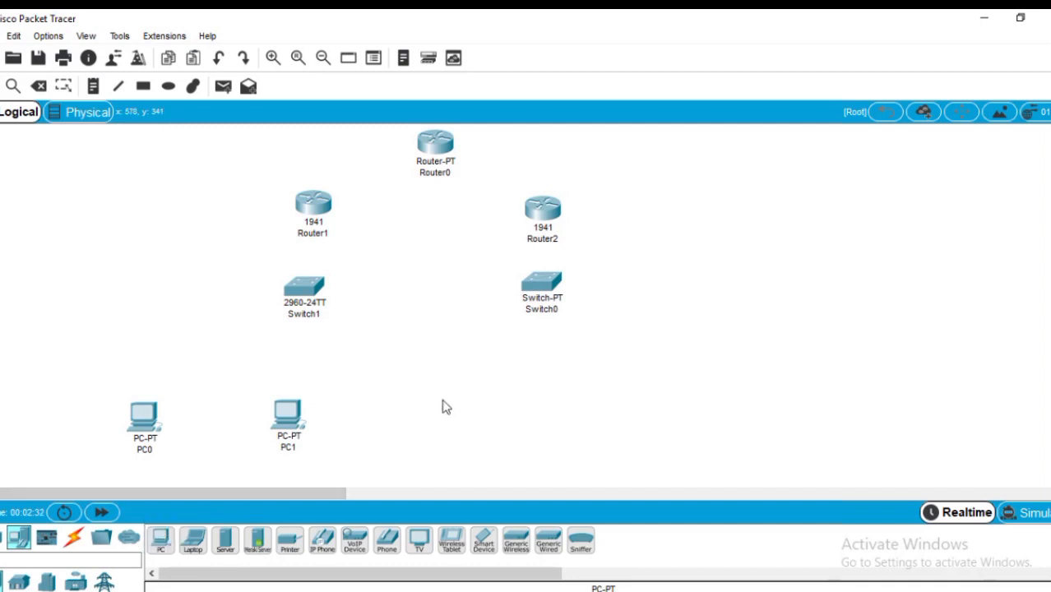
{"action": "left_click", "coordinate": [161, 539]}
{"action": "left_click", "coordinate": [538, 385]}
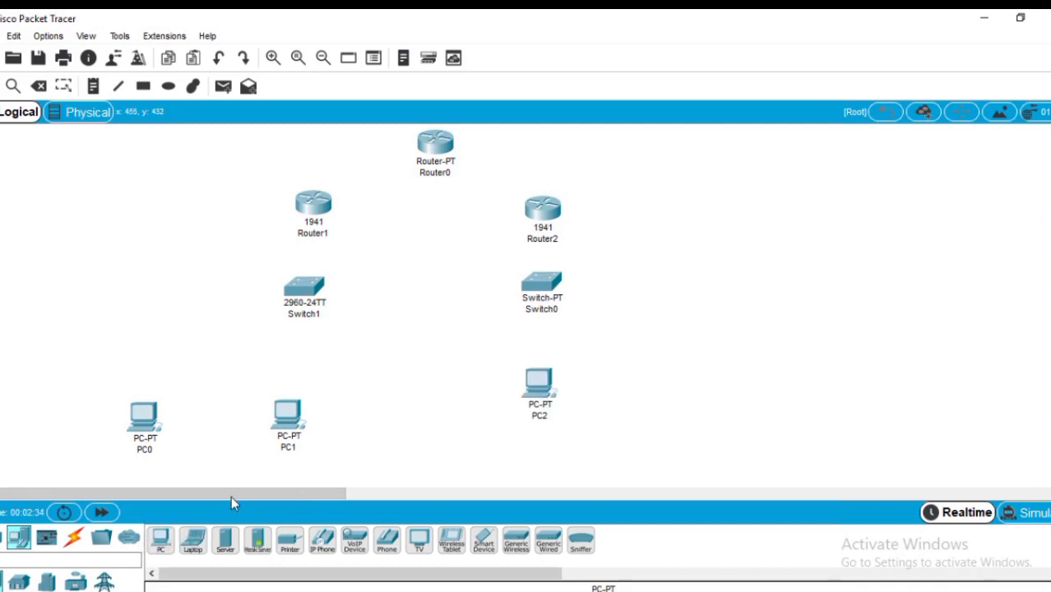
{"action": "left_click", "coordinate": [161, 539]}
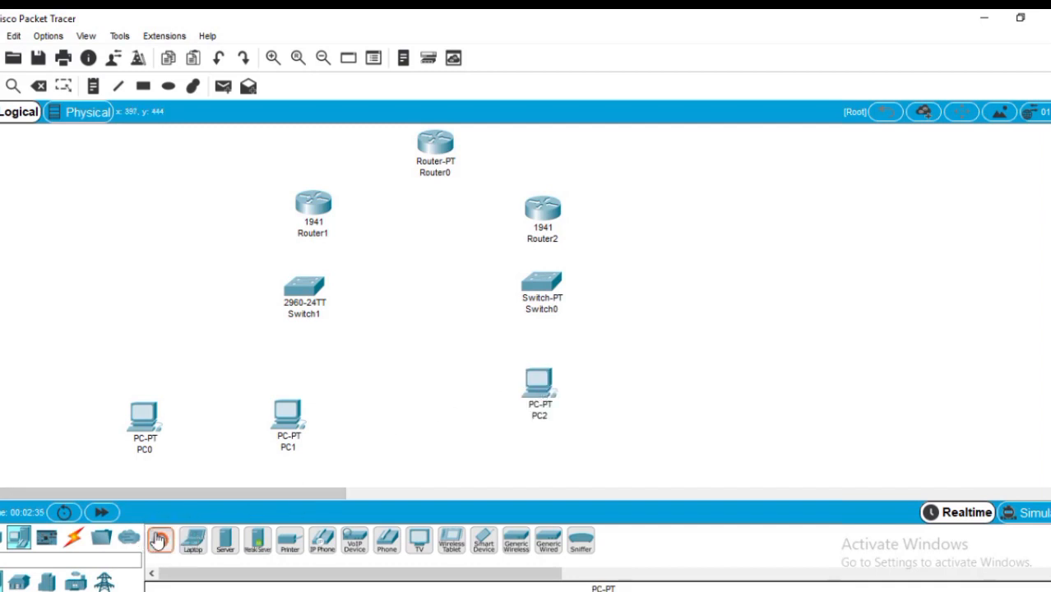
{"action": "left_click", "coordinate": [623, 395]}
Step: Install an HWIC-2T serial module in the empty slot of Router1 nearest its built-in ports
{"action": "left_click", "coordinate": [77, 542]}
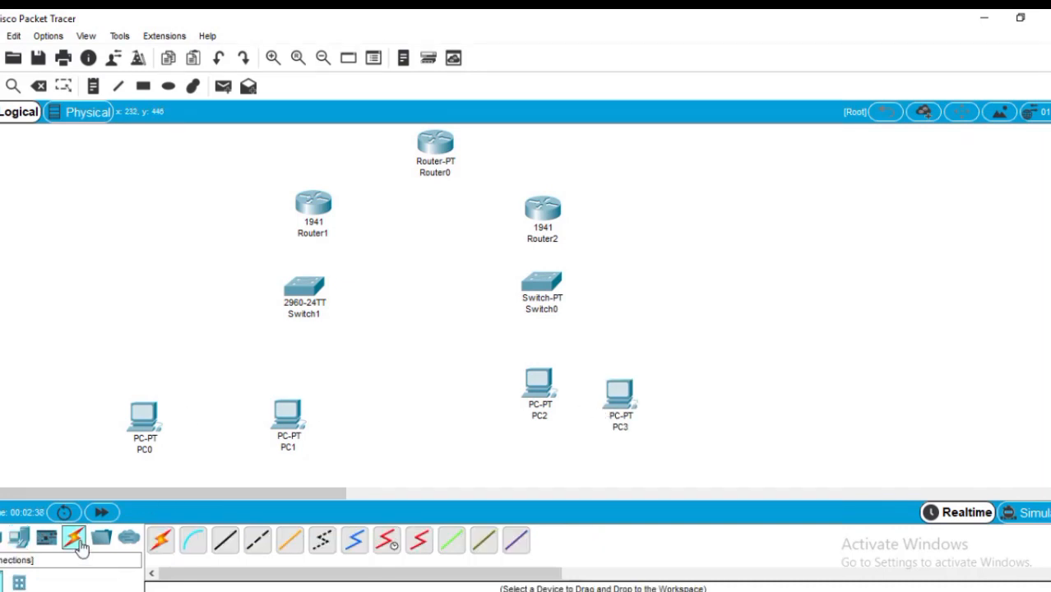
{"action": "left_click", "coordinate": [328, 212]}
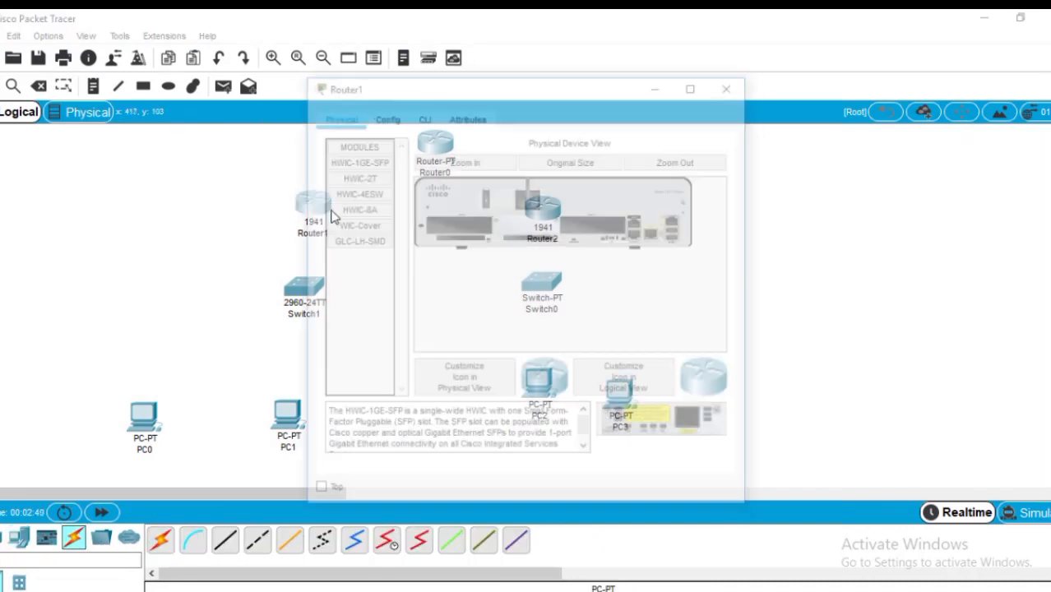
{"action": "left_click", "coordinate": [356, 175]}
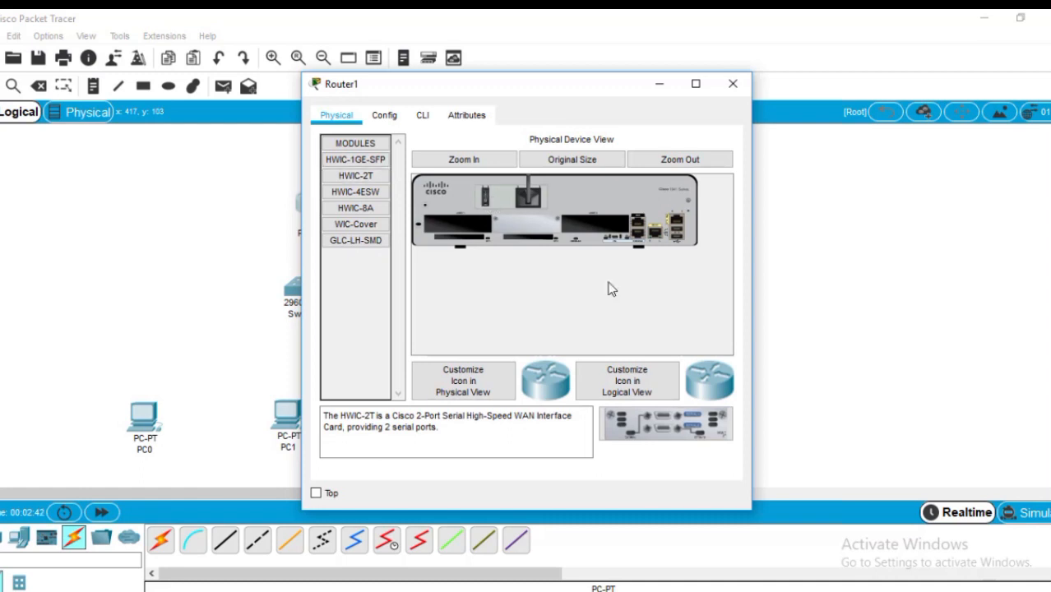
{"action": "left_click_drag", "start_coordinate": [661, 423], "coordinate": [602, 232]}
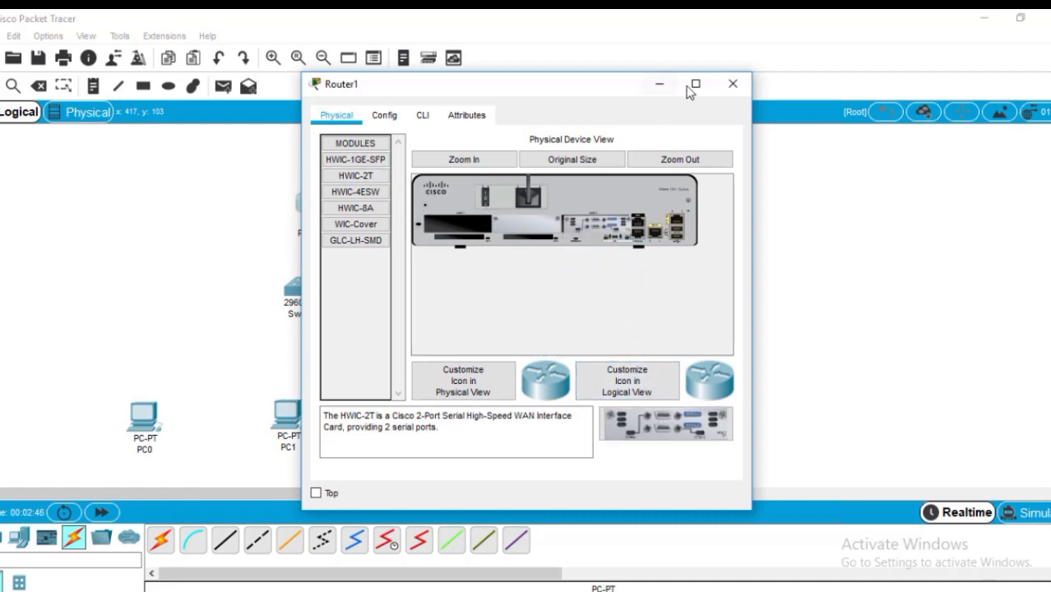
{"action": "left_click", "coordinate": [733, 83]}
Step: Install an HWIC-2T serial module in the empty slot of Router2 nearest its built-in ports
{"action": "left_click", "coordinate": [540, 207]}
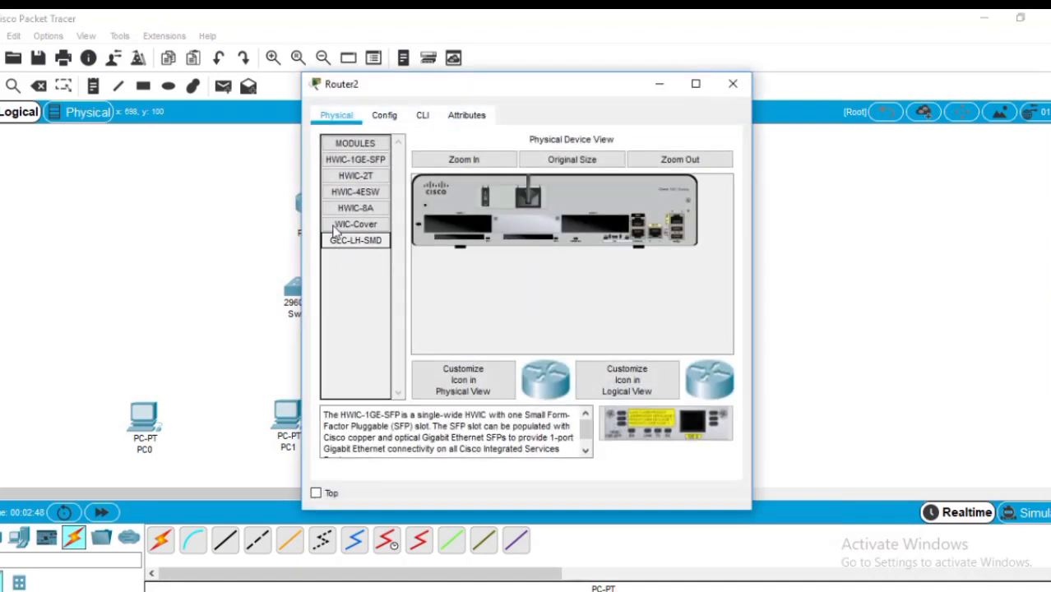
{"action": "left_click", "coordinate": [385, 179]}
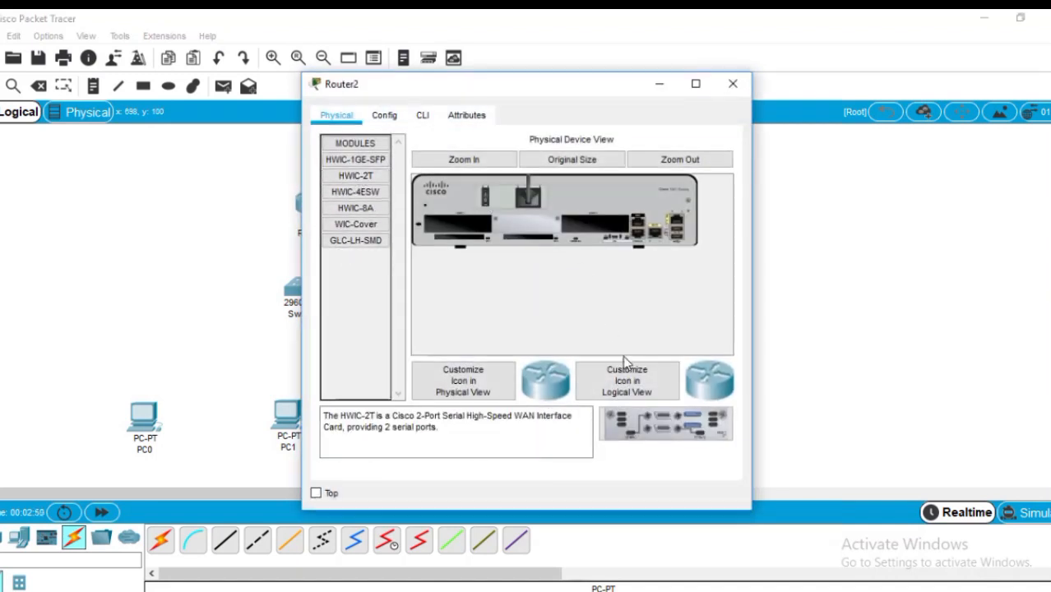
{"action": "left_click_drag", "start_coordinate": [657, 423], "coordinate": [602, 243]}
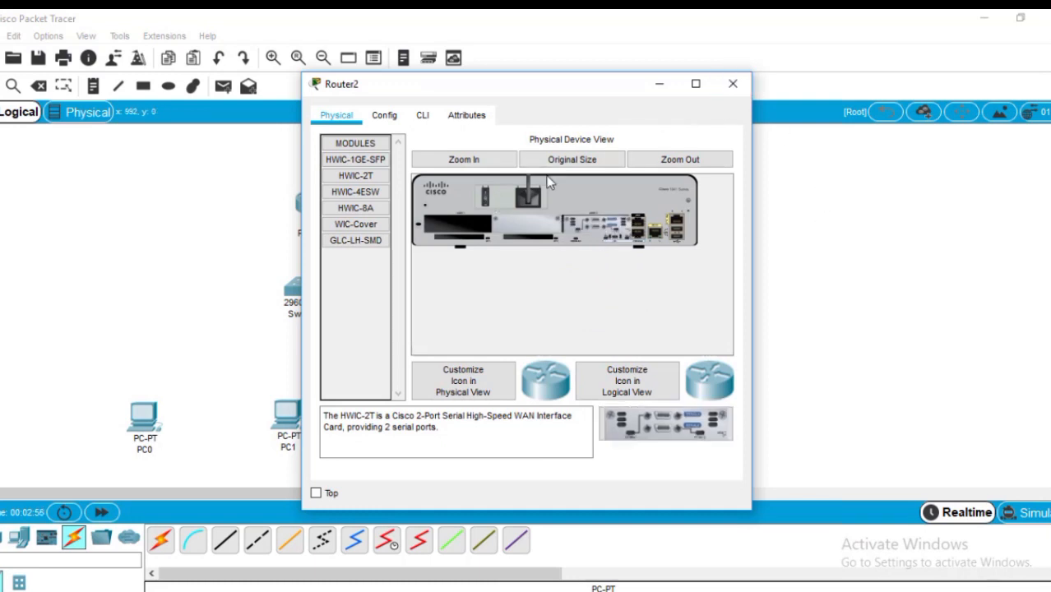
{"action": "left_click", "coordinate": [734, 85]}
Step: Connect Router0 to Router1 and to Router2 using the automatic connection type
{"action": "left_click", "coordinate": [160, 540]}
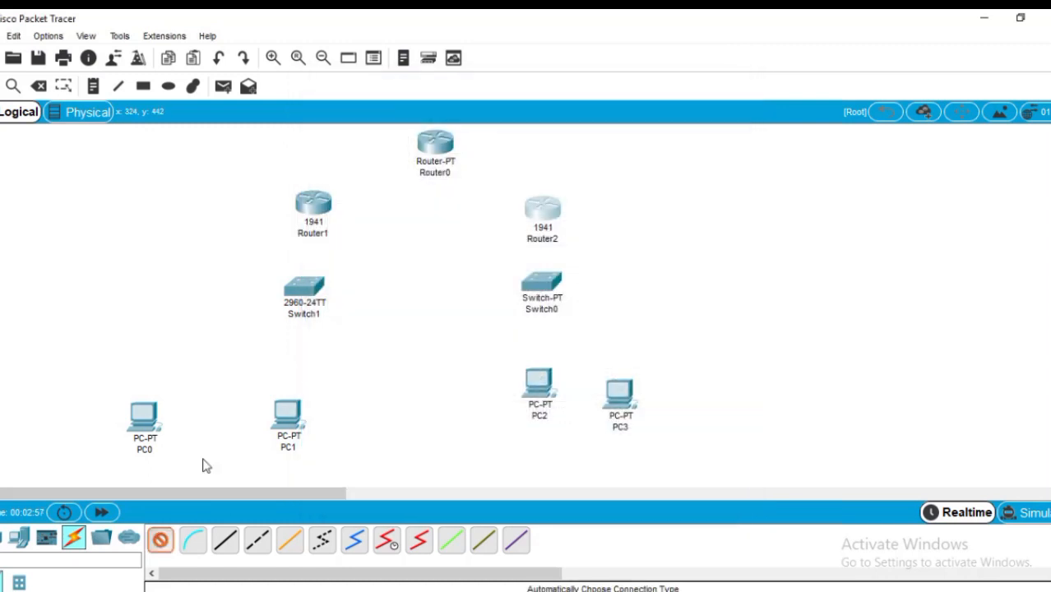
{"action": "left_click", "coordinate": [435, 144]}
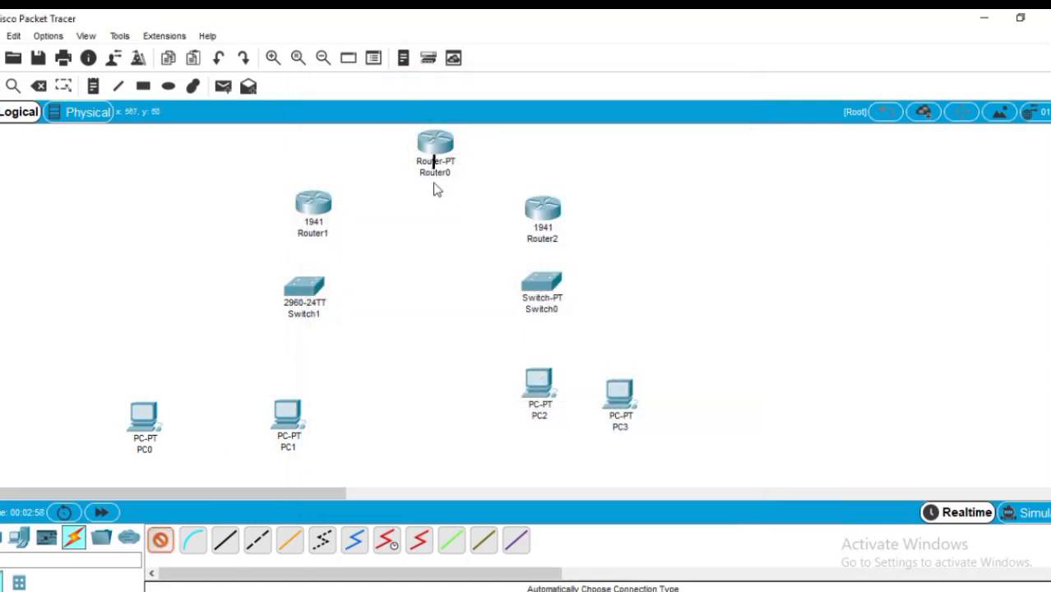
{"action": "left_click", "coordinate": [312, 206]}
{"action": "left_click", "coordinate": [161, 540]}
{"action": "left_click", "coordinate": [434, 141]}
{"action": "left_click", "coordinate": [547, 215]}
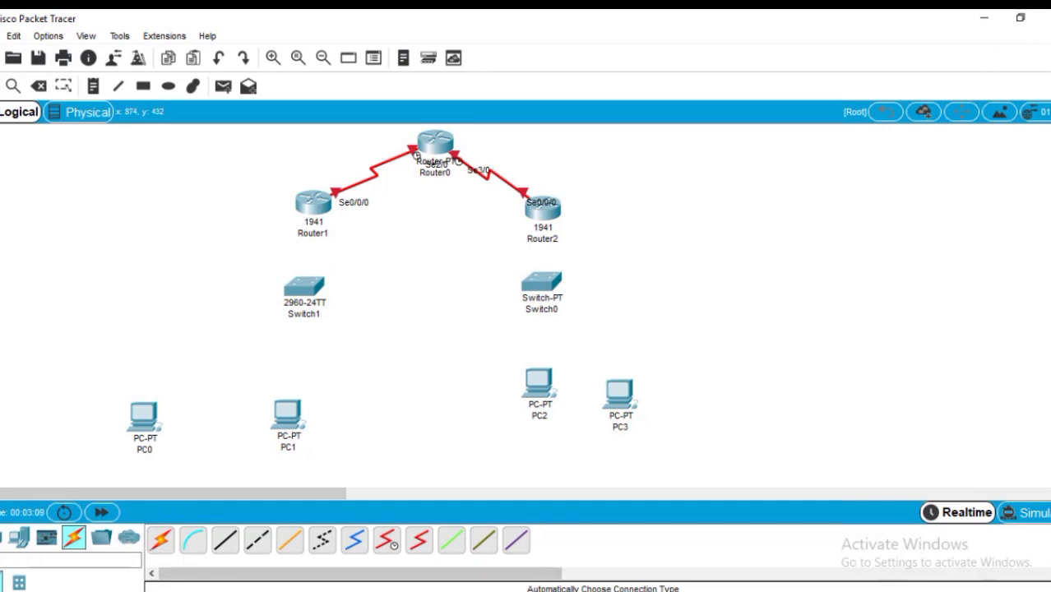
Step: Connect Router1 to Switch1 and Router2 to Switch0 using the automatic connection type
{"action": "left_click", "coordinate": [162, 540]}
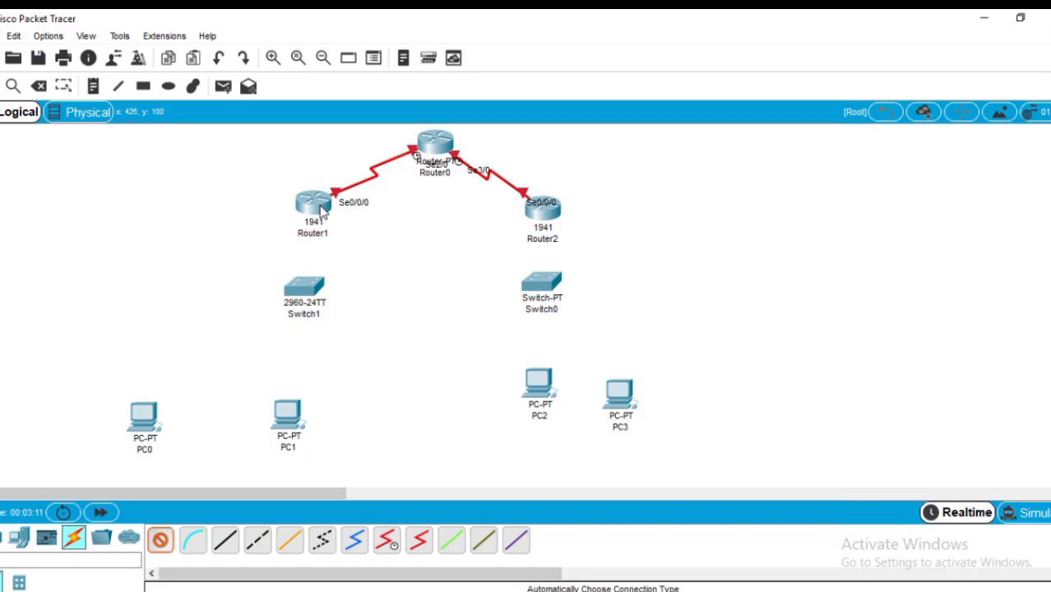
{"action": "left_click", "coordinate": [321, 240]}
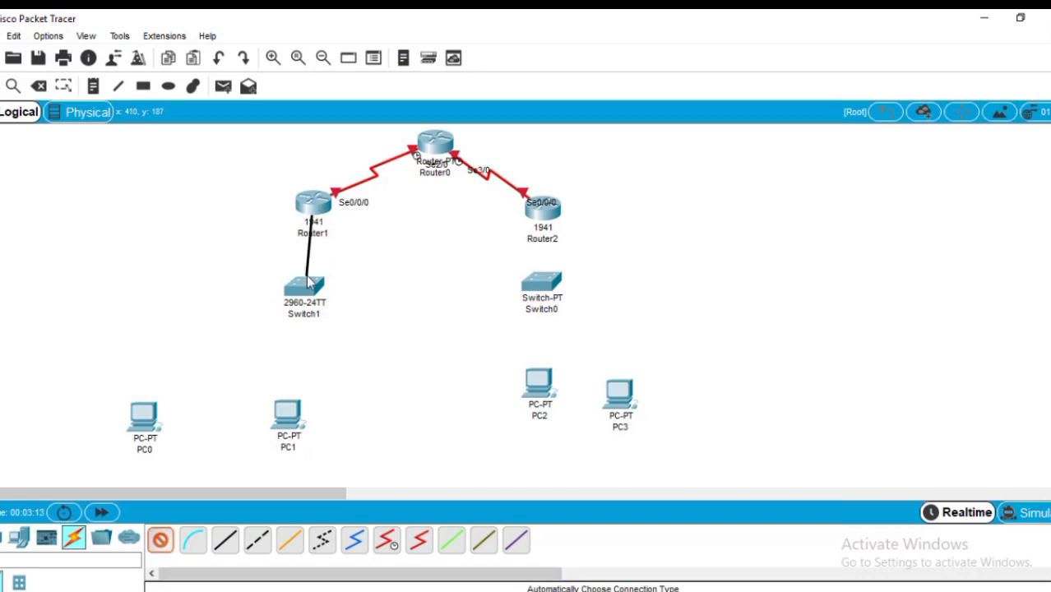
{"action": "left_click", "coordinate": [308, 283]}
{"action": "left_click", "coordinate": [166, 553]}
{"action": "left_click", "coordinate": [549, 211]}
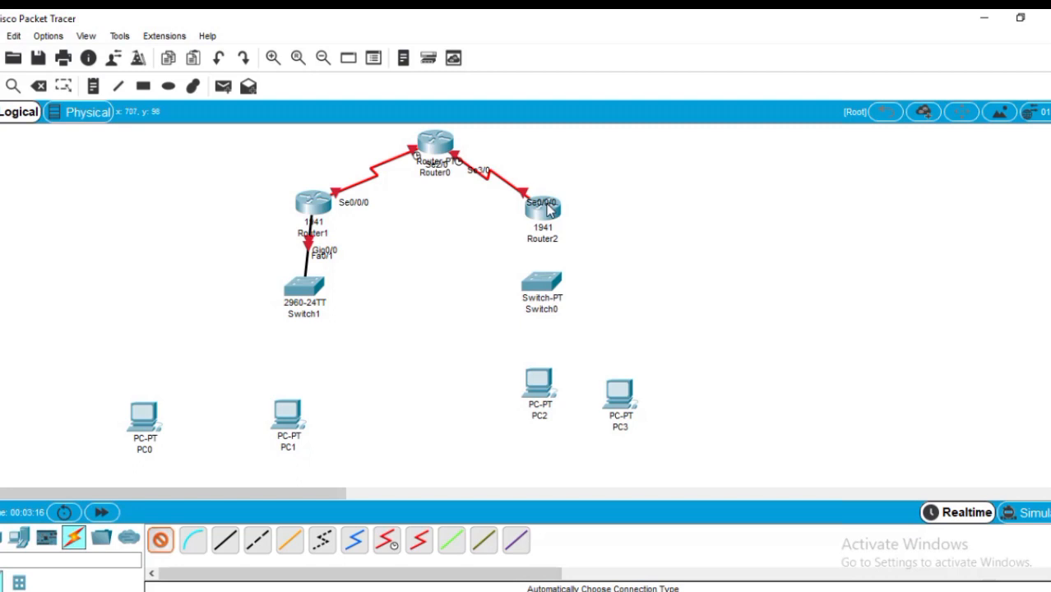
{"action": "left_click", "coordinate": [543, 284]}
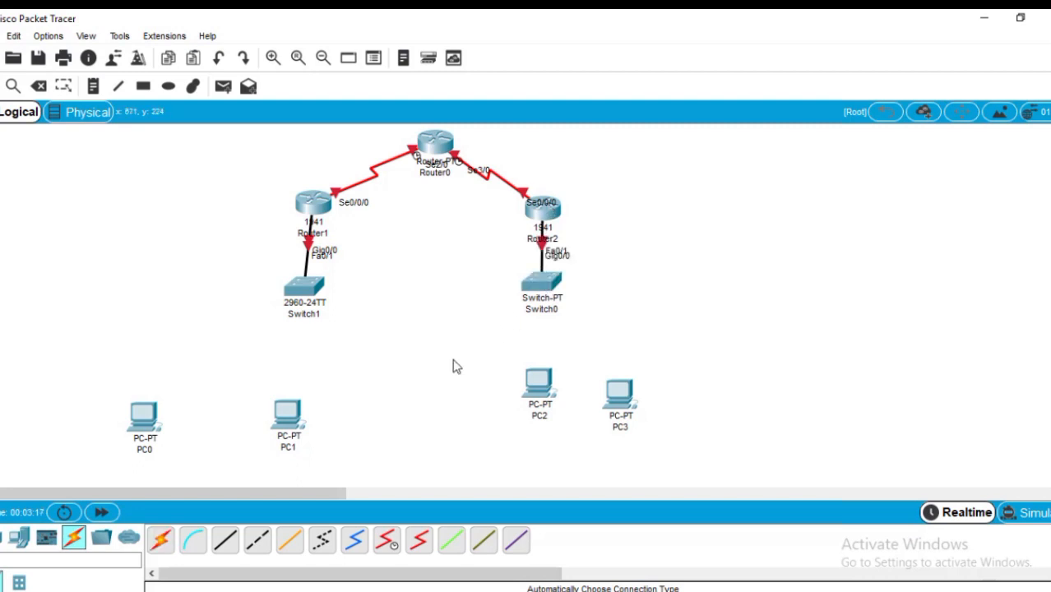
Step: Connect Switch1 to PC0 and PC1 using the automatic connection type
{"action": "left_click", "coordinate": [163, 539]}
{"action": "left_click", "coordinate": [305, 288]}
{"action": "left_click", "coordinate": [134, 434]}
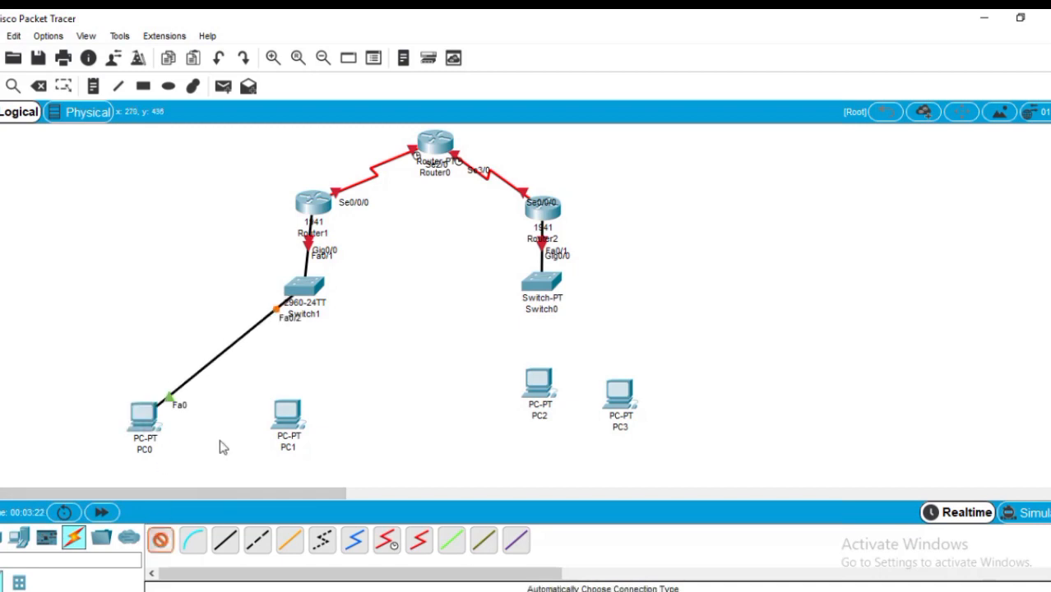
{"action": "left_click", "coordinate": [311, 289]}
{"action": "left_click", "coordinate": [289, 423]}
Step: Connect Switch0 to PC2 and PC3 using the automatic connection type
{"action": "left_click", "coordinate": [162, 541]}
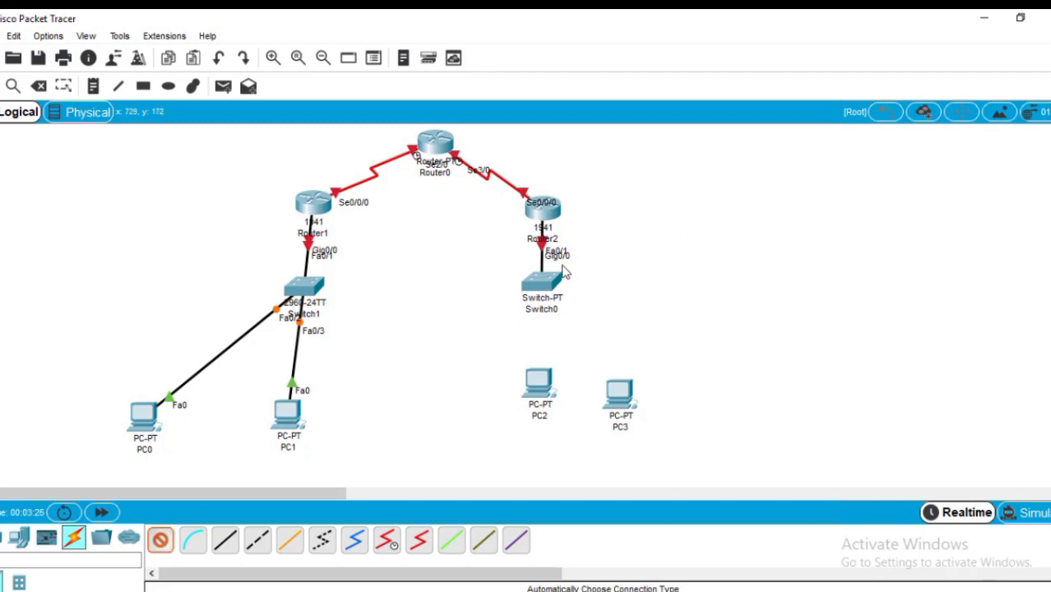
{"action": "left_click", "coordinate": [546, 283]}
{"action": "left_click", "coordinate": [536, 384]}
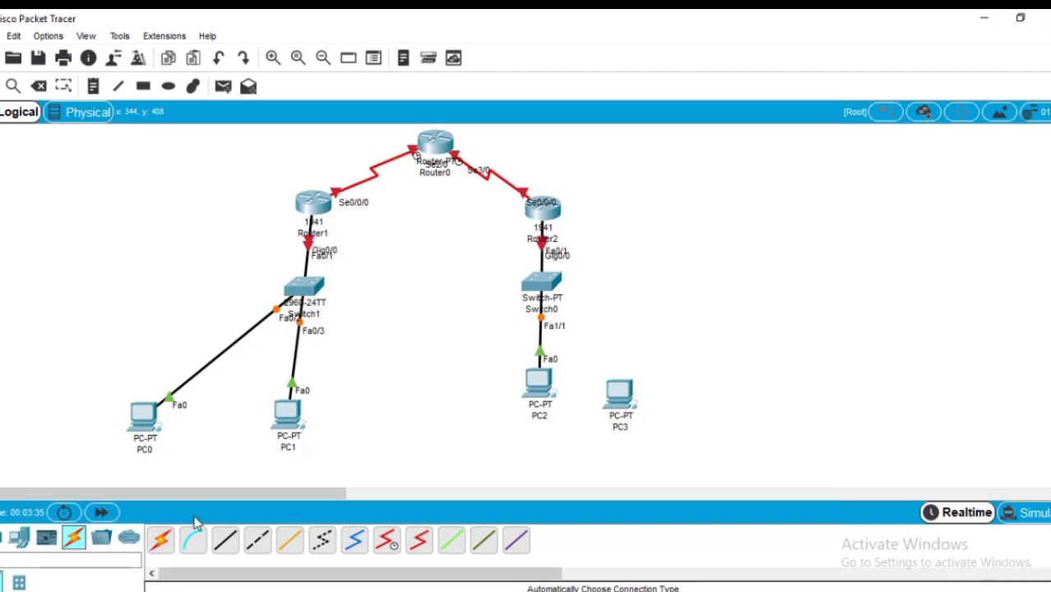
{"action": "left_click", "coordinate": [161, 540]}
{"action": "left_click", "coordinate": [549, 284]}
{"action": "left_click", "coordinate": [622, 392]}
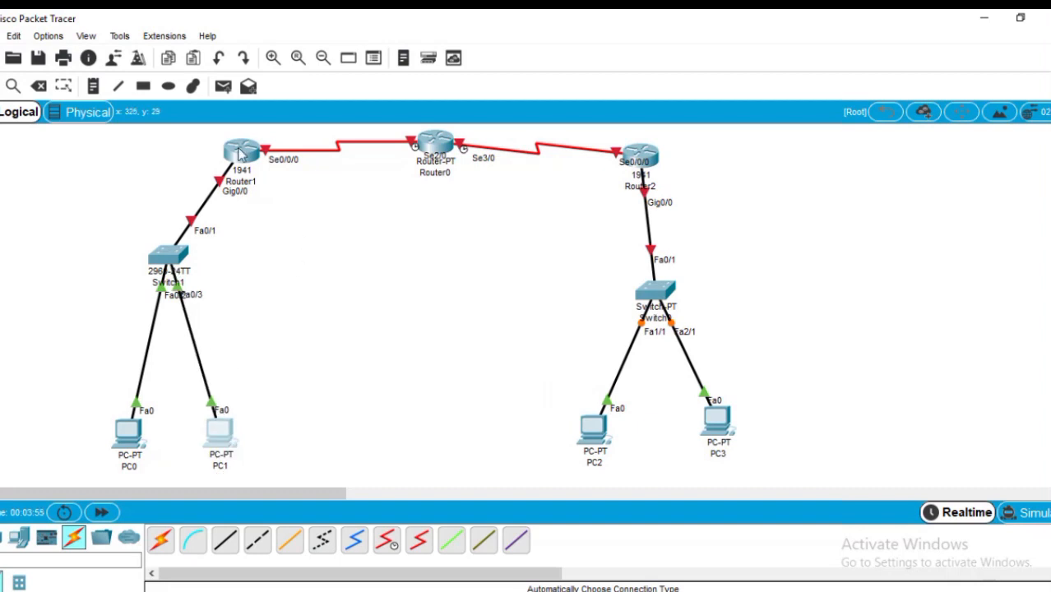
Step: Open Router1's command-line interface, answer no to the initial configuration dialog and start the command prompt
{"action": "left_click", "coordinate": [239, 151]}
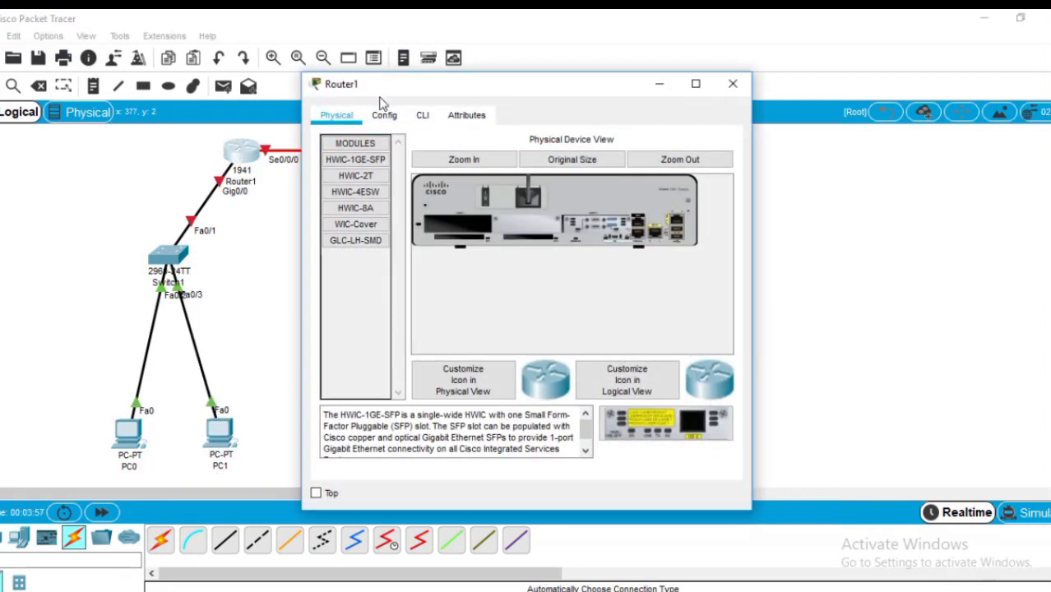
{"action": "left_click", "coordinate": [424, 117]}
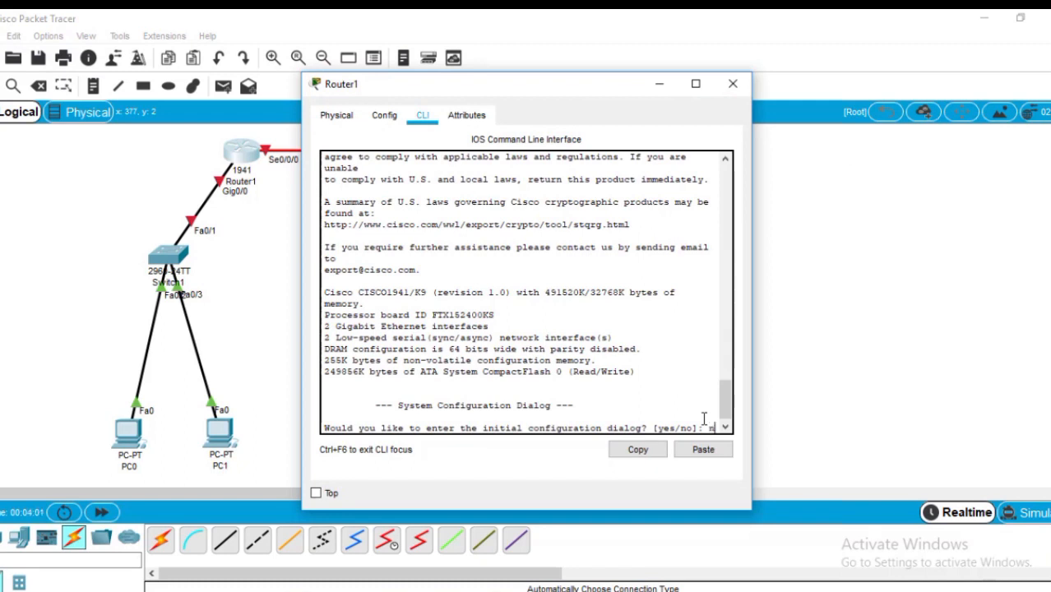
{"action": "type", "text": "n"}
{"action": "key", "text": "BackSpace"}
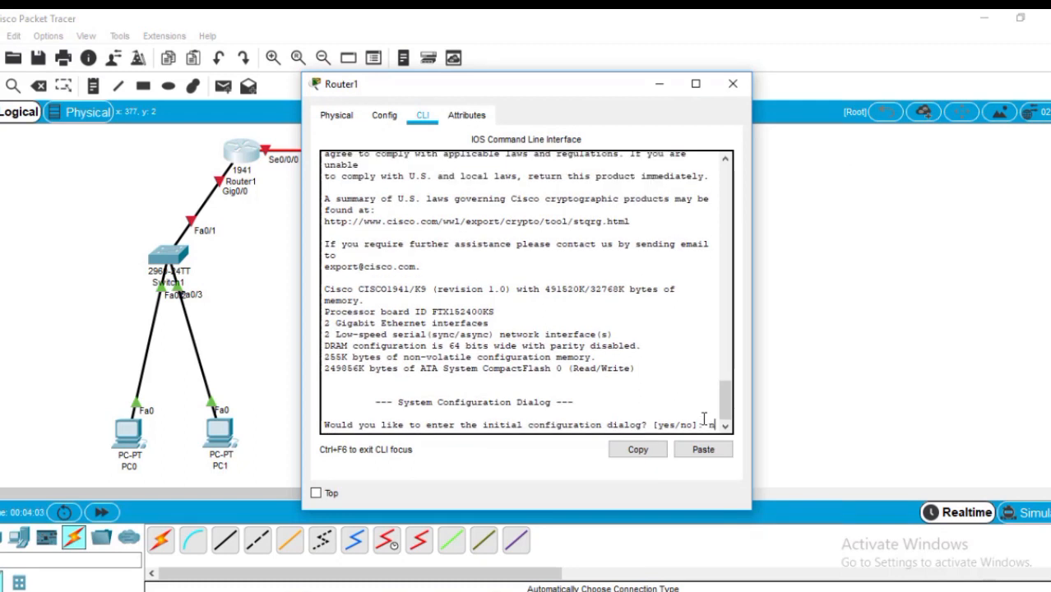
{"action": "type", "text": "o"}
{"action": "key", "text": "Return"}
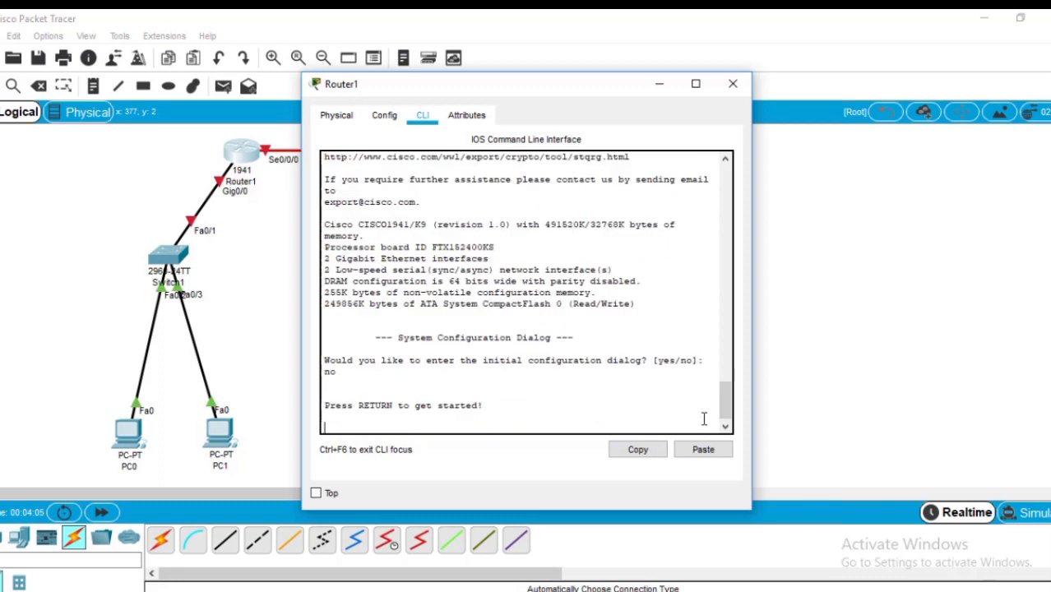
{"action": "key", "text": "Return"}
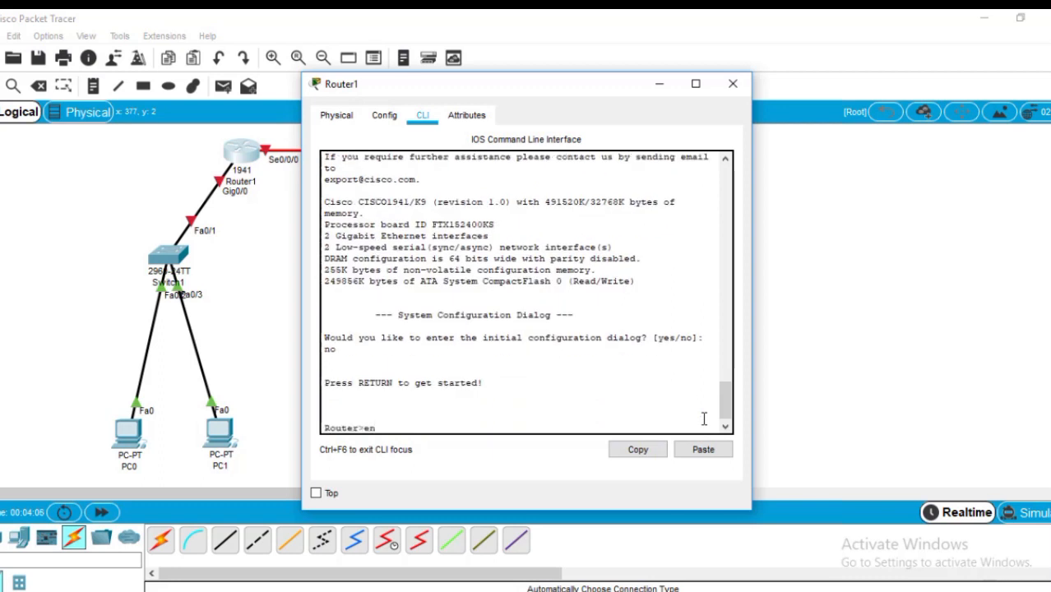
Step: Enter privileged mode and global configuration mode on Router1, and set its hostname to FAISAH
{"action": "type", "text": "enable"}
{"action": "key", "text": "Return"}
{"action": "type", "text": "conf t"}
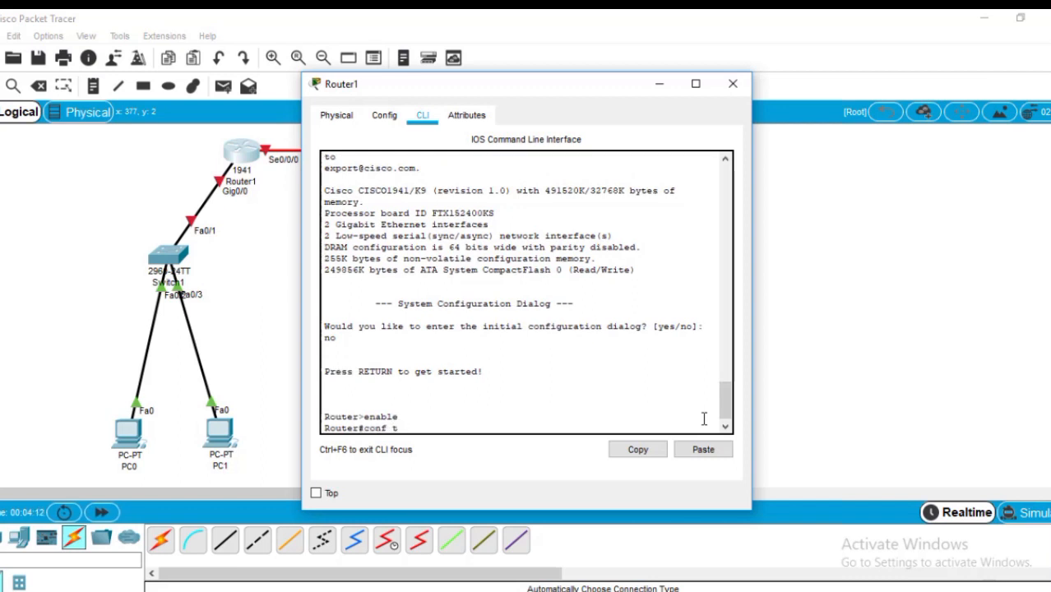
{"action": "key", "text": "Return"}
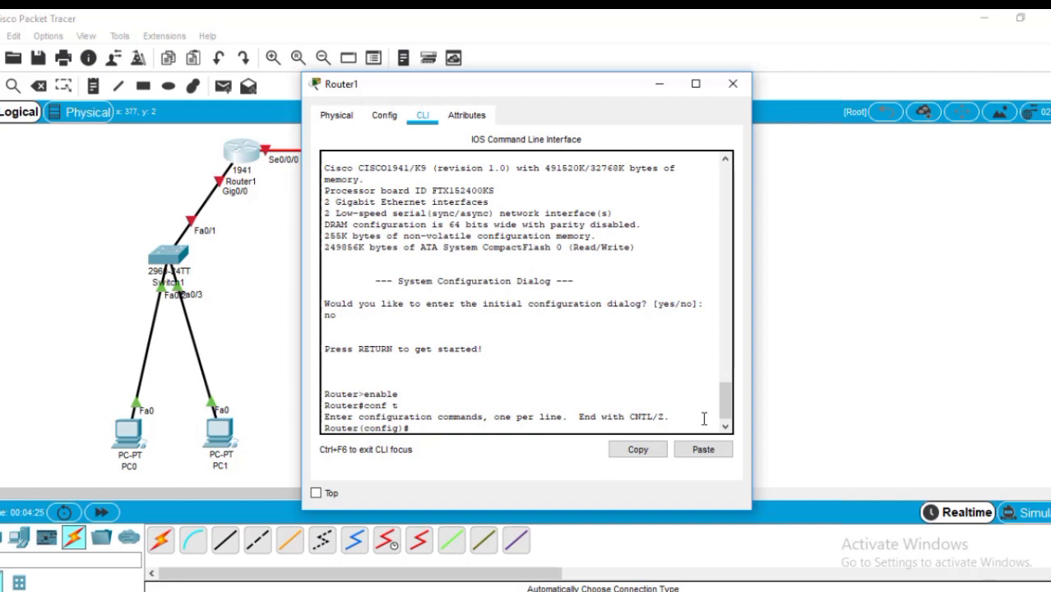
{"action": "type", "text": "name"}
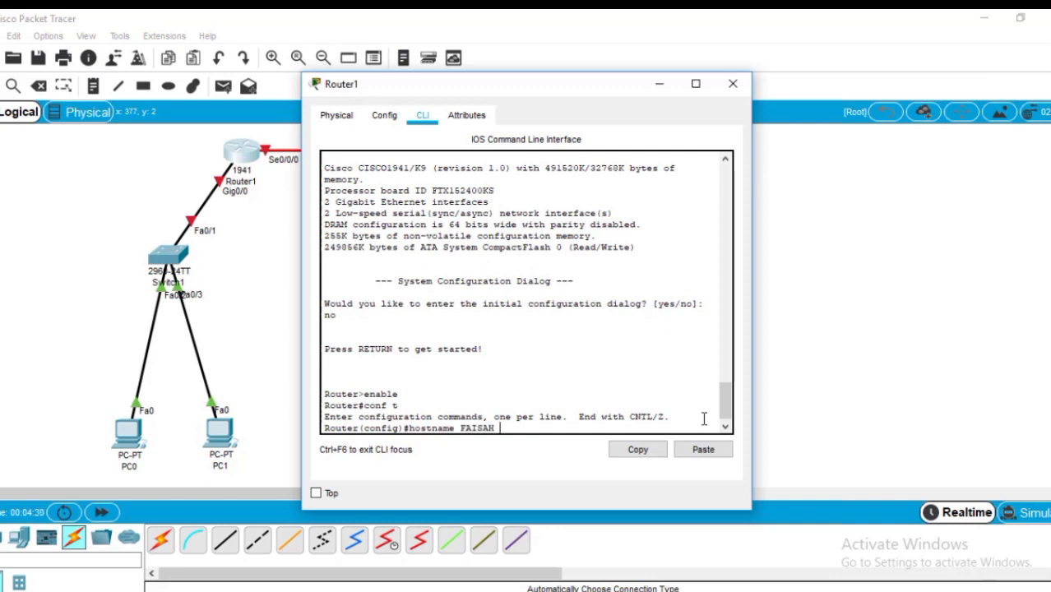
{"action": "type", "text": " FAISAH"}
{"action": "key", "text": "Return"}
Step: Assign IP address 192.168.1.1 with mask 255.255.255.0 to interface gi0/0 and enable the interface
{"action": "type", "text": "ig)#int gi"}
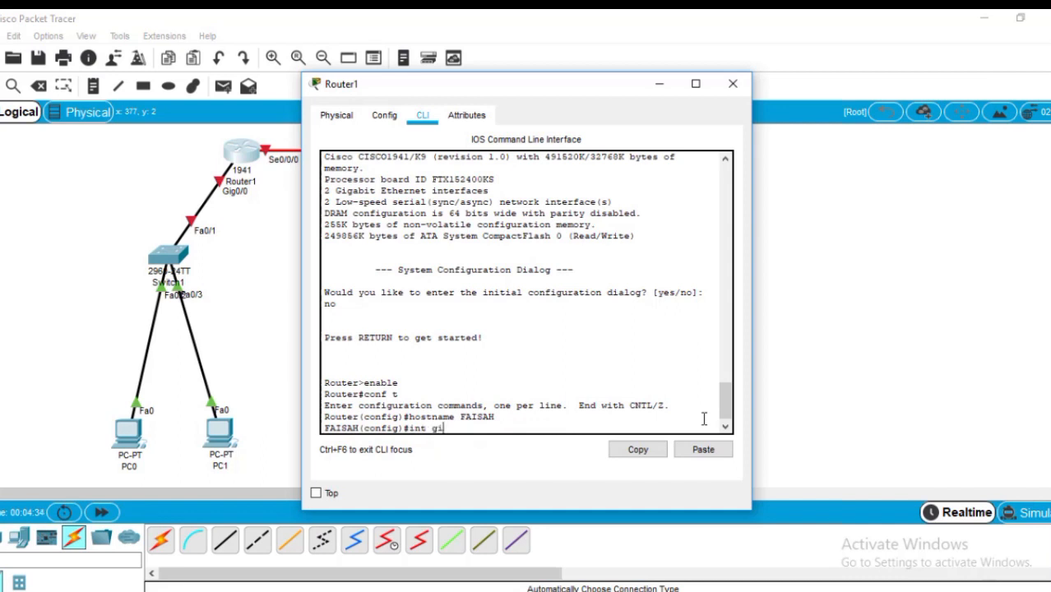
{"action": "type", "text": "0/0"}
{"action": "key", "text": "Return"}
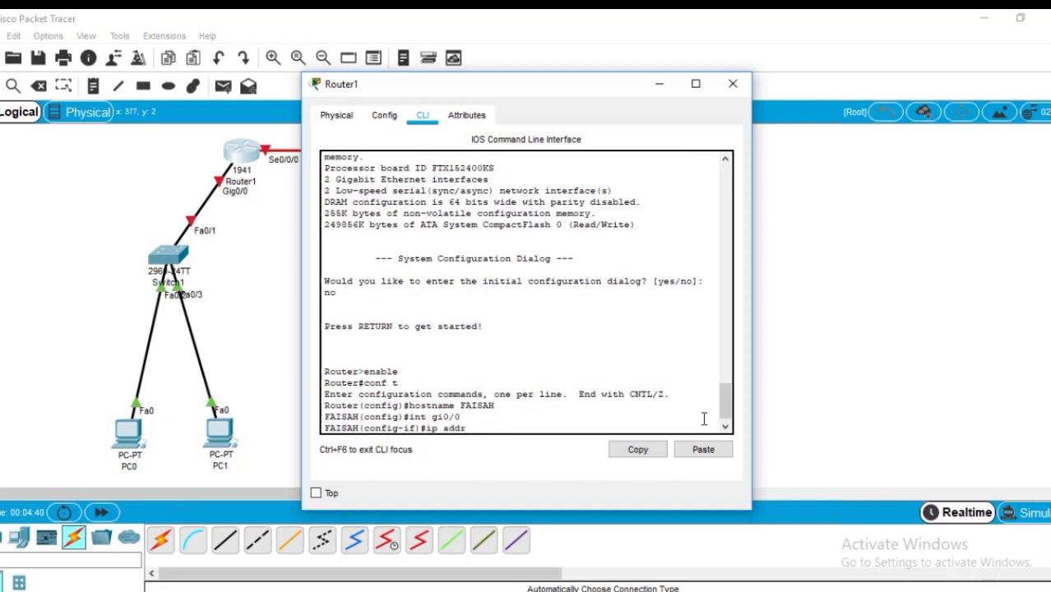
{"action": "type", "text": "ip address 192.168.1.1 255.255.255.0"}
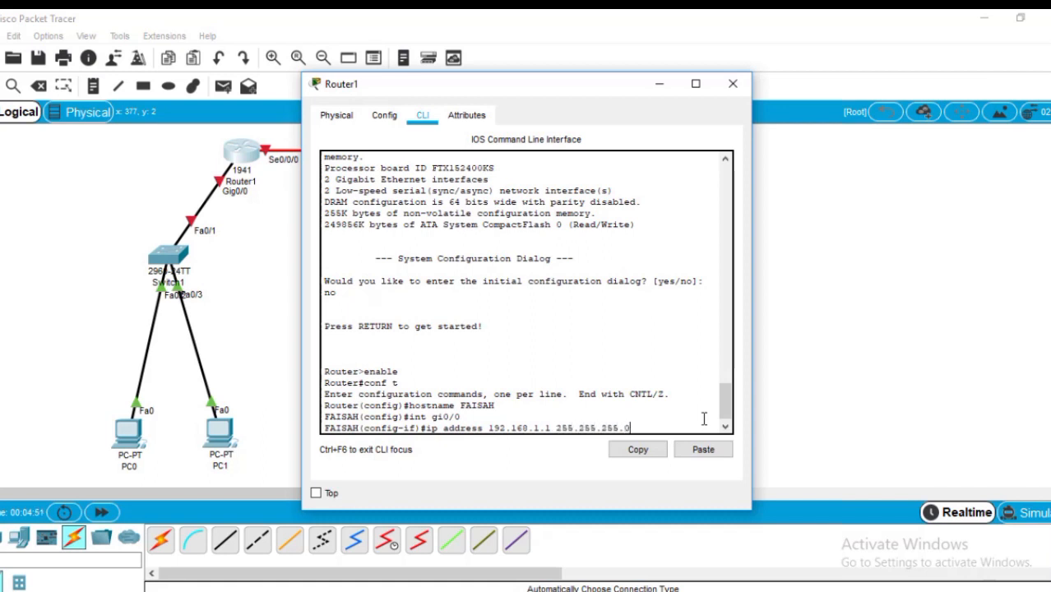
{"action": "key", "text": "Return"}
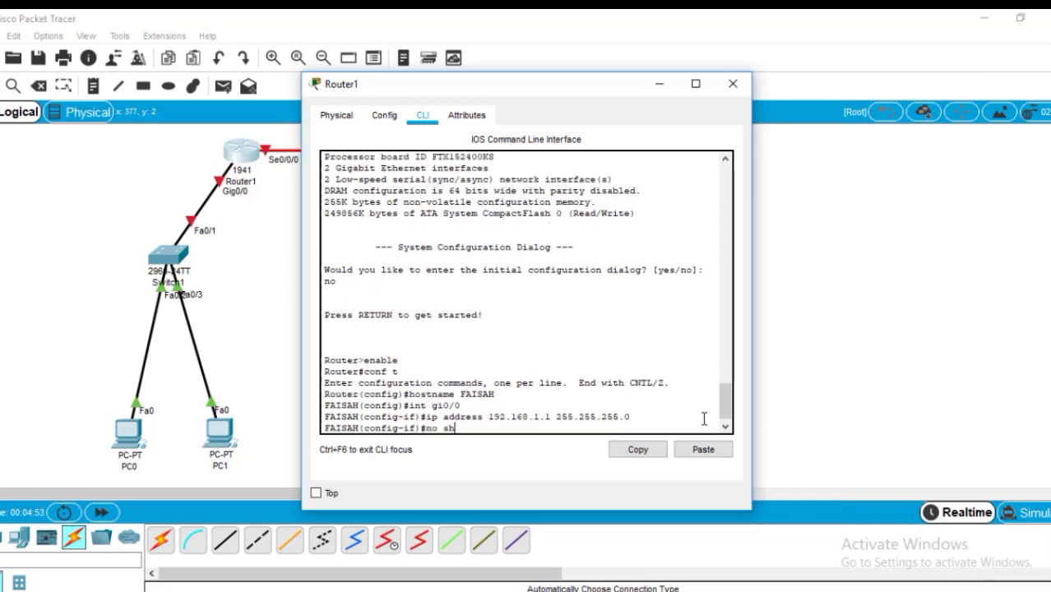
{"action": "key", "text": "Return"}
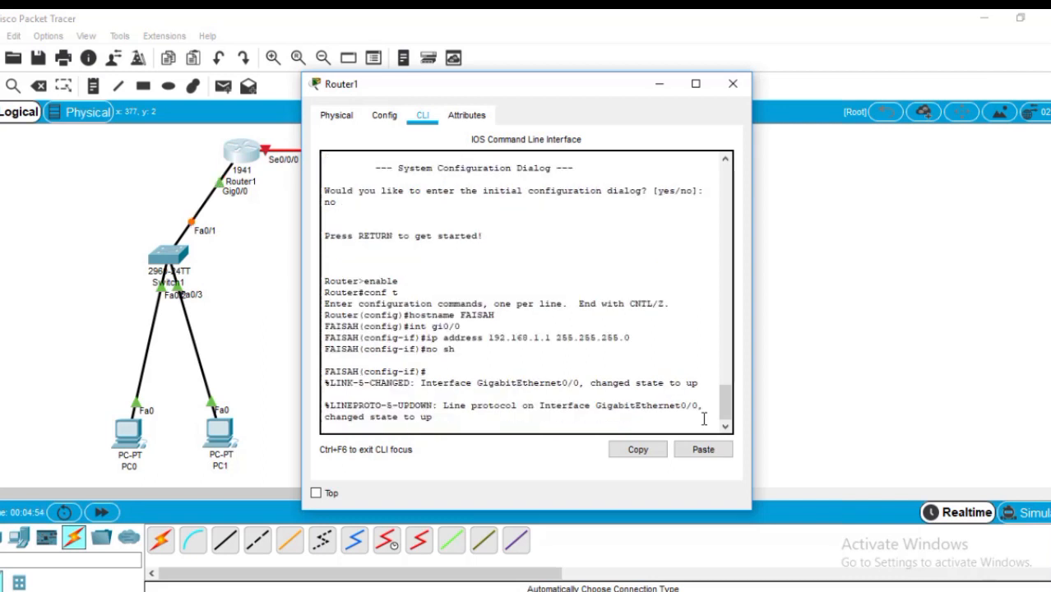
{"action": "key", "text": "BackSpace"}
{"action": "key", "text": "Return"}
{"action": "type", "text": "exi"}
{"action": "type", "text": "t"}
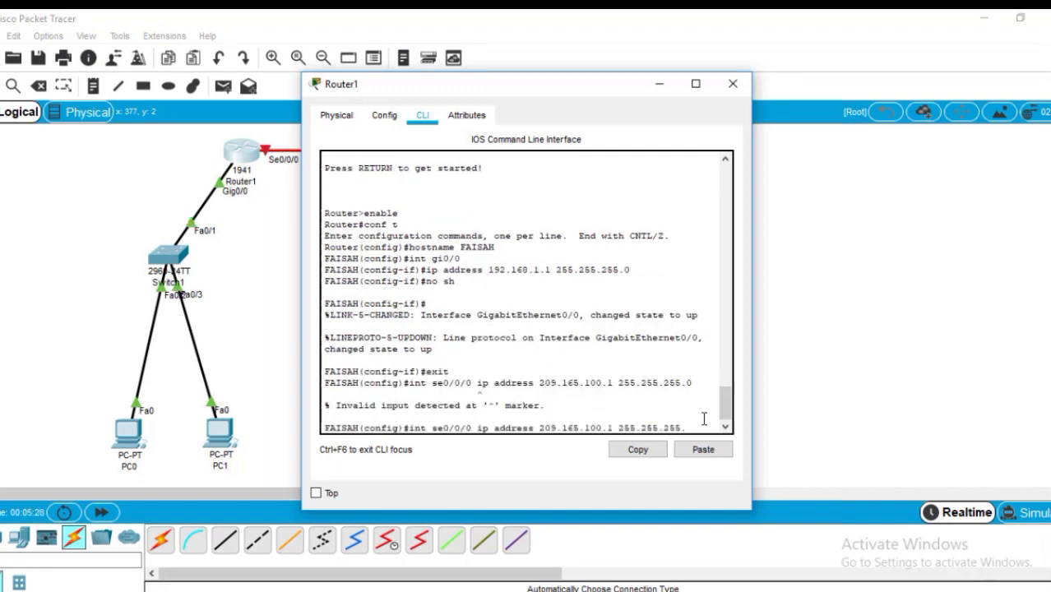
Step: Remove the IP address part from the current command line and enter configuration of interface se0/0/0
{"action": "key", "text": "BackSpace"}
{"action": "key", "text": "BackSpace"}
{"action": "key", "text": "BackSpace"}
{"action": "key", "text": "BackSpace"}
{"action": "key", "text": "BackSpace"}
{"action": "key", "text": "BackSpace"}
{"action": "key", "text": "BackSpace"}
{"action": "key", "text": "BackSpace"}
{"action": "key", "text": "BackSpace"}
{"action": "key", "text": "BackSpace"}
{"action": "key", "text": "BackSpace"}
{"action": "key", "text": "BackSpace"}
{"action": "key", "text": "BackSpace"}
{"action": "key", "text": "BackSpace"}
{"action": "key", "text": "BackSpace"}
{"action": "key", "text": "BackSpace"}
{"action": "key", "text": "BackSpace"}
{"action": "key", "text": "BackSpace"}
{"action": "key", "text": "BackSpace"}
{"action": "key", "text": "BackSpace"}
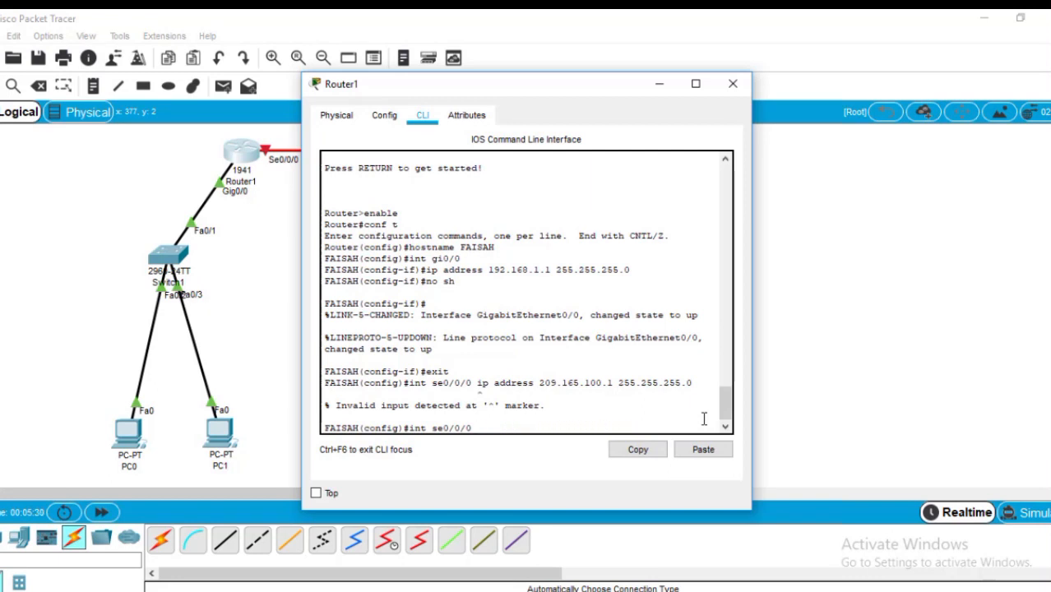
{"action": "key", "text": "Return"}
Step: Assign IP address 209.165.100.1 with mask 255.255.255.0 to the serial interface and enable it
{"action": "type", "text": "ip ad"}
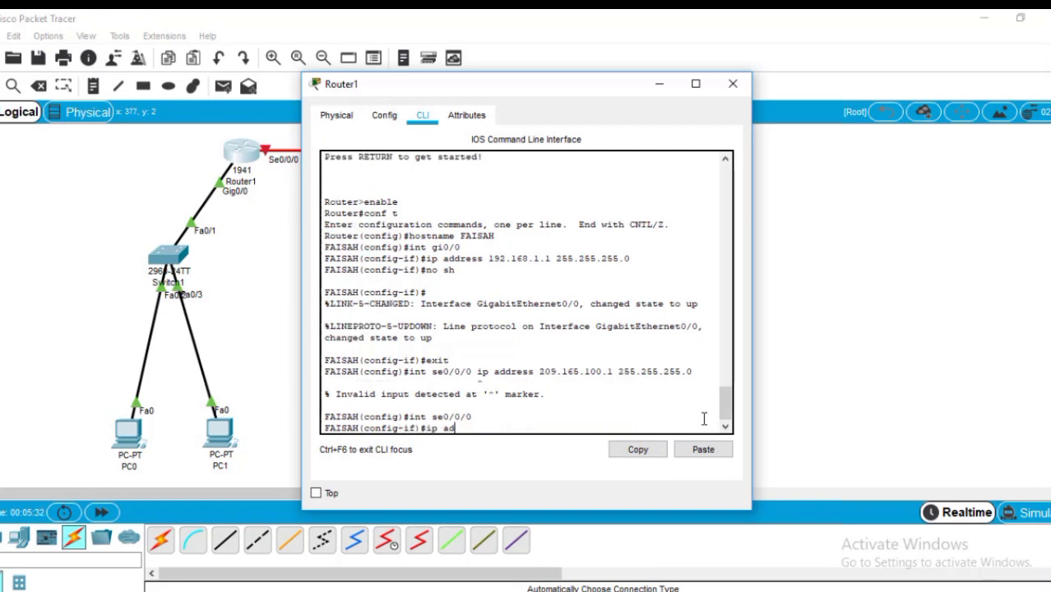
{"action": "type", "text": "dress 209.165."}
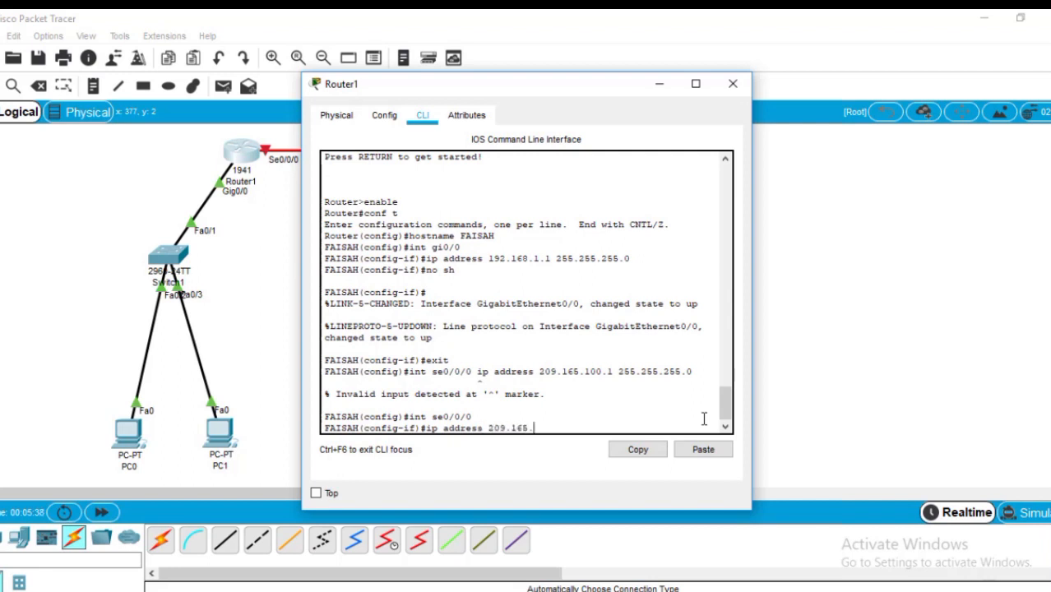
{"action": "type", "text": "100.1 255.255.255."}
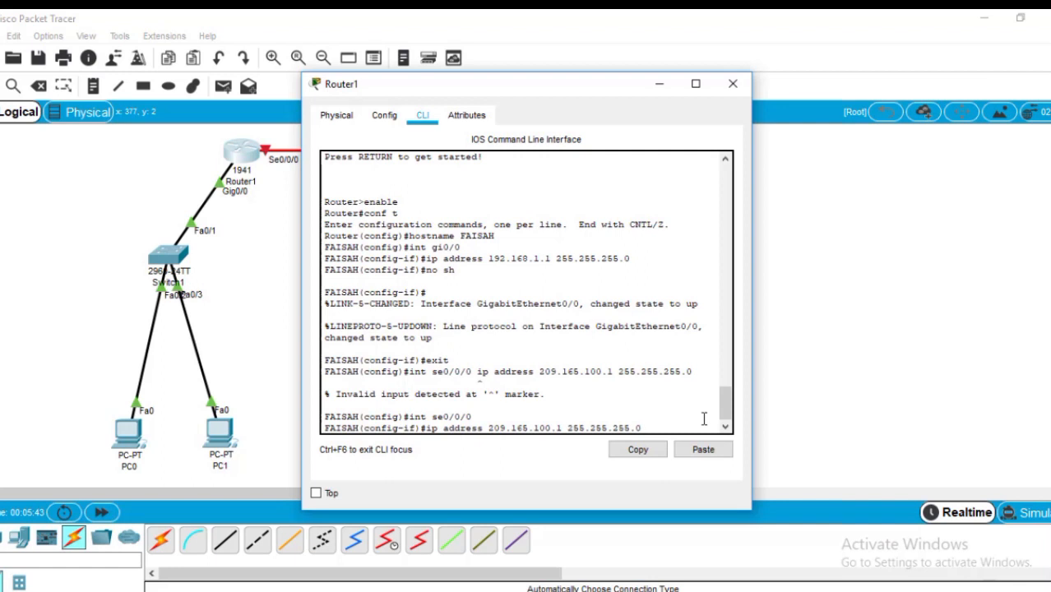
{"action": "type", "text": "0"}
{"action": "key", "text": "Return"}
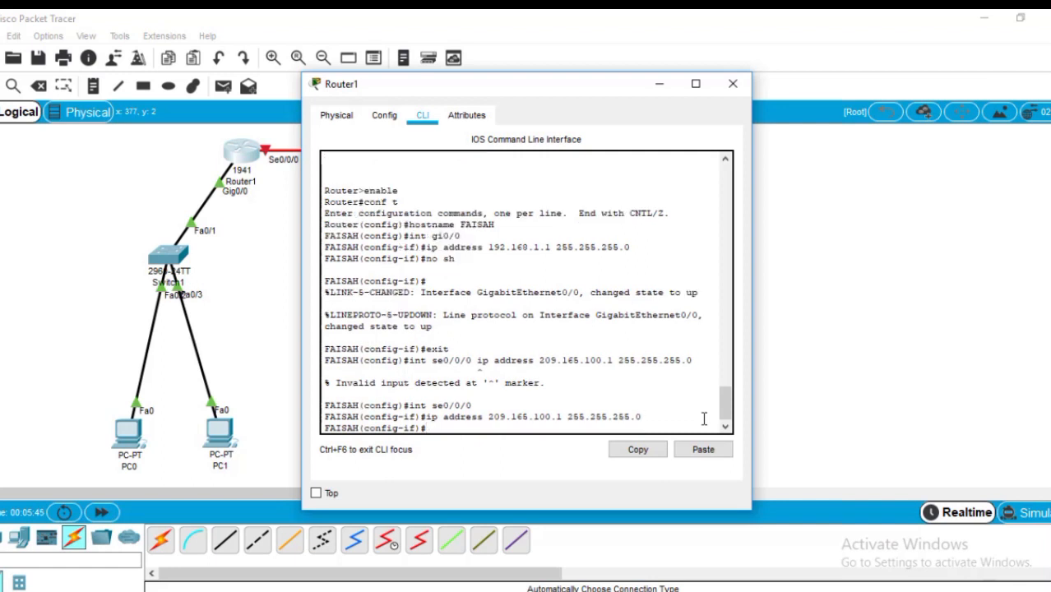
{"action": "type", "text": "no sh"}
{"action": "key", "text": "Return"}
{"action": "type", "text": "exit"}
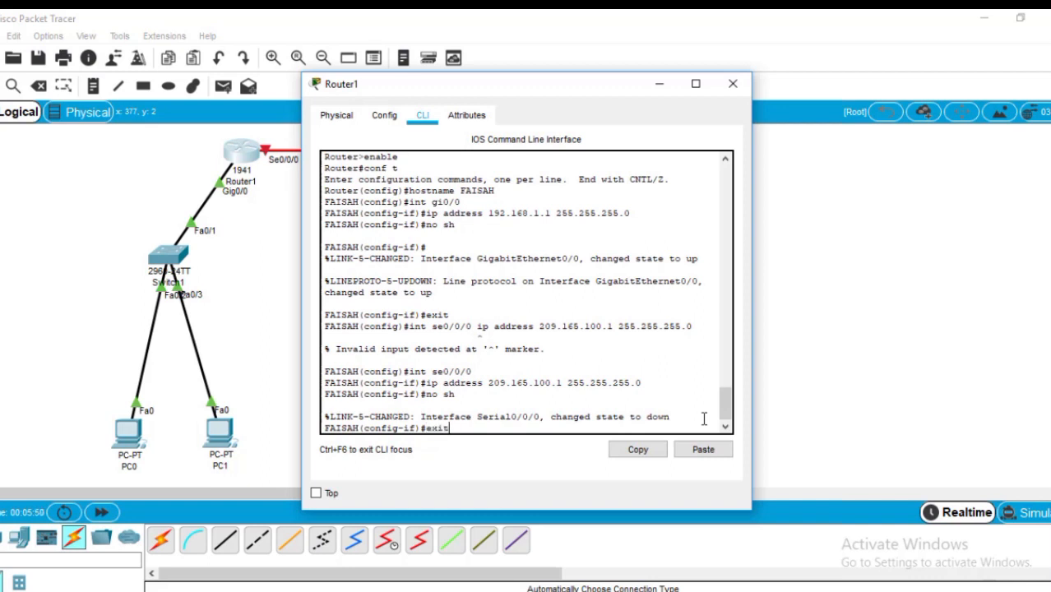
{"action": "key", "text": "Return"}
Step: Create a DHCP pool named FAISAH for network 192.168.1.0 with mask 255.255.255.0
{"action": "type", "text": "ip d"}
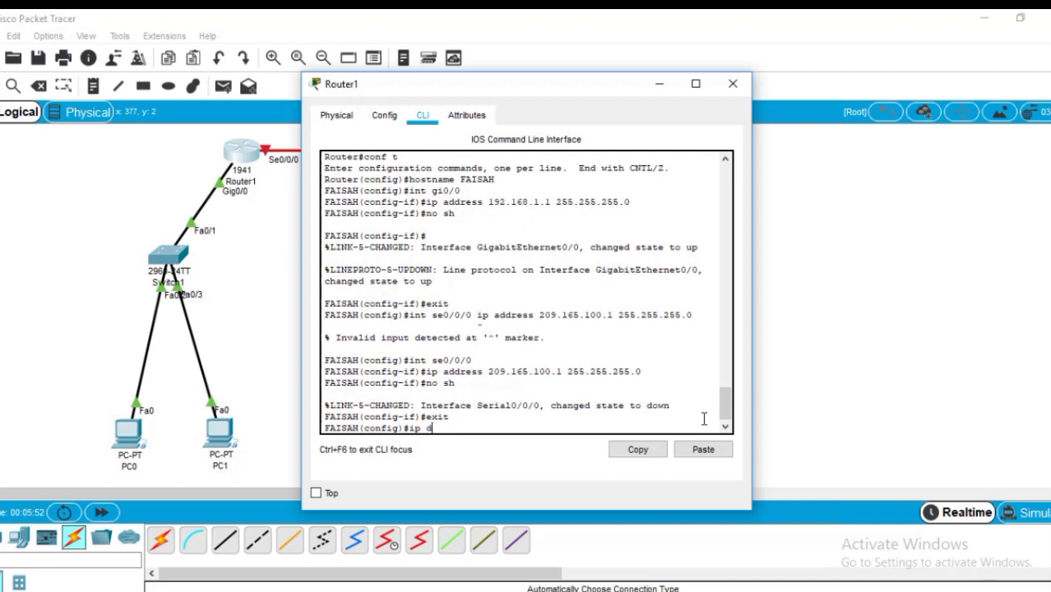
{"action": "type", "text": "hcp pool FAISAH"}
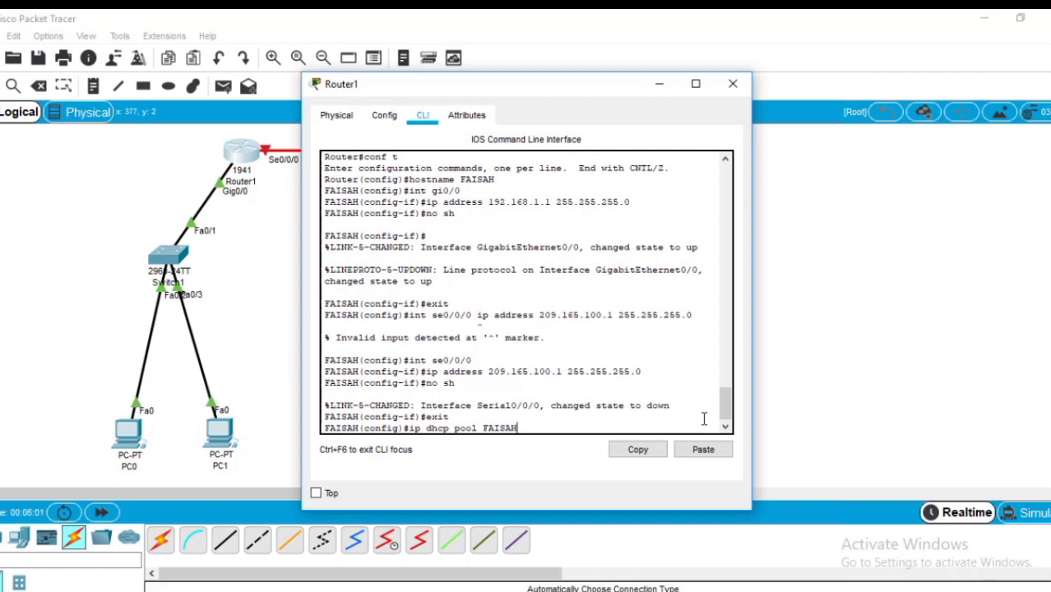
{"action": "key", "text": "Return"}
{"action": "type", "text": "network 192.168"}
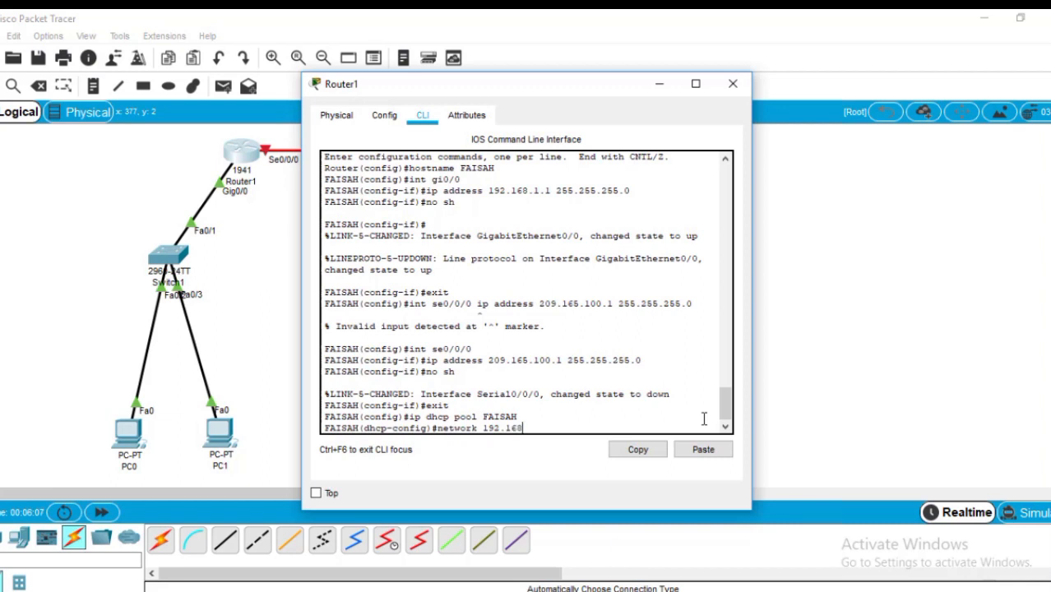
{"action": "type", "text": ".1.0 255.255.255.0"}
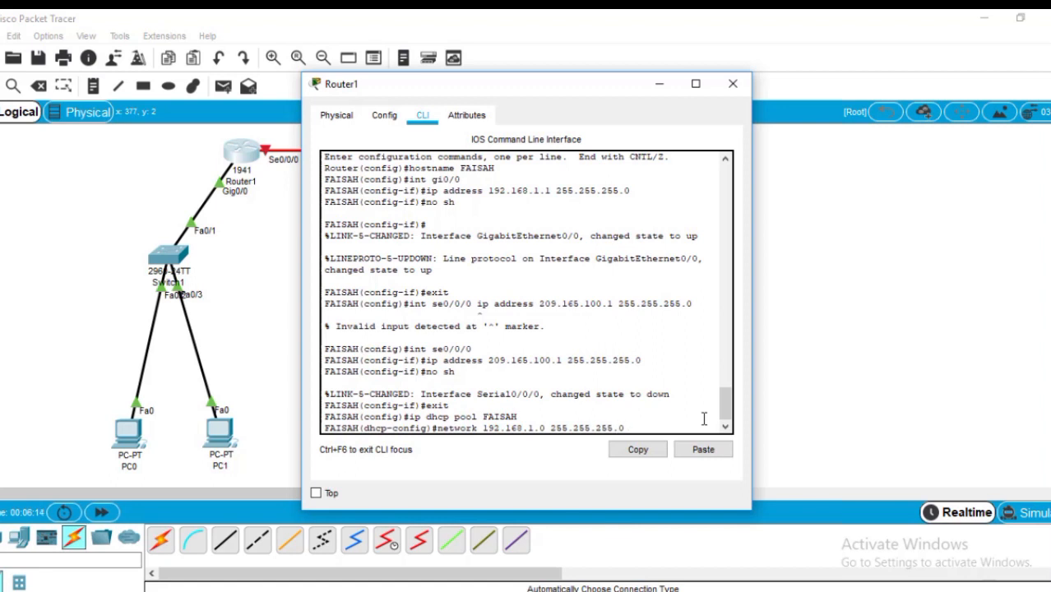
{"action": "key", "text": "Return"}
Step: Set the DHCP pool's default router and DNS server to 192.168.1.1, and leave DHCP configuration
{"action": "type", "text": "default-ro"}
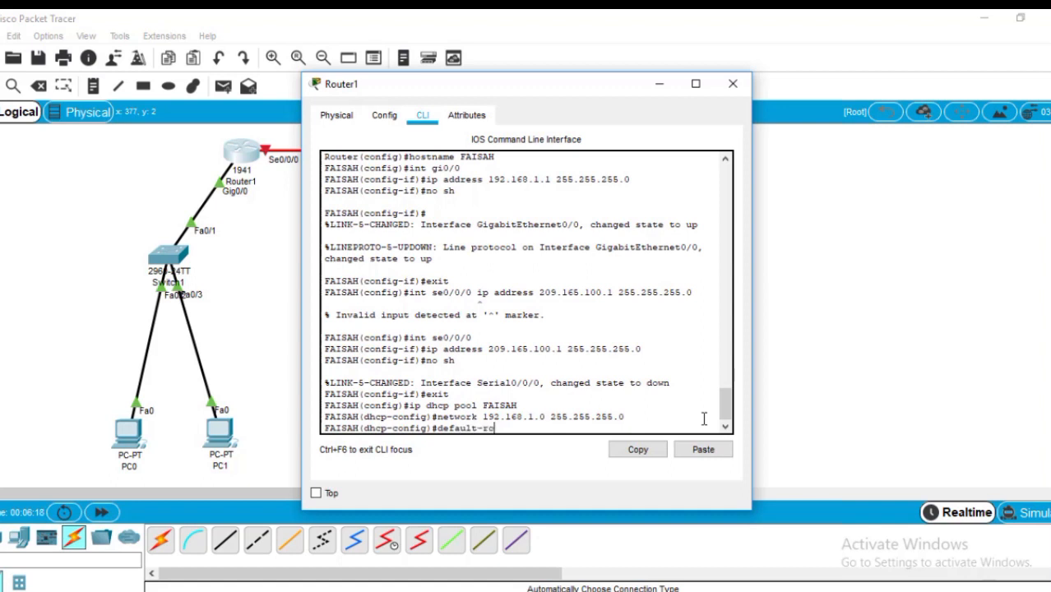
{"action": "type", "text": "uter 192.168.1.1"}
{"action": "key", "text": "Return"}
{"action": "type", "text": "dns-server"}
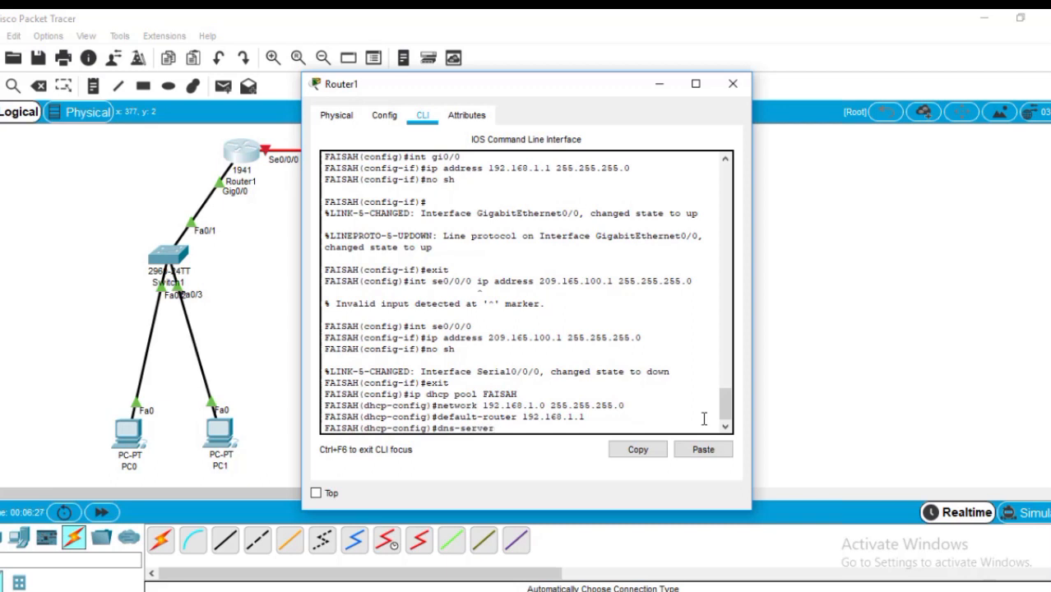
{"action": "type", "text": " 192.168.1.1"}
{"action": "key", "text": "Return"}
{"action": "type", "text": "exit"}
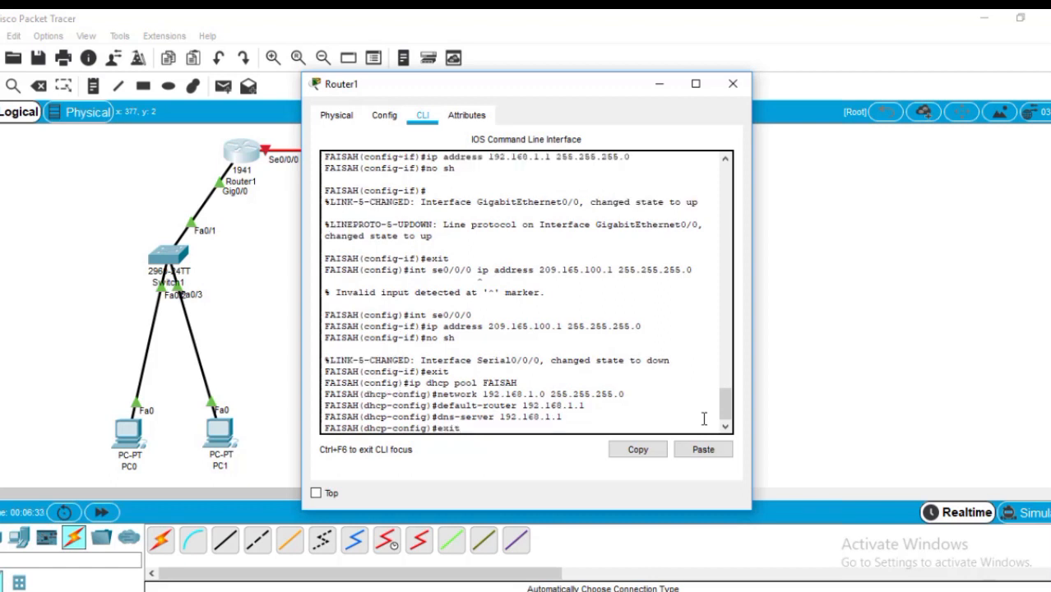
{"action": "key", "text": "Return"}
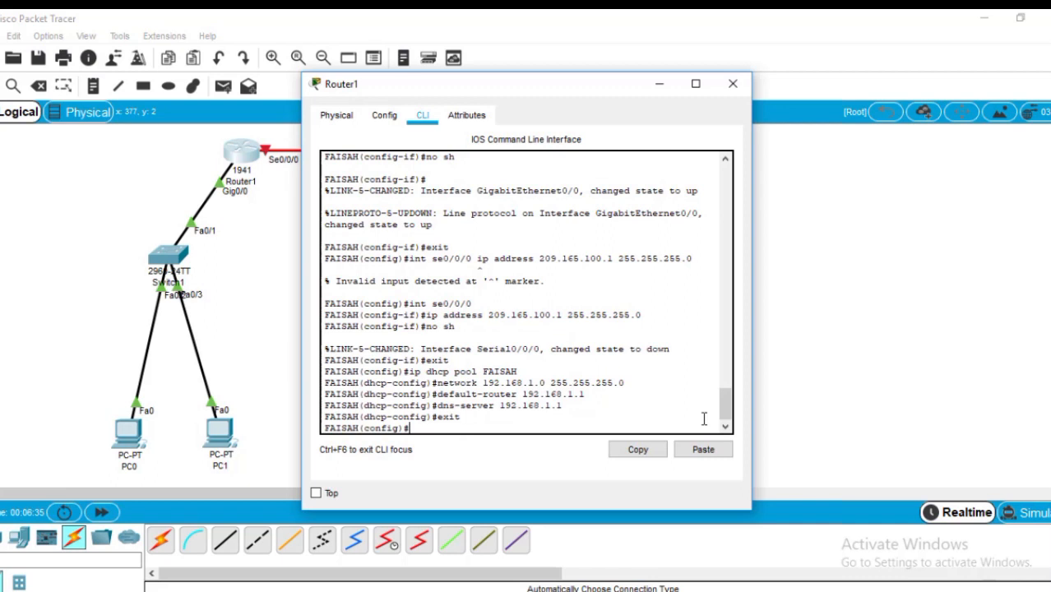
Step: Exclude the address 192.168.1.1 from DHCP assignment
{"action": "type", "text": "ip dhcp excluded-add"}
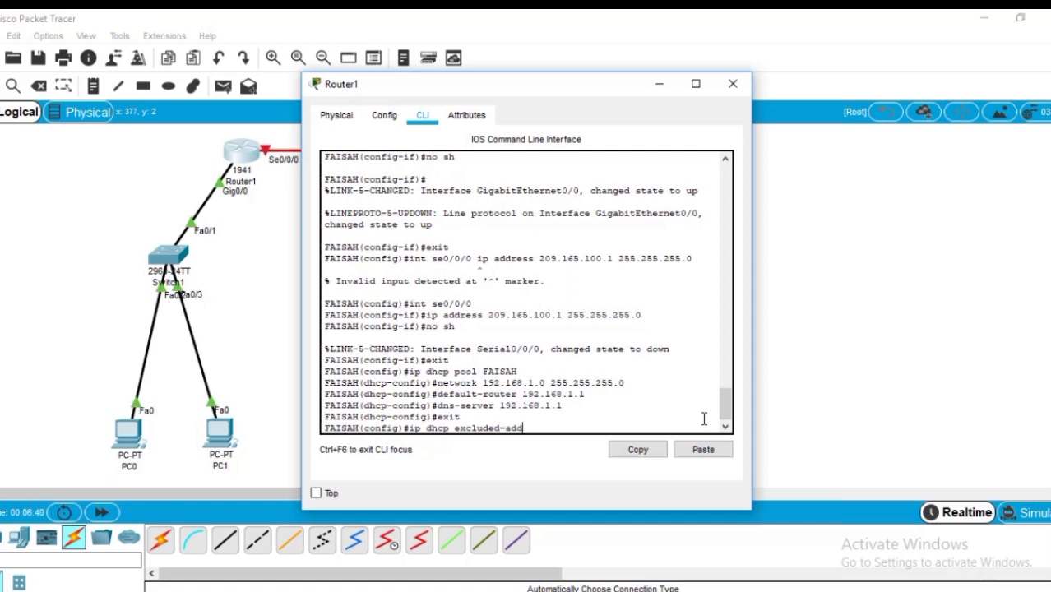
{"action": "type", "text": "ress 192.168.1.1"}
{"action": "key", "text": "Return"}
Step: Enable RIP routing on Router1 and set it to version 2
{"action": "type", "text": "rout"}
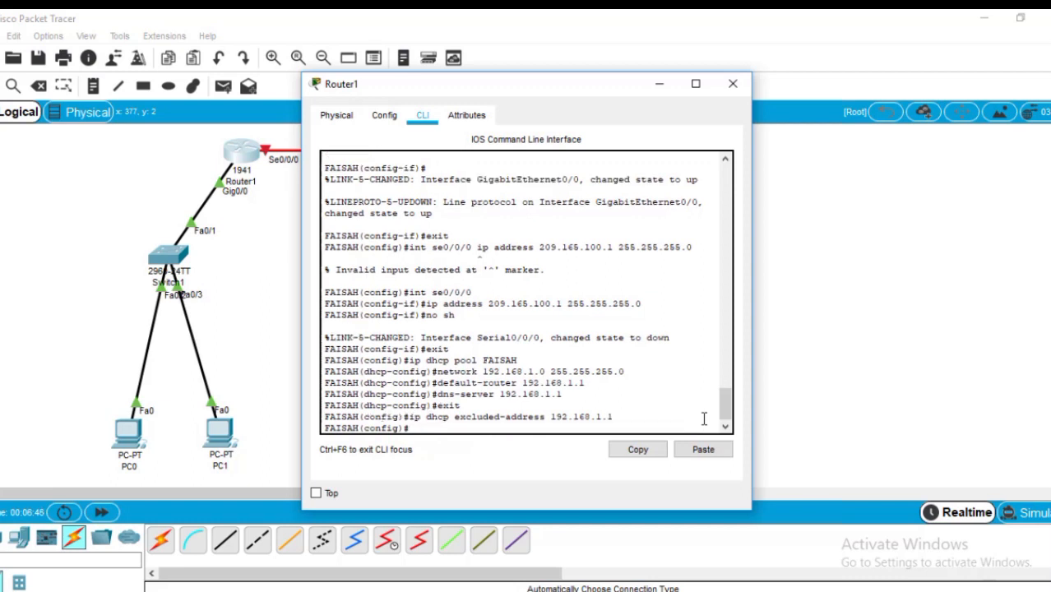
{"action": "type", "text": "er rip"}
{"action": "key", "text": "Return"}
{"action": "type", "text": "version 2"}
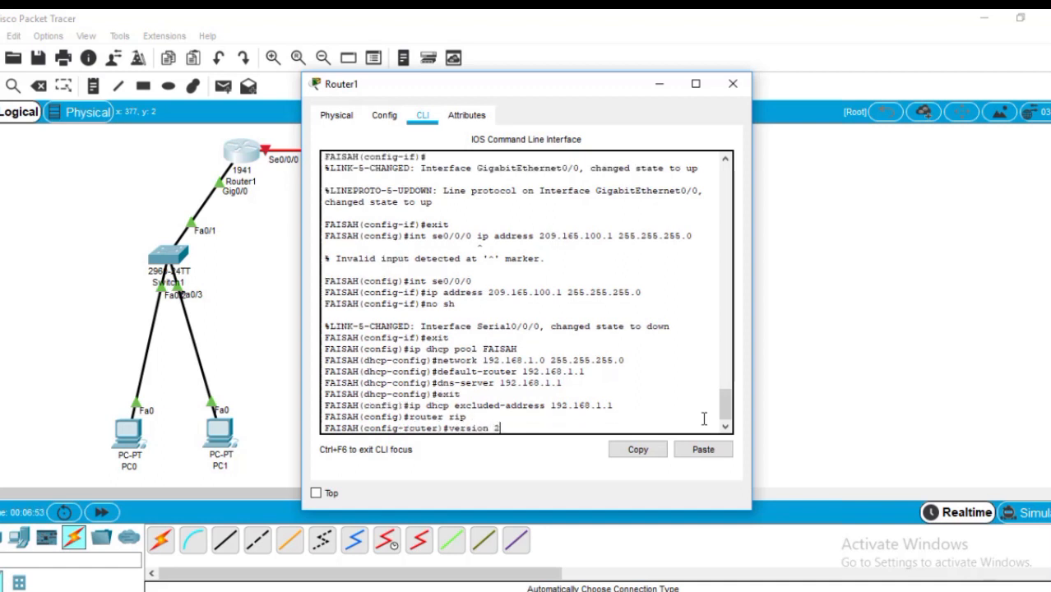
{"action": "key", "text": "Return"}
Step: Add networks 192.168.1.0 and 209.165.100.0 to RIP and turn off automatic summarization
{"action": "type", "text": "network "}
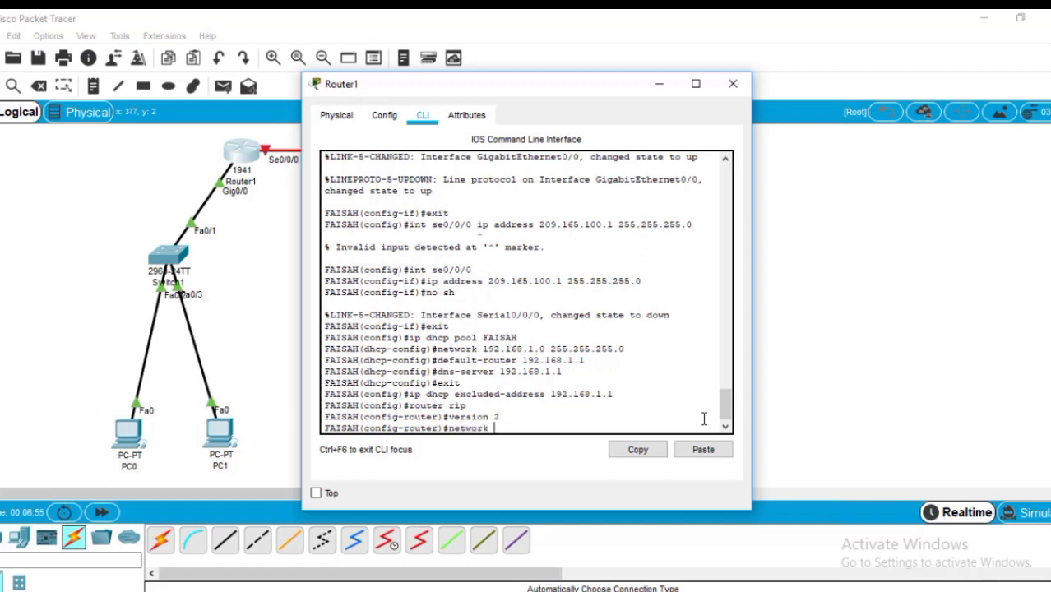
{"action": "type", "text": "192.168.1.0"}
{"action": "key", "text": "Return"}
{"action": "type", "text": "network"}
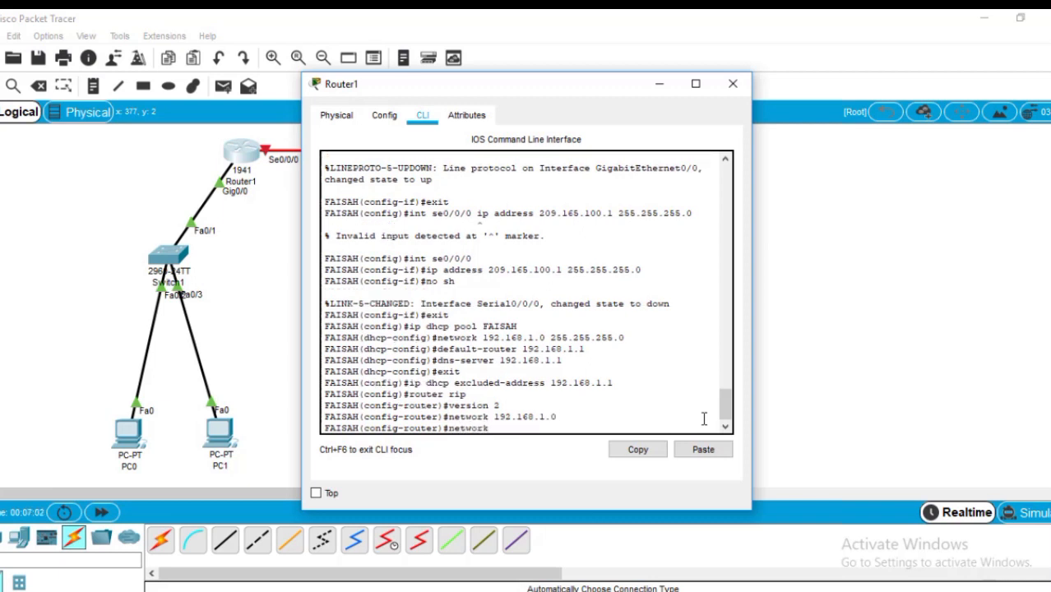
{"action": "type", "text": " 209.165.100.0"}
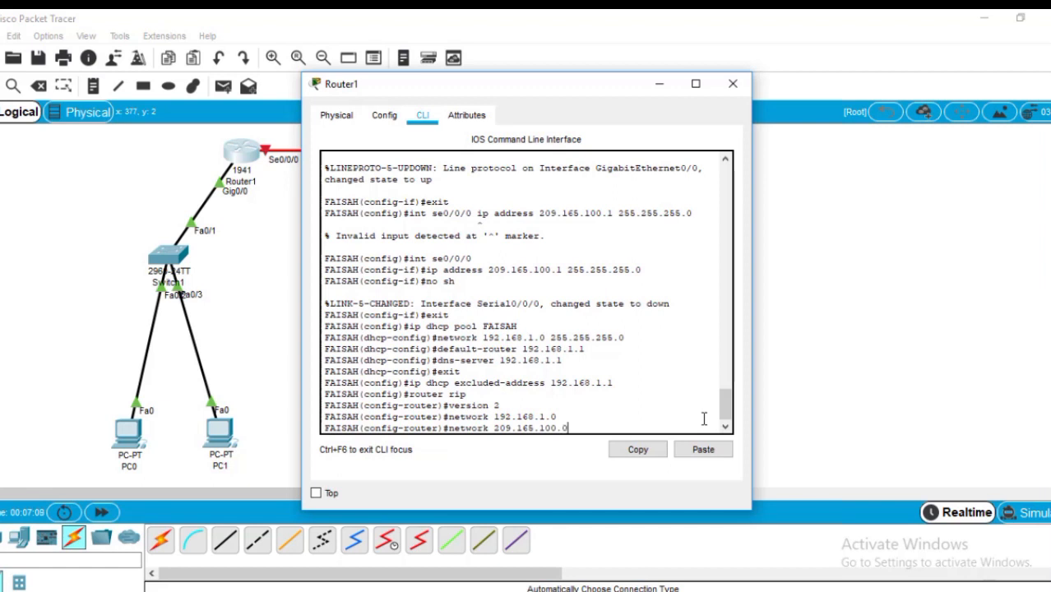
{"action": "key", "text": "Return"}
{"action": "type", "text": "no au"}
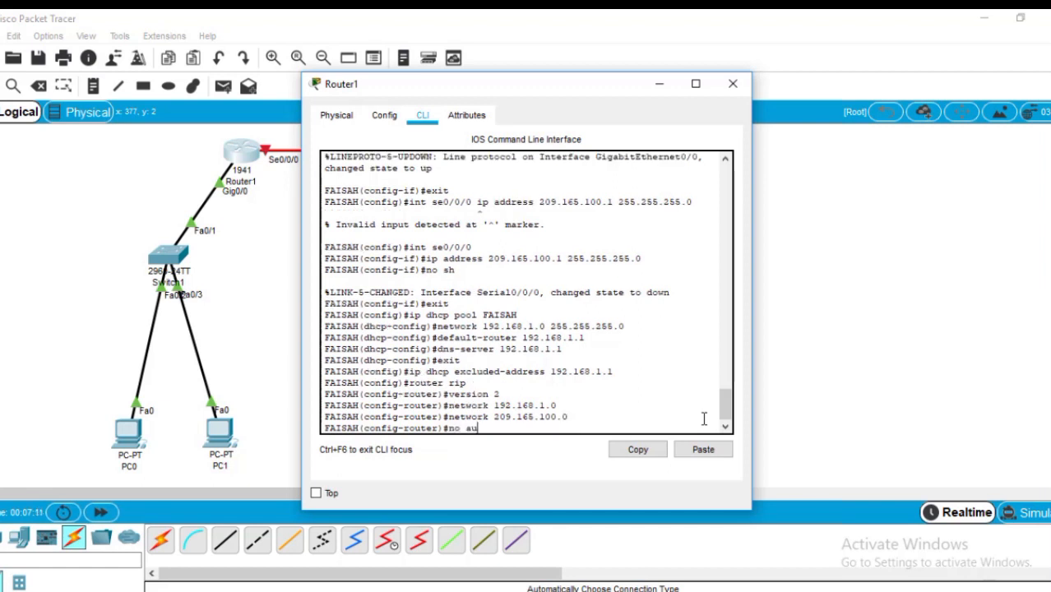
{"action": "key", "text": "Return"}
{"action": "type", "text": "ex"}
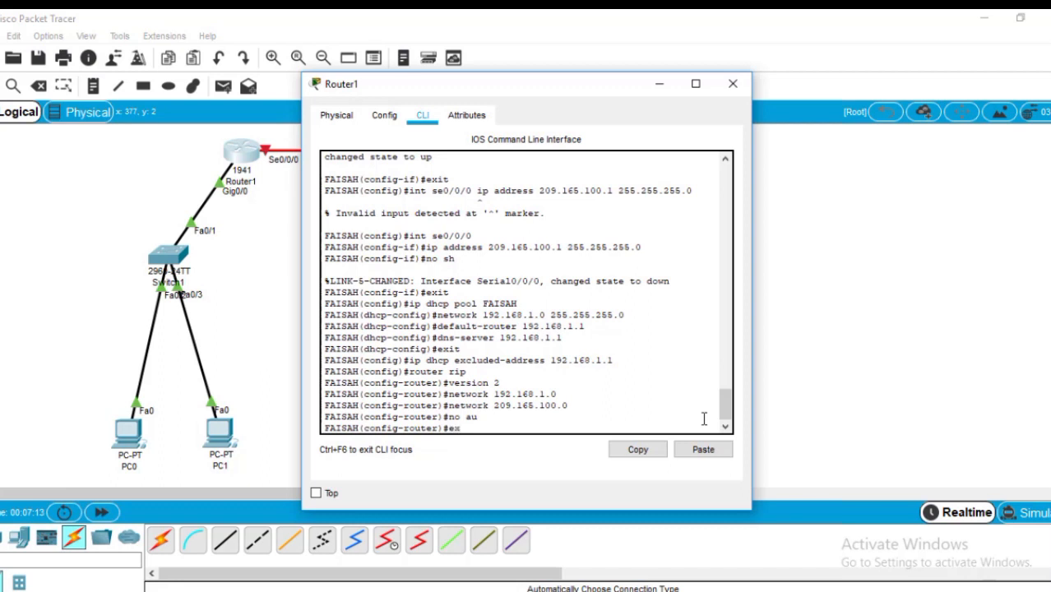
{"action": "key", "text": "Return"}
Step: Display Router1's running configuration from global configuration mode to review the settings, and quit the listing
{"action": "type", "text": "do sh run"}
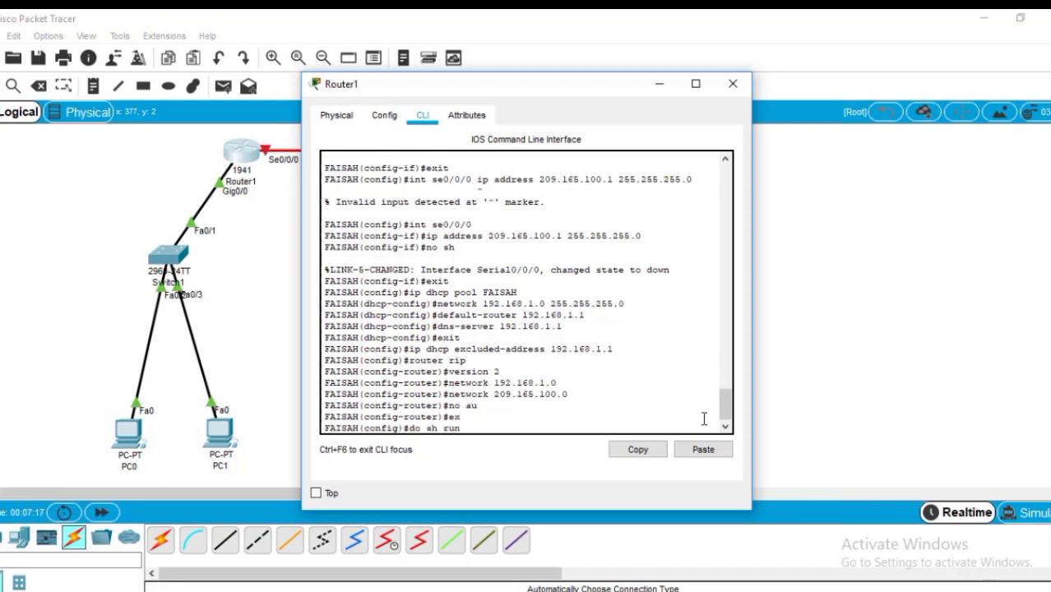
{"action": "key", "text": "Return"}
{"action": "key", "text": "q"}
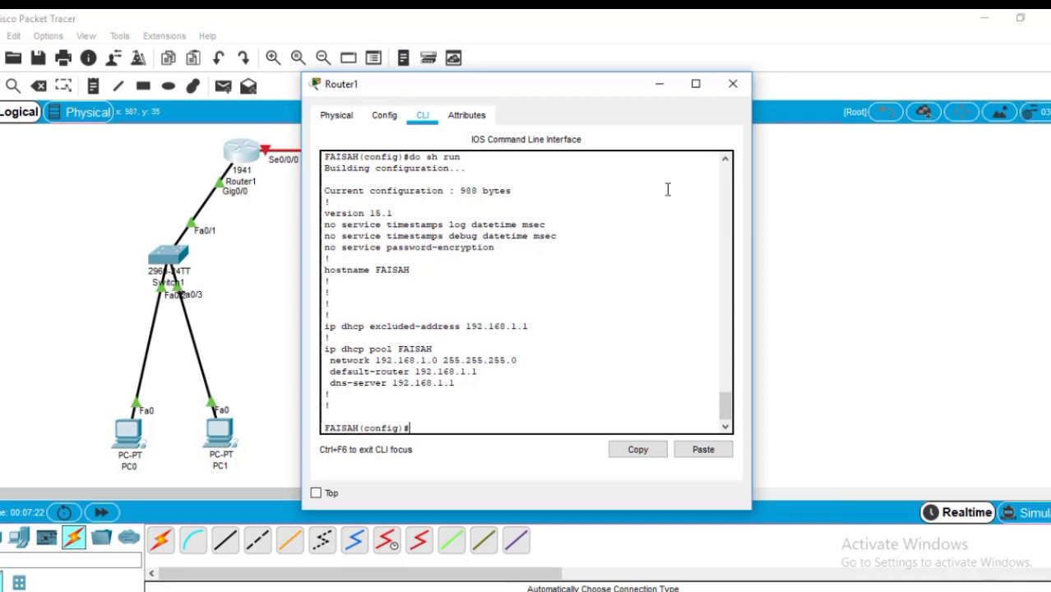
Step: Open Router2's command line and decline the initial configuration dialog
{"action": "left_click", "coordinate": [731, 84]}
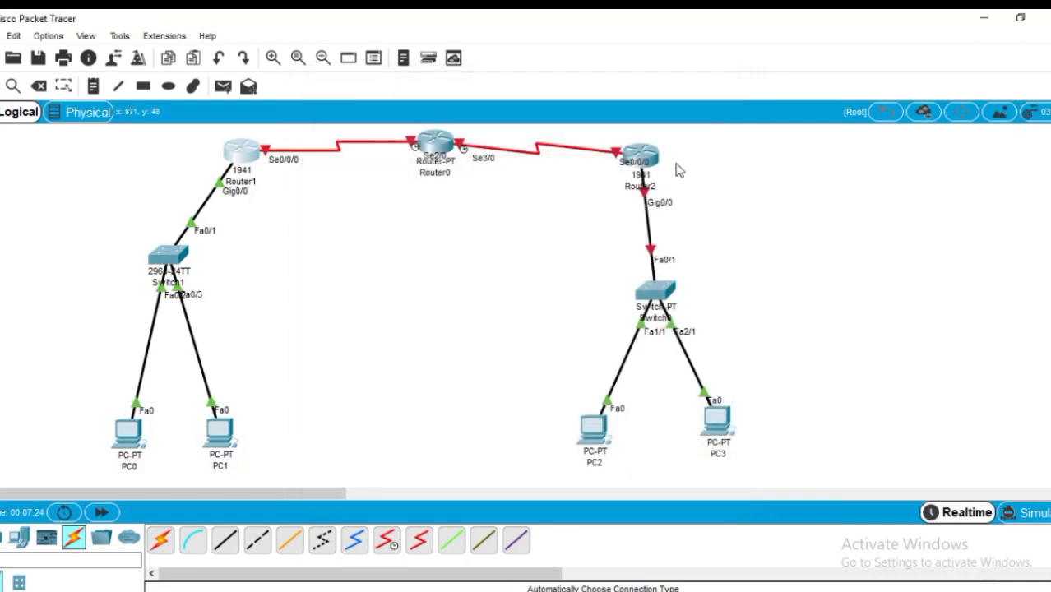
{"action": "left_click", "coordinate": [646, 155]}
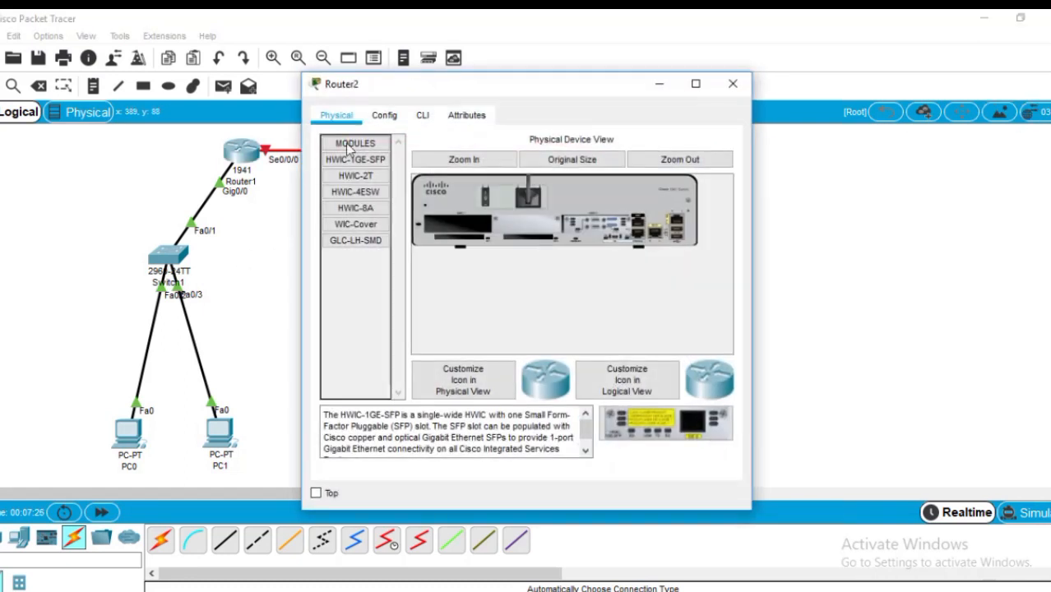
{"action": "left_click", "coordinate": [421, 116]}
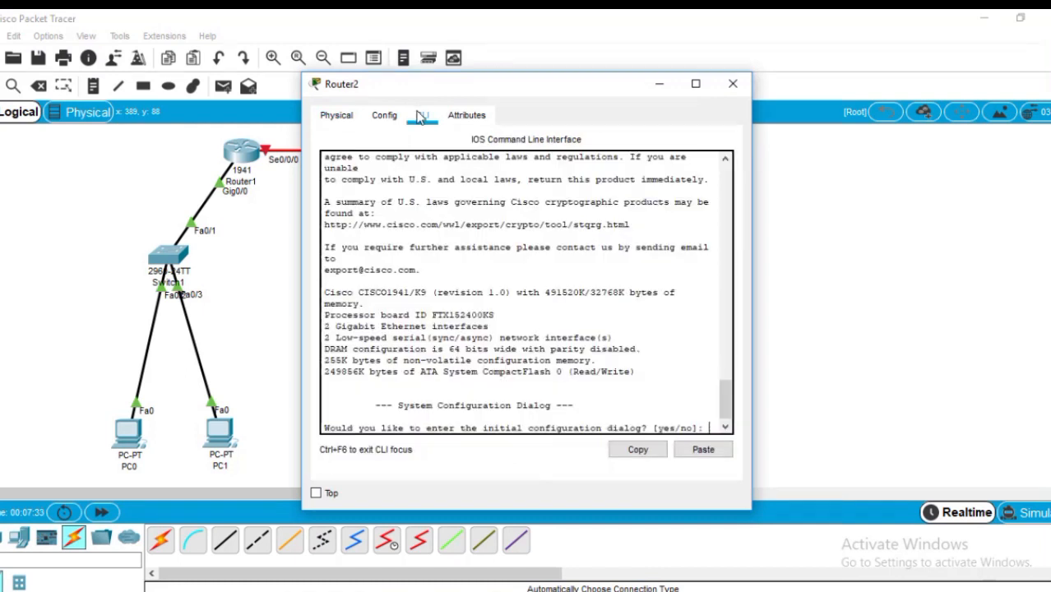
{"action": "type", "text": "no"}
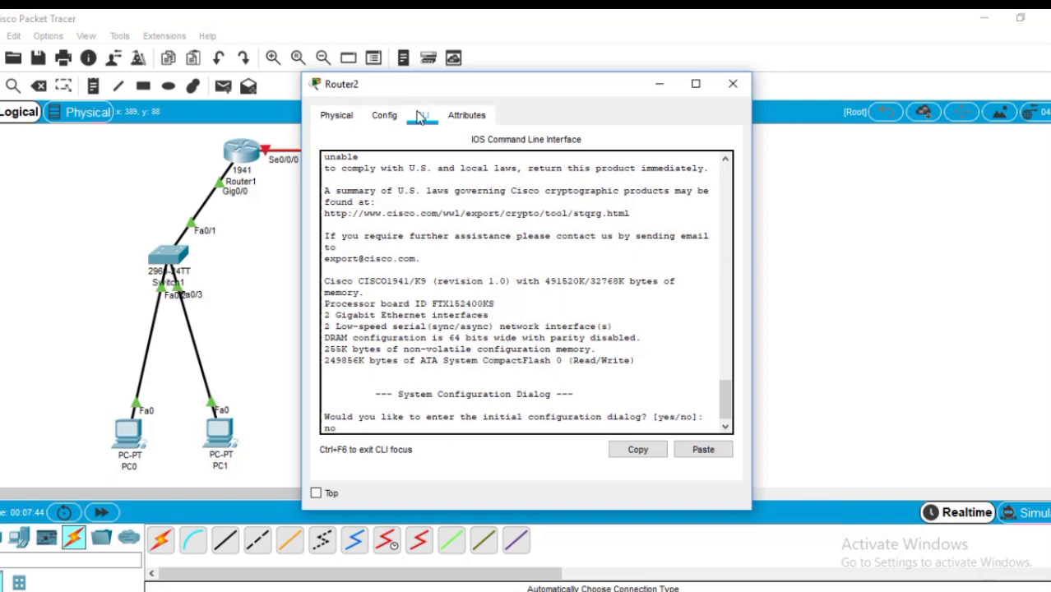
{"action": "key", "text": "Return"}
{"action": "key", "text": "Return"}
Step: Enter privileged mode on Router2 and switch to global configuration mode
{"action": "type", "text": "enable"}
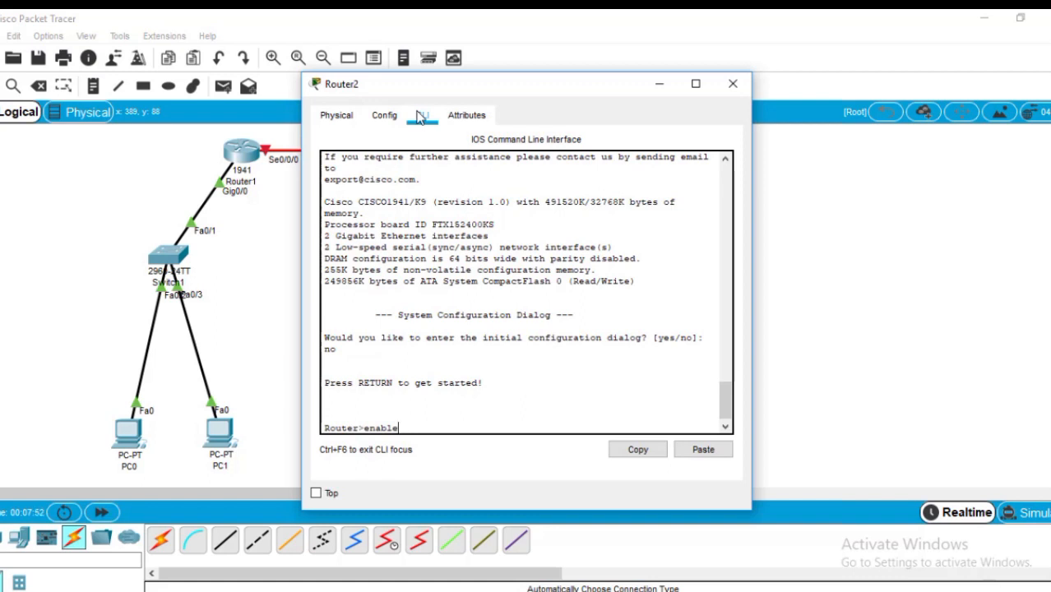
{"action": "key", "text": "Return"}
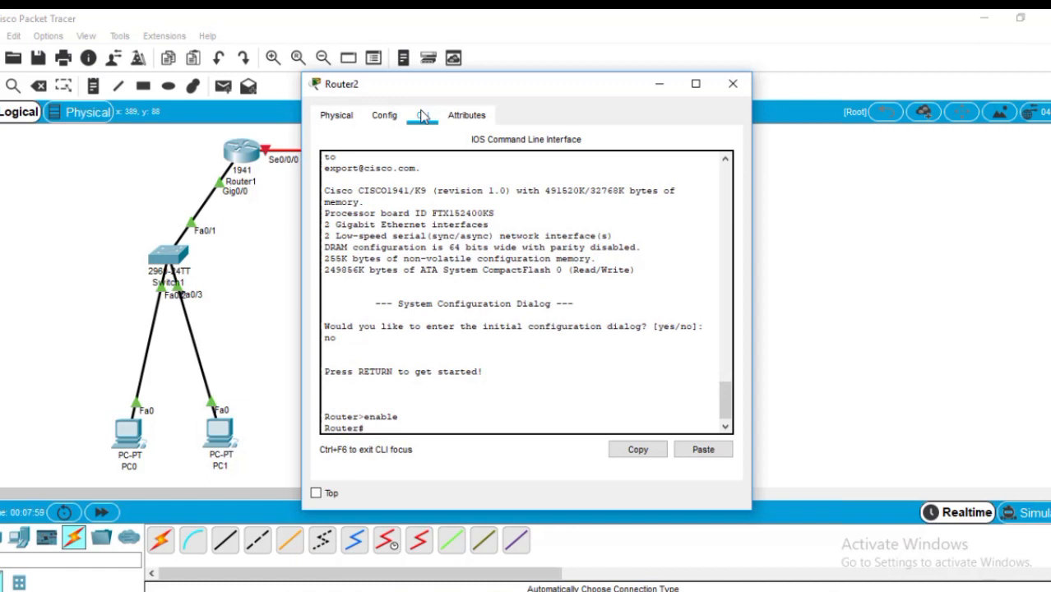
{"action": "type", "text": "conf t"}
{"action": "key", "text": "Return"}
Step: Assign 192.168.2.1 with mask 255.255.255.0 to Router2's interface gi0/0 and enable the interface
{"action": "type", "text": "in"}
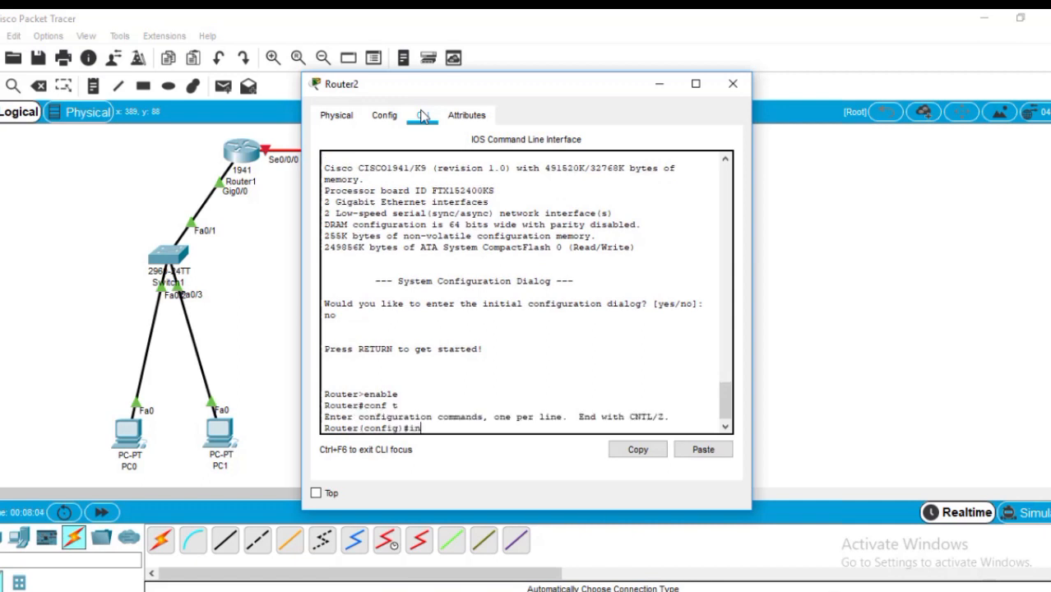
{"action": "type", "text": "t gi0/0"}
{"action": "key", "text": "Return"}
{"action": "type", "text": "ip ad"}
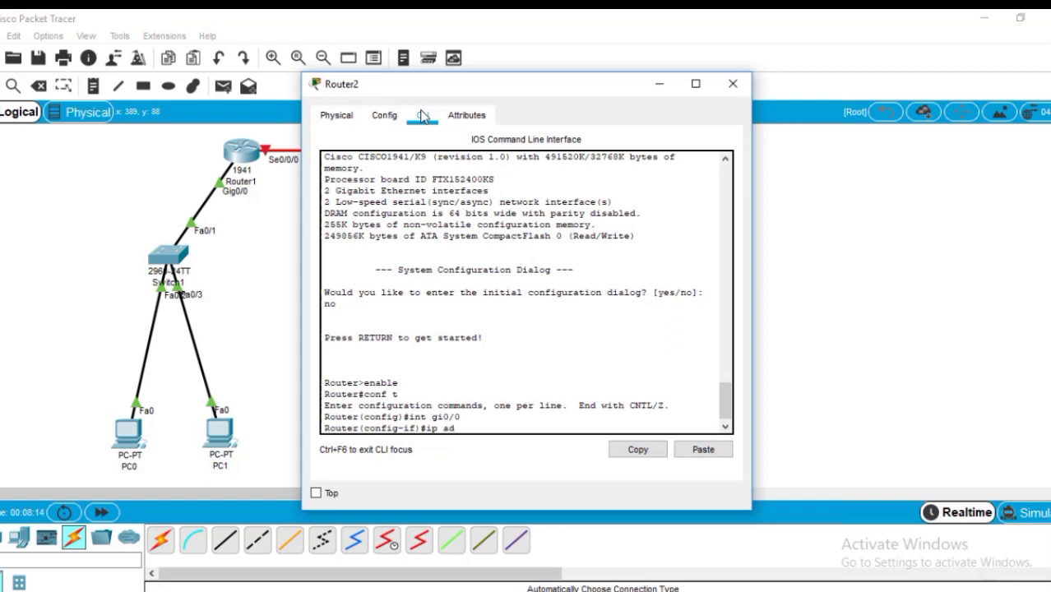
{"action": "type", "text": "dress 192.168.2.1"}
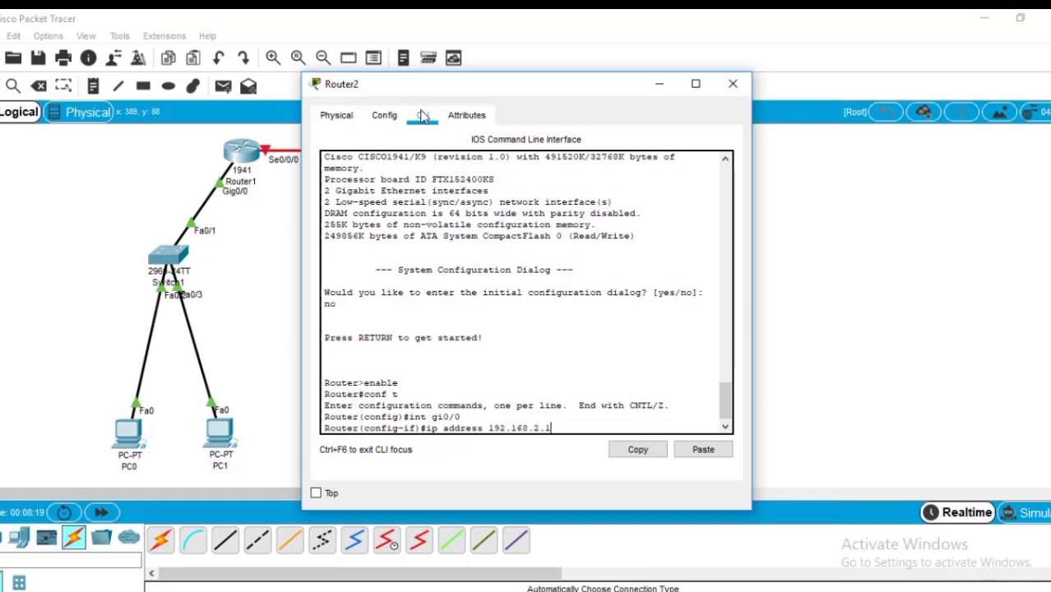
{"action": "type", "text": " 255.255.255.0"}
{"action": "key", "text": "Return"}
{"action": "type", "text": "no sh"}
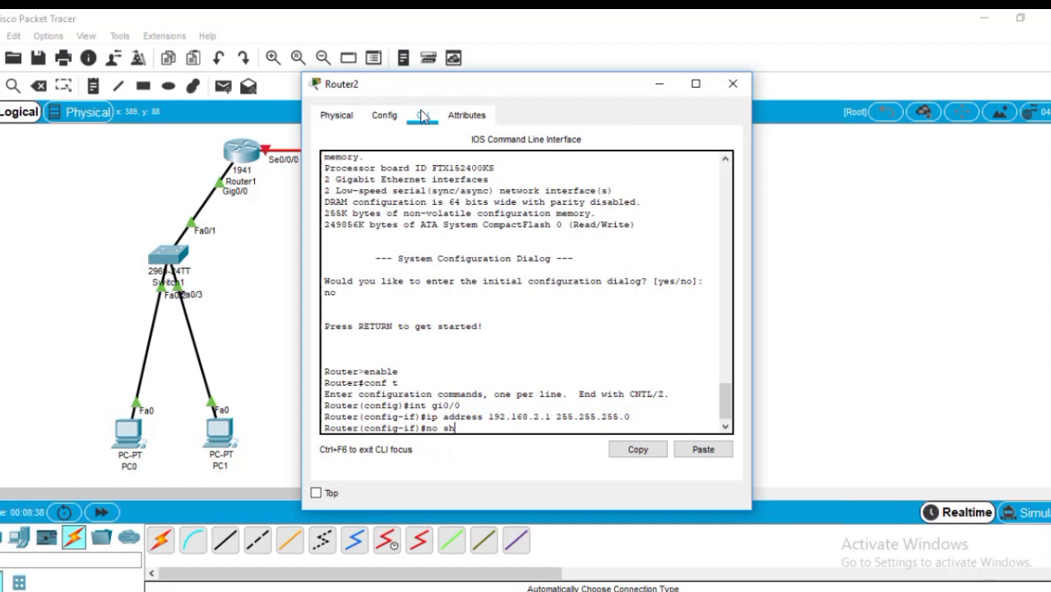
{"action": "key", "text": "Return"}
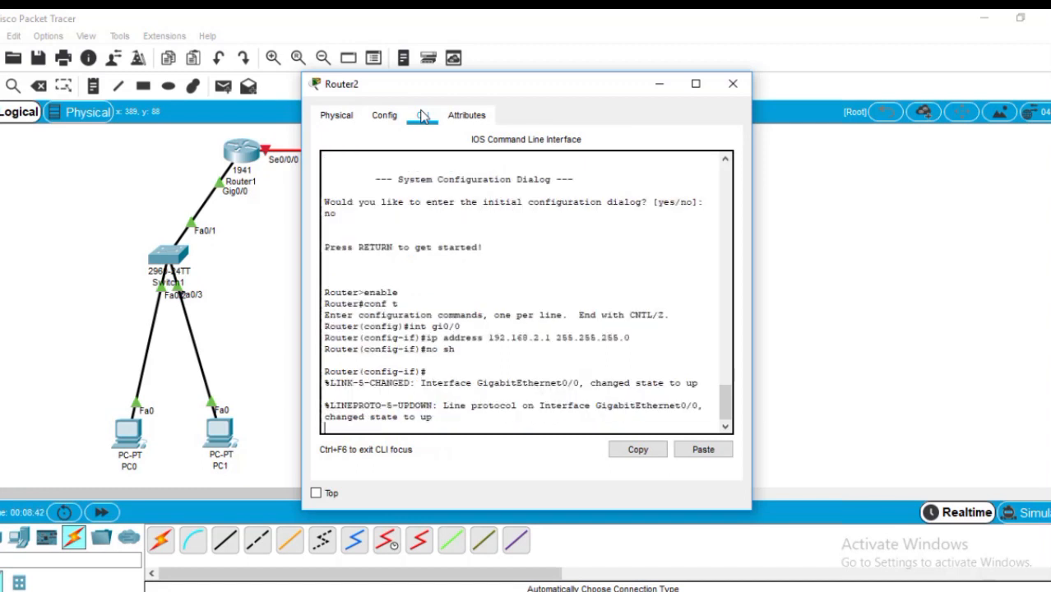
{"action": "key", "text": "Return"}
{"action": "type", "text": "exit"}
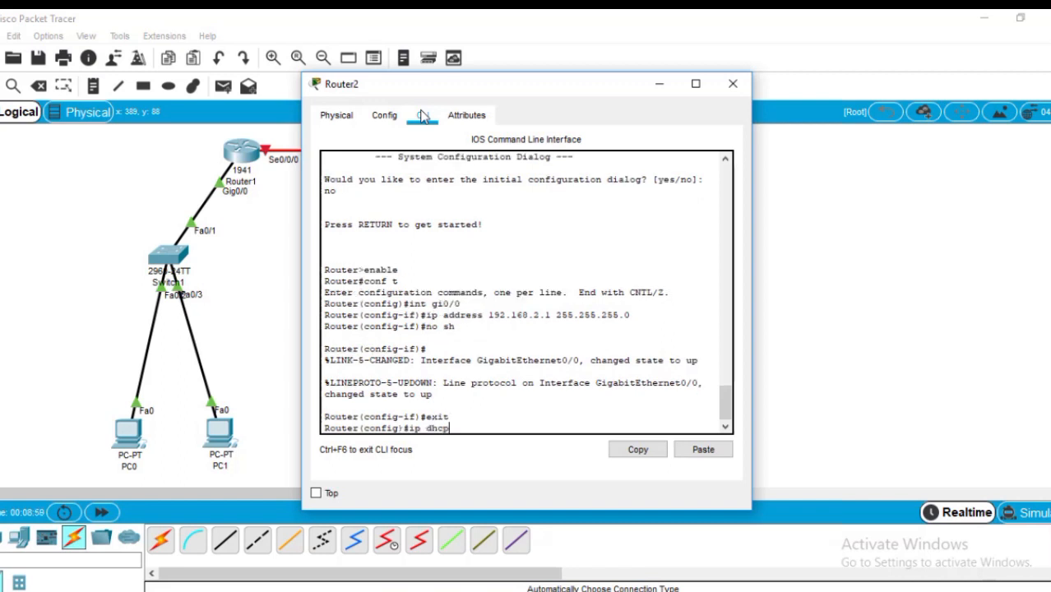
Step: Assign 209.165.200.1 with mask 255.255.255.0 to Router2's serial interface se0/0/0 and enable the interface
{"action": "key", "text": "BackSpace"}
{"action": "key", "text": "BackSpace"}
{"action": "key", "text": "BackSpace"}
{"action": "key", "text": "BackSpace"}
{"action": "key", "text": "BackSpace"}
{"action": "key", "text": "BackSpace"}
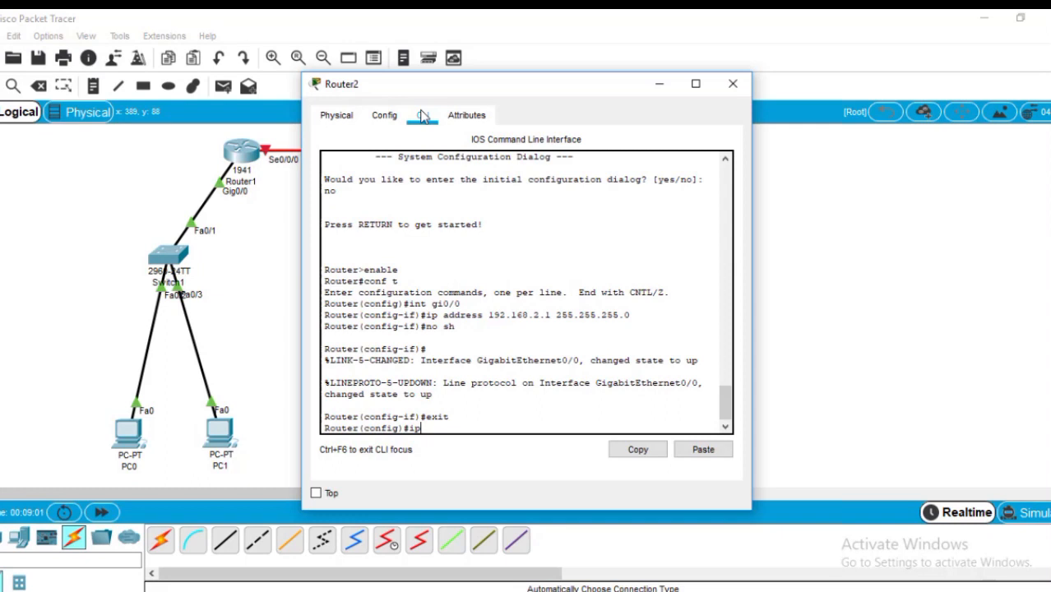
{"action": "type", "text": "nt se0/0/0"}
{"action": "key", "text": "Return"}
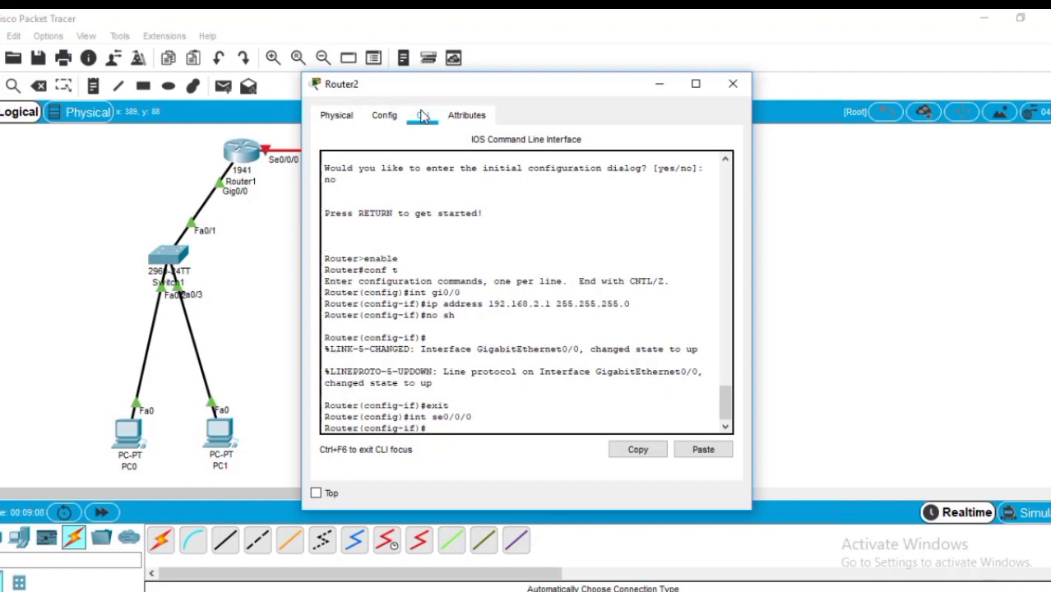
{"action": "type", "text": "ip address 209.16"}
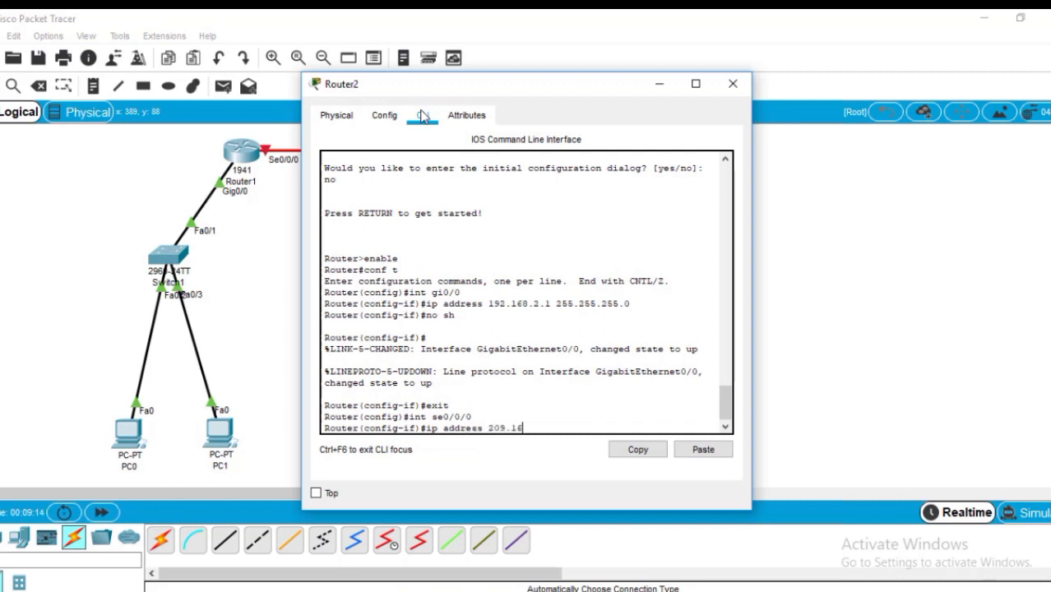
{"action": "type", "text": "5.200.1 255.255.255.0"}
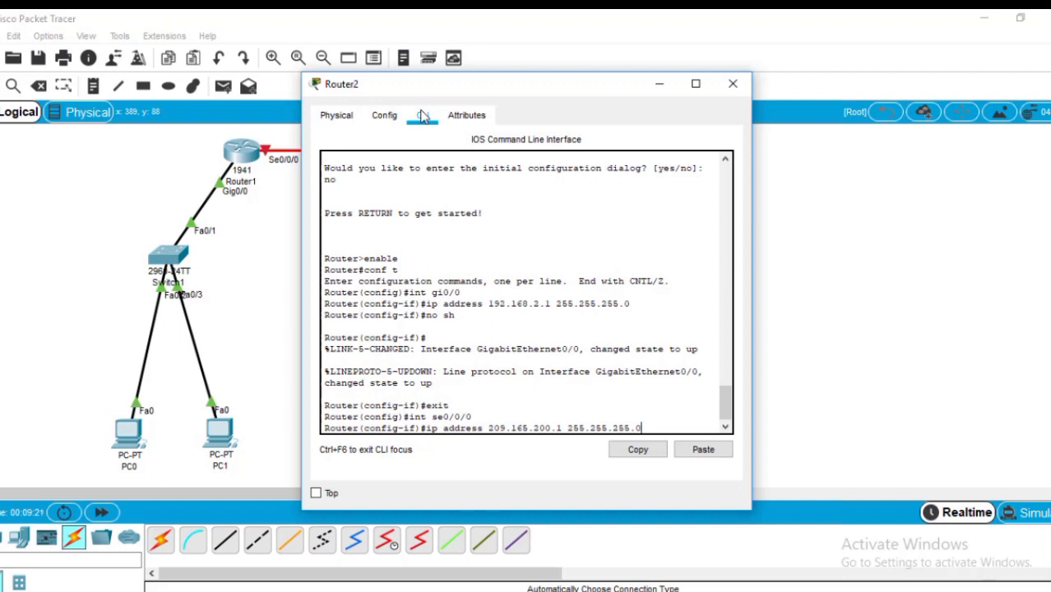
{"action": "key", "text": "Return"}
{"action": "type", "text": "no sh"}
{"action": "key", "text": "Return"}
{"action": "type", "text": "ex"}
{"action": "key", "text": "Return"}
Step: Set Router2's hostname to jingga
{"action": "type", "text": "ho"}
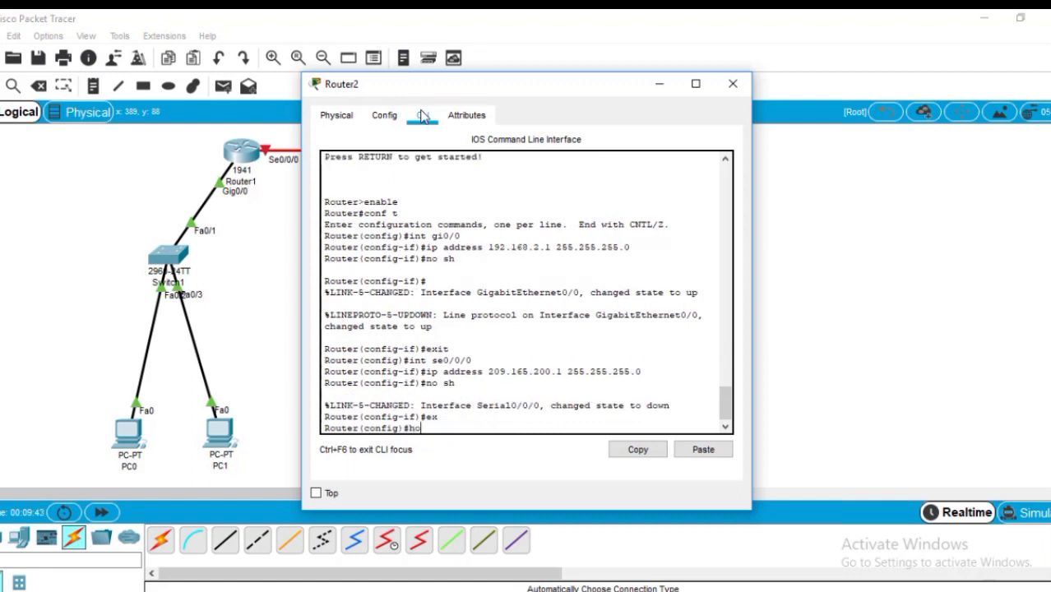
{"action": "type", "text": "stname jingga"}
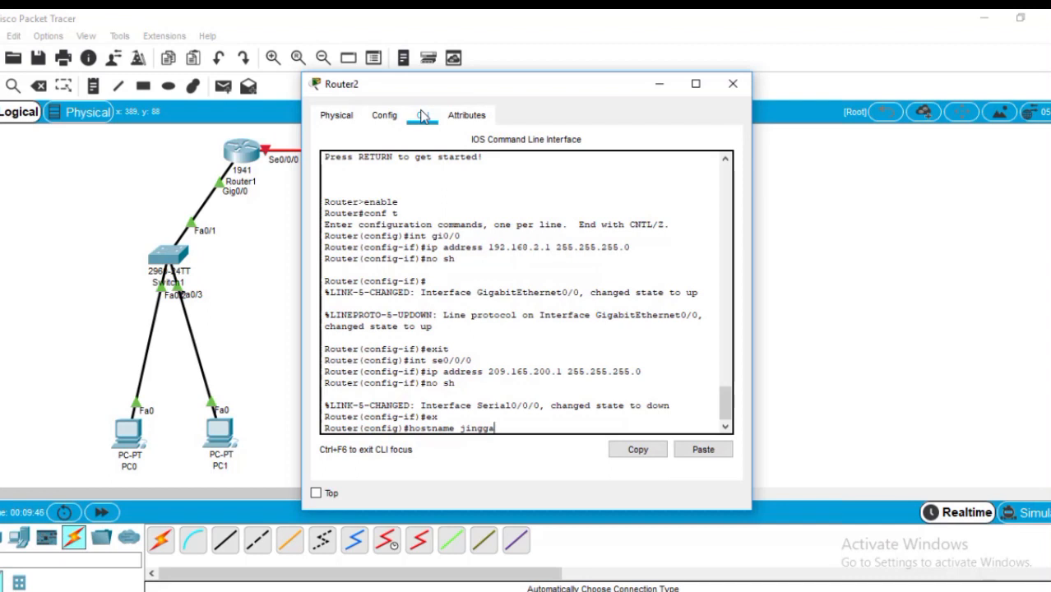
{"action": "key", "text": "Return"}
Step: Create a DHCP pool named JINGGA on Router2 for network 192.168.2.0 with mask 255.255.255.0
{"action": "type", "text": "ip dhcp pool jingga"}
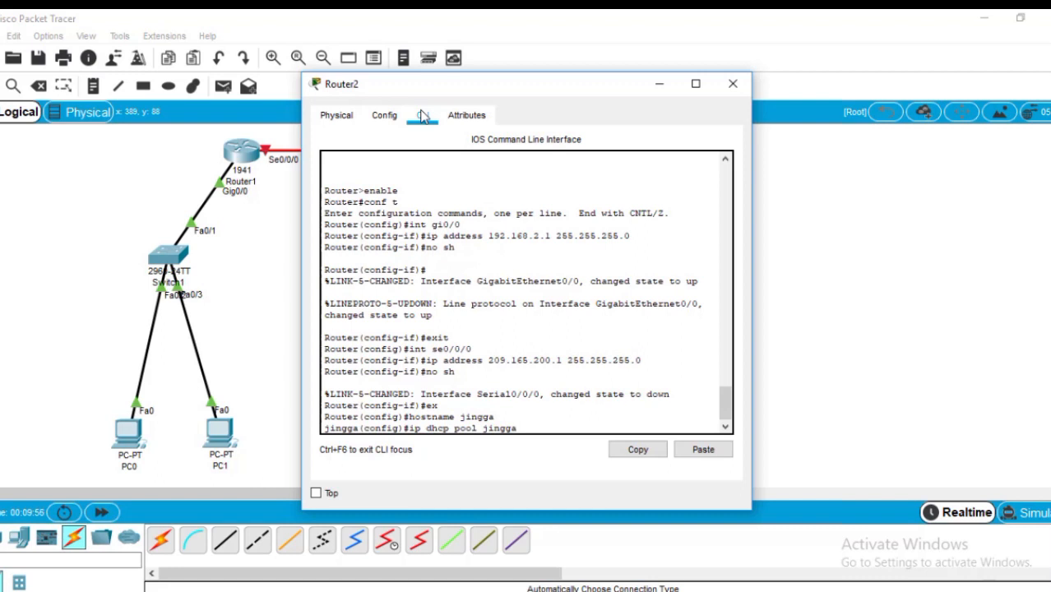
{"action": "key", "text": "BackSpace"}
{"action": "key", "text": "BackSpace"}
{"action": "key", "text": "BackSpace"}
{"action": "key", "text": "BackSpace"}
{"action": "key", "text": "BackSpace"}
{"action": "key", "text": "BackSpace"}
{"action": "type", "text": "K"}
{"action": "key", "text": "BackSpace"}
{"action": "type", "text": "JINGGA"}
{"action": "key", "text": "Return"}
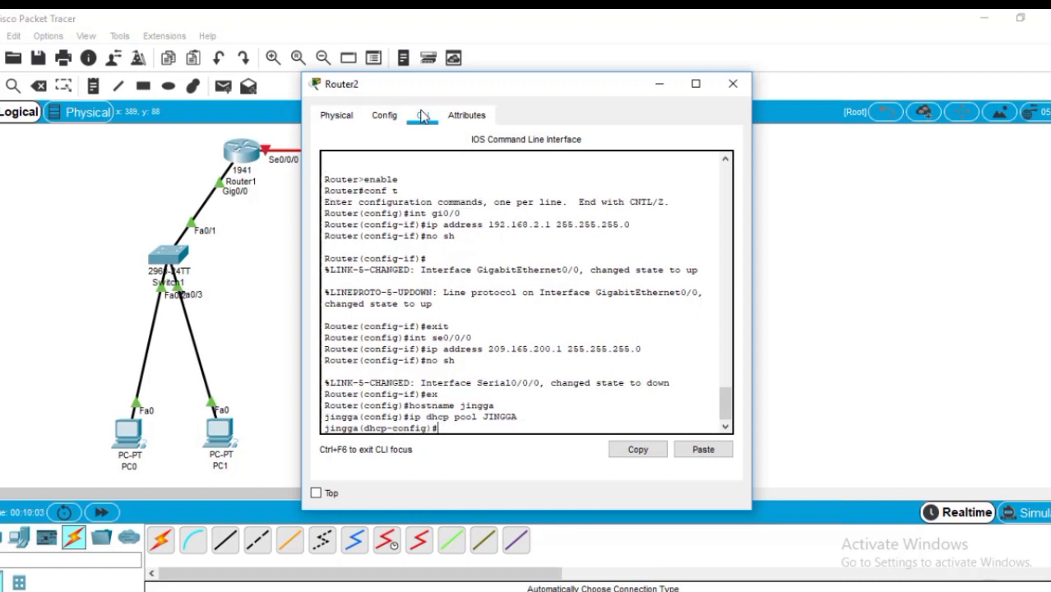
{"action": "type", "text": "network 192.168.2.0"}
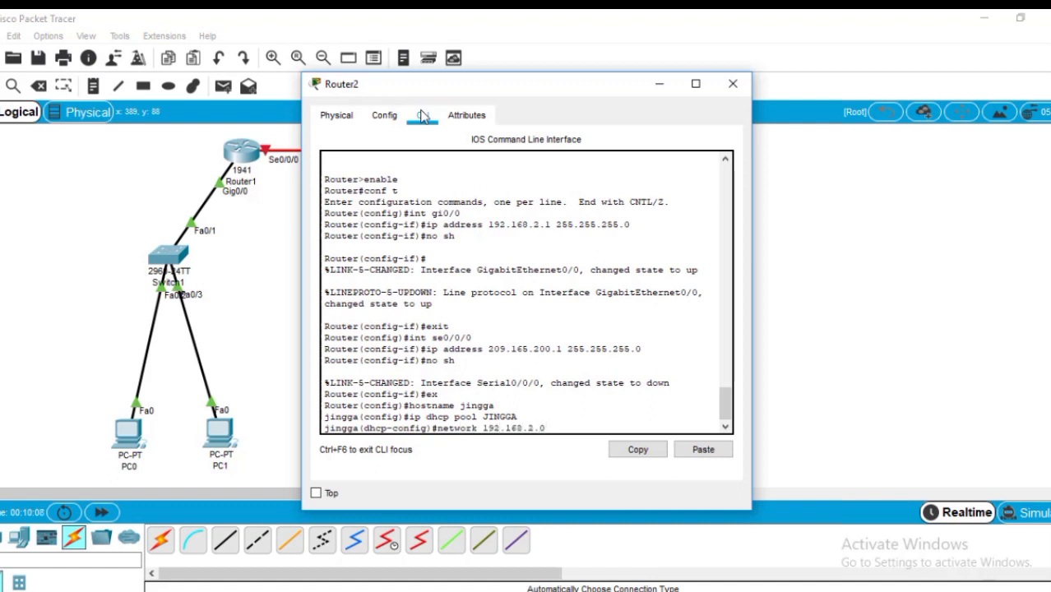
{"action": "type", "text": " 255.255.255.0"}
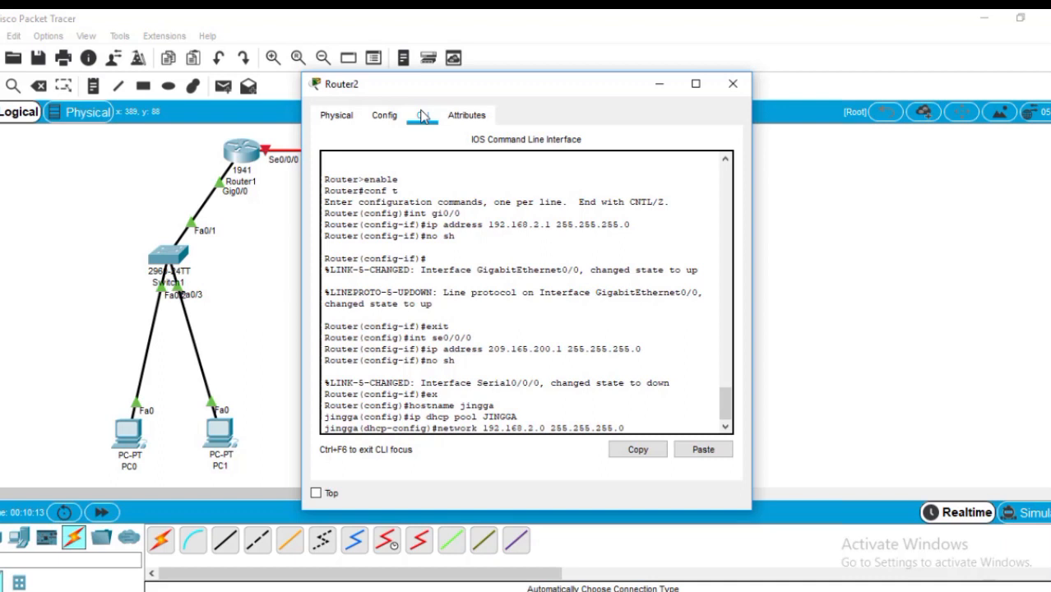
{"action": "key", "text": "Return"}
Step: Set the JINGGA pool's default router and DNS server to 192.168.2.1, and return to global configuration mode
{"action": "type", "text": "default-router"}
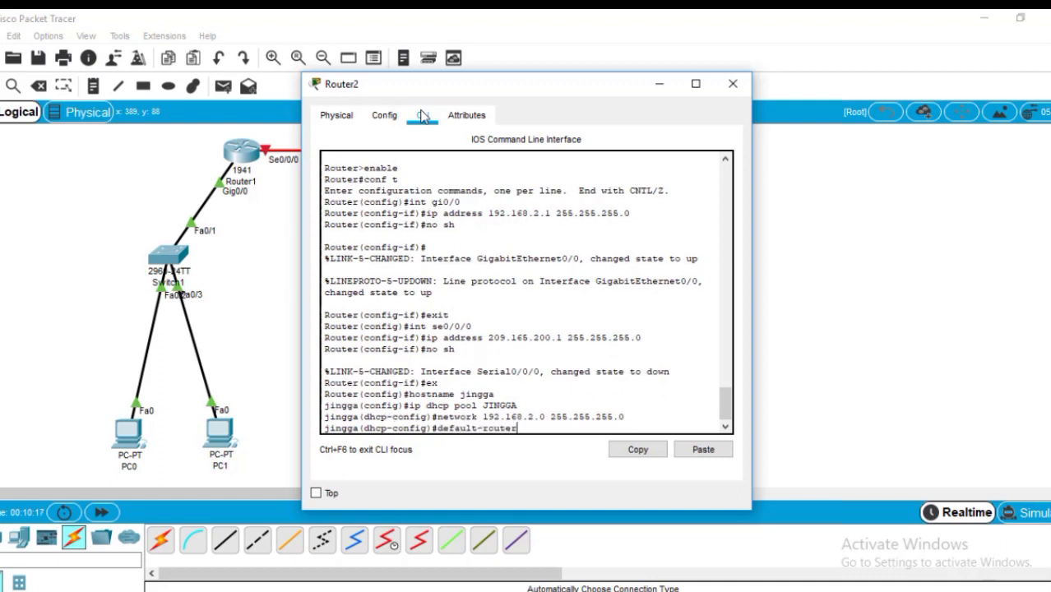
{"action": "type", "text": " 192.168.2.1"}
{"action": "key", "text": "Return"}
{"action": "type", "text": "dns-serv"}
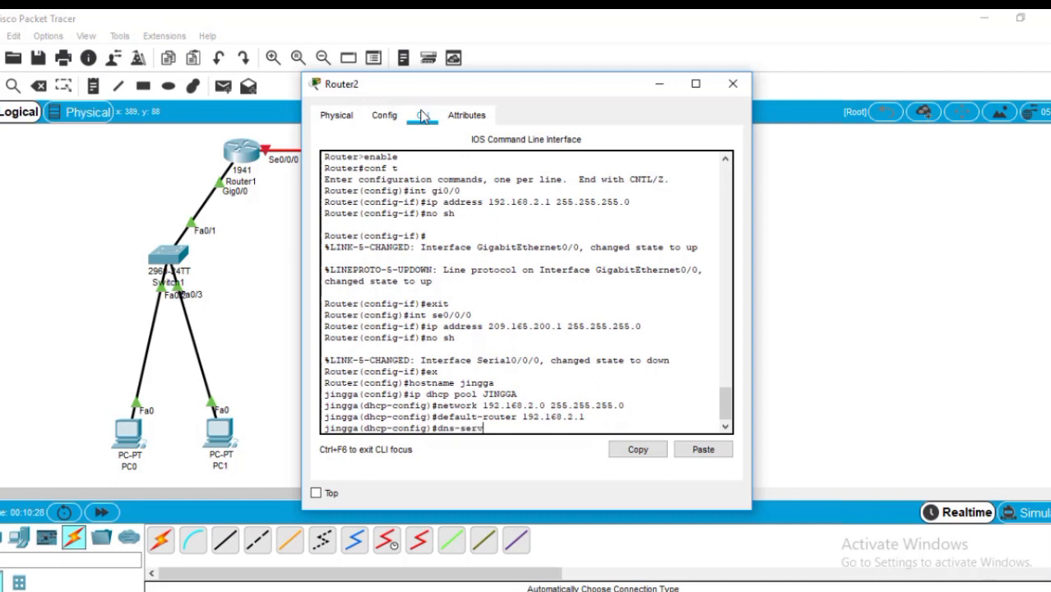
{"action": "type", "text": "er 192.168.2.1"}
{"action": "key", "text": "Return"}
{"action": "type", "text": "ex"}
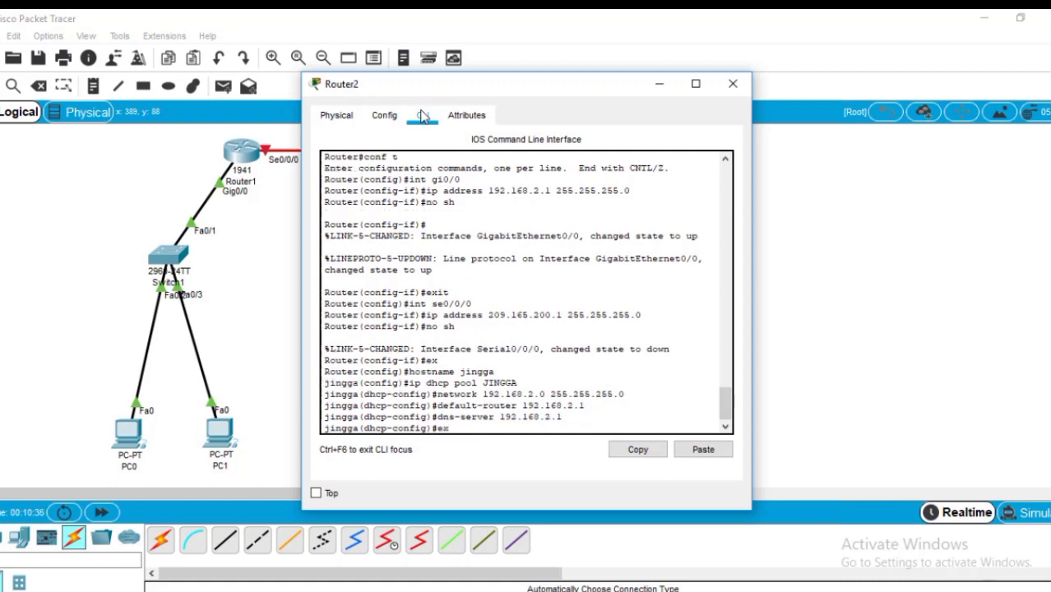
{"action": "key", "text": "Return"}
Step: Exclude the address 192.168.2.1 from DHCP assignment on Router2
{"action": "type", "text": "ip dhc"}
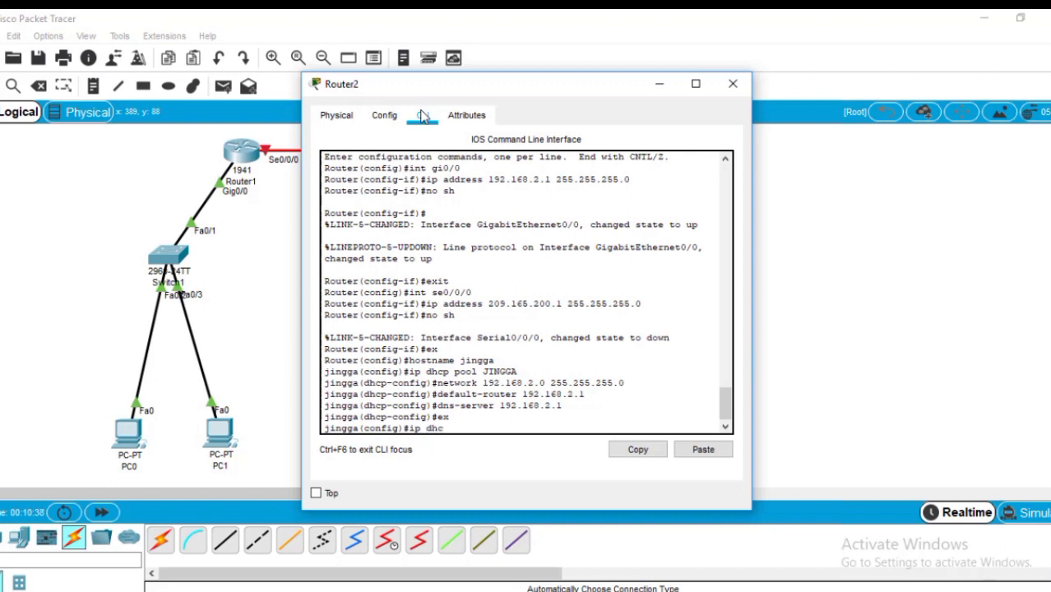
{"action": "type", "text": "p excluded-addre"}
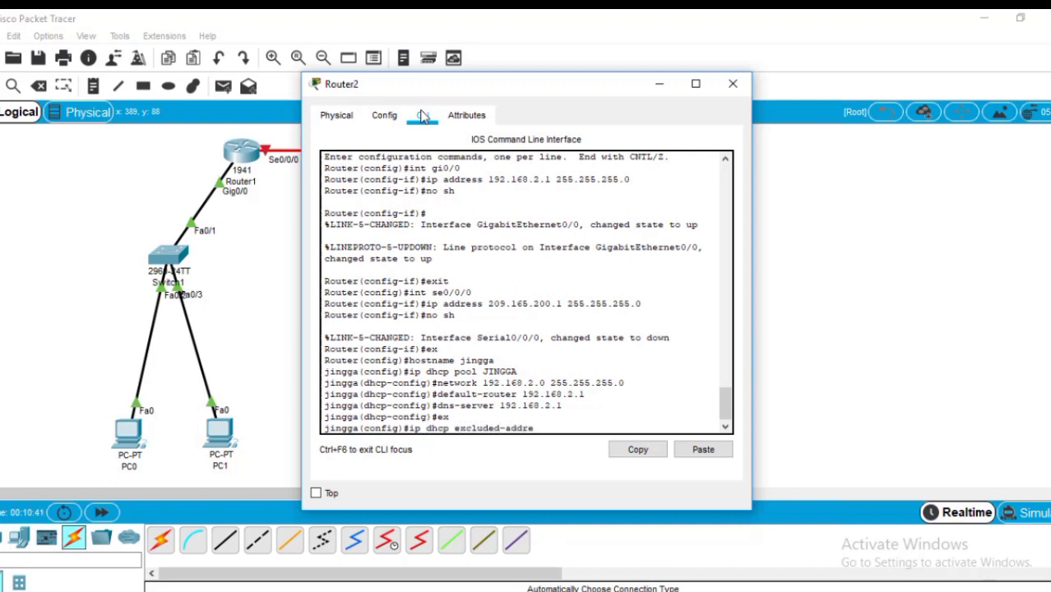
{"action": "type", "text": "ss 192.168.2.1"}
{"action": "key", "text": "Return"}
Step: Enable RIP routing on Router2 and set it to version 2
{"action": "type", "text": "router ri"}
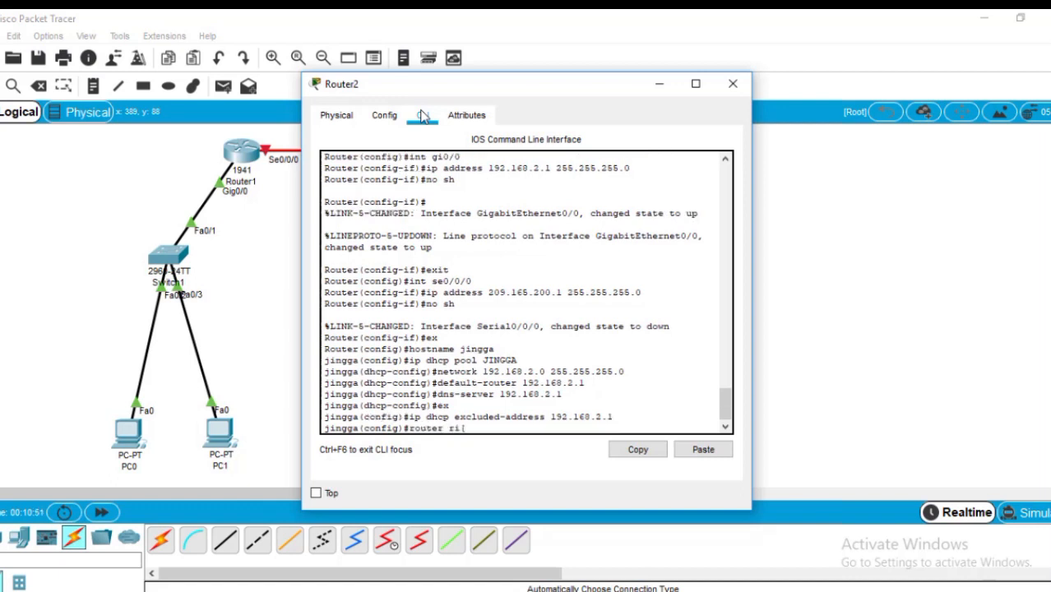
{"action": "type", "text": "p"}
{"action": "key", "text": "Return"}
{"action": "type", "text": "ve"}
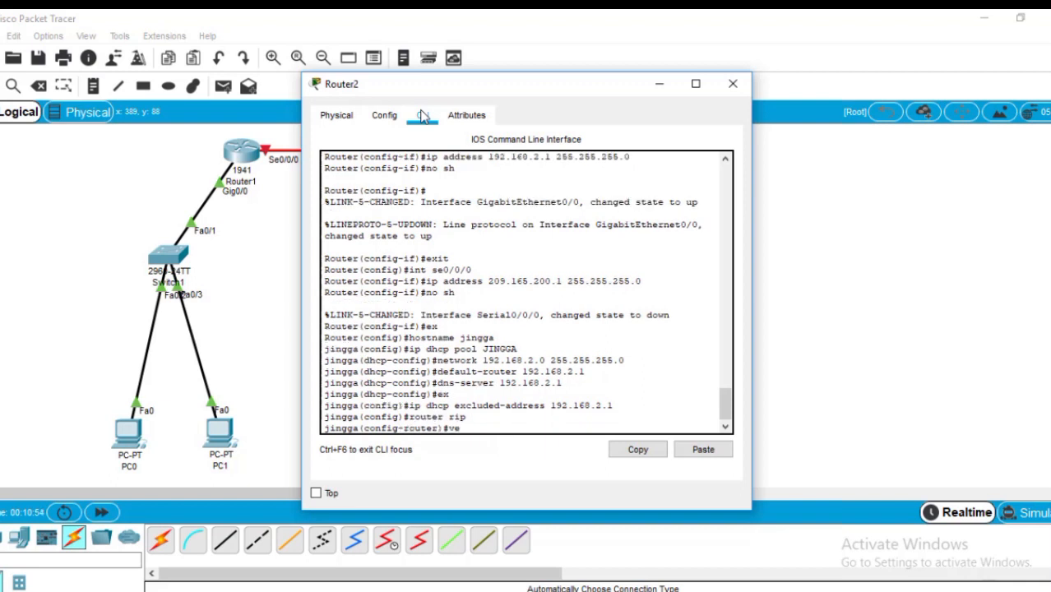
{"action": "type", "text": "rsion 2"}
{"action": "key", "text": "Return"}
Step: Add networks 192.168.2.0 and 209.165.200.0 to Router2's RIP configuration and turn off automatic summarization
{"action": "type", "text": "network 192"}
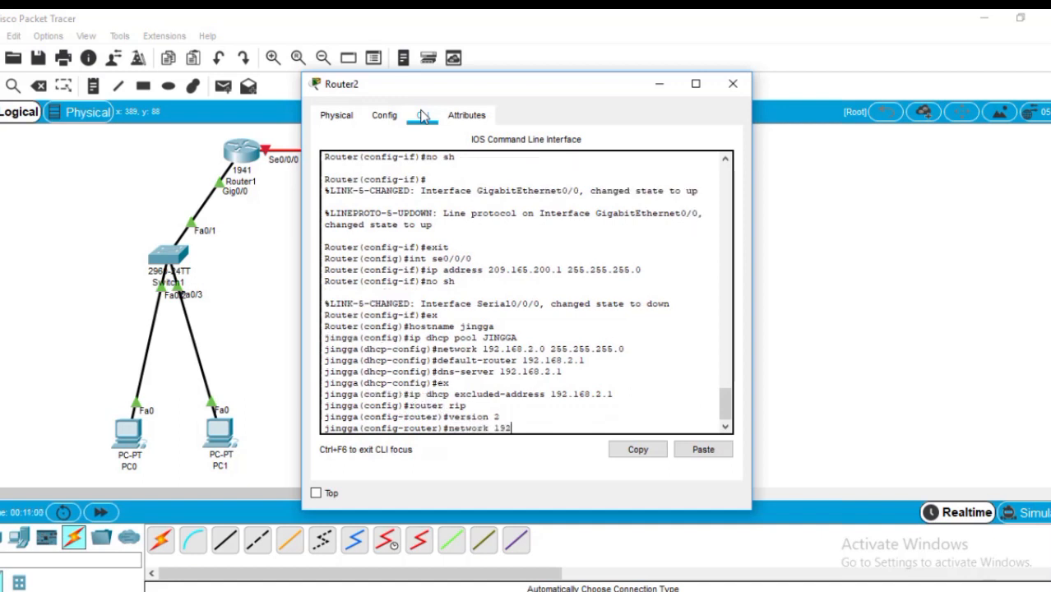
{"action": "type", "text": ".168.2.0"}
{"action": "key", "text": "Return"}
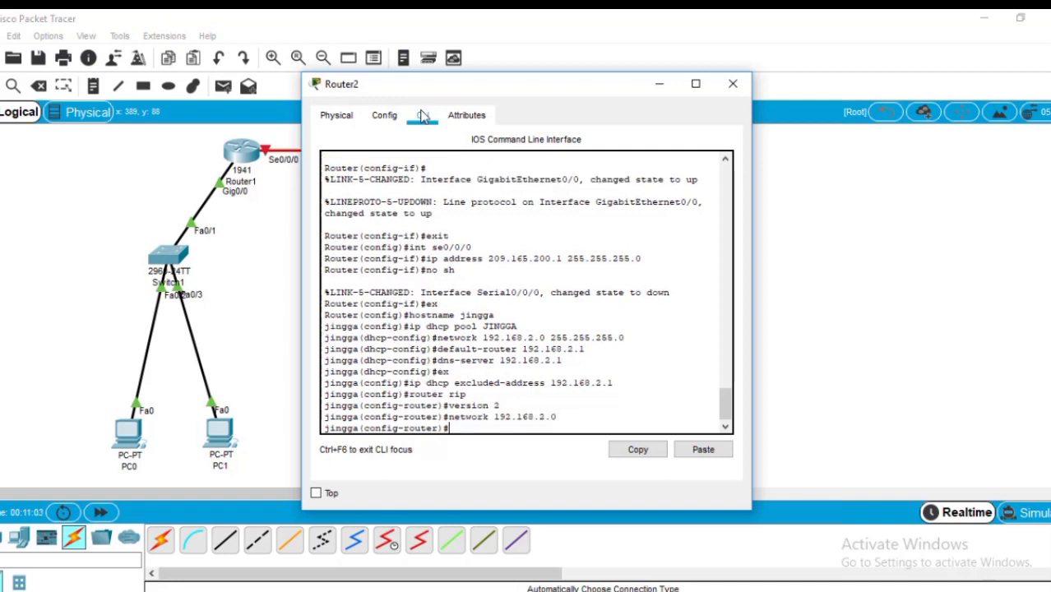
{"action": "type", "text": "network "}
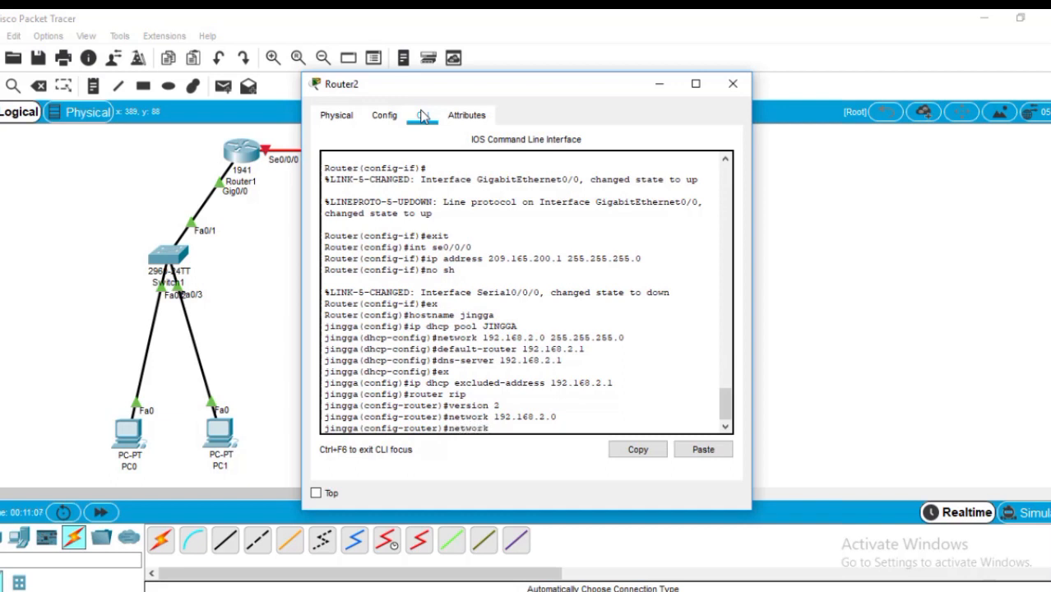
{"action": "type", "text": "209.165.200.0"}
{"action": "key", "text": "Return"}
{"action": "type", "text": "no au"}
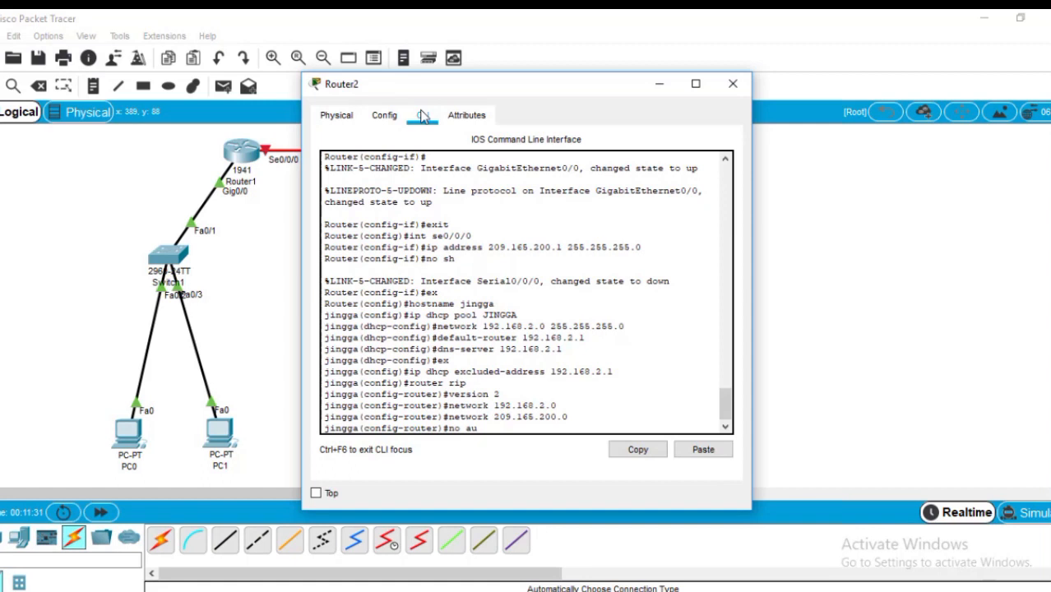
{"action": "key", "text": "Return"}
{"action": "type", "text": "ex"}
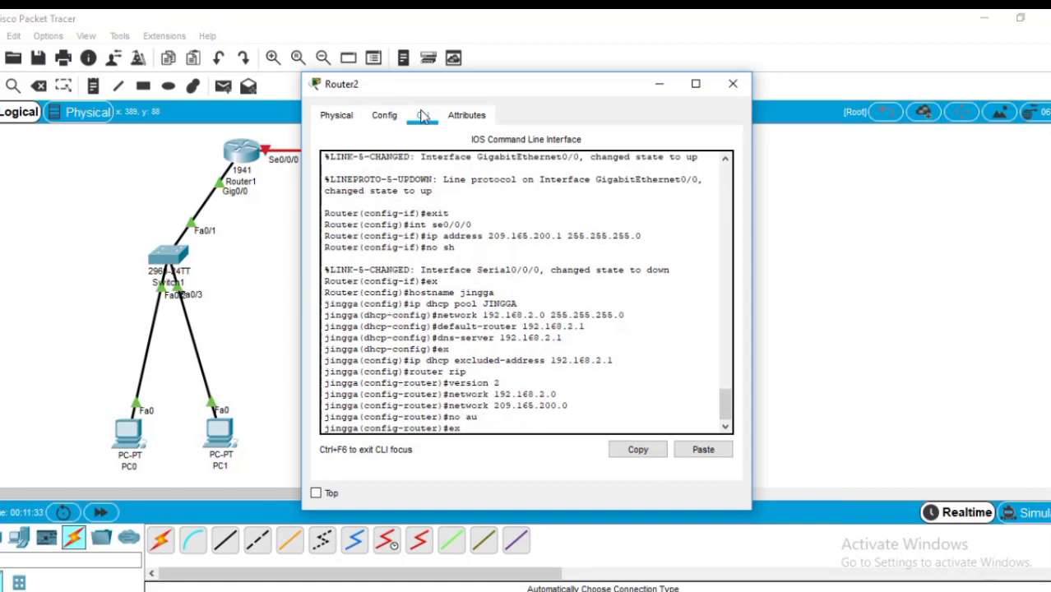
{"action": "key", "text": "Return"}
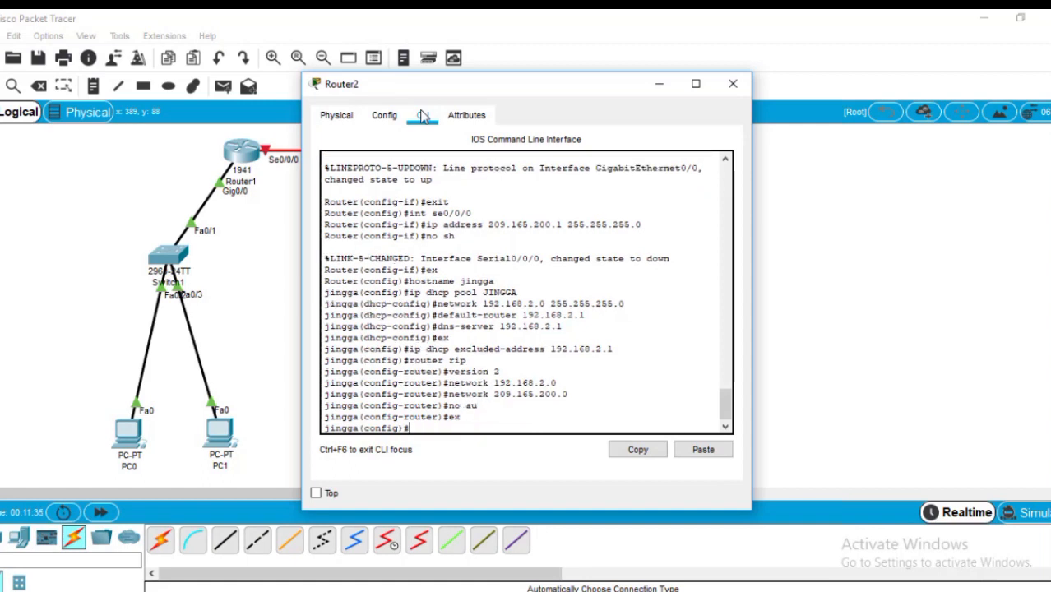
Step: Display Router2's running configuration to check the hostname and DHCP settings, and close its window
{"action": "type", "text": "do sh run"}
{"action": "key", "text": "Return"}
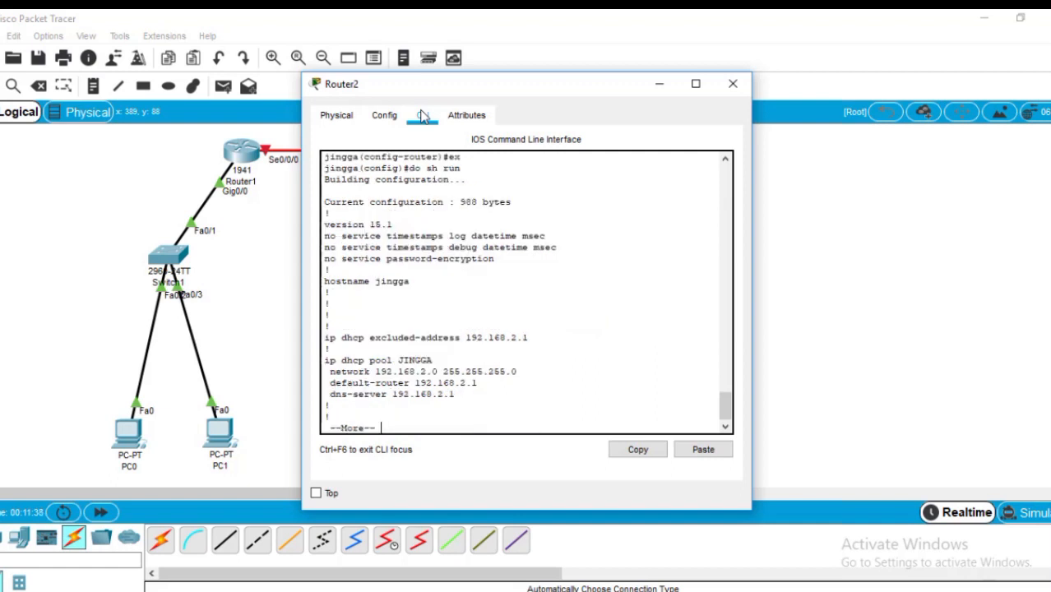
{"action": "key", "text": "q"}
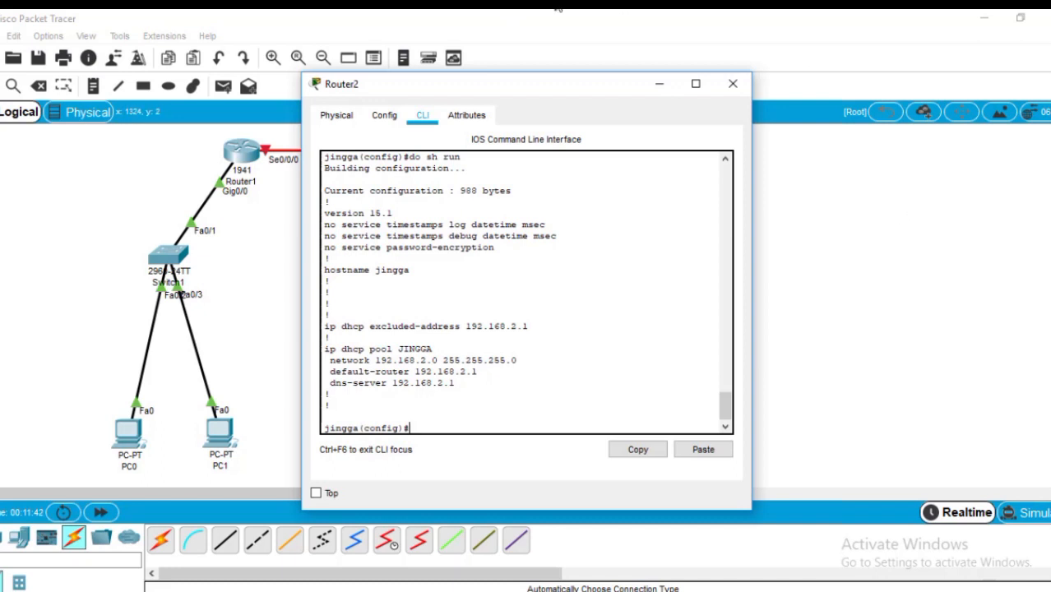
{"action": "left_click", "coordinate": [744, 89]}
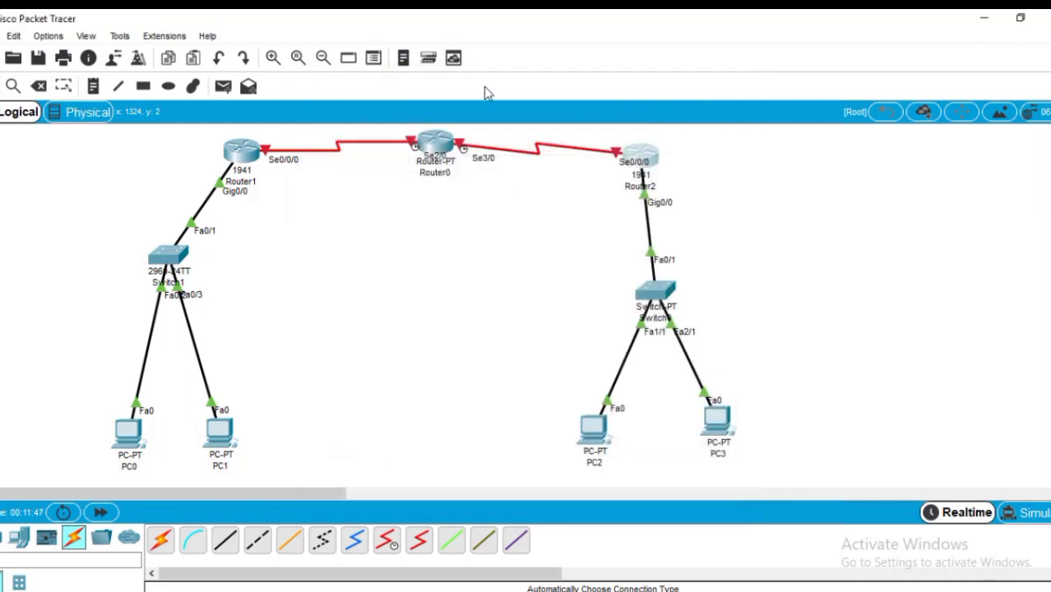
Step: Open Router0's command line, decline the initial configuration dialog, and enter global configuration mode
{"action": "left_click", "coordinate": [435, 141]}
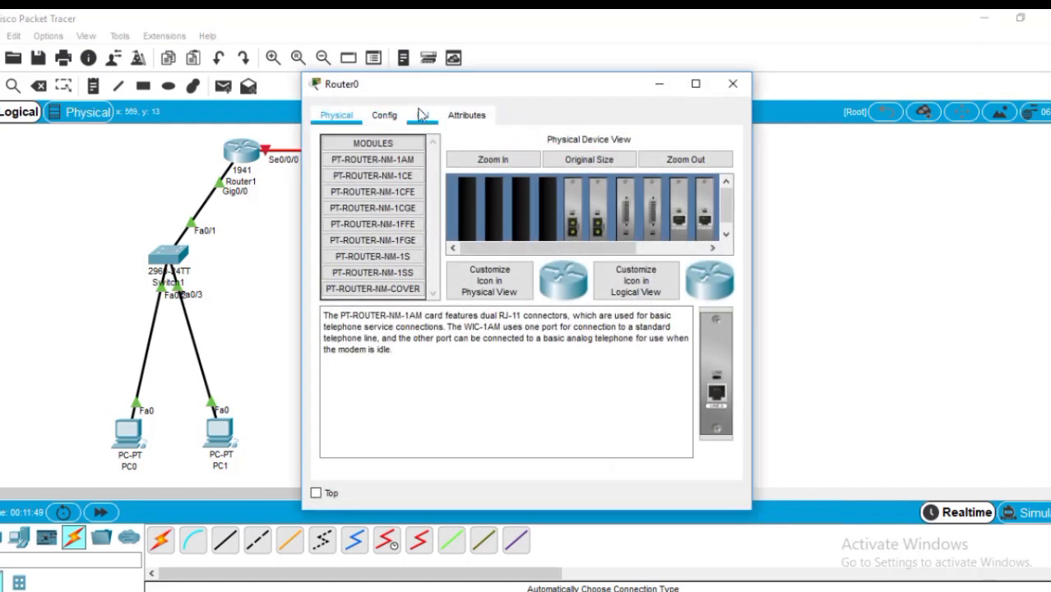
{"action": "left_click", "coordinate": [421, 115]}
{"action": "type", "text": "no"}
{"action": "key", "text": "Return"}
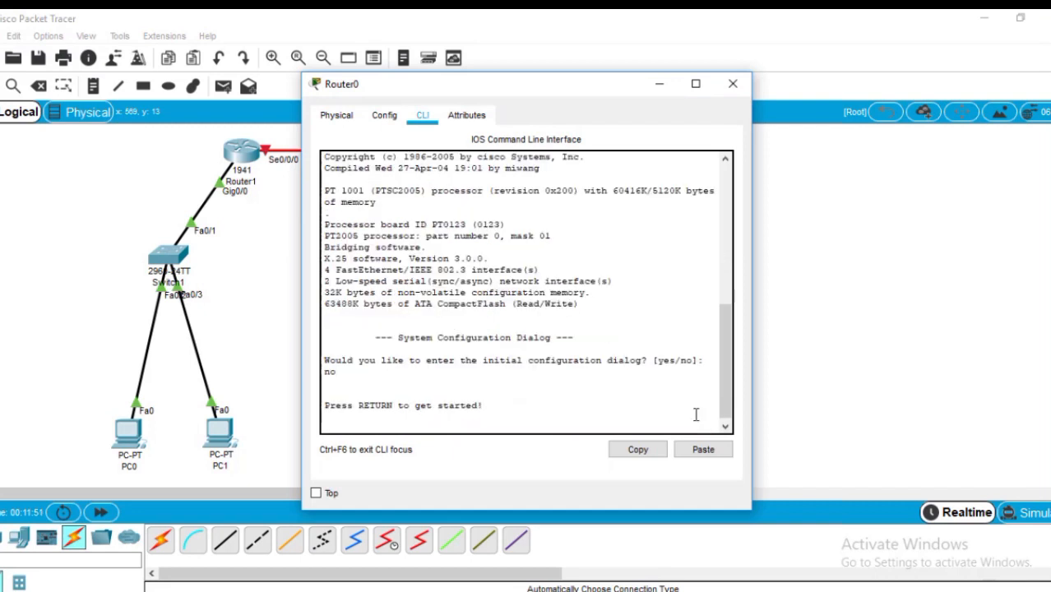
{"action": "key", "text": "Return"}
{"action": "type", "text": "enable"}
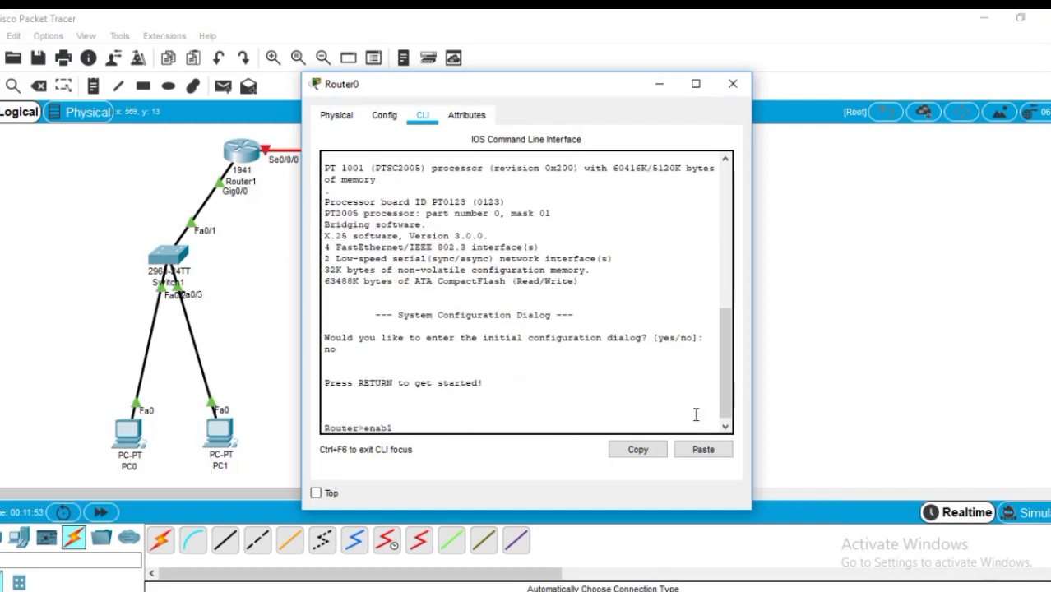
{"action": "key", "text": "Return"}
{"action": "type", "text": "conft"}
{"action": "key", "text": "BackSpace"}
{"action": "type", "text": "t"}
{"action": "key", "text": "Return"}
Step: Set Router0's hostname to ISP
{"action": "type", "text": "ho"}
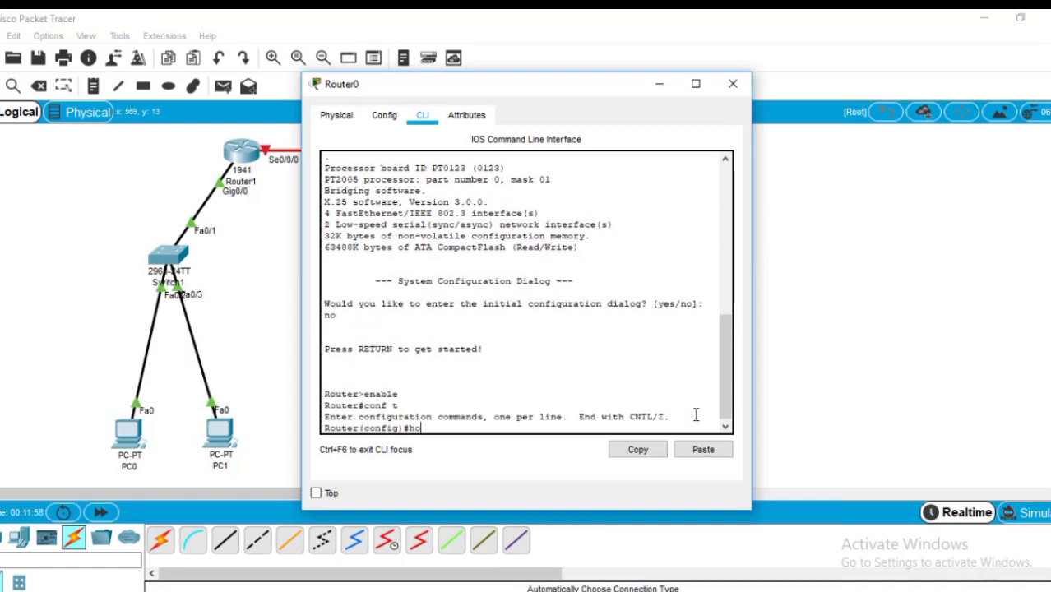
{"action": "type", "text": "stname ISP"}
{"action": "key", "text": "Return"}
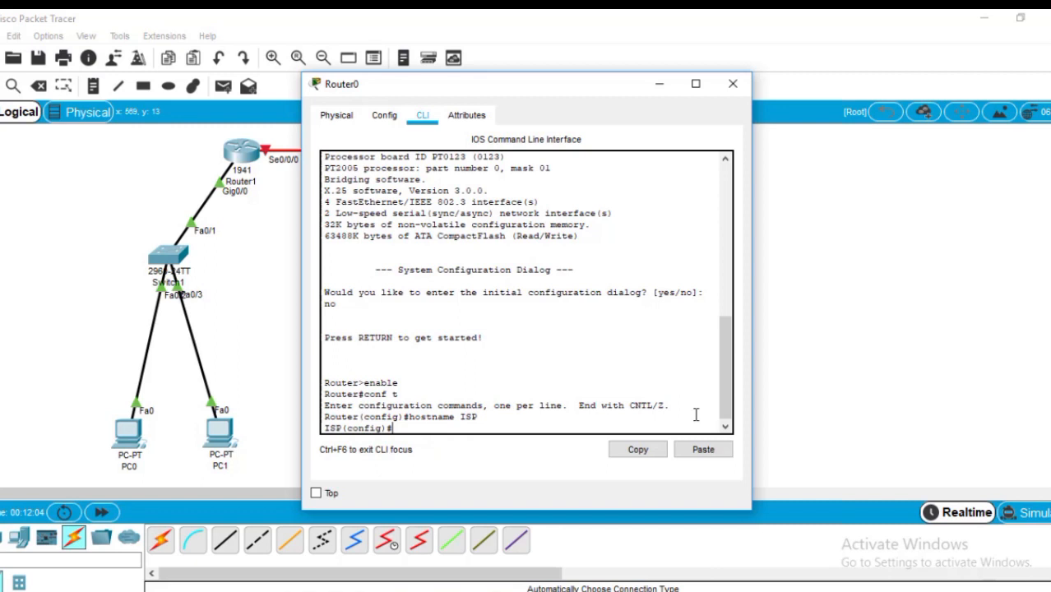
Step: Assign 209.165.100.2 with mask 255.255.255.0 to Router0's Serial2/0 interface and enable it
{"action": "type", "text": "int se2/0"}
{"action": "key", "text": "Return"}
{"action": "type", "text": "ip addre"}
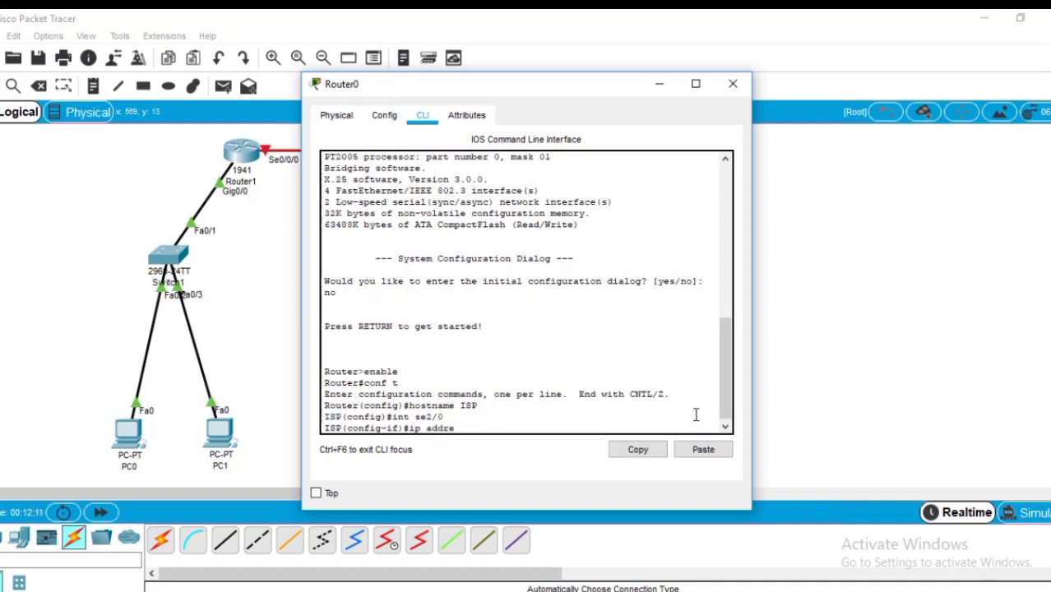
{"action": "type", "text": "ss 209.165.100"}
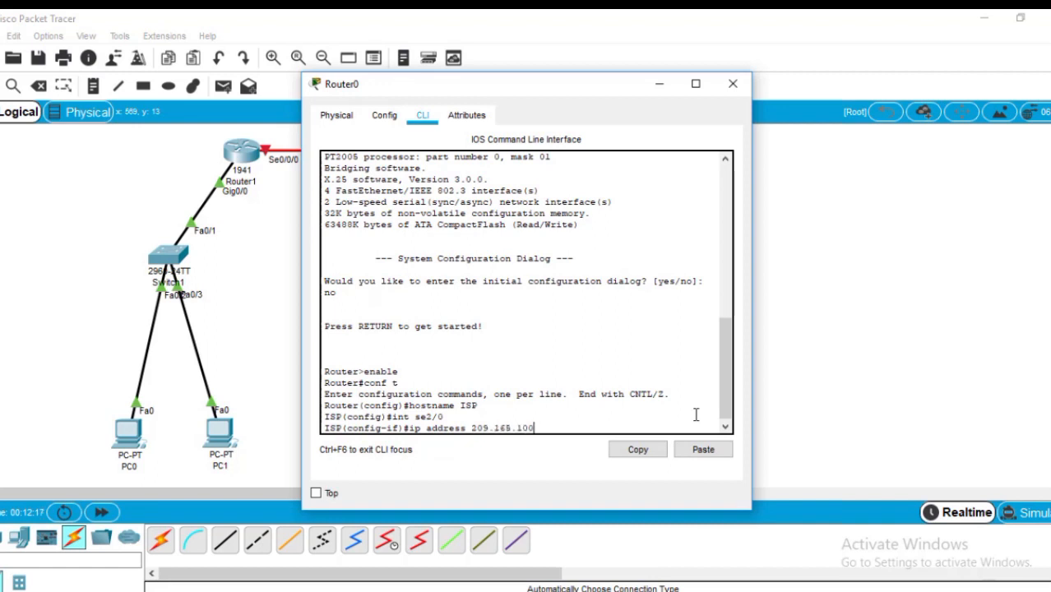
{"action": "type", "text": ".2 255.255.255.0"}
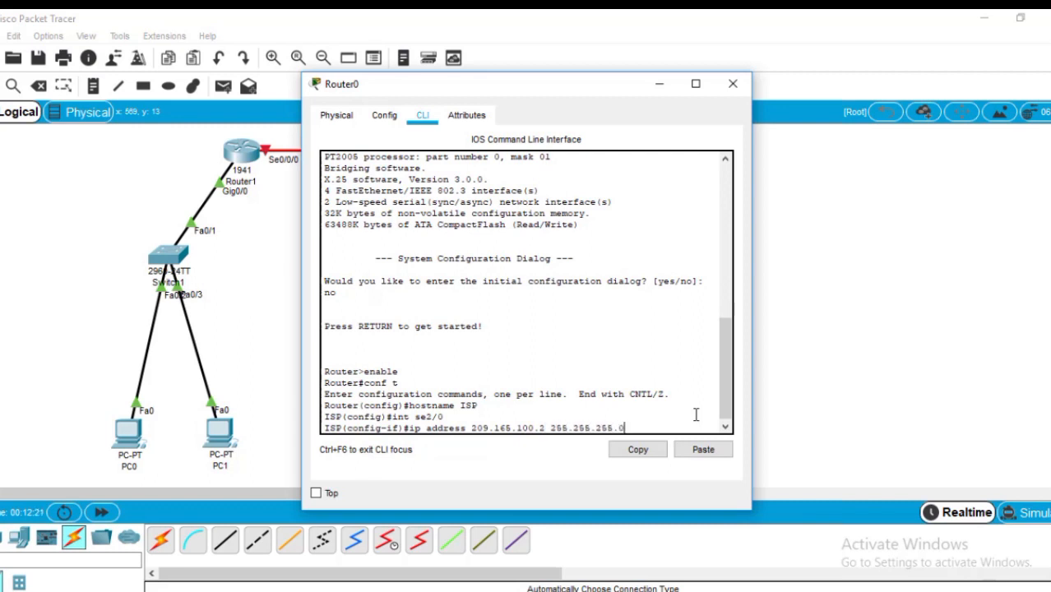
{"action": "key", "text": "Return"}
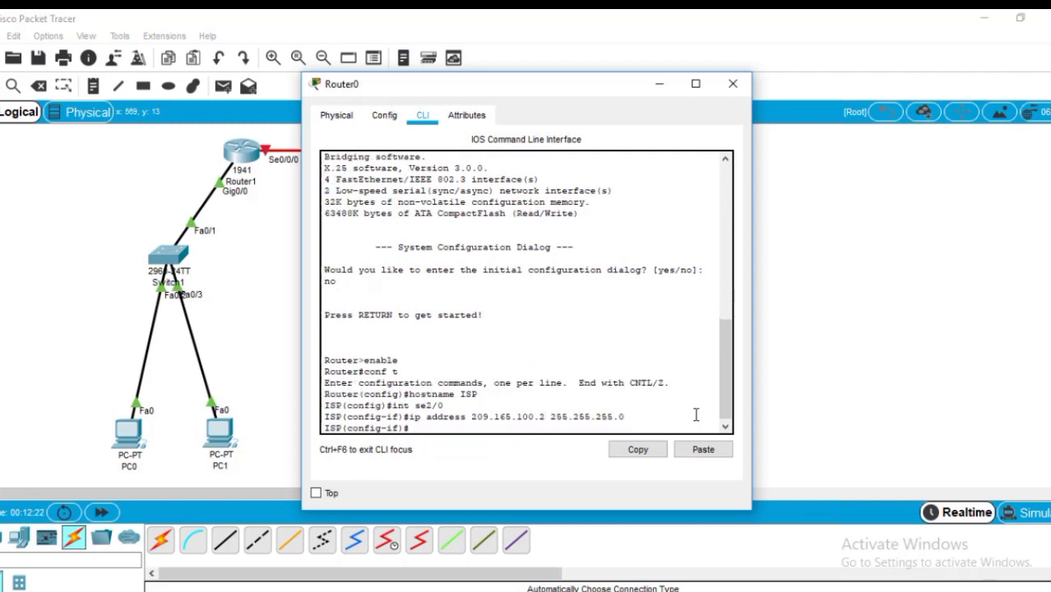
{"action": "type", "text": "no sh"}
{"action": "key", "text": "Return"}
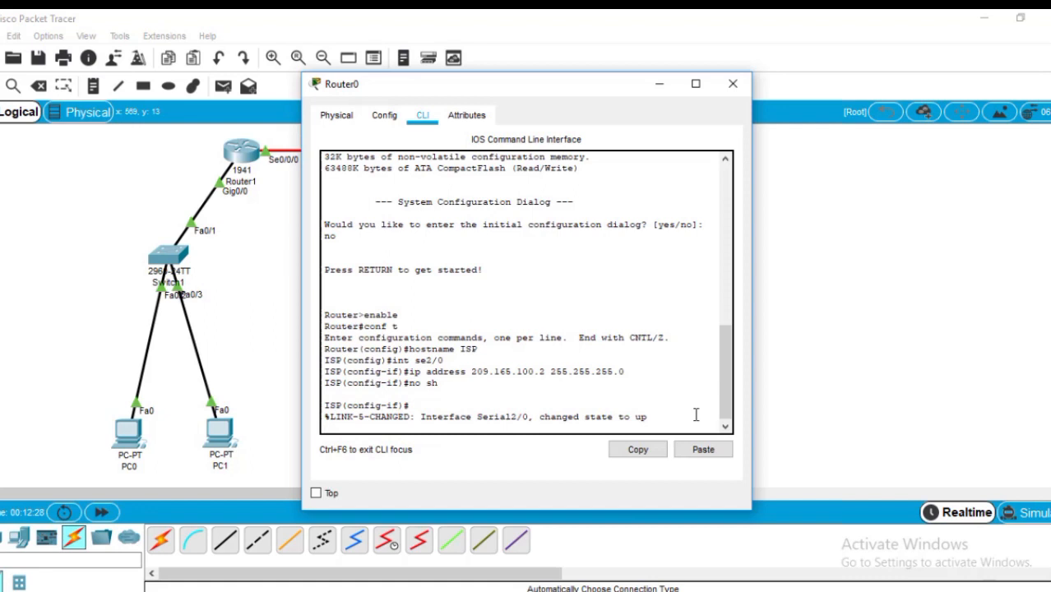
{"action": "key", "text": "Return"}
{"action": "key", "text": "Return"}
Step: Assign 209.165.200.2 with mask 255.255.255.0 to Router0's Serial3/0 interface and enable it
{"action": "type", "text": "int"}
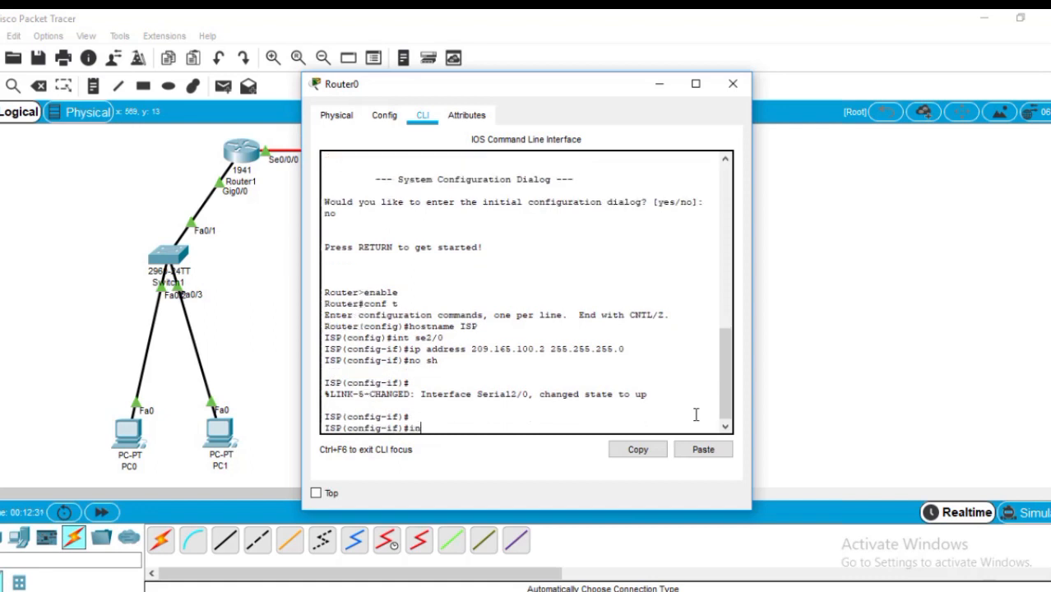
{"action": "type", "text": "e3/0"}
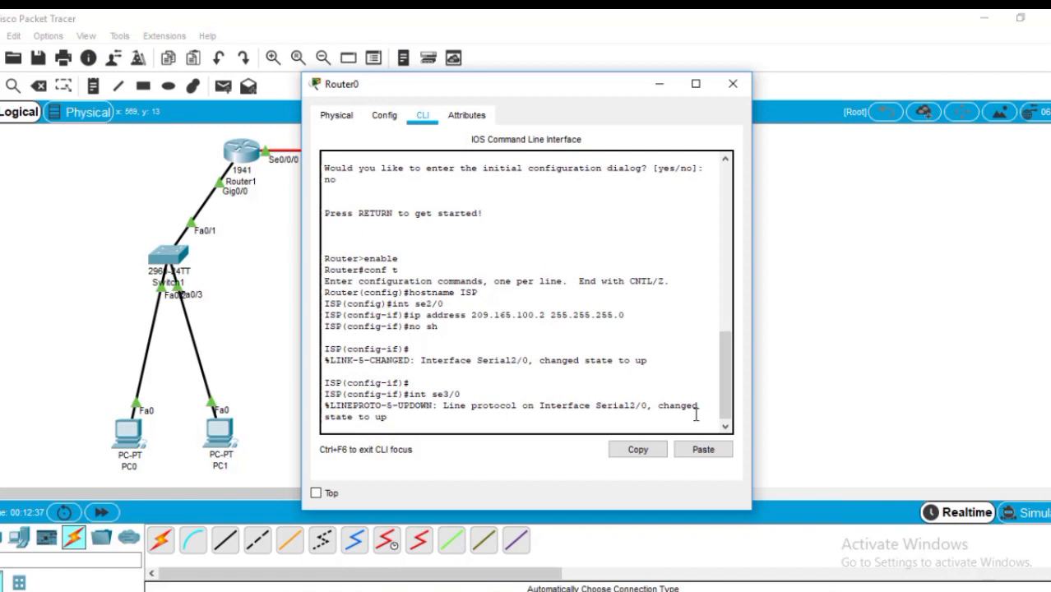
{"action": "key", "text": "Return"}
{"action": "type", "text": "ip address"}
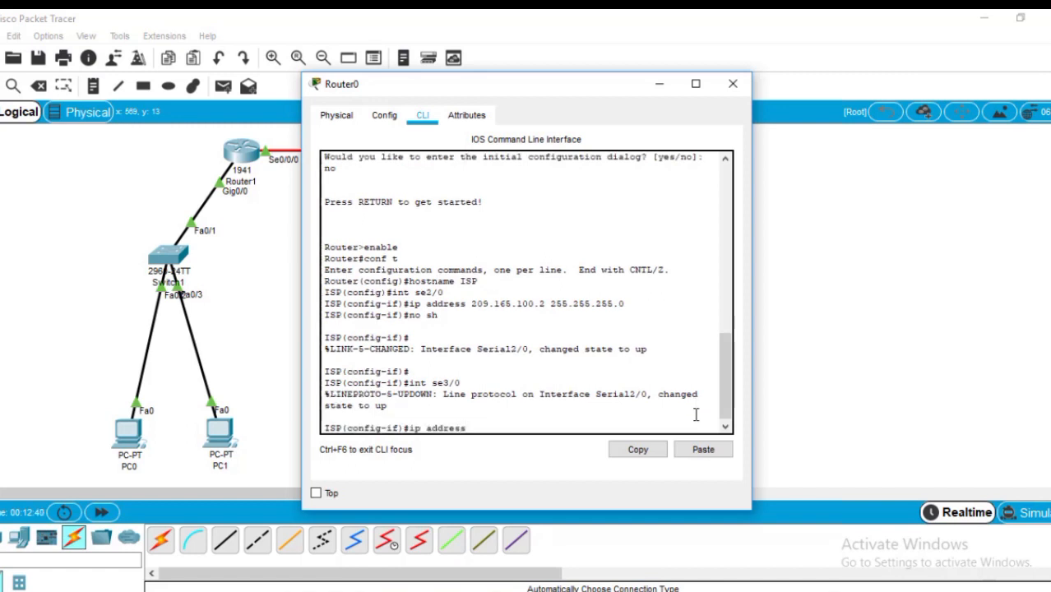
{"action": "type", "text": " 209.165.200.2 255."}
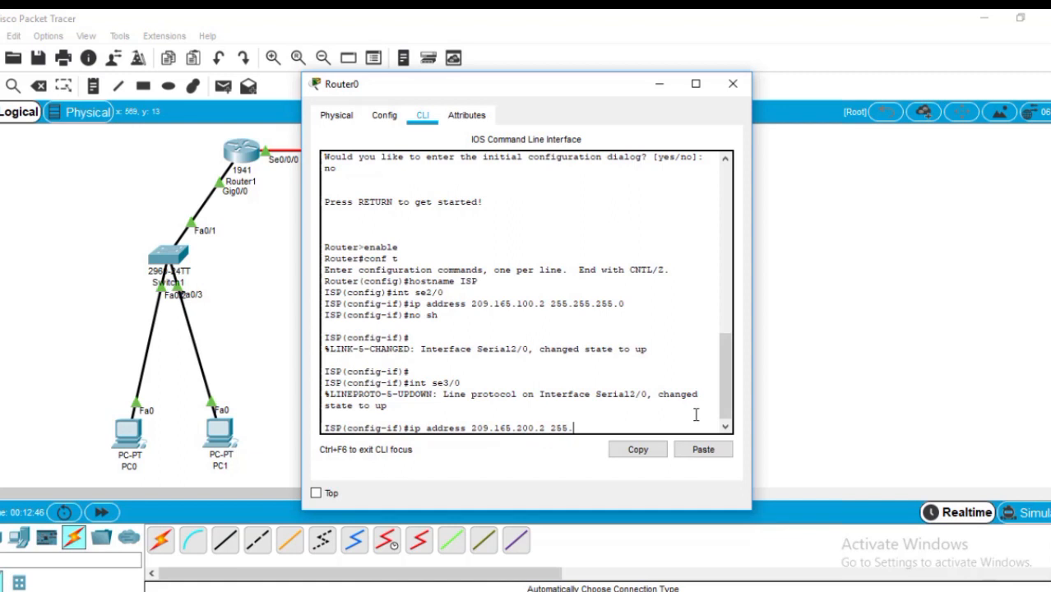
{"action": "type", "text": "255.255.0"}
{"action": "key", "text": "Return"}
{"action": "type", "text": "no sh"}
{"action": "key", "text": "Return"}
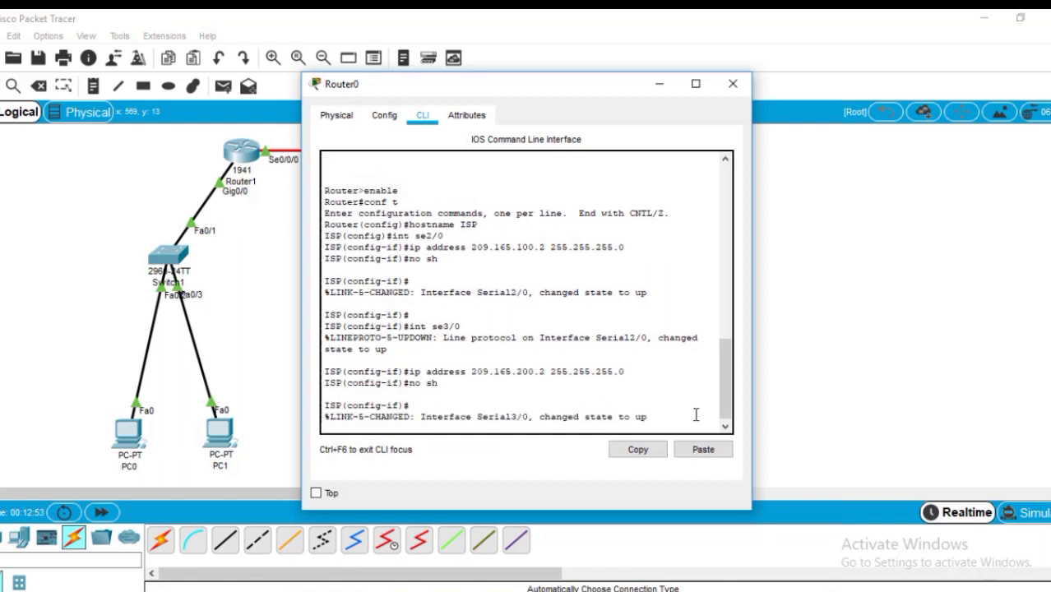
{"action": "key", "text": "Return"}
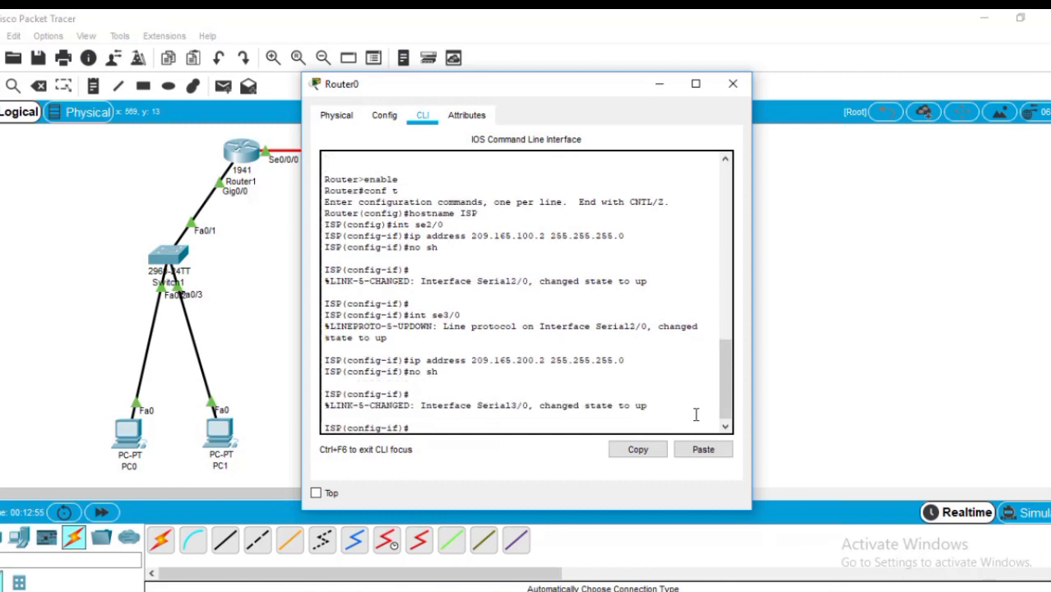
Step: Enable RIP routing on Router0 and set it to version 2
{"action": "type", "text": "router rip"}
{"action": "key", "text": "Return"}
{"action": "type", "text": "version"}
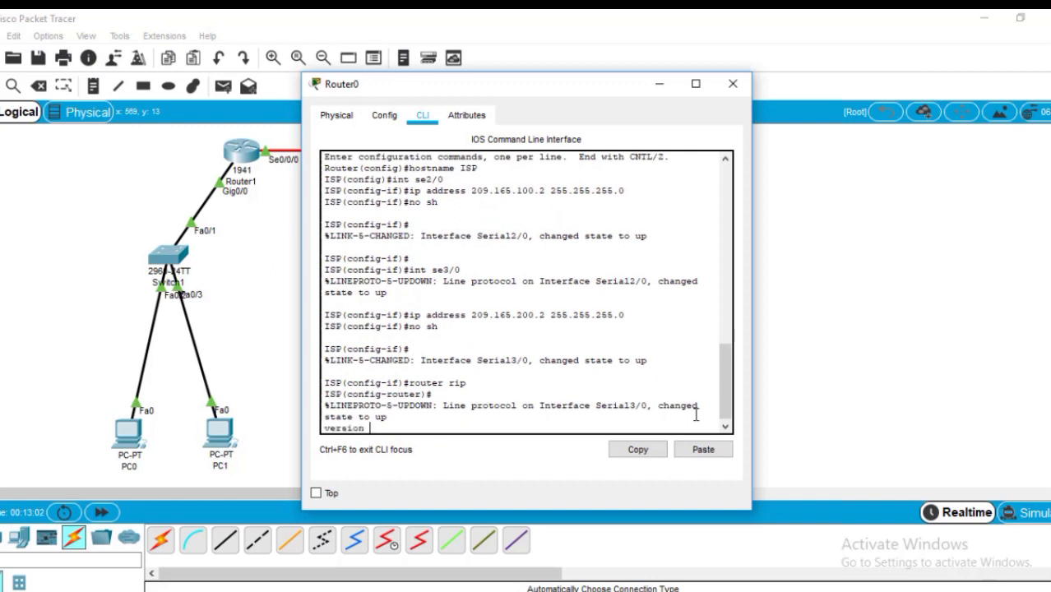
{"action": "key", "text": "BackSpace"}
{"action": "key", "text": "BackSpace"}
{"action": "key", "text": "BackSpace"}
{"action": "key", "text": "BackSpace"}
{"action": "key", "text": "BackSpace"}
{"action": "key", "text": "BackSpace"}
{"action": "key", "text": "BackSpace"}
{"action": "key", "text": "Return"}
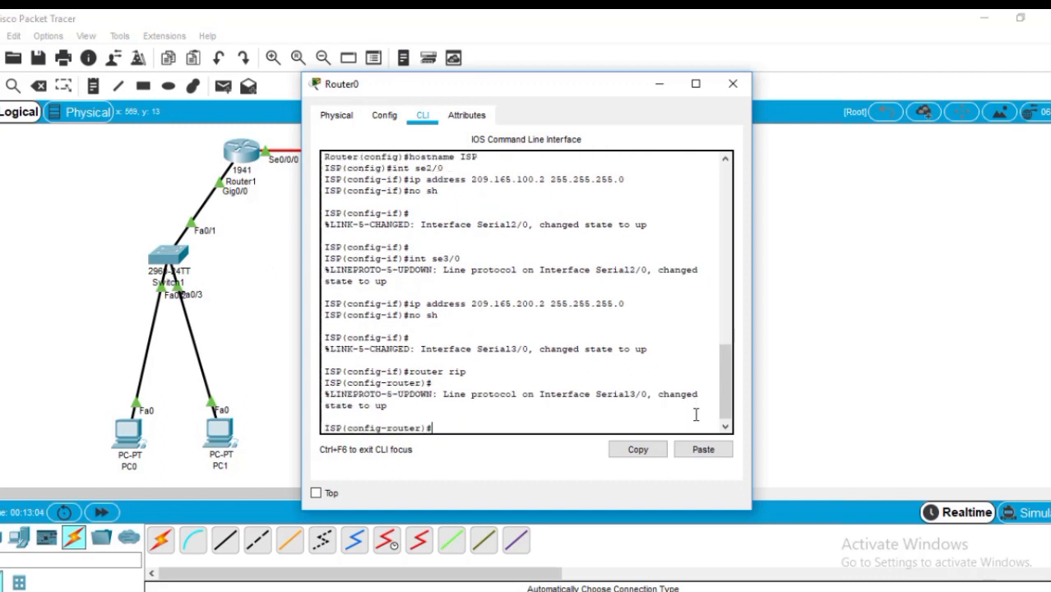
{"action": "type", "text": "version 2"}
{"action": "key", "text": "Return"}
Step: Add networks 209.165.100.0 and 209.165.200.0 to Router0's RIP configuration, turn off automatic summarization, and close the router window
{"action": "type", "text": "network 209.165.10"}
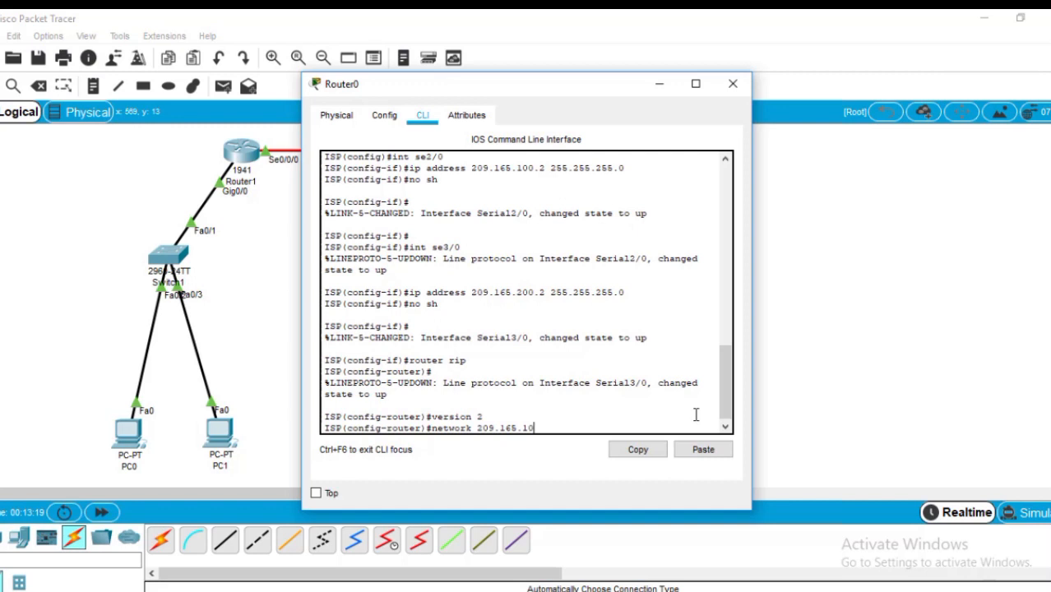
{"action": "type", "text": "0.0"}
{"action": "key", "text": "Return"}
{"action": "type", "text": "network"}
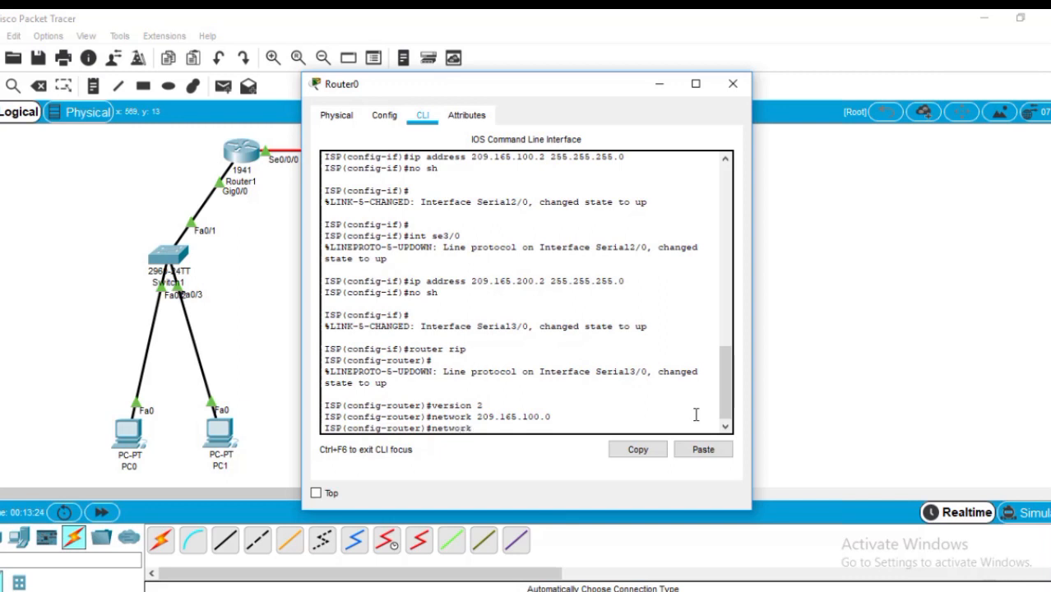
{"action": "type", "text": " 209.165.200.0"}
{"action": "key", "text": "Return"}
{"action": "type", "text": "no au"}
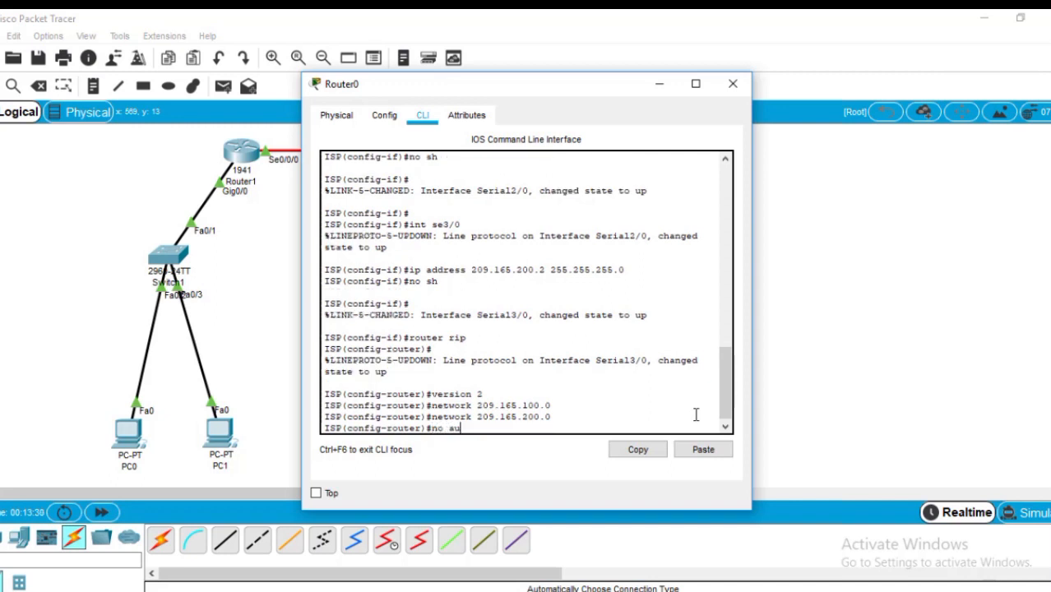
{"action": "key", "text": "Return"}
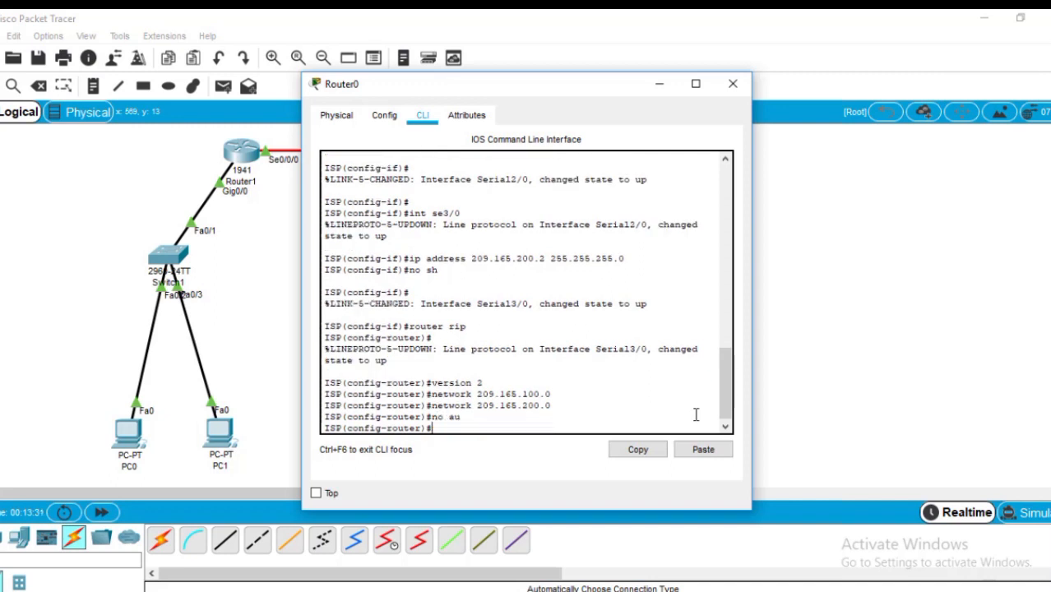
{"action": "type", "text": "ex"}
{"action": "key", "text": "Return"}
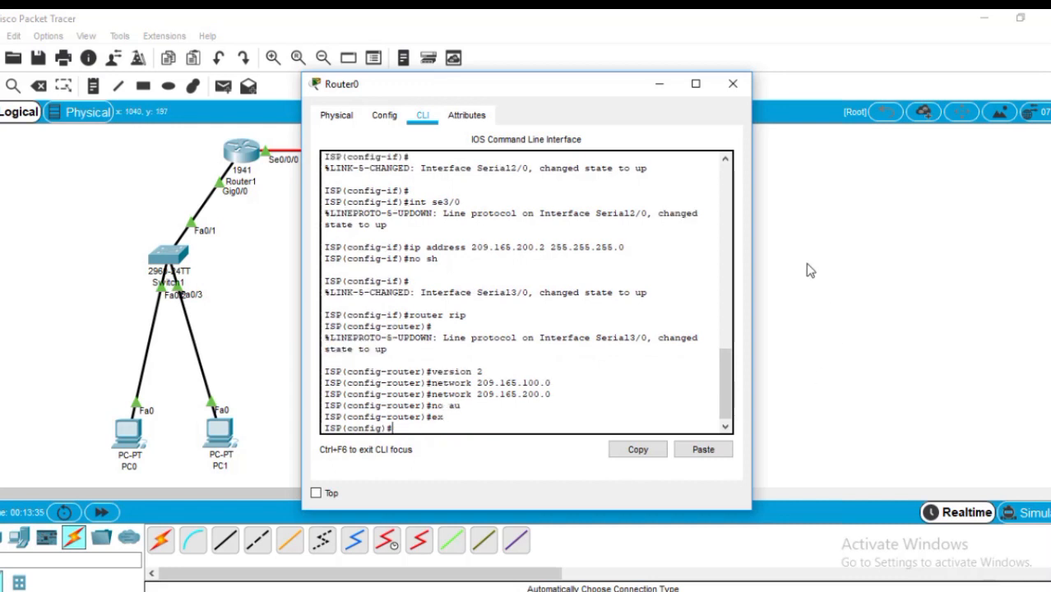
{"action": "left_click", "coordinate": [731, 85]}
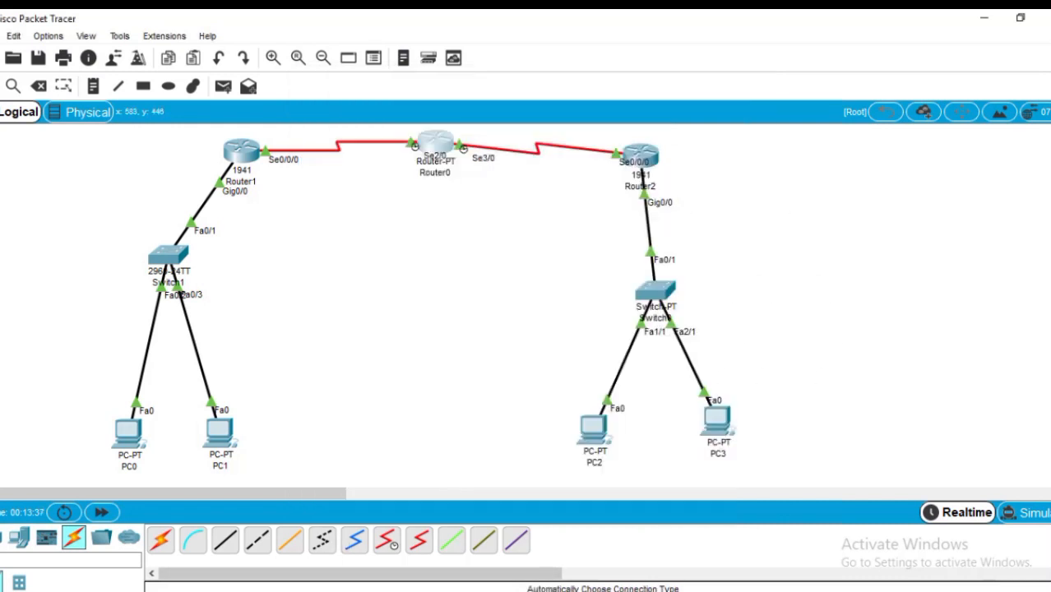
Step: Open Router1's command line at its global configuration prompt
{"action": "left_click", "coordinate": [372, 534]}
{"action": "left_click", "coordinate": [238, 150]}
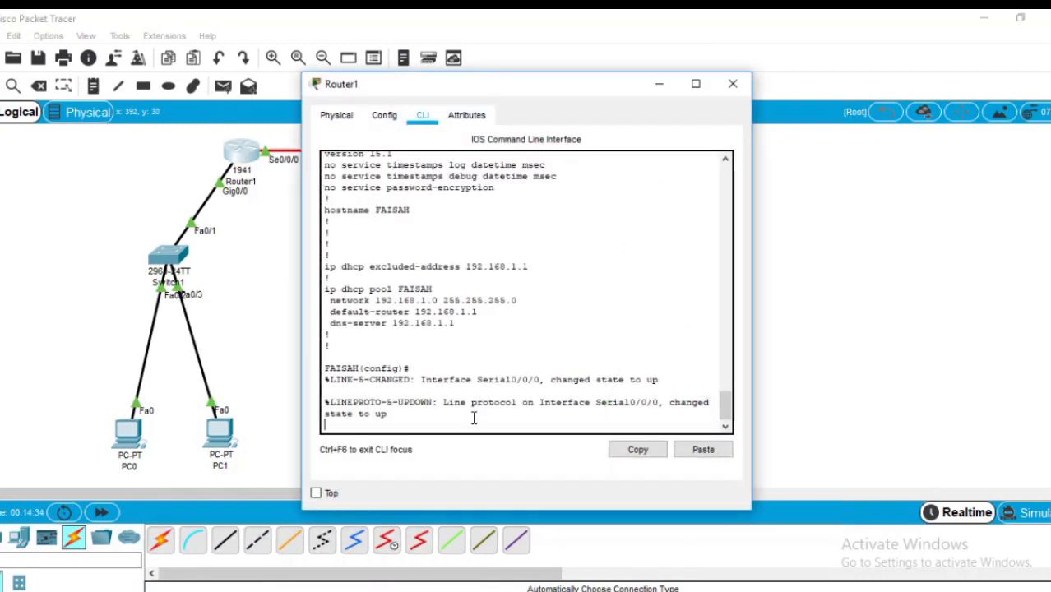
{"action": "key", "text": "Return"}
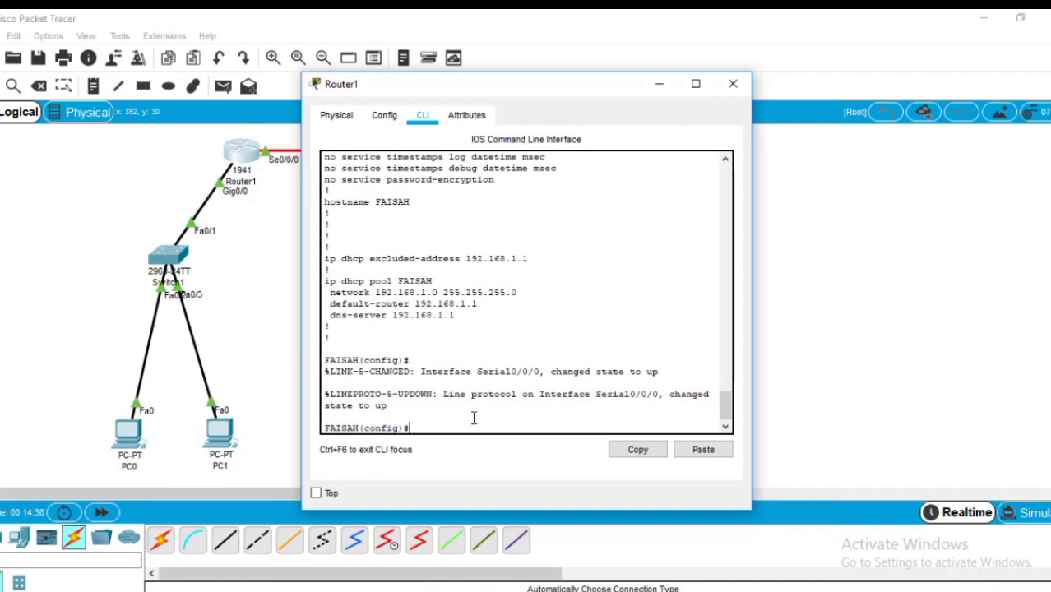
{"action": "type", "text": "exit"}
{"action": "key", "text": "Return"}
{"action": "key", "text": "Return"}
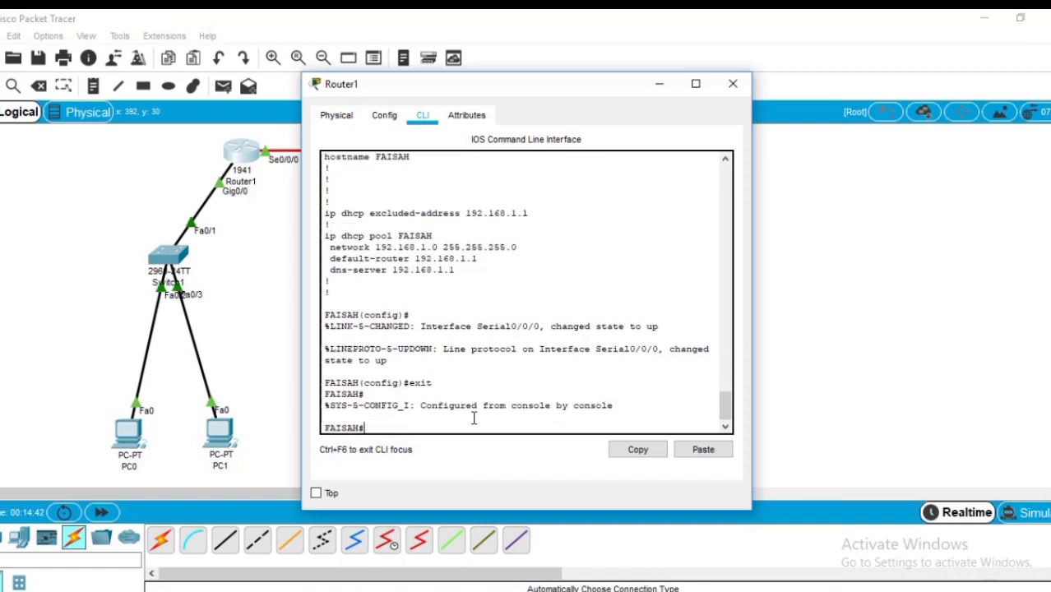
{"action": "type", "text": "licensi"}
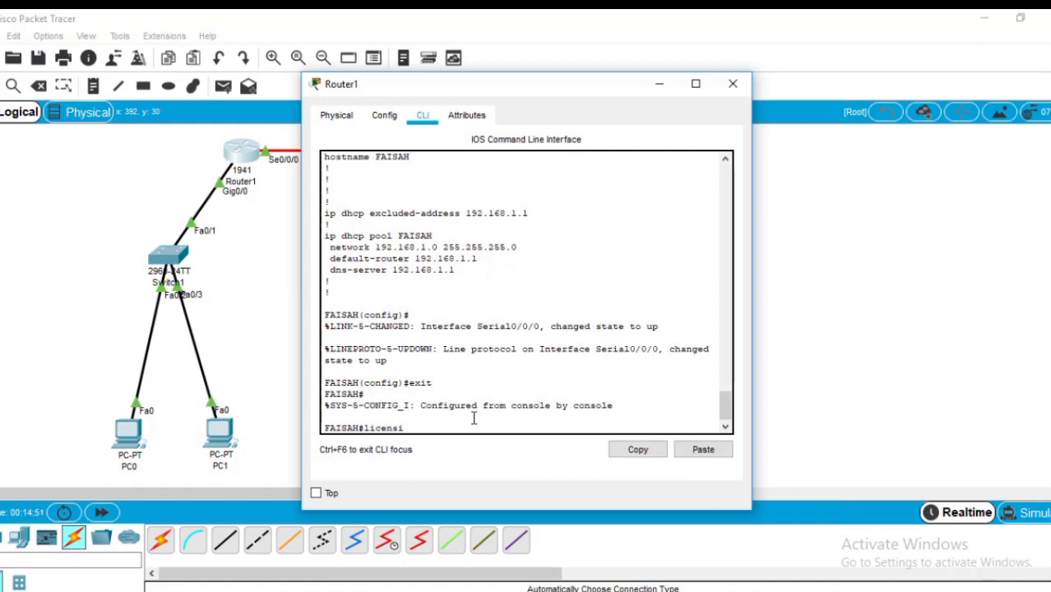
{"action": "key", "text": "BackSpace"}
{"action": "key", "text": "BackSpace"}
{"action": "key", "text": "BackSpace"}
{"action": "key", "text": "BackSpace"}
{"action": "key", "text": "BackSpace"}
{"action": "key", "text": "BackSpace"}
{"action": "key", "text": "BackSpace"}
{"action": "type", "text": "conf t"}
{"action": "key", "text": "Return"}
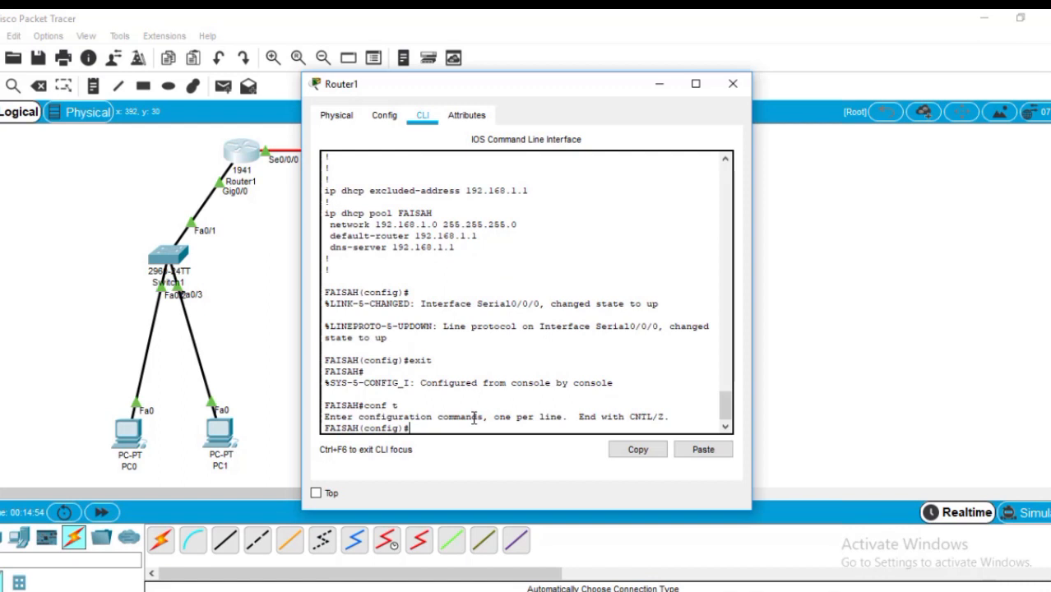
Step: Activate the securityk9 technology package for the c1900 boot module on Router1 and accept the license agreement
{"action": "type", "text": "license boot module c19"}
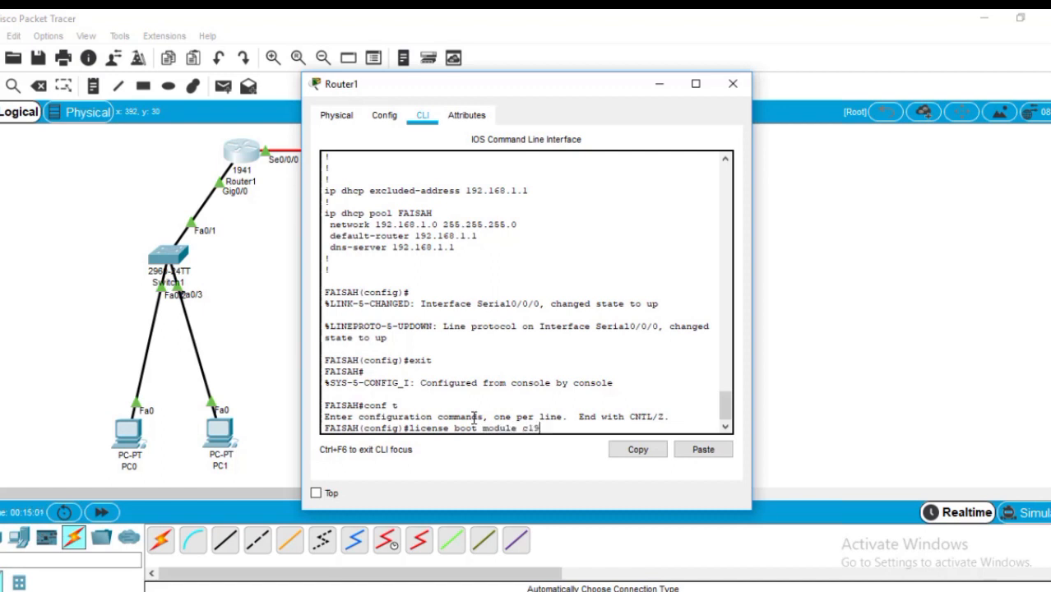
{"action": "type", "text": "00 technology-package s"}
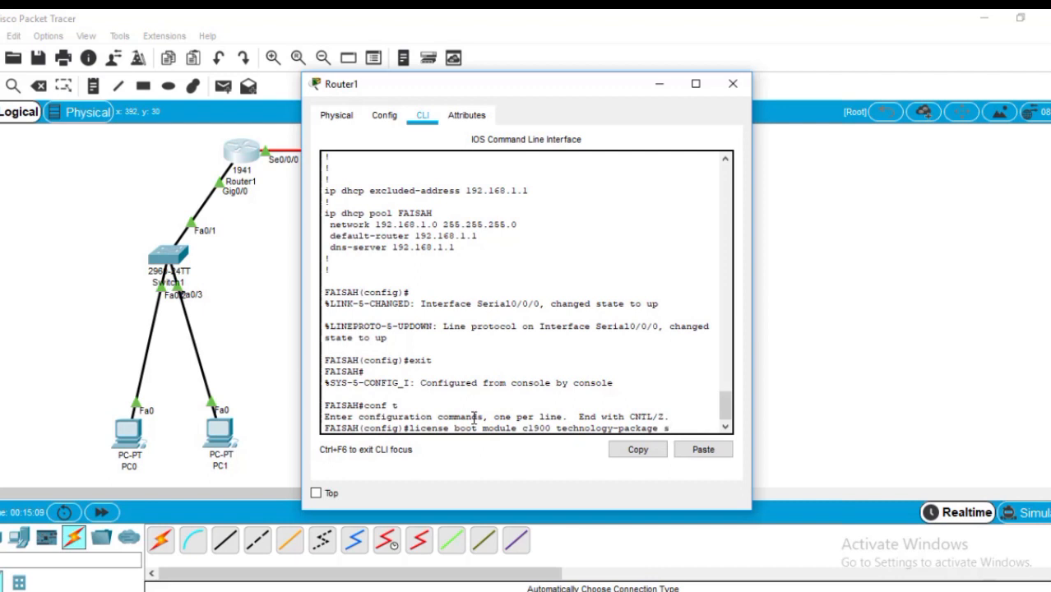
{"action": "type", "text": "ecurity"}
{"action": "left_click", "coordinate": [271, 590]}
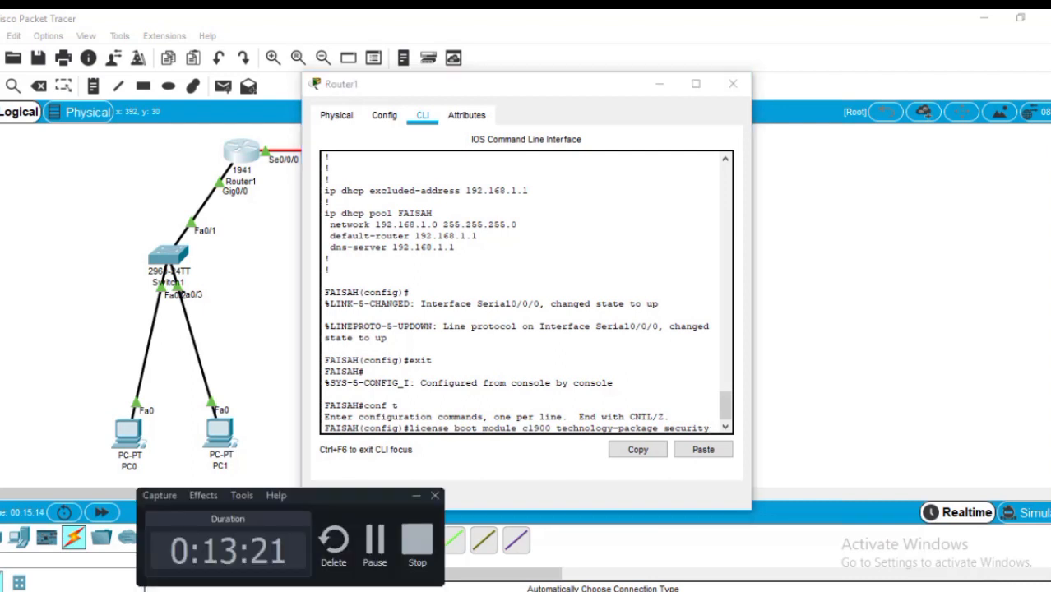
{"action": "left_click", "coordinate": [271, 591]}
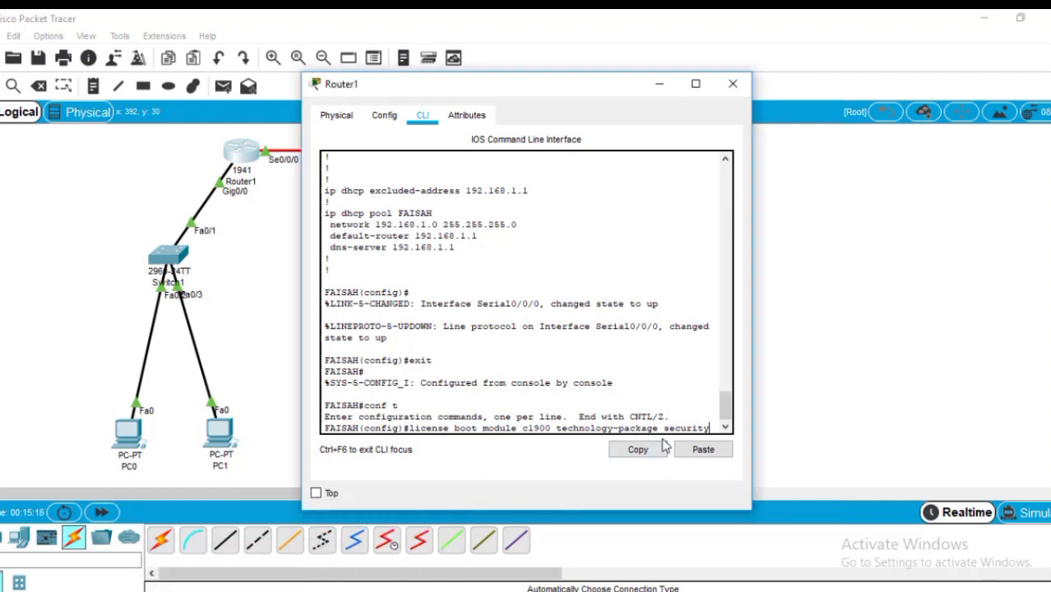
{"action": "type", "text": "k9"}
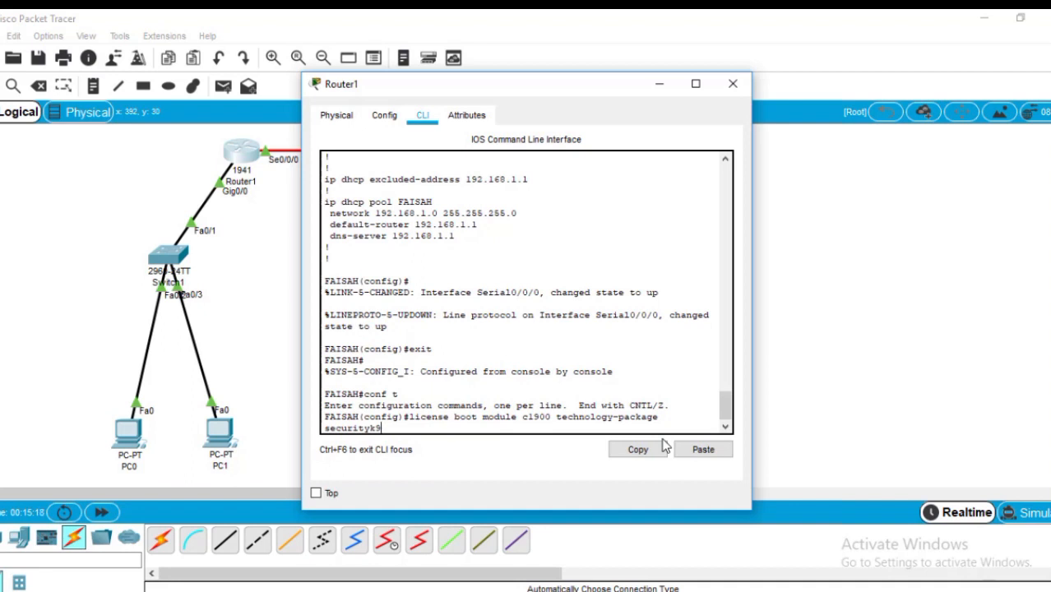
{"action": "key", "text": "Return"}
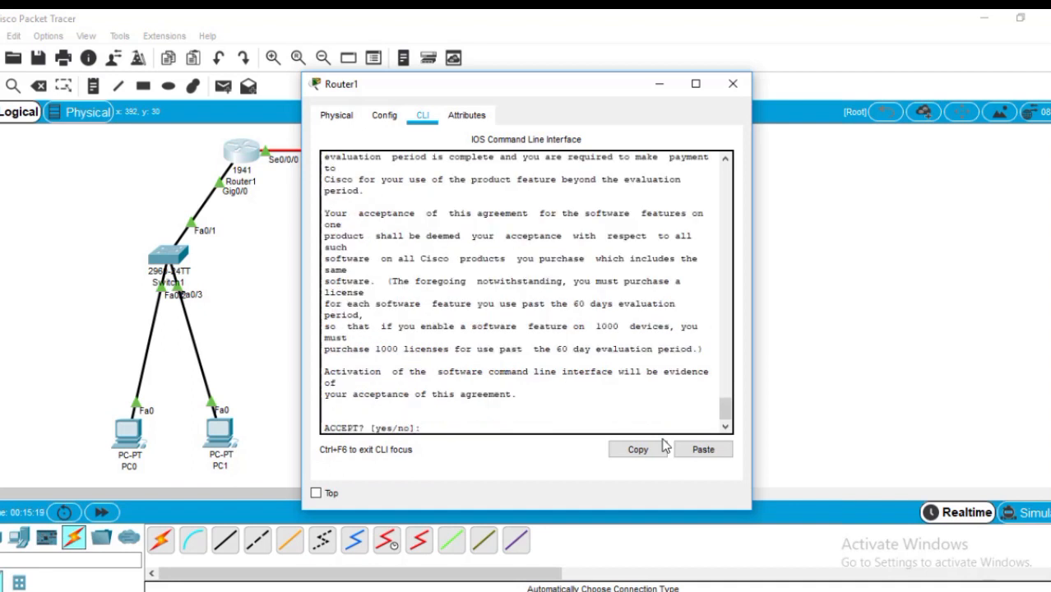
{"action": "type", "text": "yes"}
{"action": "key", "text": "Return"}
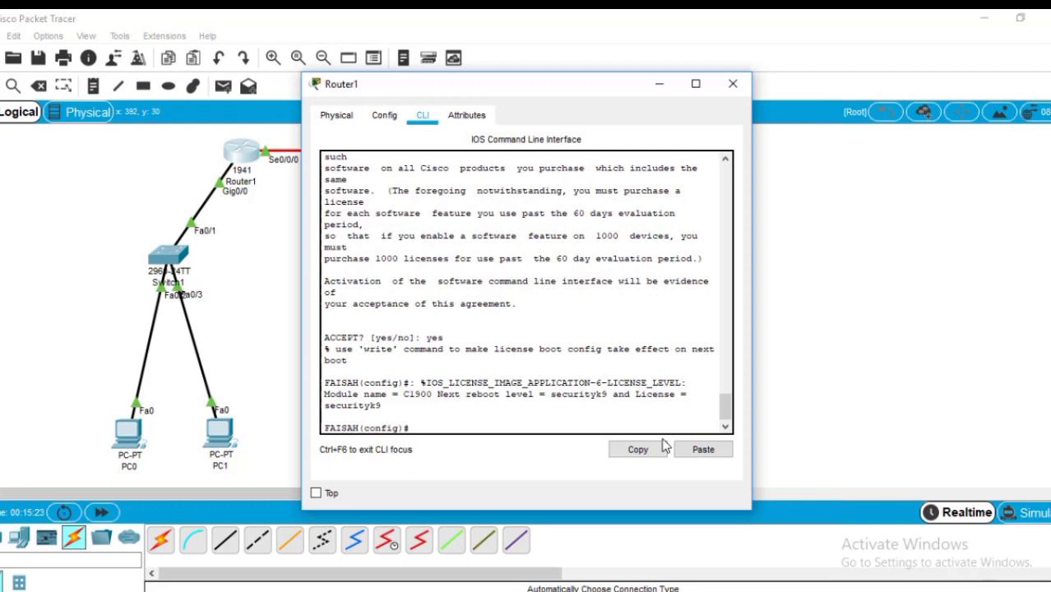
Step: Leave Router1's global configuration mode, reload the router with its modified configuration saved, and close its window
{"action": "type", "text": "reload"}
{"action": "key", "text": "Return"}
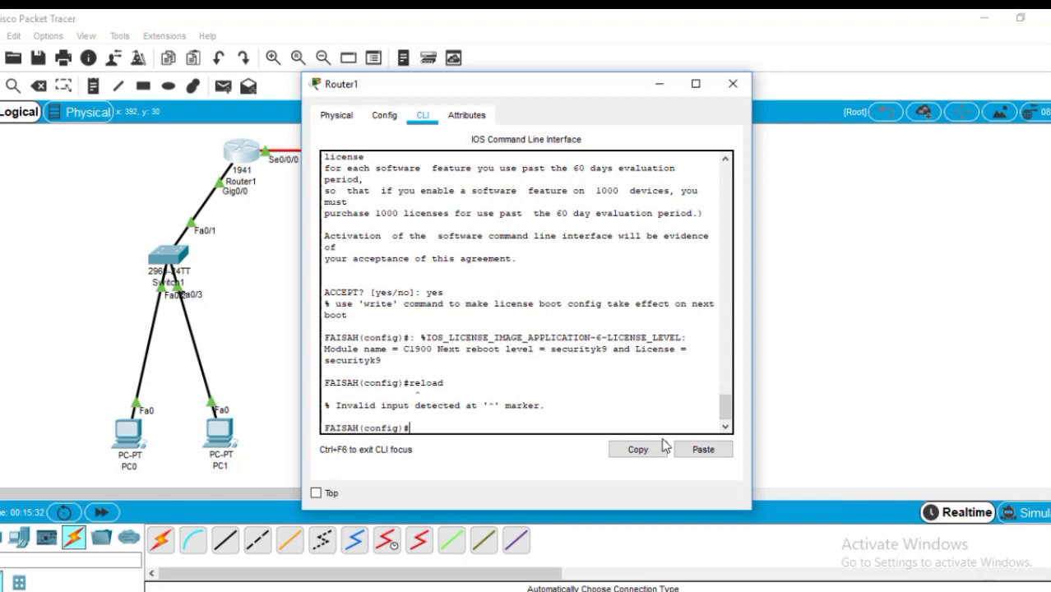
{"action": "type", "text": "exit"}
{"action": "key", "text": "Return"}
{"action": "key", "text": "Return"}
{"action": "type", "text": "reload"}
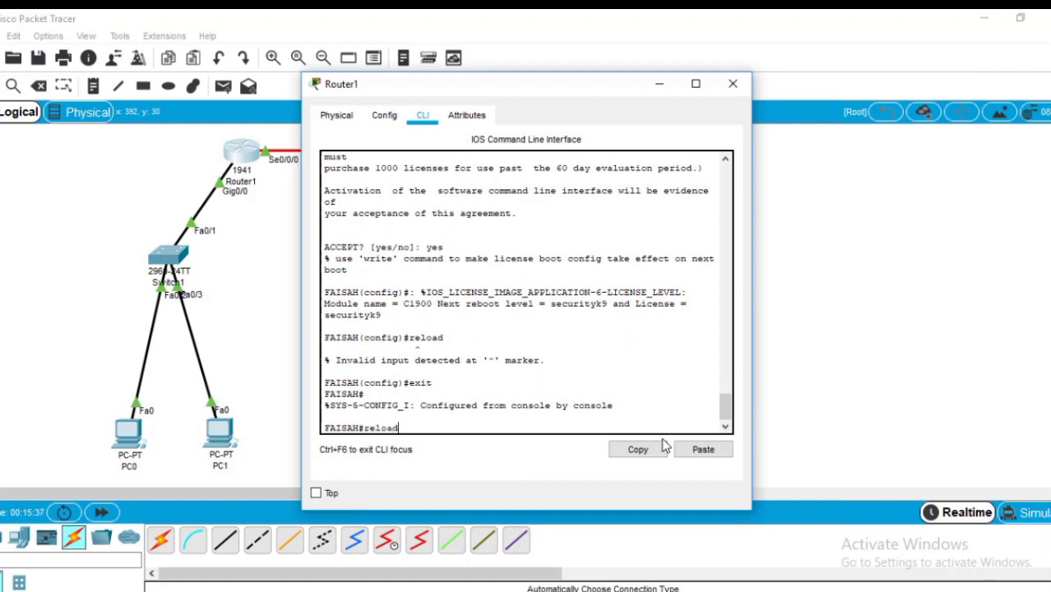
{"action": "key", "text": "Return"}
{"action": "type", "text": "yes"}
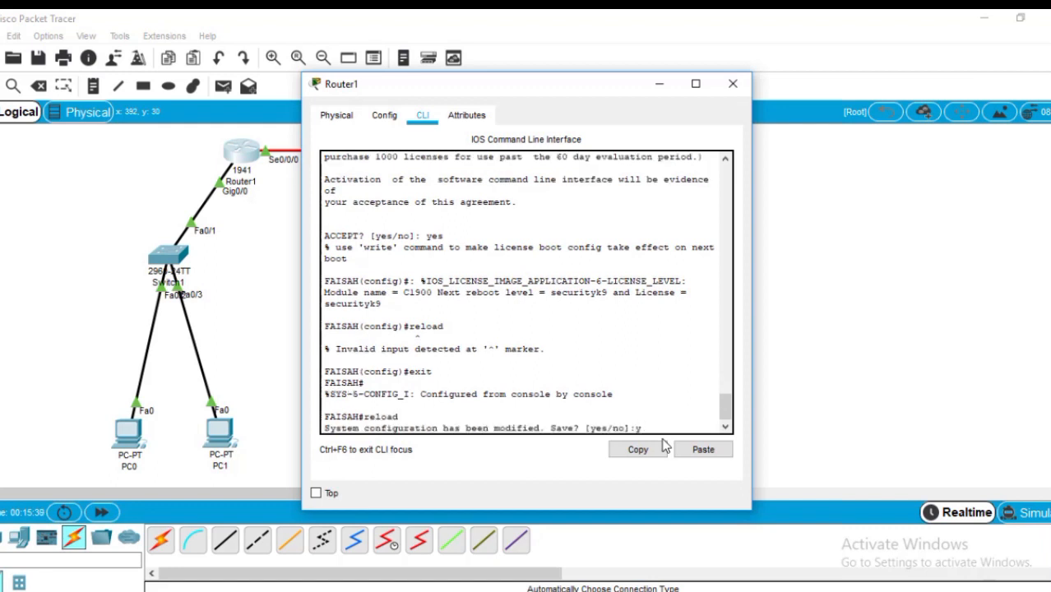
{"action": "key", "text": "Return"}
{"action": "key", "text": "Return"}
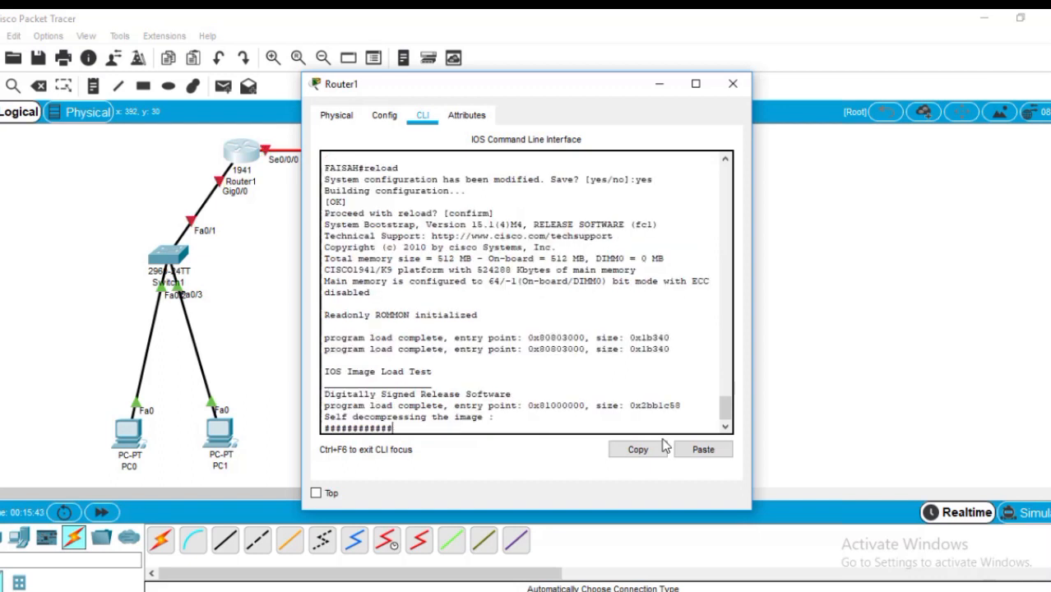
{"action": "left_click", "coordinate": [733, 83]}
Step: Activate the securityk9 technology package for the c1900 boot module on Router2 and accept the license agreement
{"action": "left_click", "coordinate": [654, 158]}
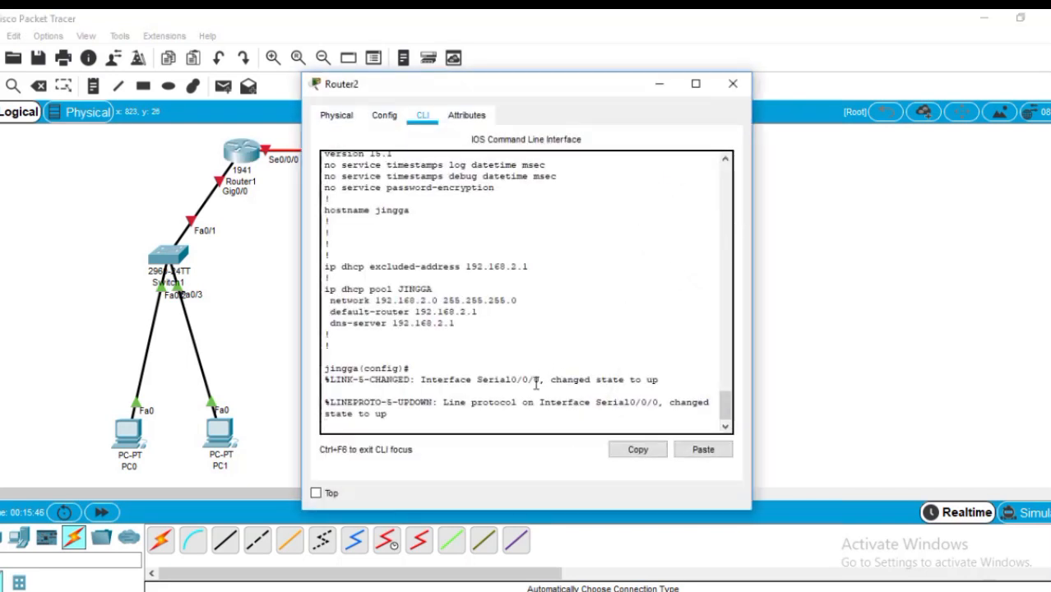
{"action": "key", "text": "Return"}
{"action": "type", "text": "license"}
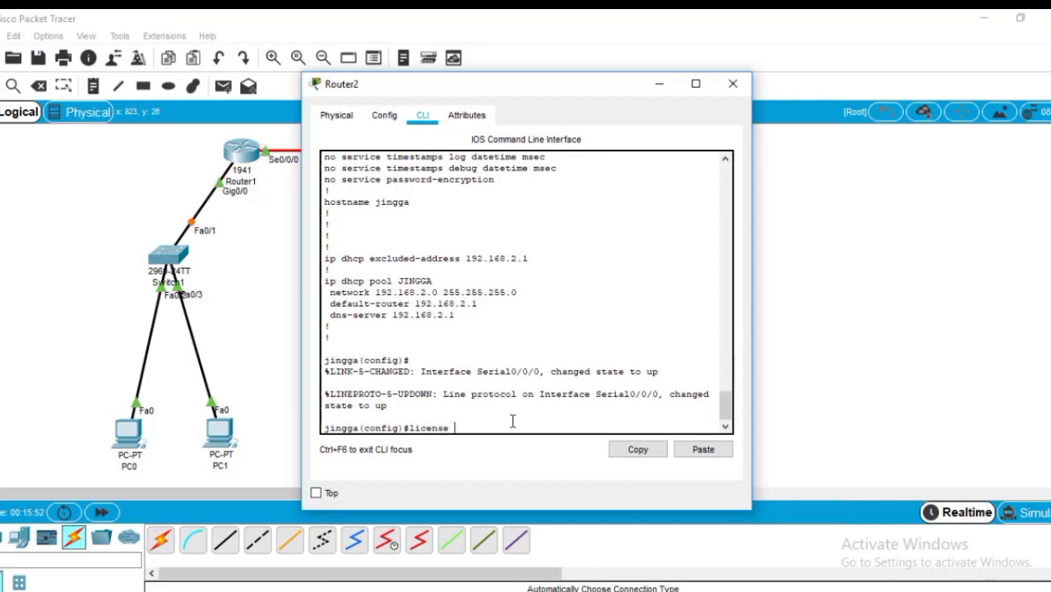
{"action": "type", "text": " boot modul c1900 techn"}
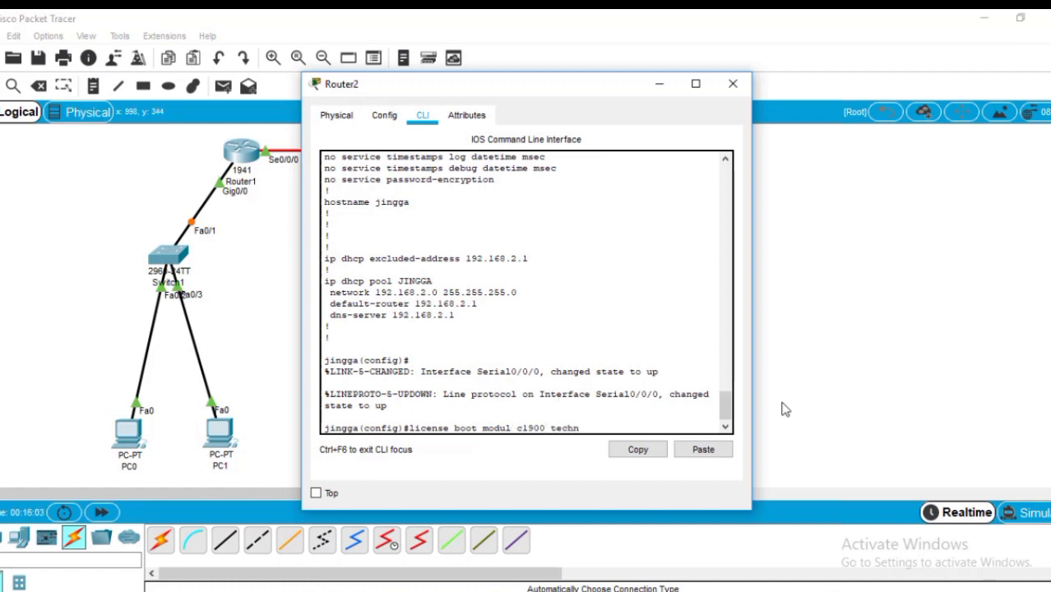
{"action": "type", "text": "ology-package sec"}
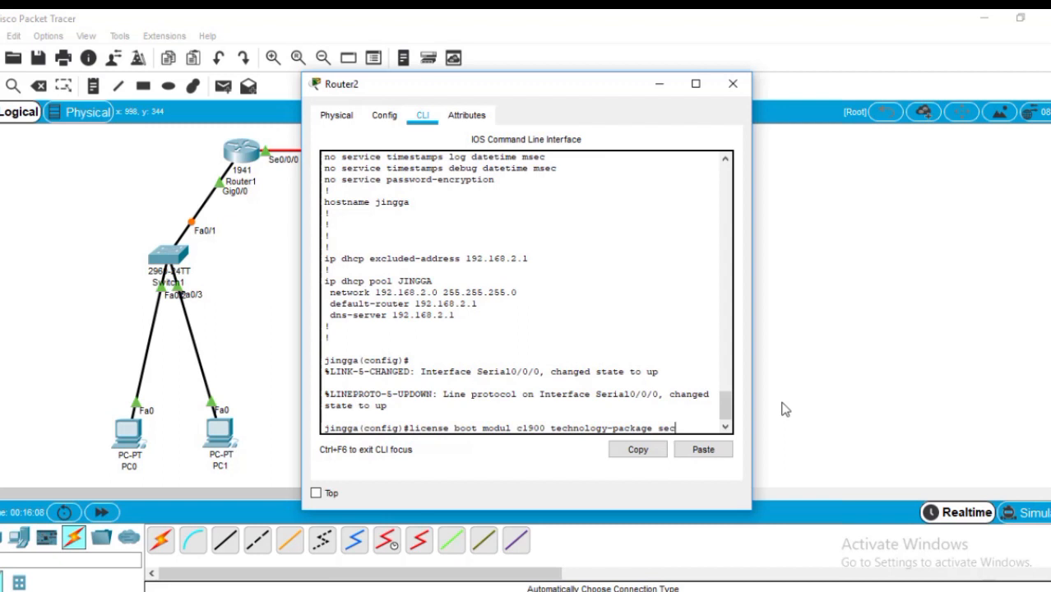
{"action": "type", "text": "urityk9"}
{"action": "key", "text": "Return"}
{"action": "type", "text": "yes"}
{"action": "key", "text": "Return"}
{"action": "key", "text": "Return"}
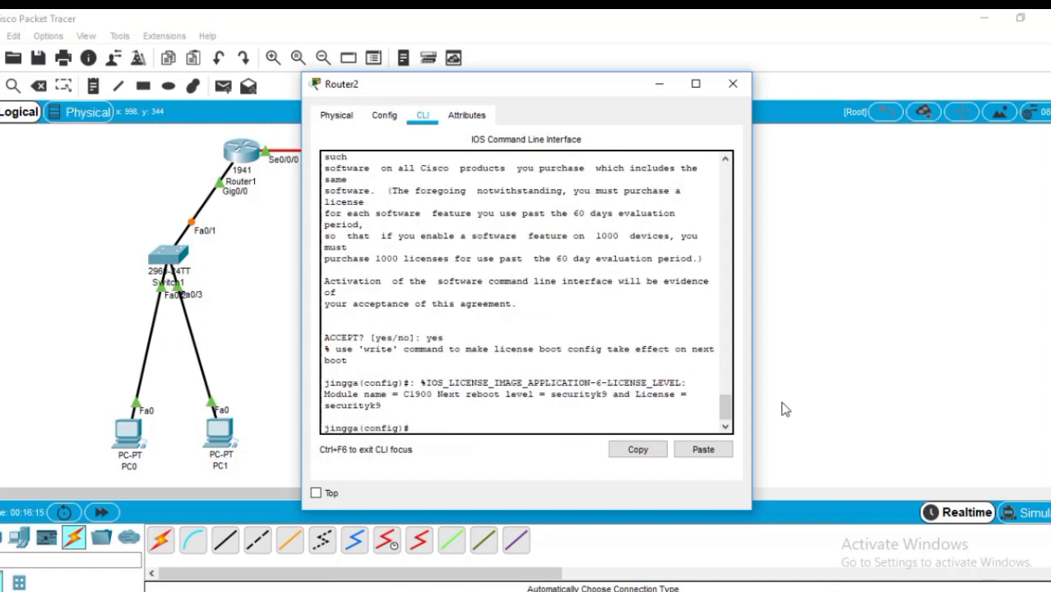
Step: Exit Router2's global configuration mode, reload the router with its modified configuration saved, and close its window
{"action": "type", "text": "exit"}
{"action": "key", "text": "Return"}
{"action": "type", "text": "reload"}
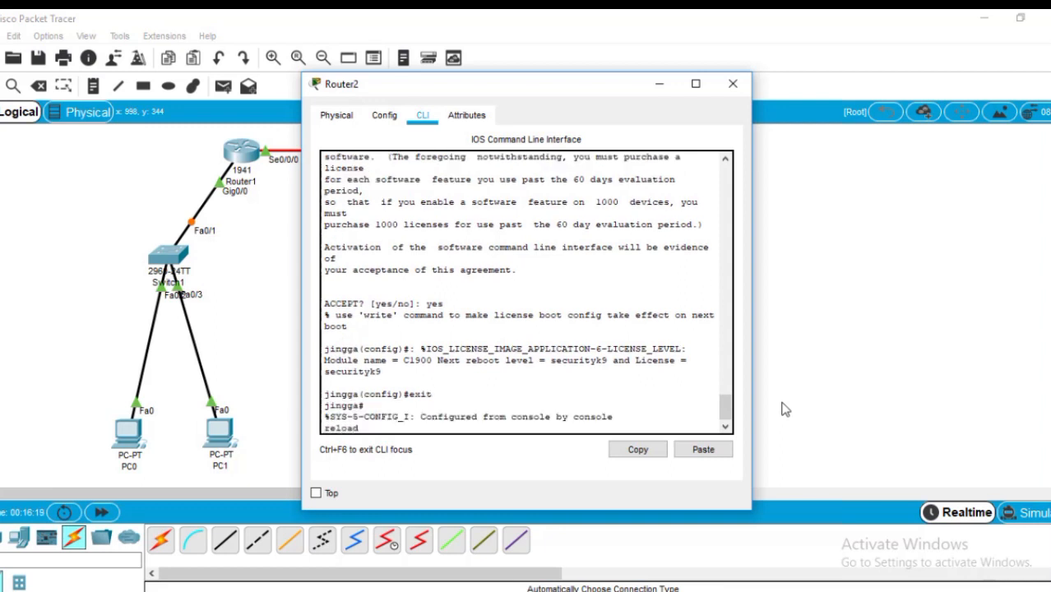
{"action": "key", "text": "Return"}
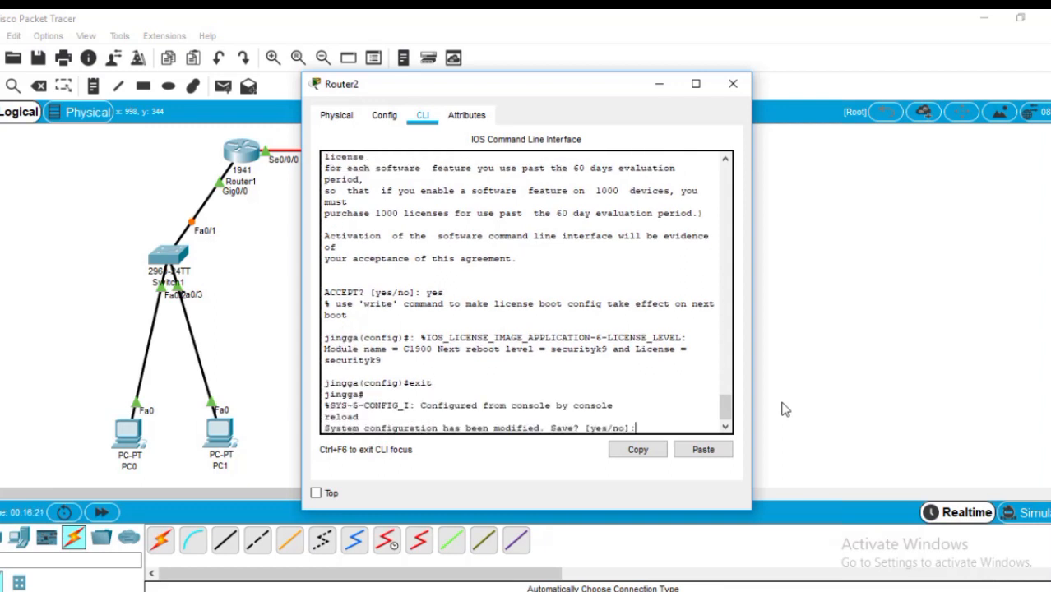
{"action": "type", "text": "yes"}
{"action": "key", "text": "Return"}
{"action": "key", "text": "Return"}
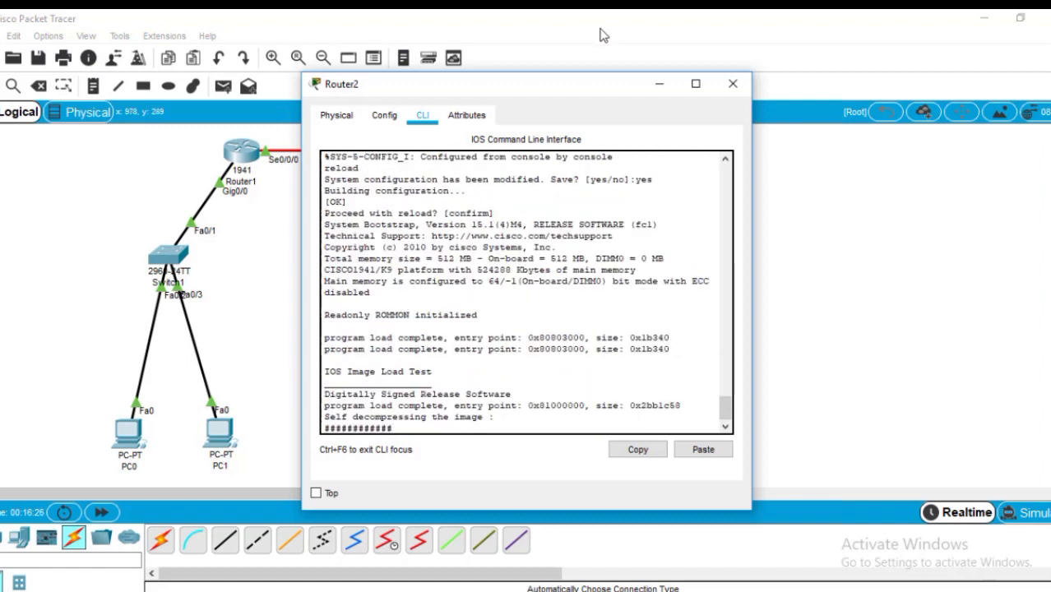
{"action": "left_click", "coordinate": [742, 86]}
Step: Test connectivity by sending simple PDUs from Router1 to Router2, repeating the attempt after dismissing the port warning
{"action": "left_click", "coordinate": [222, 85]}
{"action": "left_click", "coordinate": [241, 151]}
{"action": "left_click", "coordinate": [640, 154]}
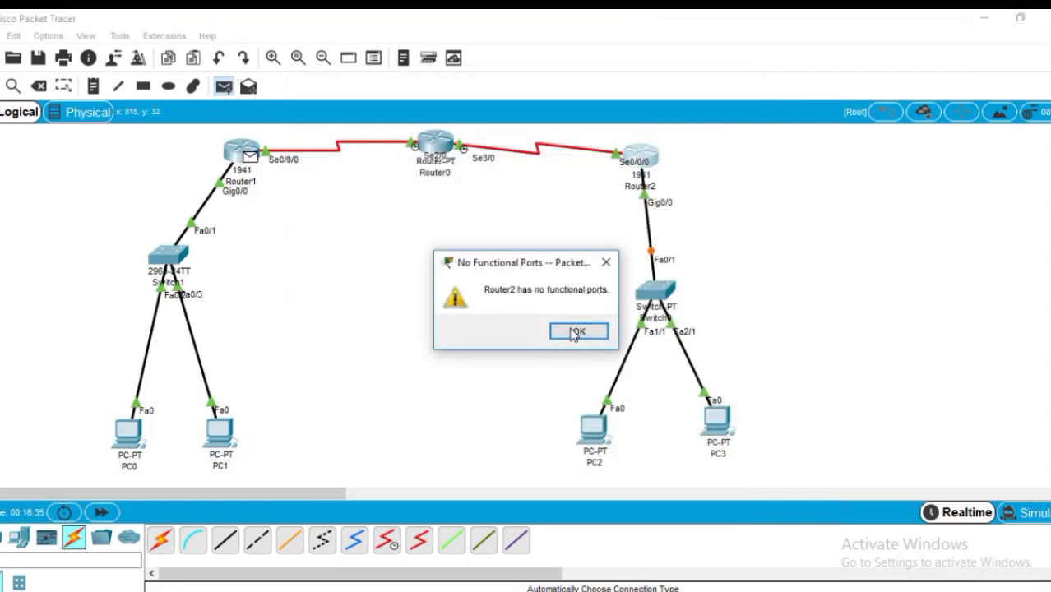
{"action": "left_click", "coordinate": [595, 331]}
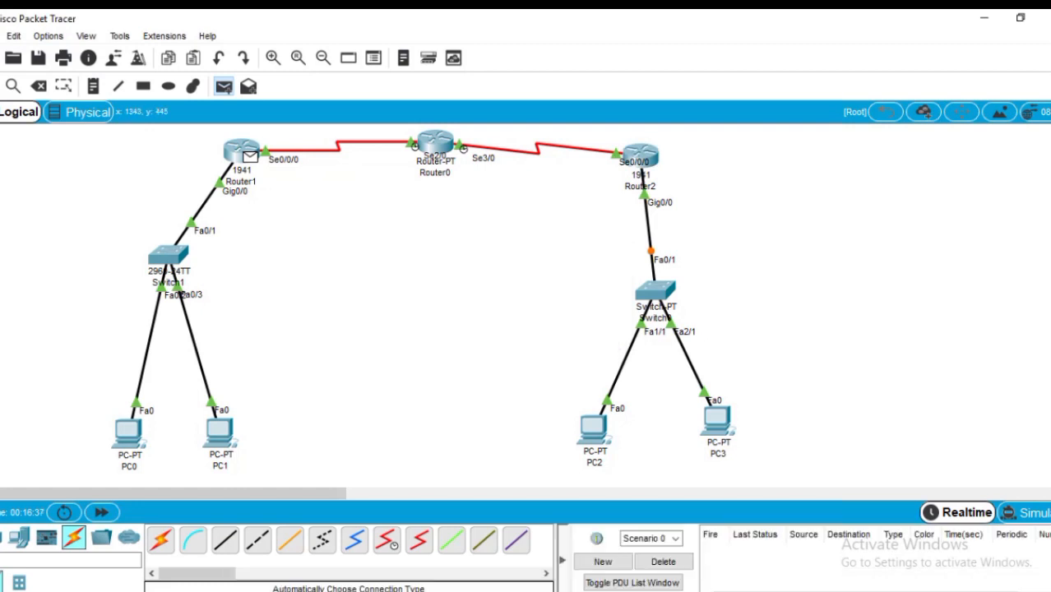
{"action": "left_click", "coordinate": [251, 156]}
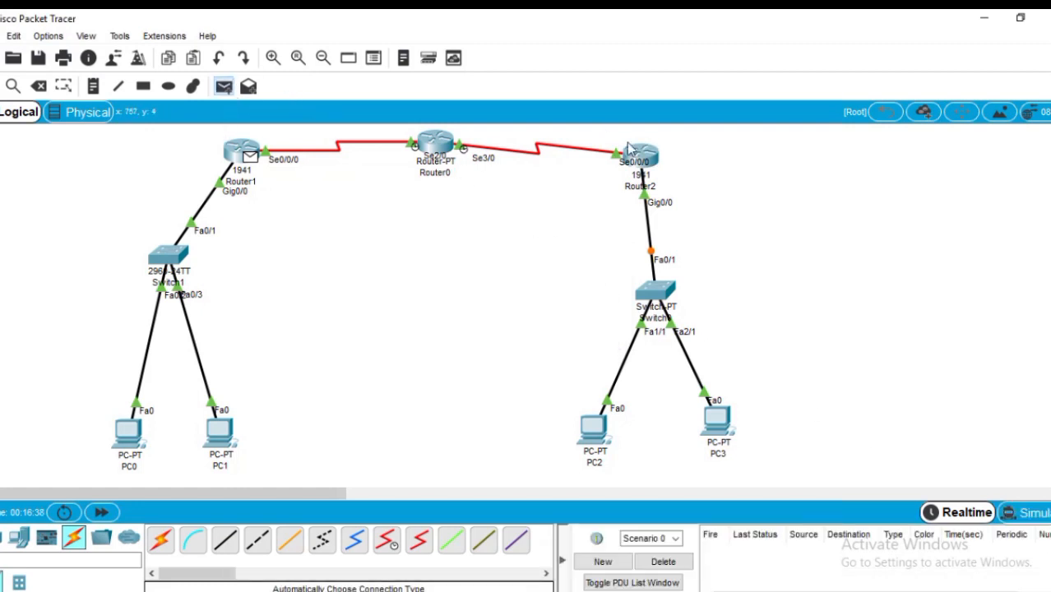
{"action": "left_click", "coordinate": [649, 161]}
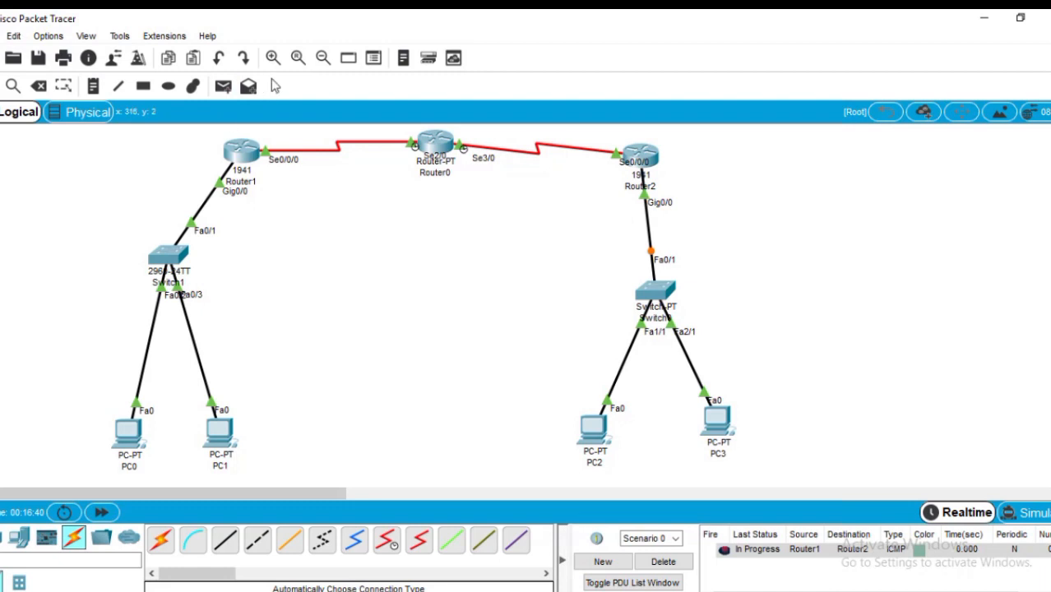
{"action": "left_click", "coordinate": [222, 86]}
{"action": "left_click", "coordinate": [244, 148]}
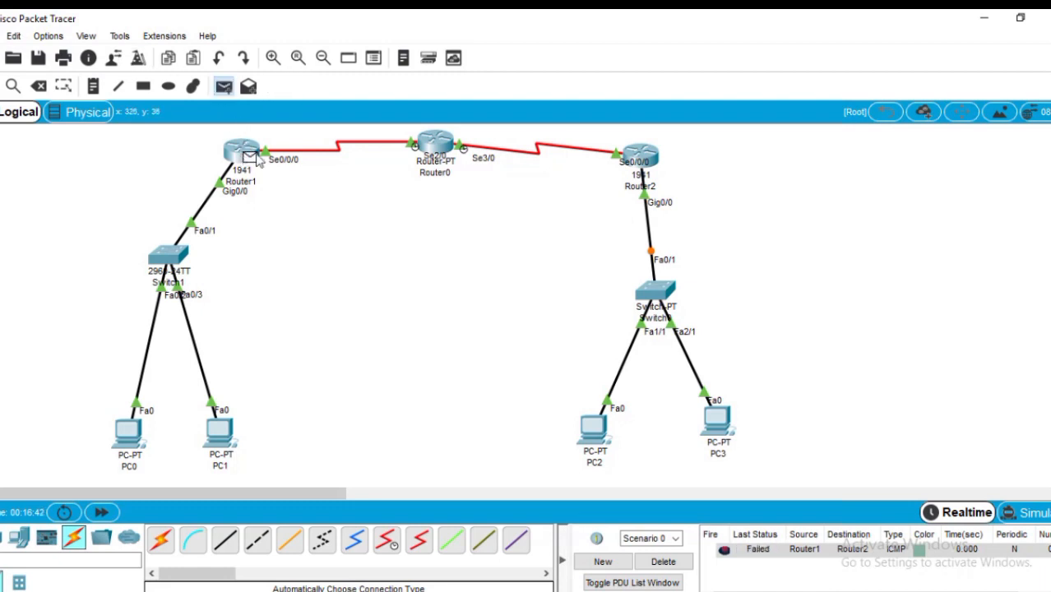
{"action": "left_click", "coordinate": [650, 165]}
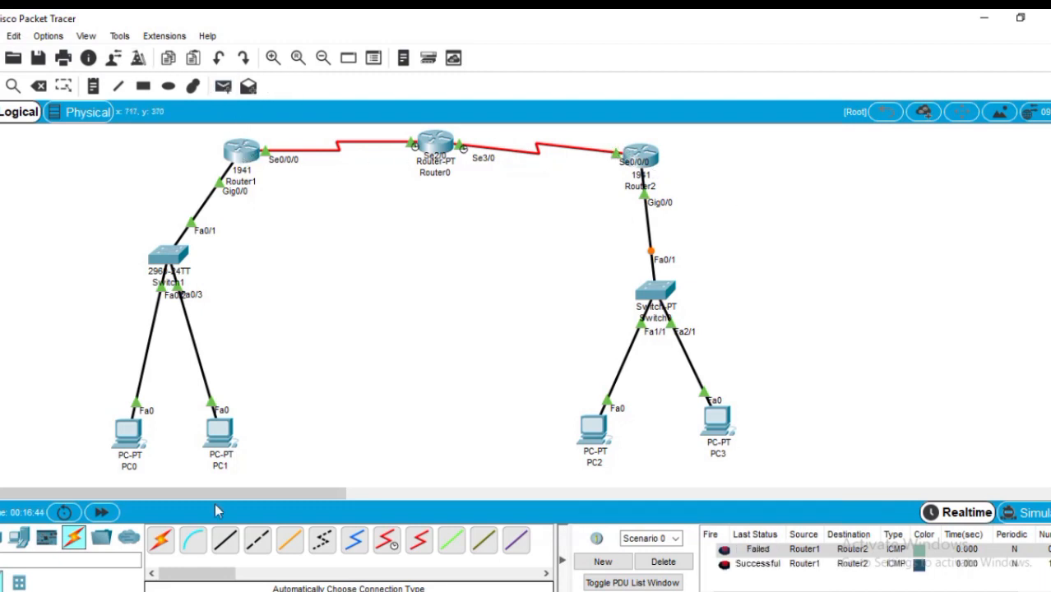
Step: Set PC0's IP configuration to DHCP and close its window
{"action": "left_click", "coordinate": [127, 432]}
{"action": "left_click", "coordinate": [304, 116]}
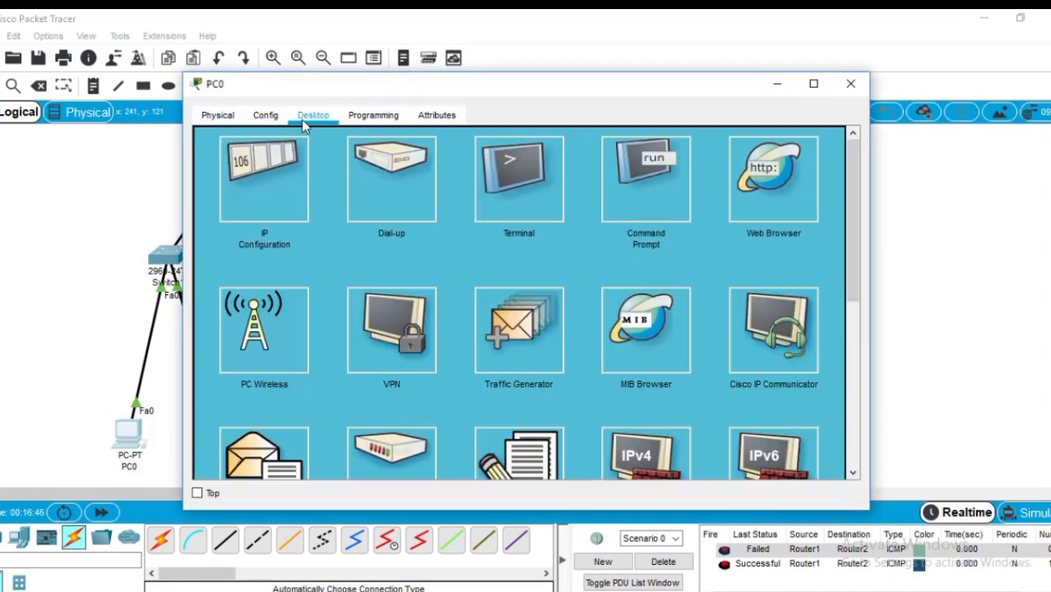
{"action": "left_click", "coordinate": [253, 156]}
{"action": "left_click", "coordinate": [213, 136]}
{"action": "left_click", "coordinate": [850, 84]}
Step: Set PC1's IP configuration to DHCP and close its window
{"action": "left_click", "coordinate": [216, 434]}
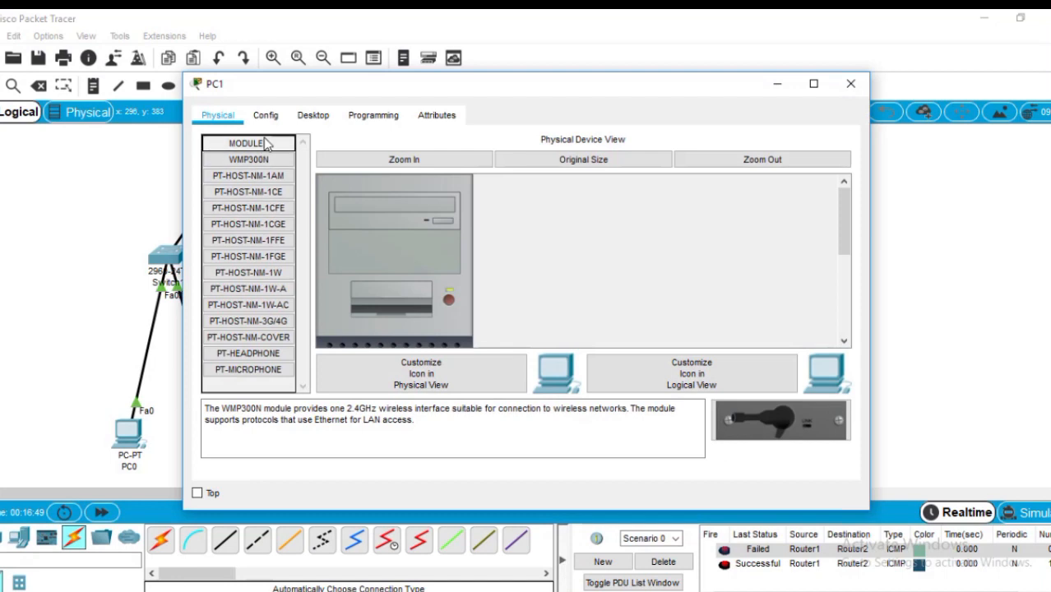
{"action": "left_click", "coordinate": [266, 115]}
{"action": "left_click", "coordinate": [306, 116]}
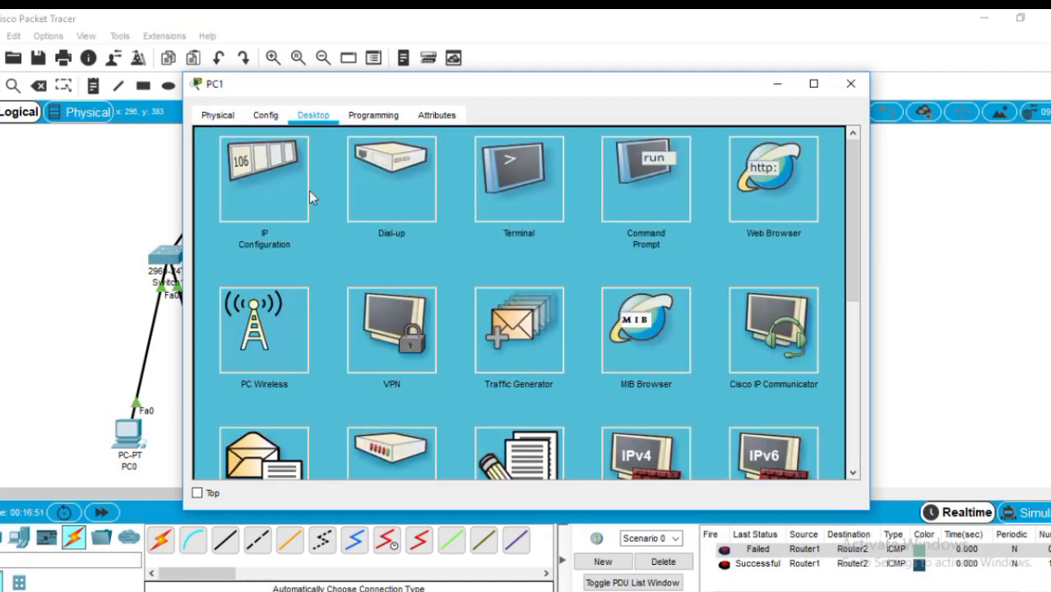
{"action": "left_click", "coordinate": [294, 191]}
{"action": "left_click", "coordinate": [235, 144]}
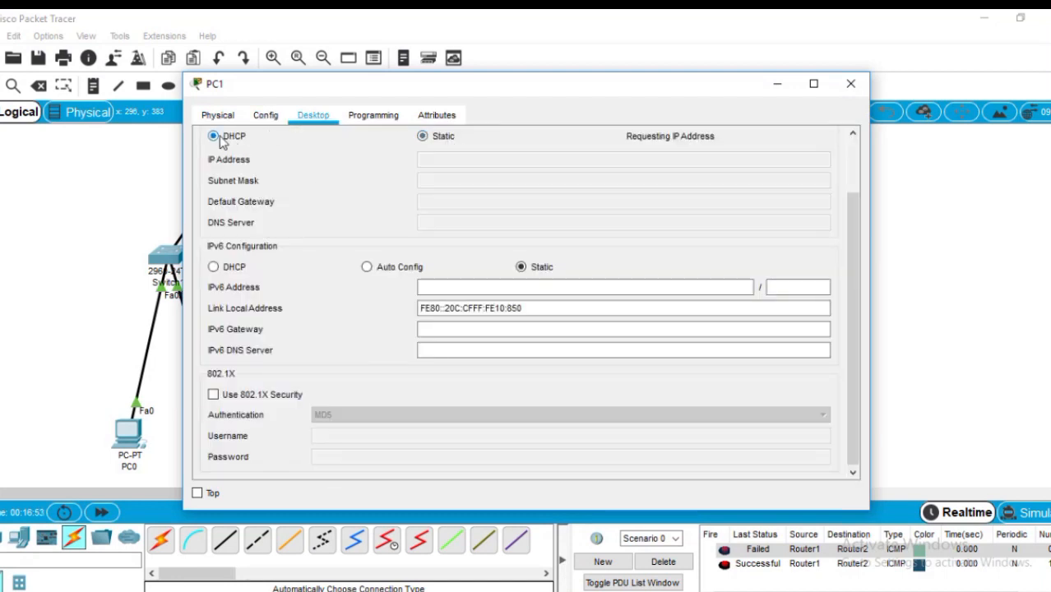
{"action": "left_click", "coordinate": [850, 84]}
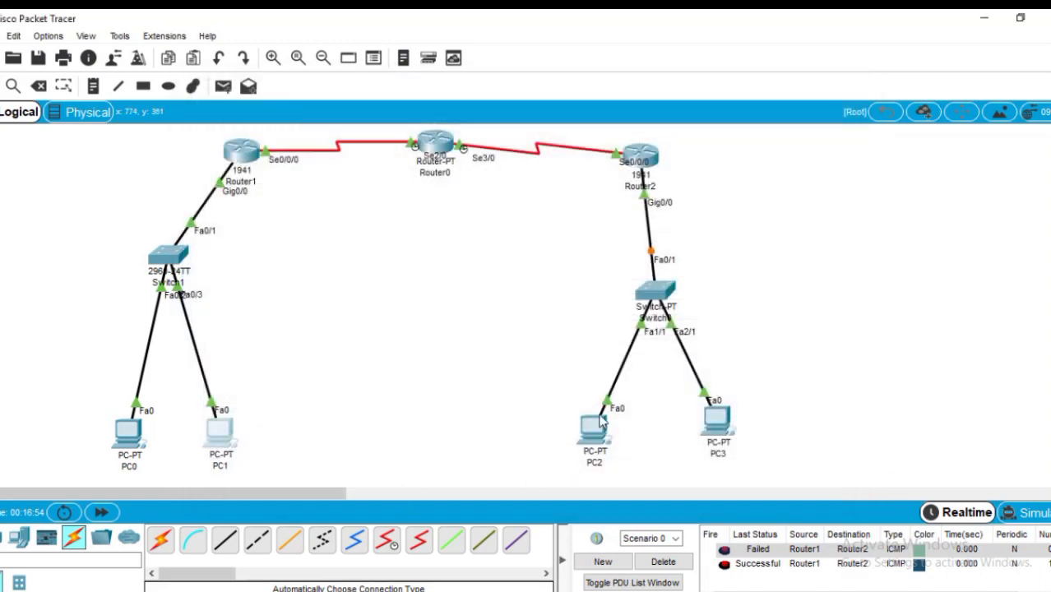
Step: Set PC2's IP configuration to DHCP and close its window
{"action": "left_click", "coordinate": [594, 427]}
{"action": "left_click", "coordinate": [312, 116]}
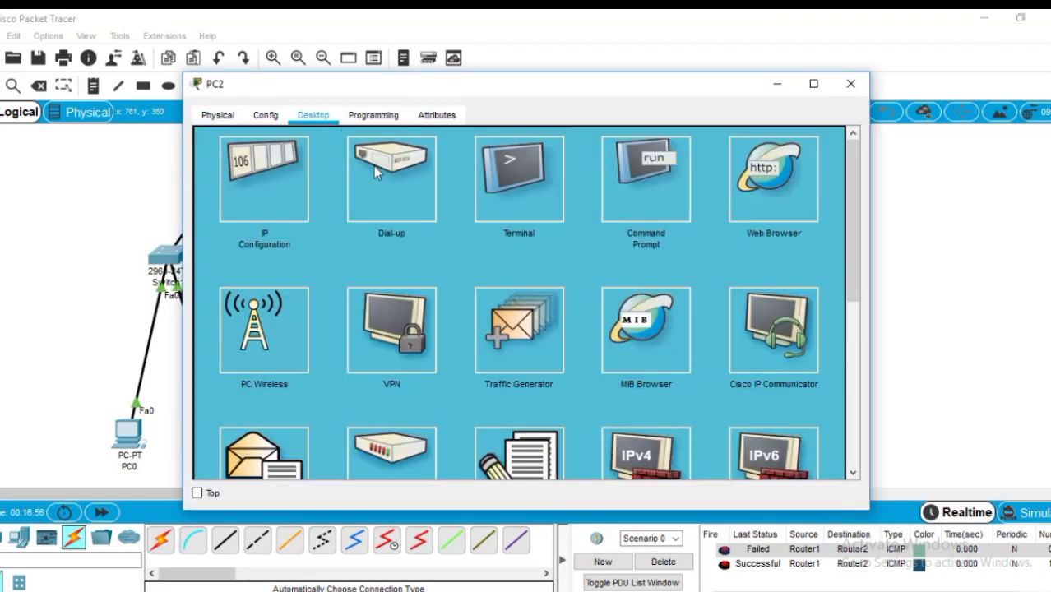
{"action": "left_click", "coordinate": [271, 173]}
{"action": "left_click", "coordinate": [234, 137]}
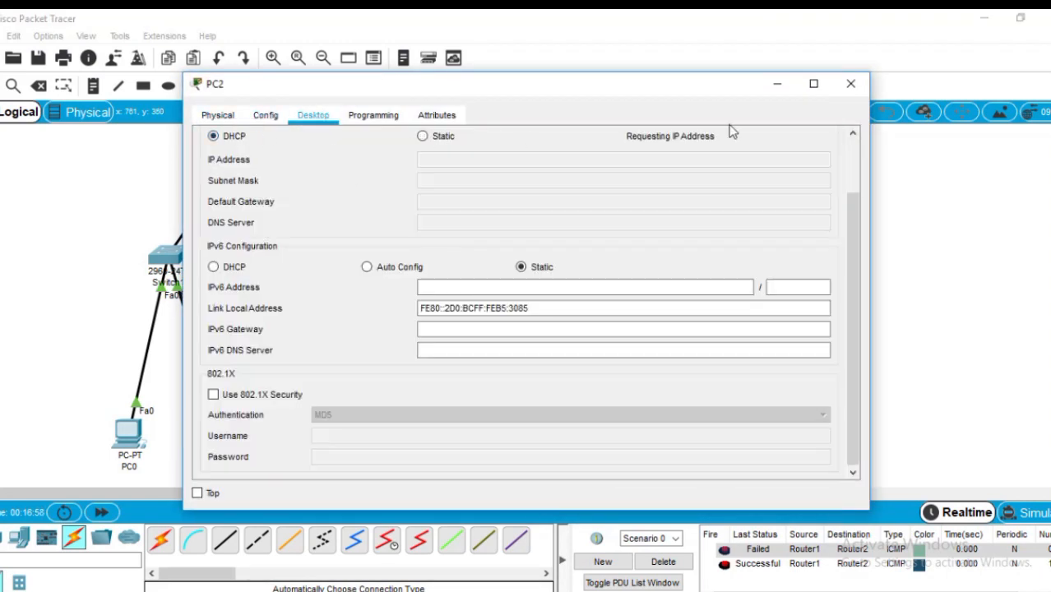
{"action": "left_click", "coordinate": [850, 84]}
Step: Set PC3's IP configuration to DHCP, close its window, and delete the scenario with the router test PDUs
{"action": "left_click", "coordinate": [717, 420]}
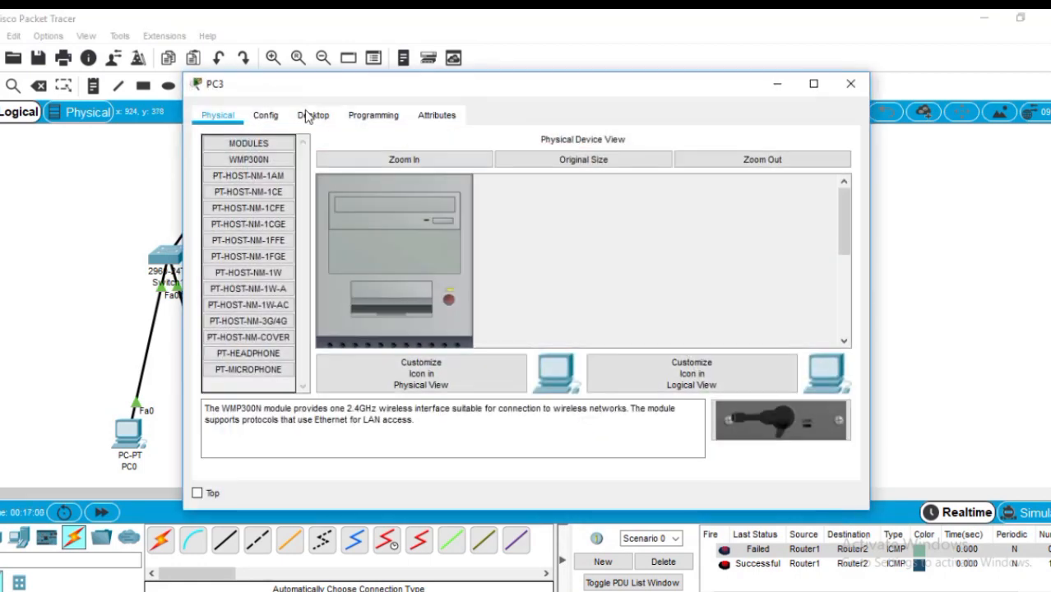
{"action": "left_click", "coordinate": [312, 115]}
{"action": "left_click", "coordinate": [259, 169]}
{"action": "left_click", "coordinate": [235, 142]}
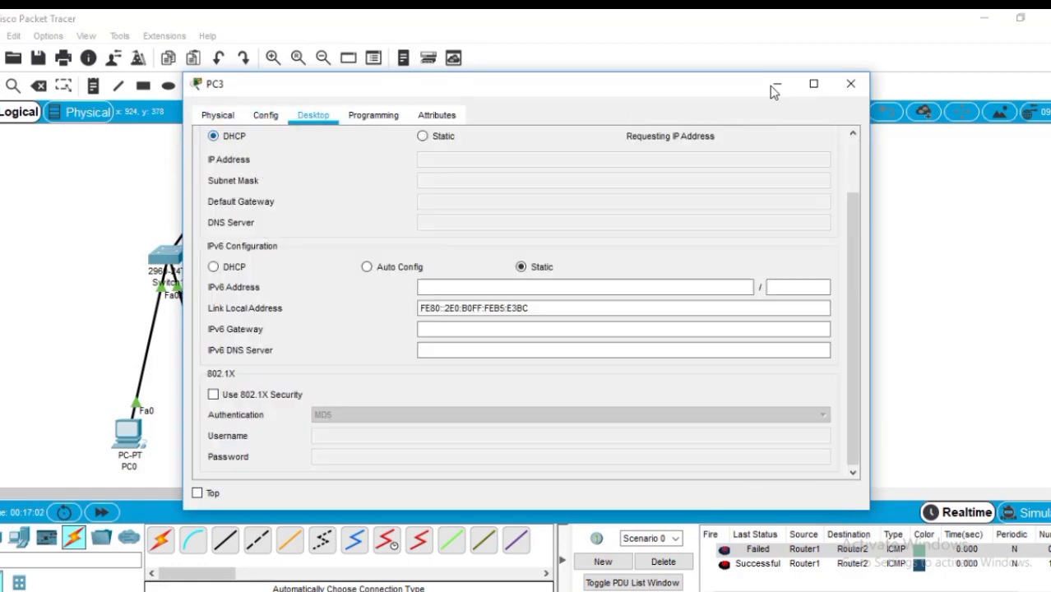
{"action": "left_click", "coordinate": [850, 84]}
{"action": "left_click", "coordinate": [639, 564]}
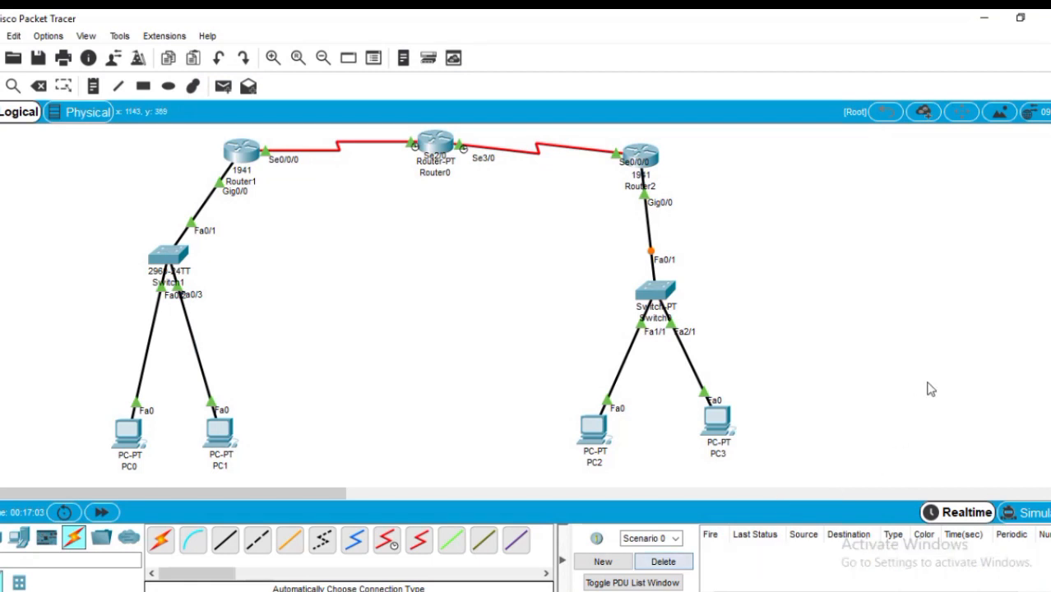
Step: Test connectivity with a simple PDU from Router1 to Router2, then delete the test scenario
{"action": "left_click", "coordinate": [223, 85]}
{"action": "left_click", "coordinate": [240, 153]}
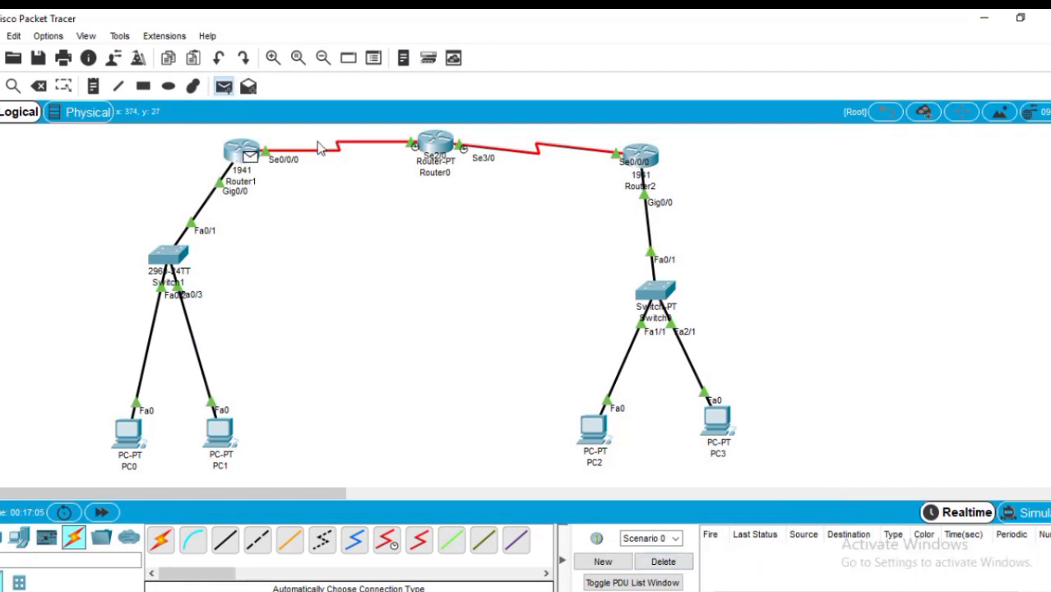
{"action": "left_click", "coordinate": [640, 158]}
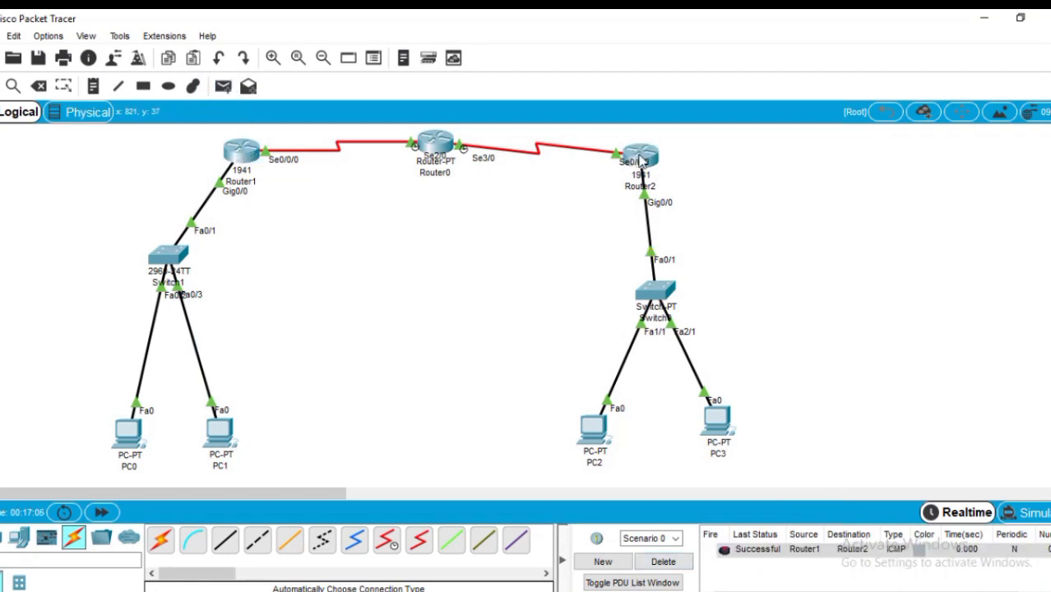
{"action": "left_click", "coordinate": [662, 562]}
Step: Test connectivity with simple PDUs from Router1 to Router0 and from Router0 to Router2, then delete the test scenario
{"action": "left_click", "coordinate": [223, 86]}
{"action": "left_click", "coordinate": [238, 153]}
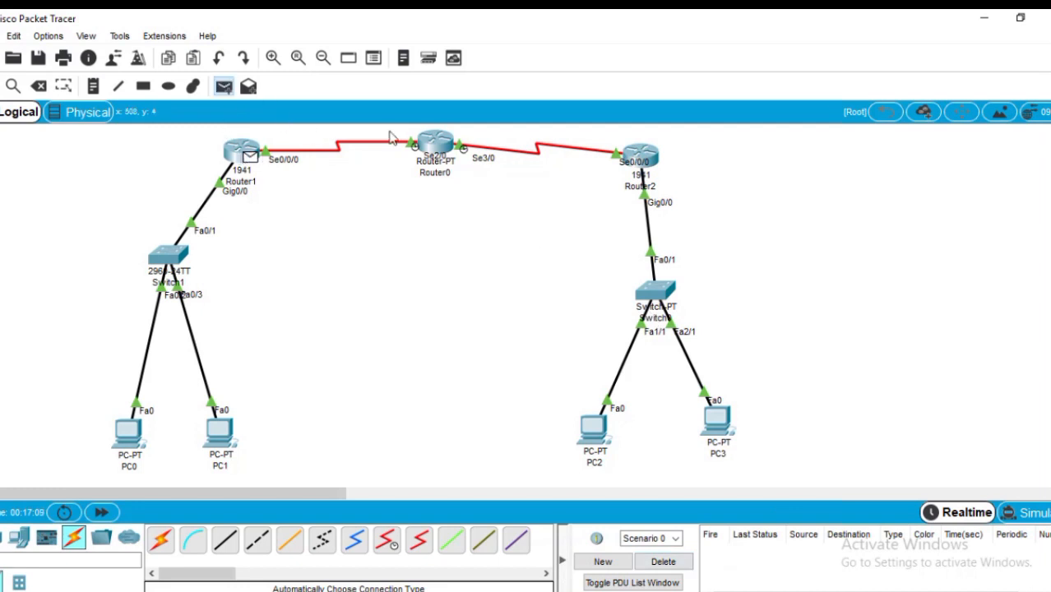
{"action": "left_click", "coordinate": [436, 151]}
{"action": "left_click", "coordinate": [222, 87]}
{"action": "left_click", "coordinate": [444, 143]}
{"action": "left_click", "coordinate": [641, 158]}
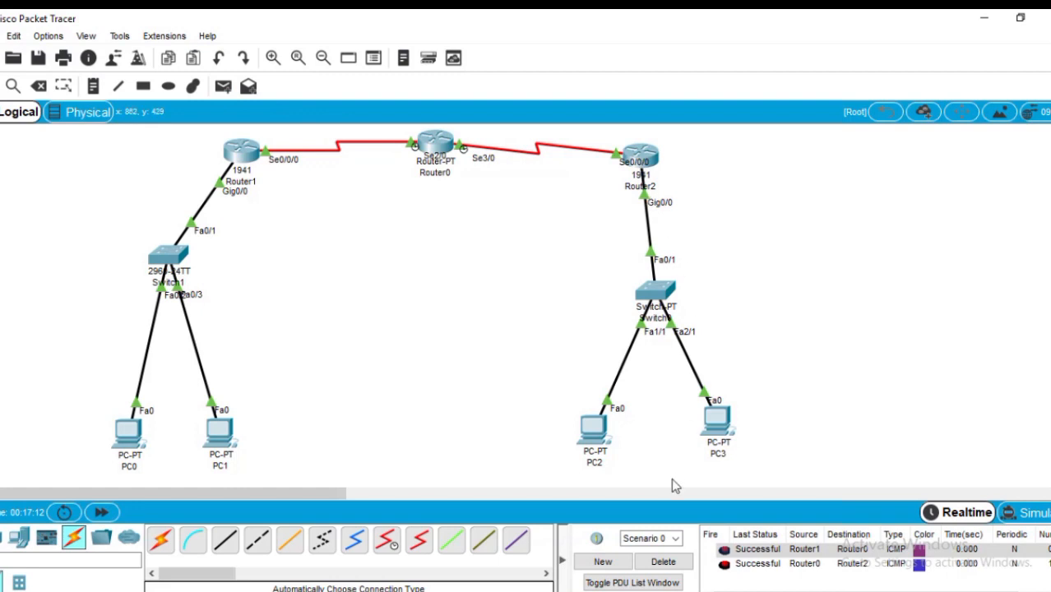
{"action": "left_click", "coordinate": [662, 562]}
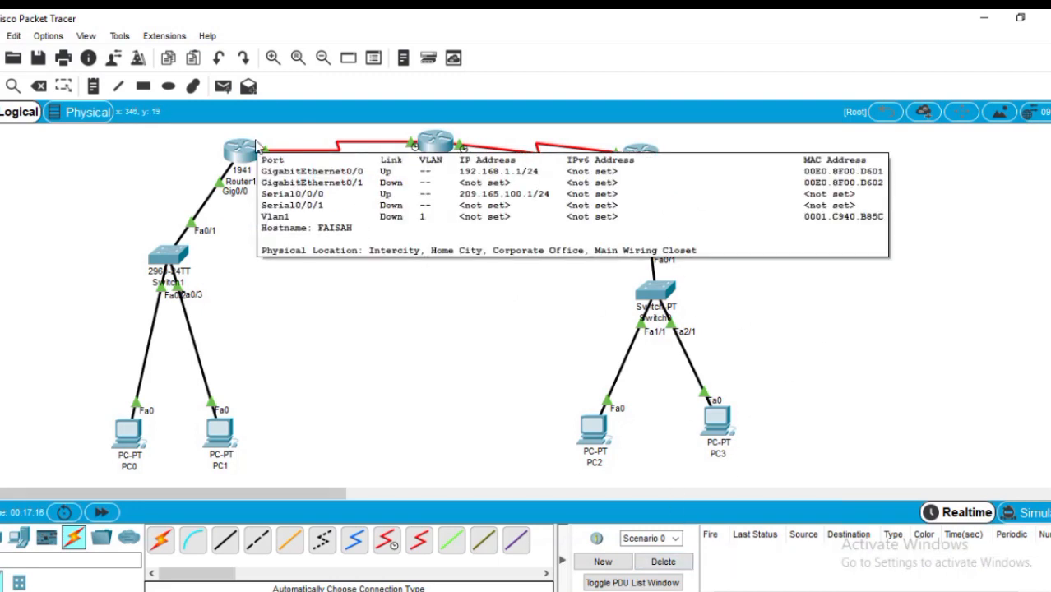
Step: Enter global configuration mode on Router1 and create ISAKMP policy 10
{"action": "left_click", "coordinate": [224, 156]}
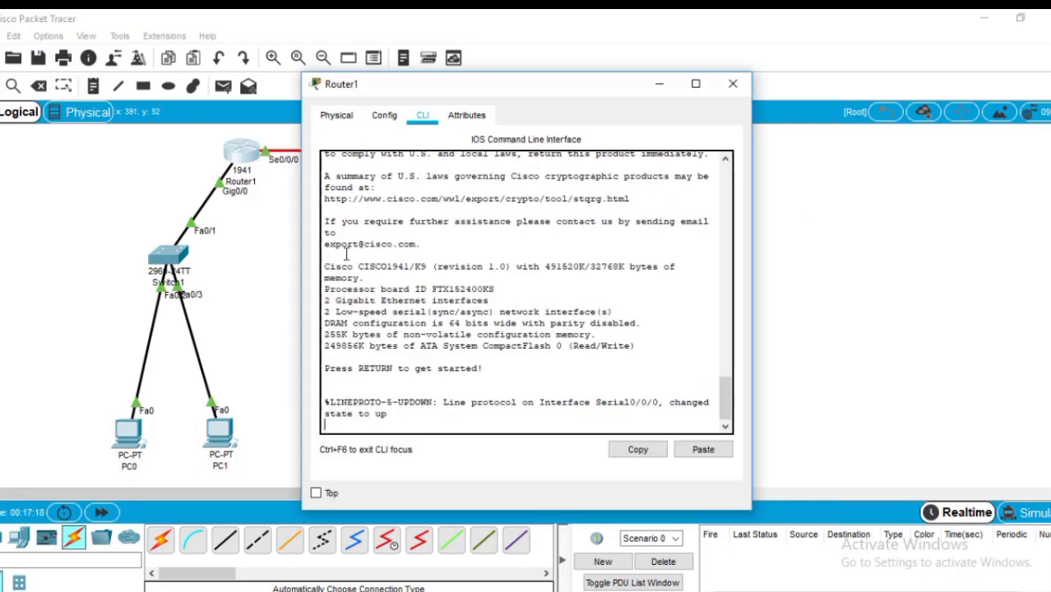
{"action": "key", "text": "Return"}
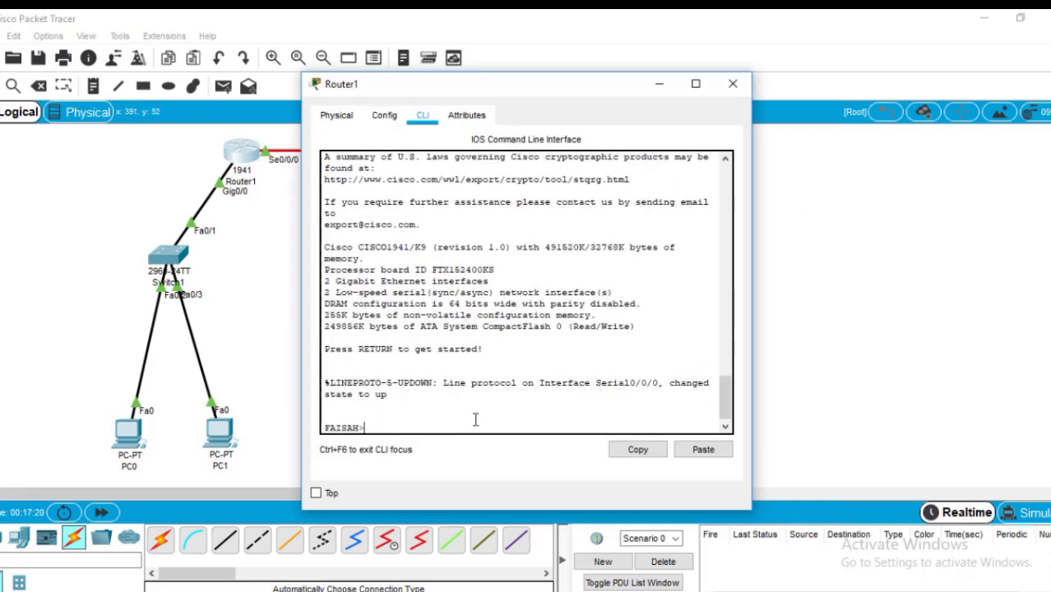
{"action": "type", "text": "enable"}
{"action": "key", "text": "Return"}
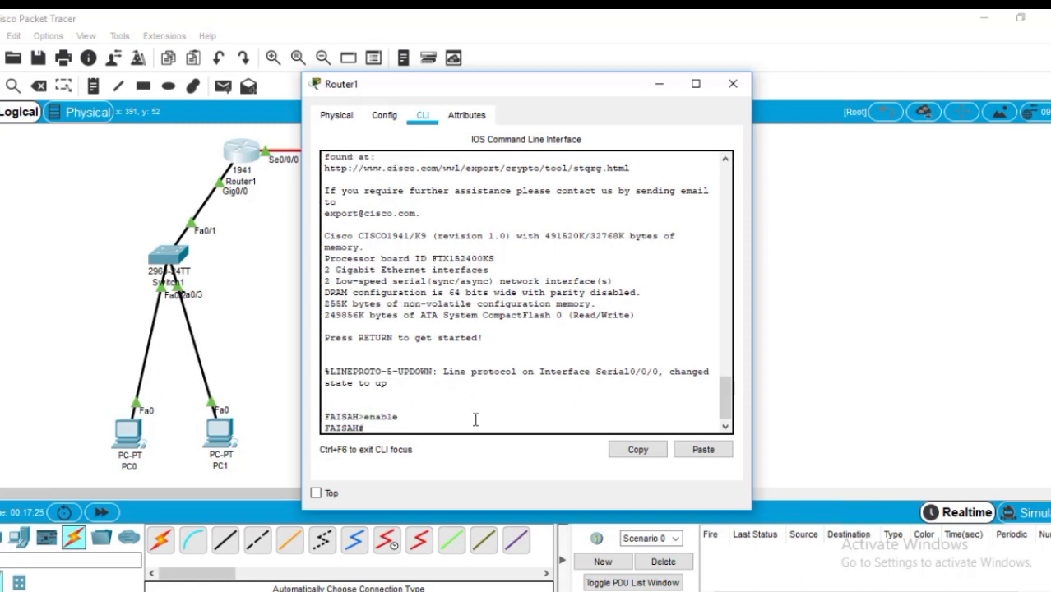
{"action": "type", "text": "conf t"}
{"action": "key", "text": "Return"}
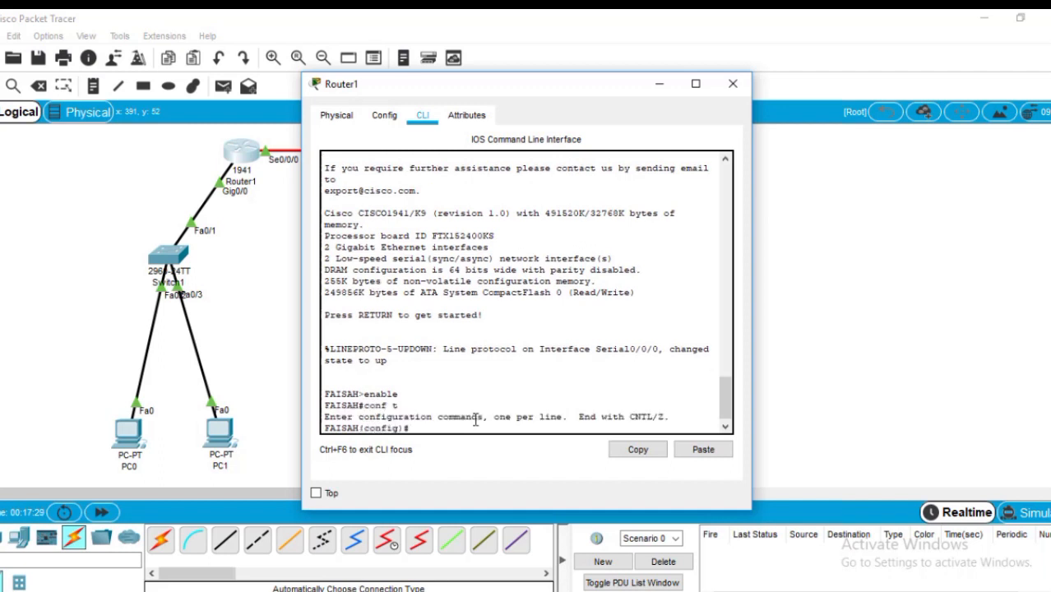
{"action": "type", "text": "crypto isakmp policy 10"}
{"action": "key", "text": "Return"}
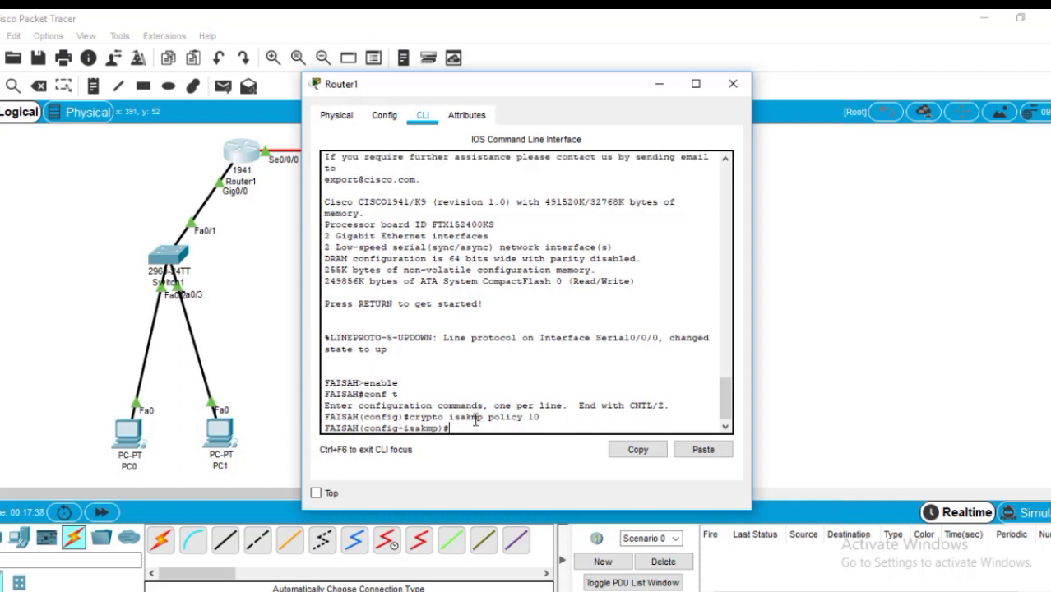
Step: Set the ISAKMP policy to AES 256 encryption, pre-share authentication and group 5, and exit the policy configuration
{"action": "type", "text": "encryption aes 256"}
{"action": "key", "text": "Return"}
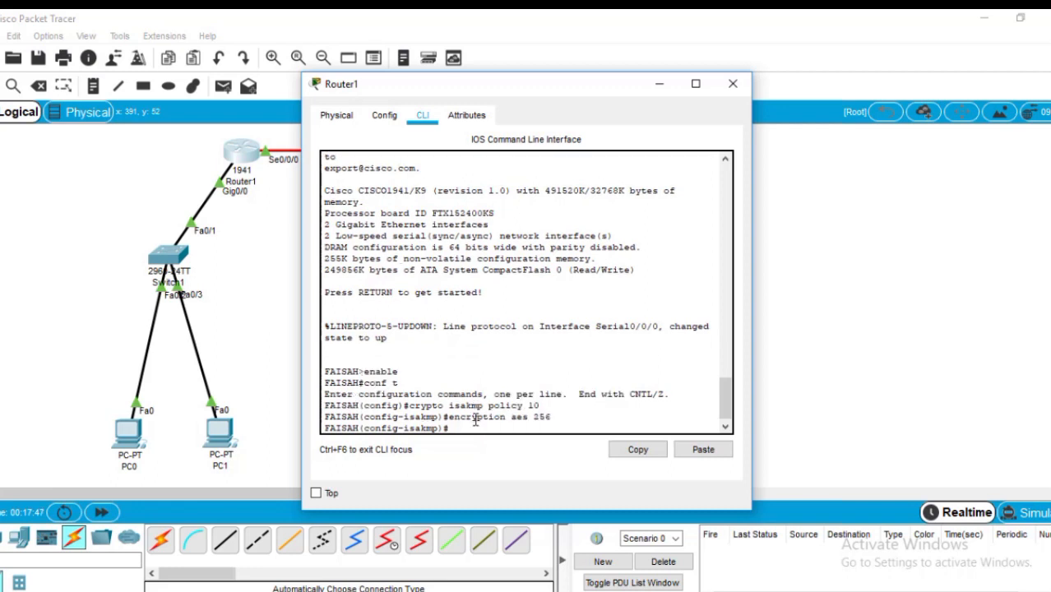
{"action": "type", "text": "authentication pre-share"}
{"action": "key", "text": "Return"}
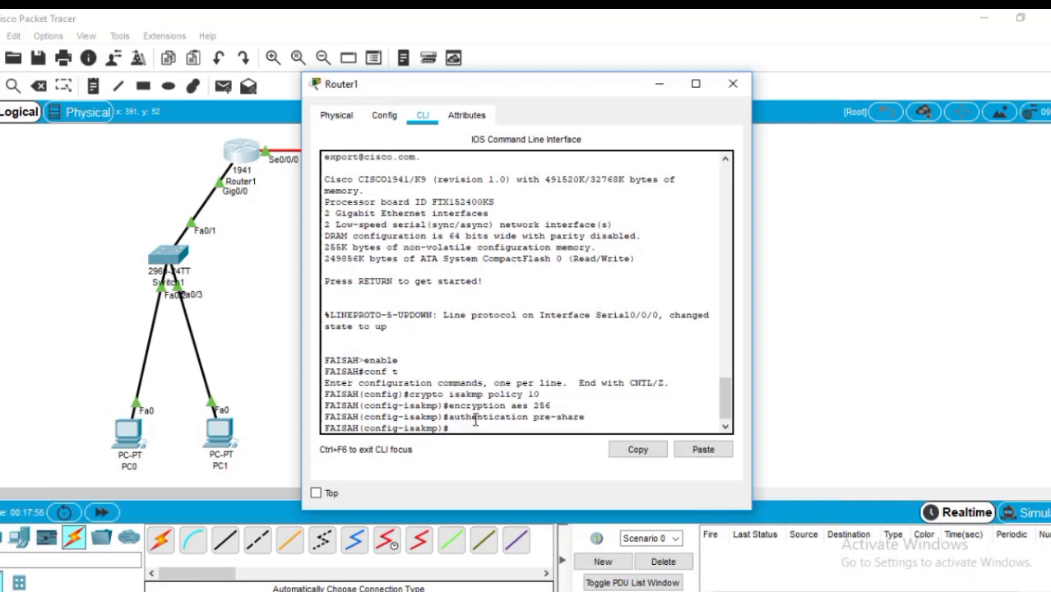
{"action": "type", "text": "group 5"}
{"action": "key", "text": "Return"}
{"action": "type", "text": "ex"}
{"action": "key", "text": "Return"}
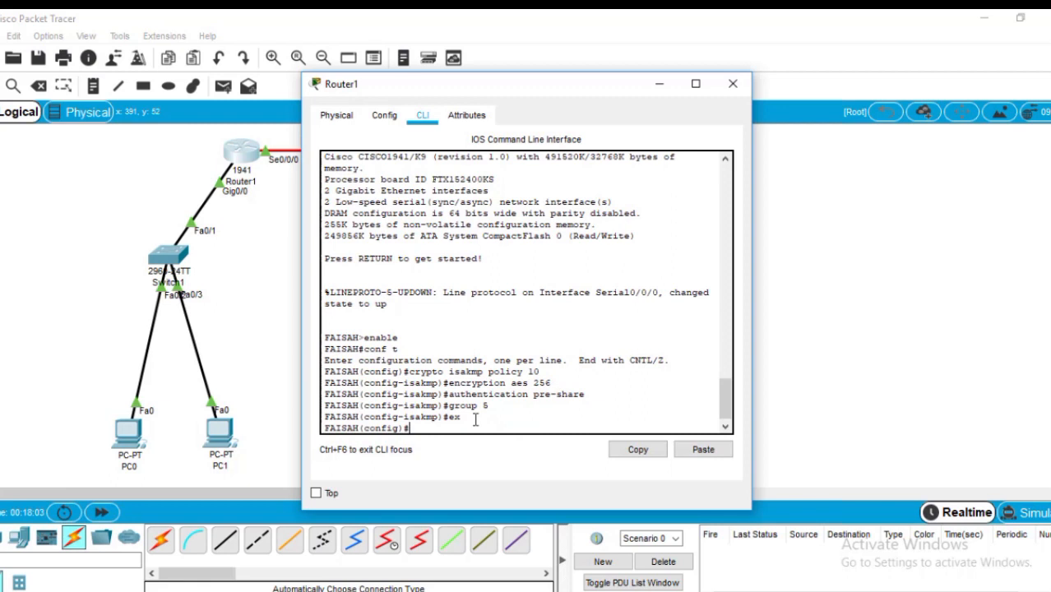
Step: Try to assign the ISAKMP pre-shared key for peer address 209.165.200.1 on Router1
{"action": "type", "text": "crypto"}
{"action": "type", "text": "isakmp key rahasia"}
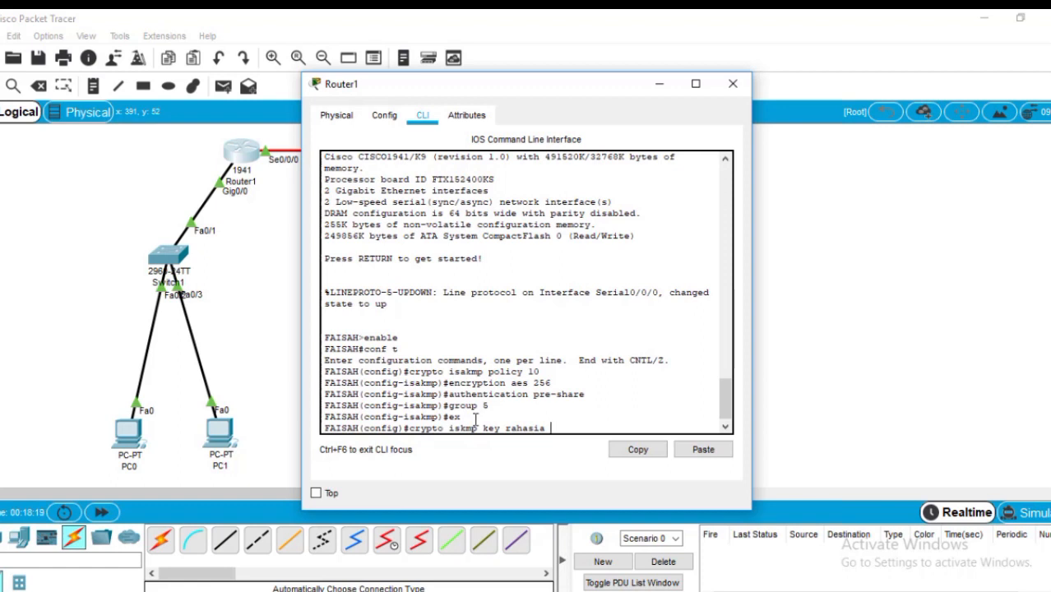
{"action": "type", "text": " address 209.165.200.1"}
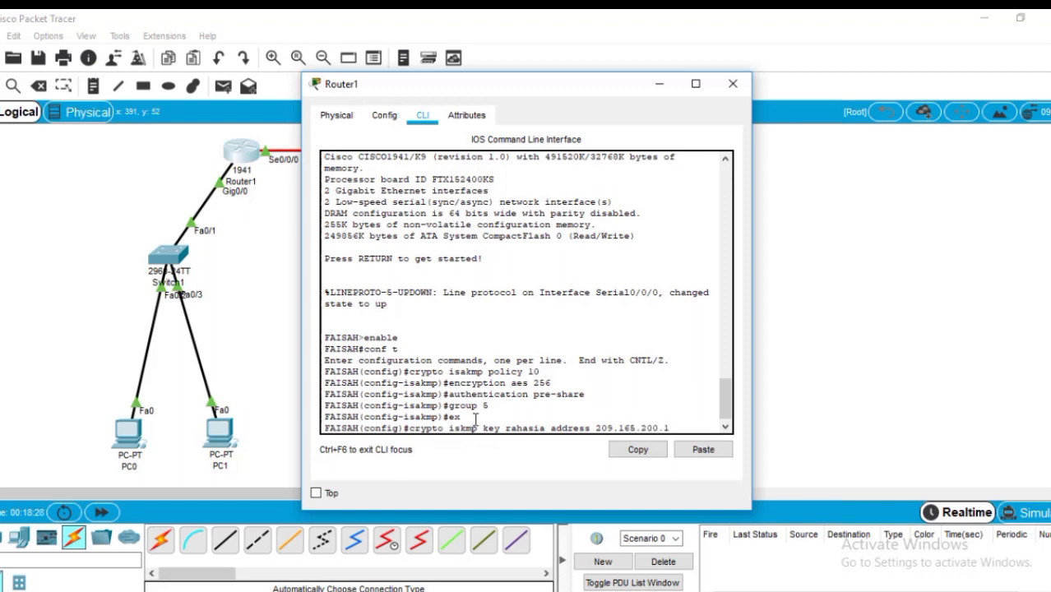
{"action": "key", "text": "Return"}
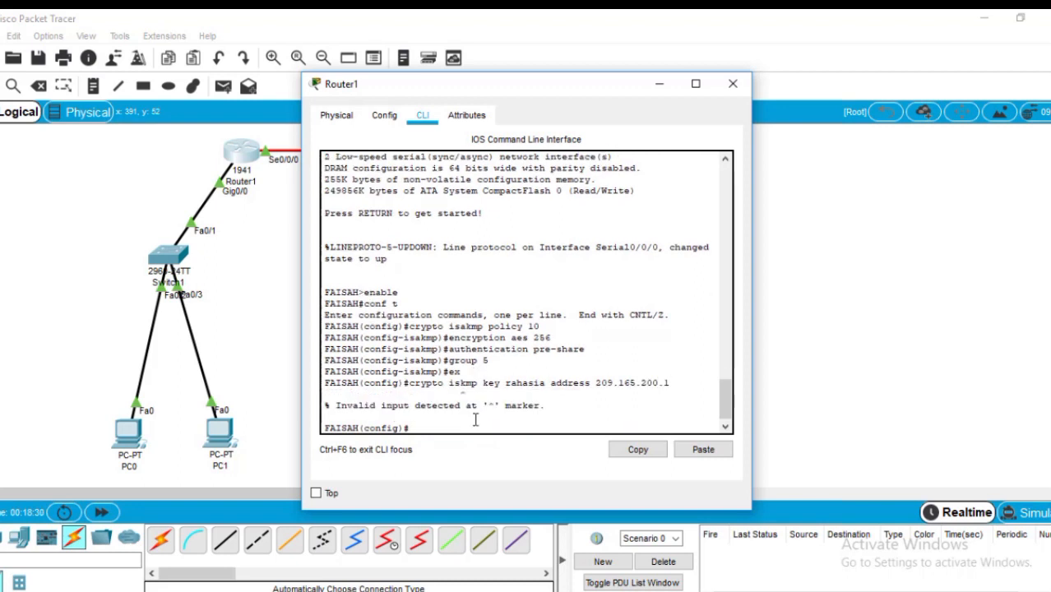
{"action": "key", "text": "Up"}
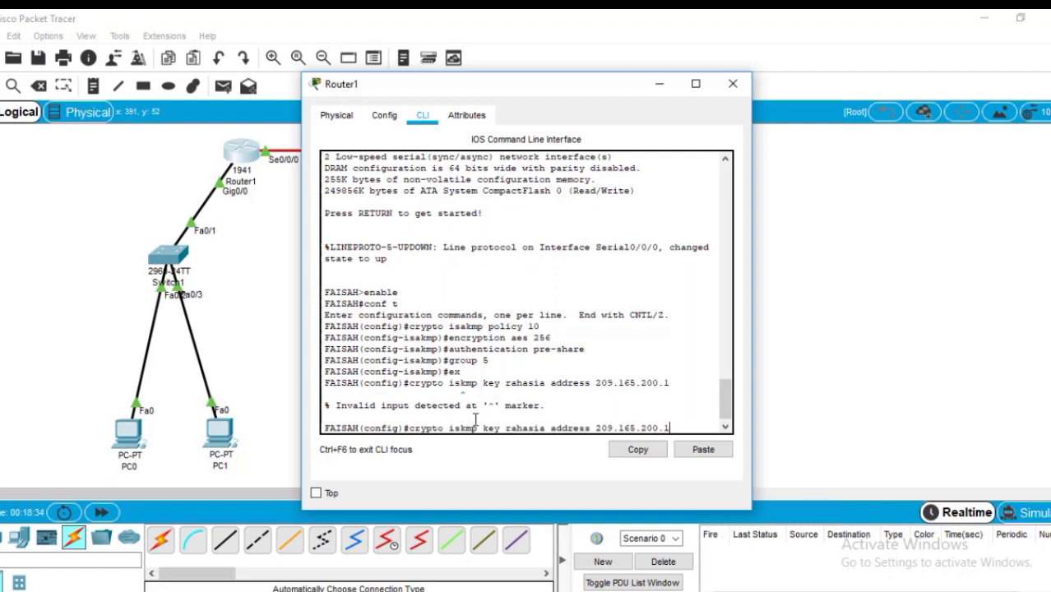
{"action": "key", "text": "Left"}
{"action": "key", "text": "Left"}
{"action": "key", "text": "Left"}
{"action": "key", "text": "Left"}
{"action": "key", "text": "Left"}
{"action": "key", "text": "Left"}
{"action": "key", "text": "Left"}
{"action": "key", "text": "Left"}
{"action": "key", "text": "Left"}
{"action": "key", "text": "Left"}
{"action": "key", "text": "Left"}
{"action": "key", "text": "Left"}
{"action": "key", "text": "Left"}
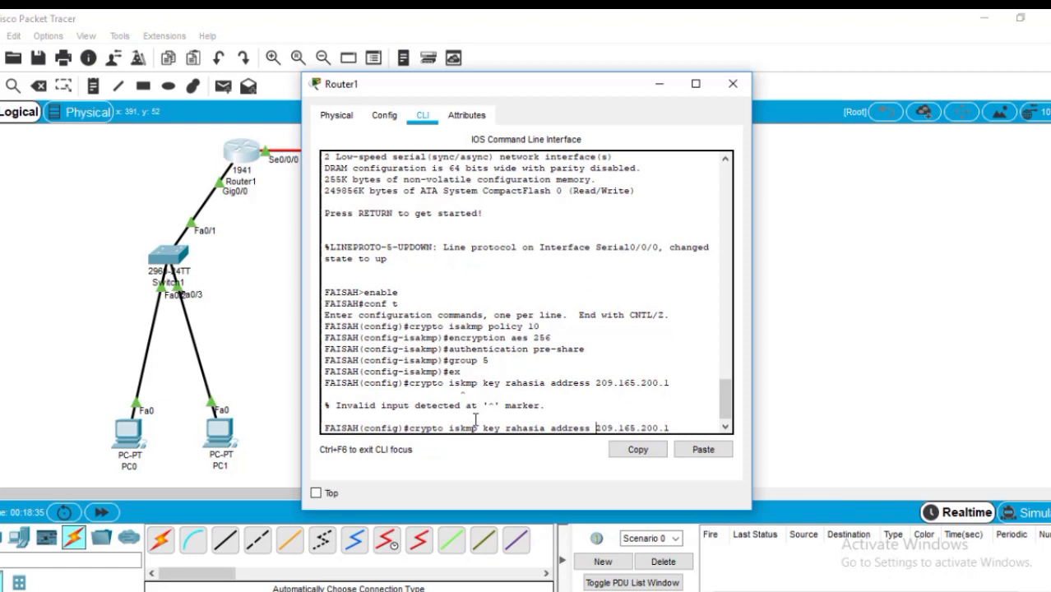
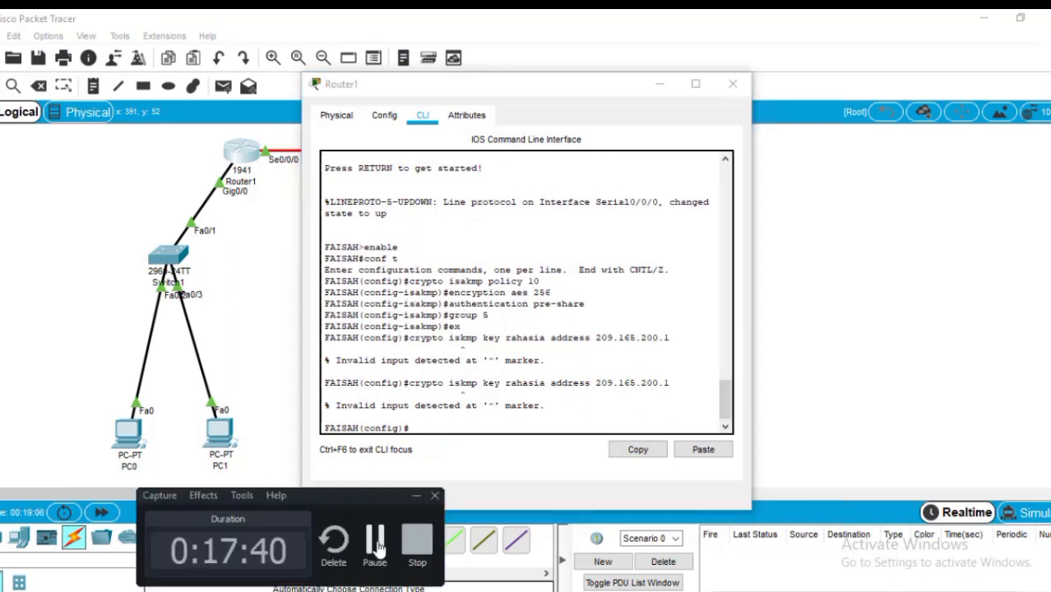
Step: Enter the crypto isakmp key command with the pre-shared key for peer address 209.165.200.1
{"action": "type", "text": "crypto "}
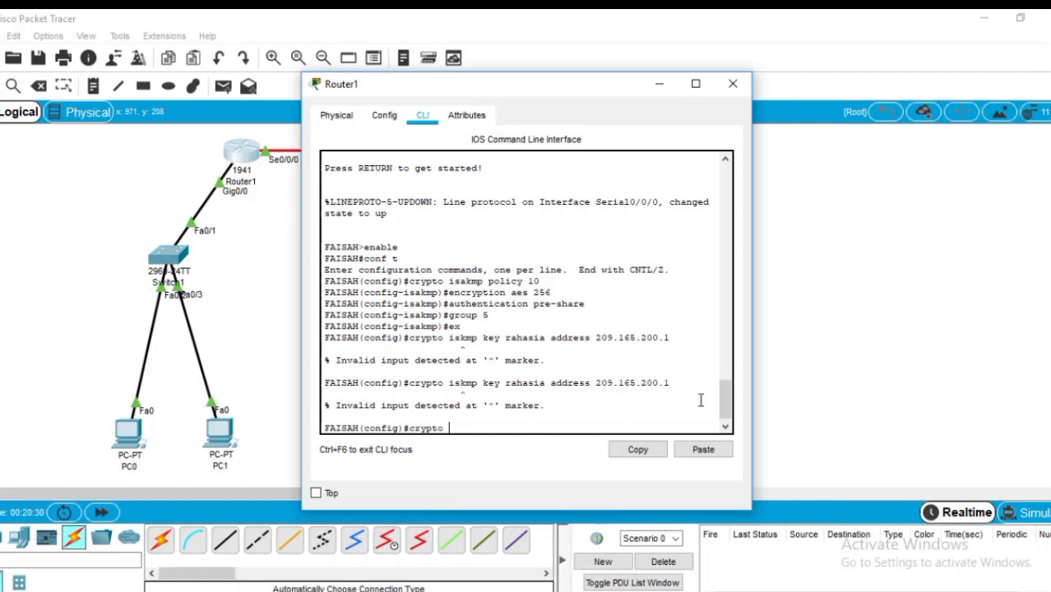
{"action": "type", "text": "isakmp key rahasia"}
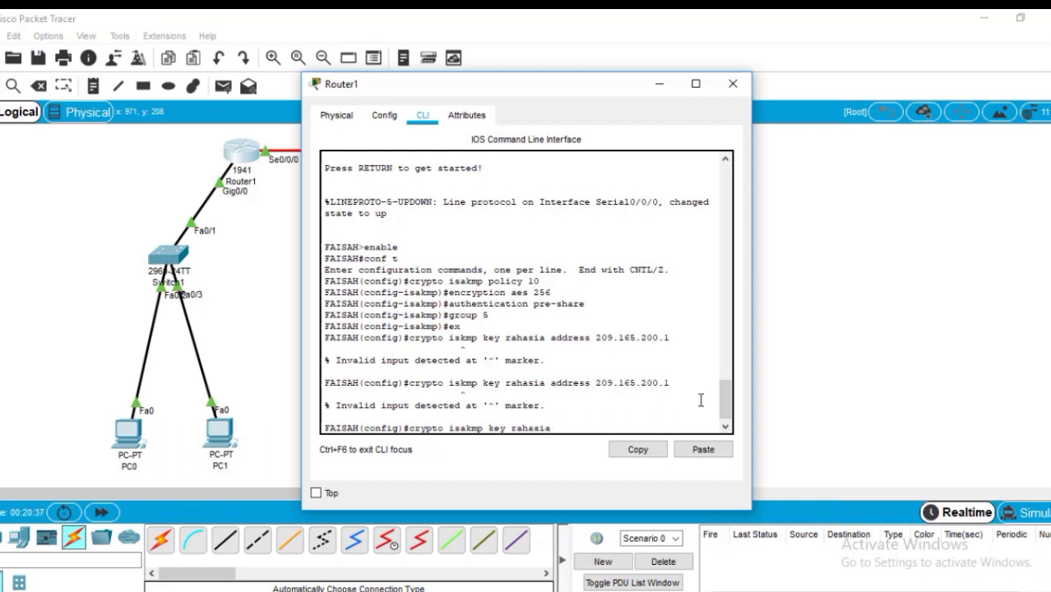
{"action": "type", "text": " address 209.16"}
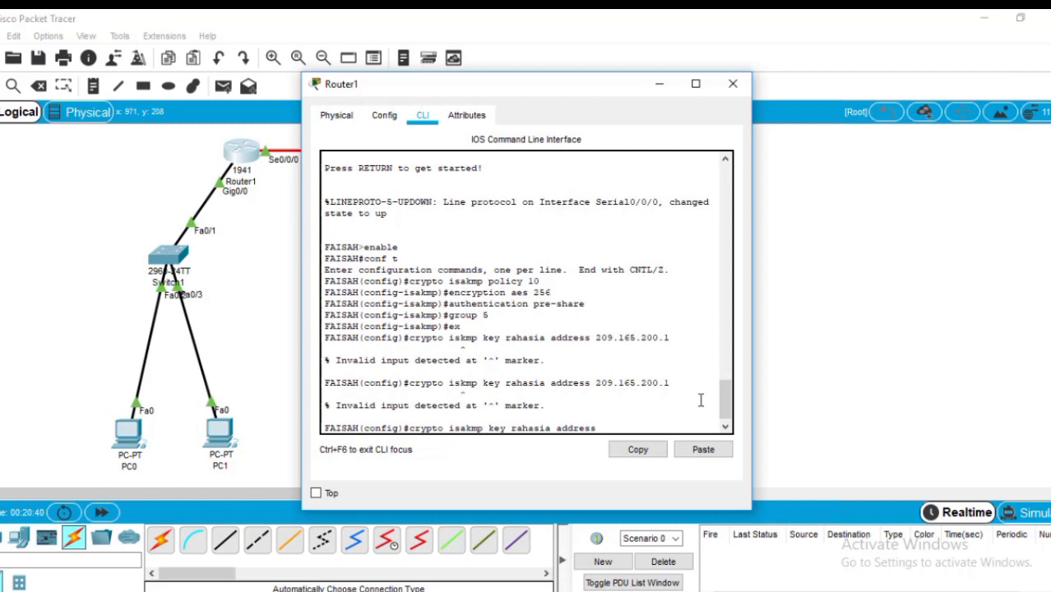
{"action": "type", "text": "5.200.1"}
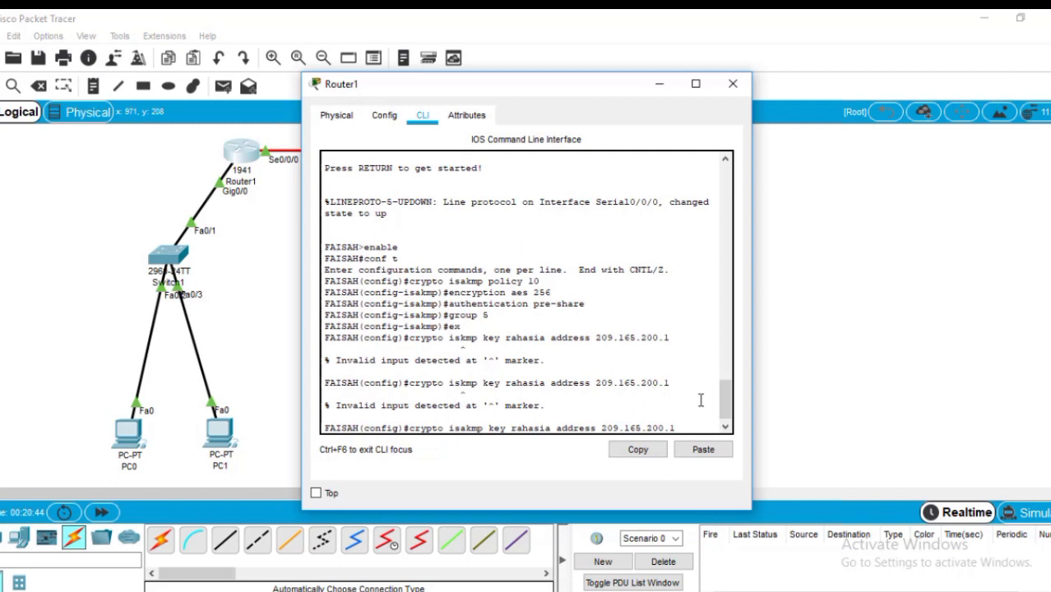
{"action": "key", "text": "Return"}
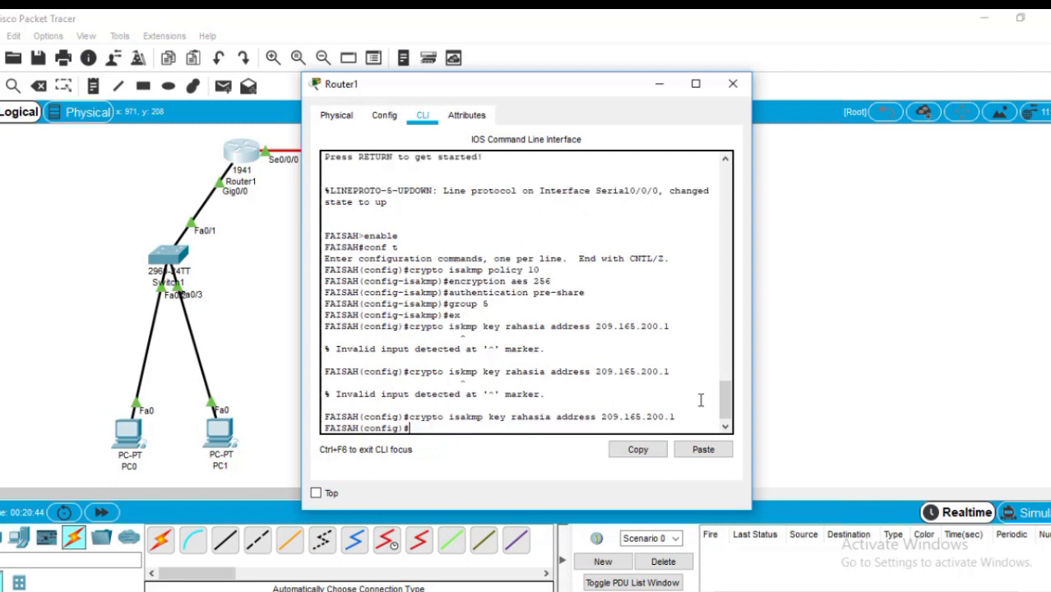
Step: Create an IPsec transform set, named with the router's hostname plus -jingga, using esp-aes 256 and esp-sha-hmac
{"action": "type", "text": "crypto ipsec trans"}
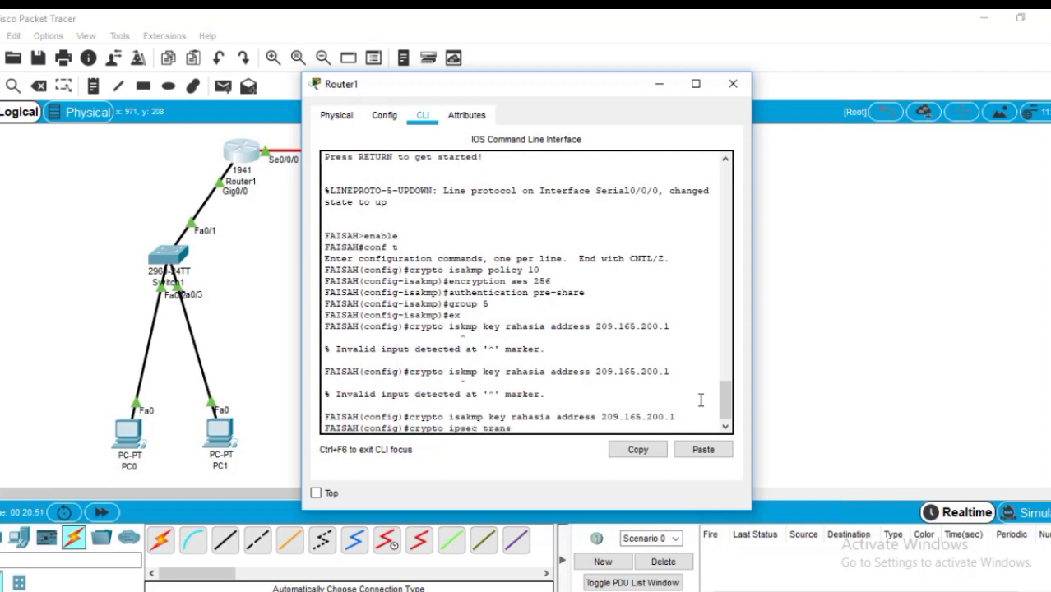
{"action": "type", "text": "form-set FAISAH-jin"}
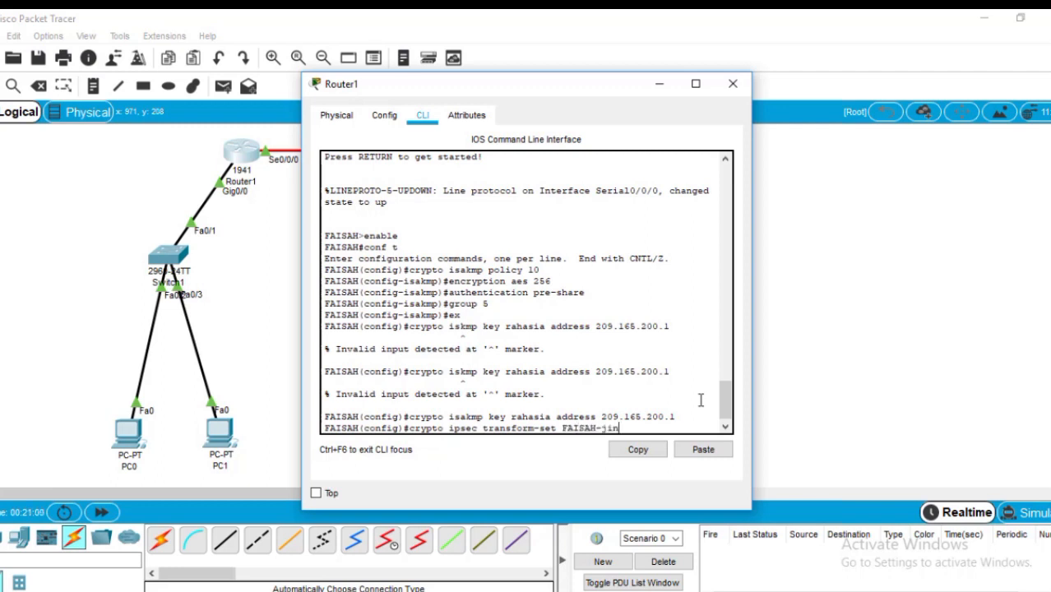
{"action": "type", "text": "gga esp-aes 256 esp-s"}
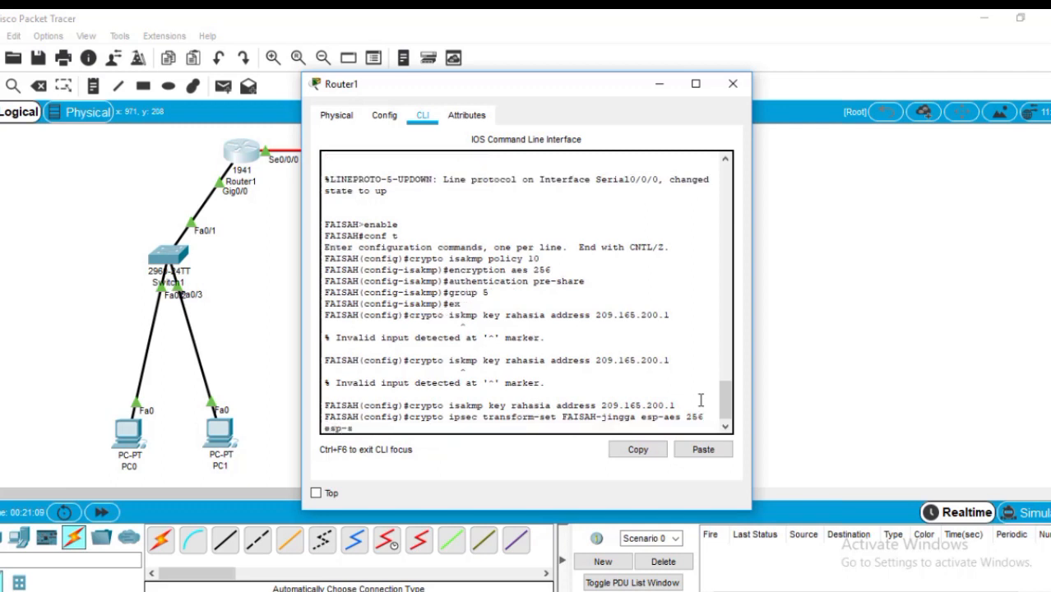
{"action": "type", "text": "ha-hmac"}
{"action": "key", "text": "Return"}
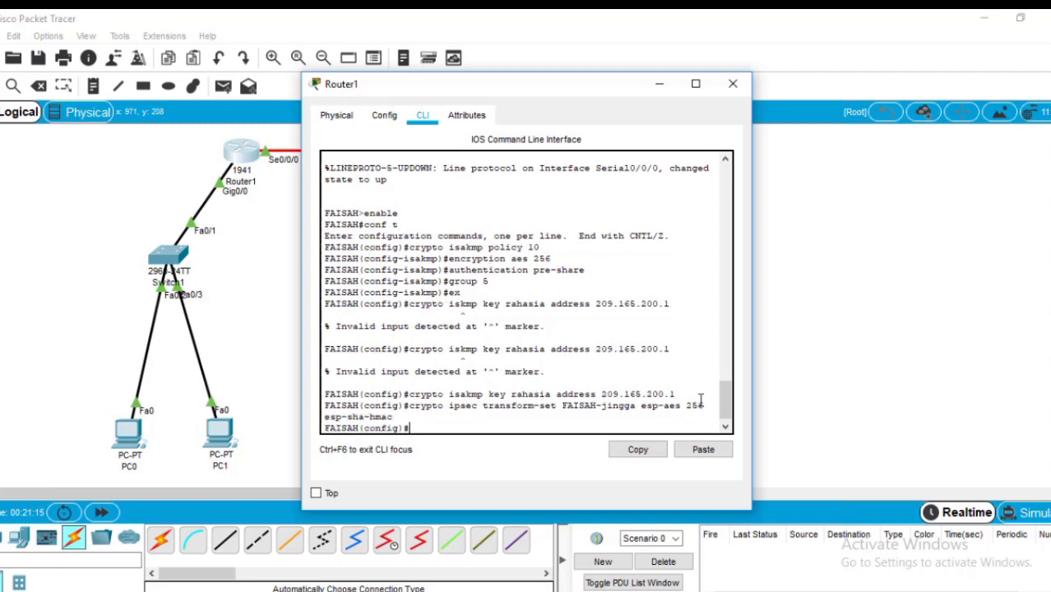
Step: Create the crypto map ipsec-map 10 as ipsec-isakmp and set its peer to 209.165.200.1
{"action": "type", "text": "crypto map ipsec-map"}
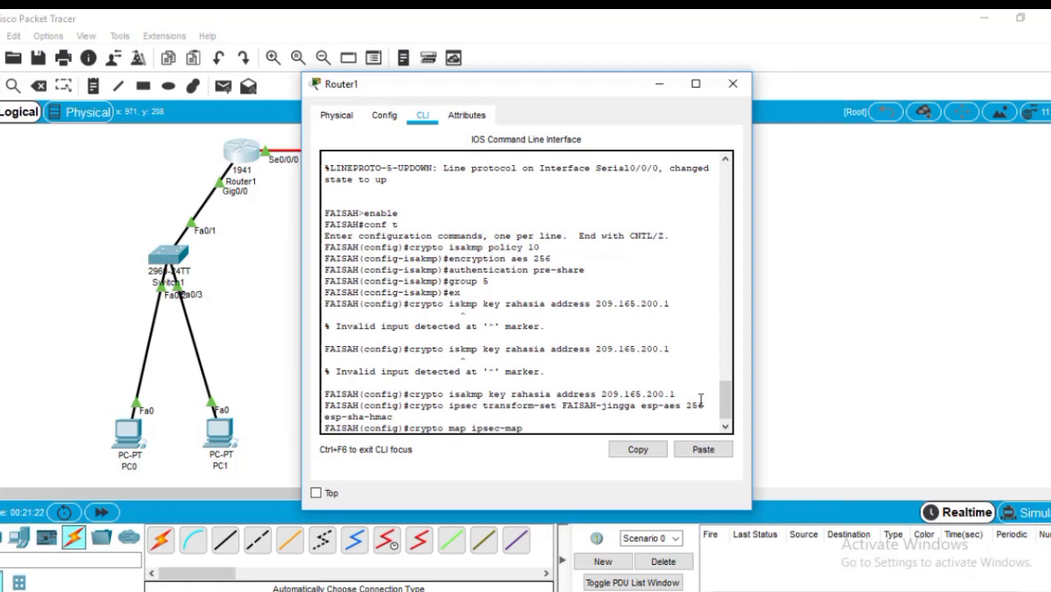
{"action": "type", "text": " 10 ipsec-isakmp"}
{"action": "key", "text": "Return"}
{"action": "type", "text": "se"}
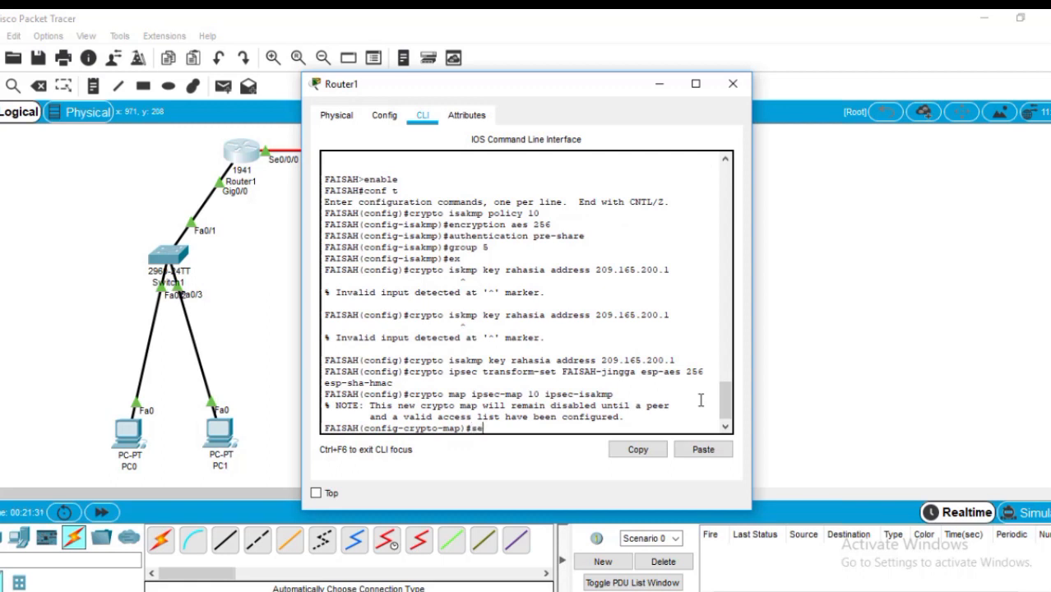
{"action": "type", "text": "t peer 209.165.200."}
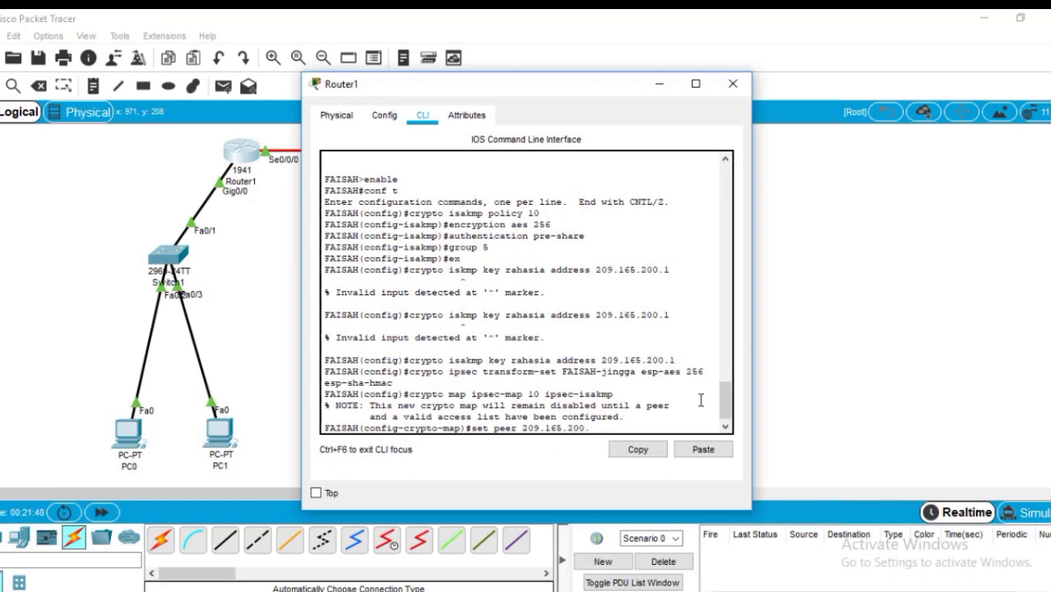
{"action": "type", "text": "1"}
{"action": "key", "text": "Return"}
Step: Try to set the crypto map's PFS with the value written as group 5
{"action": "type", "text": "set "}
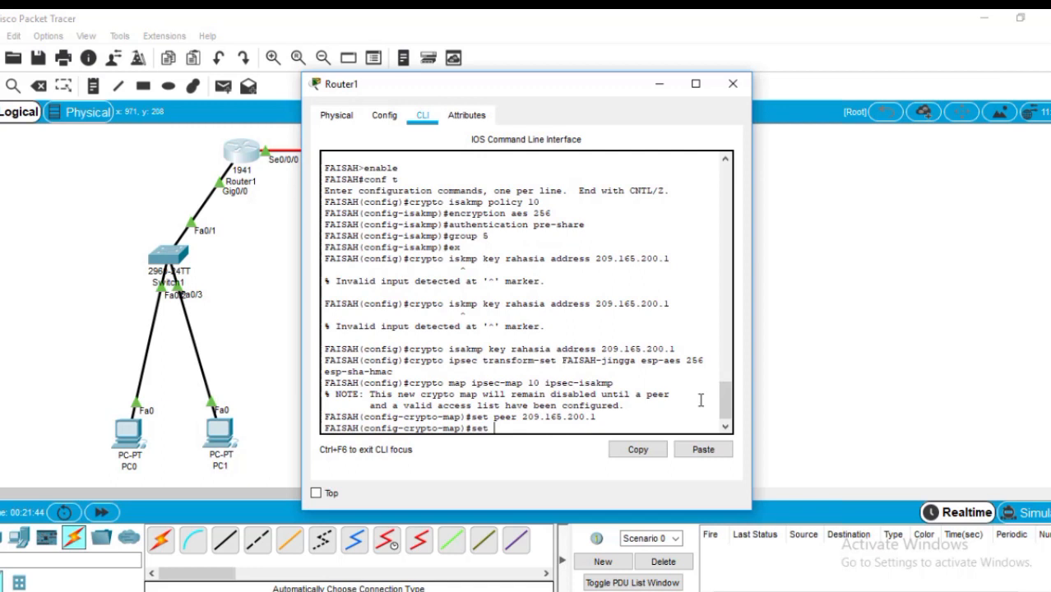
{"action": "type", "text": "pfd grup"}
{"action": "key", "text": "BackSpace"}
{"action": "key", "text": "BackSpace"}
{"action": "type", "text": "oup 5"}
{"action": "key", "text": "Return"}
{"action": "key", "text": "Up"}
{"action": "key", "text": "Left"}
{"action": "key", "text": "Left"}
{"action": "key", "text": "Left"}
{"action": "key", "text": "Left"}
{"action": "key", "text": "Left"}
{"action": "key", "text": "Left"}
{"action": "key", "text": "Left"}
{"action": "key", "text": "Left"}
{"action": "key", "text": "Left"}
{"action": "type", "text": "s"}
{"action": "key", "text": "BackSpace"}
{"action": "type", "text": "s"}
{"action": "key", "text": "Return"}
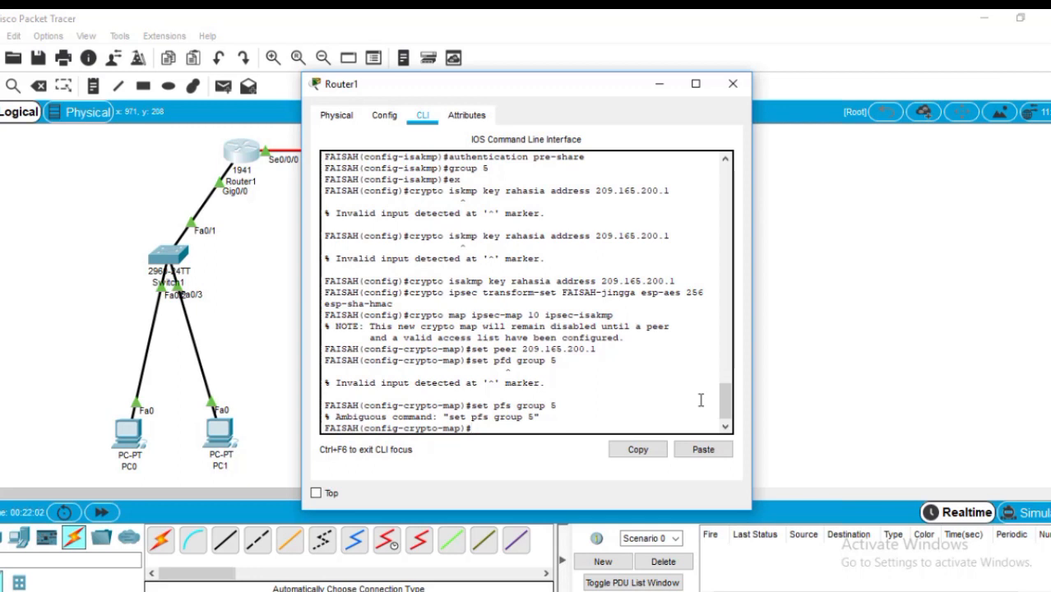
Step: Correct the last command to set pfs group5 and run it for the crypto map
{"action": "key", "text": "Up"}
{"action": "key", "text": "Left"}
{"action": "key", "text": "BackSpace"}
{"action": "key", "text": "Return"}
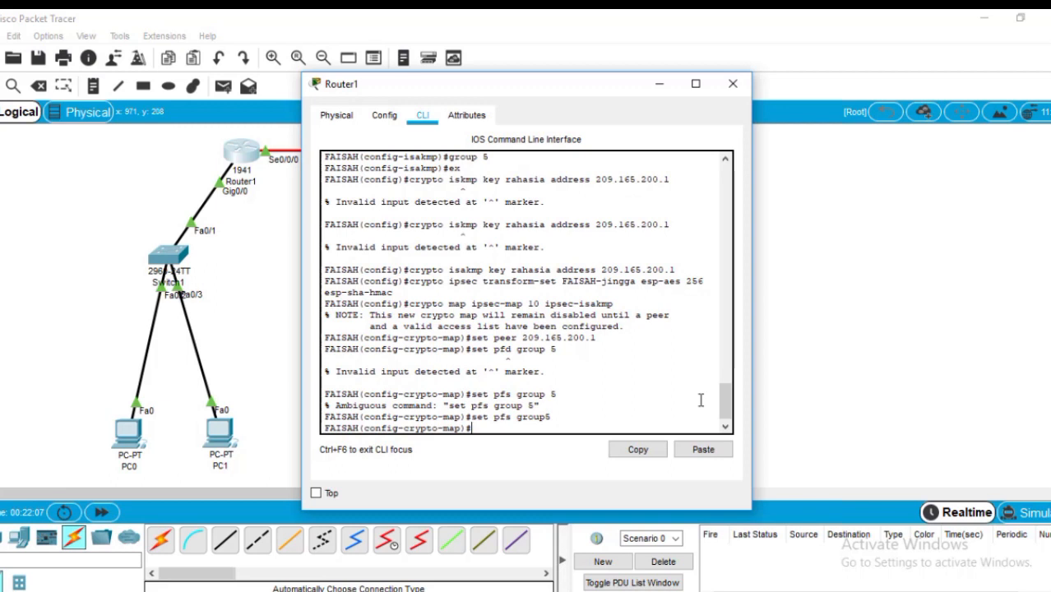
Step: Set the crypto map's security-association lifetime to 86400 seconds
{"action": "type", "text": "set securit"}
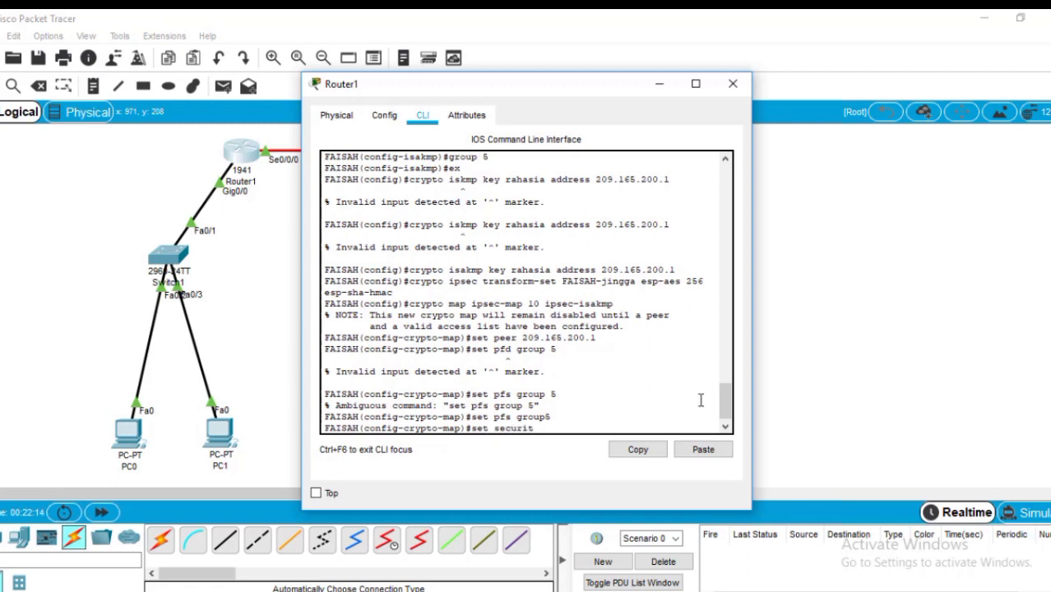
{"action": "type", "text": "y-association lif"}
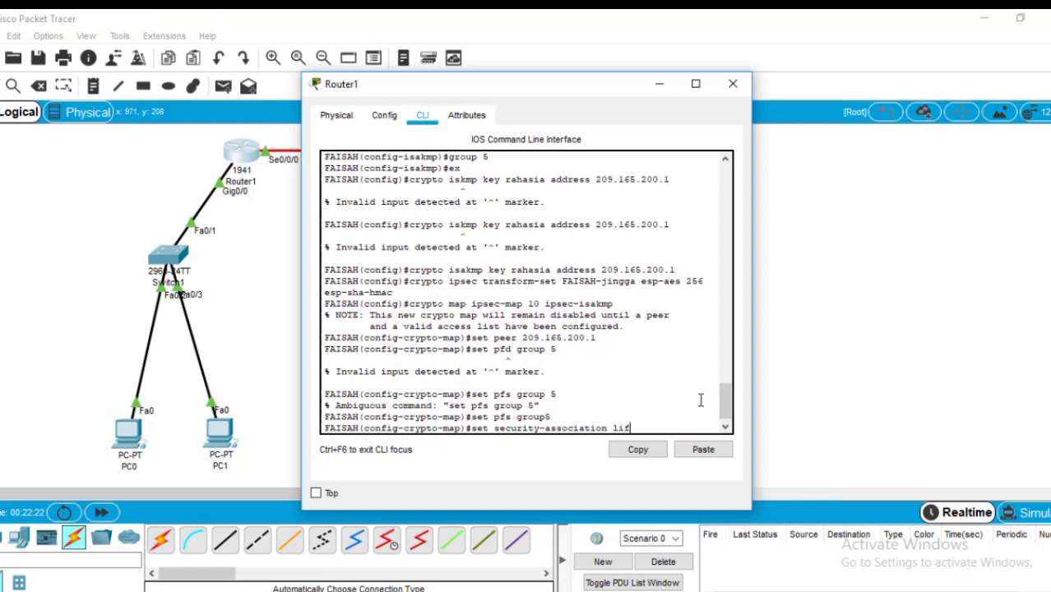
{"action": "type", "text": "etime second "}
{"action": "type", "text": "s 86400"}
{"action": "key", "text": "Return"}
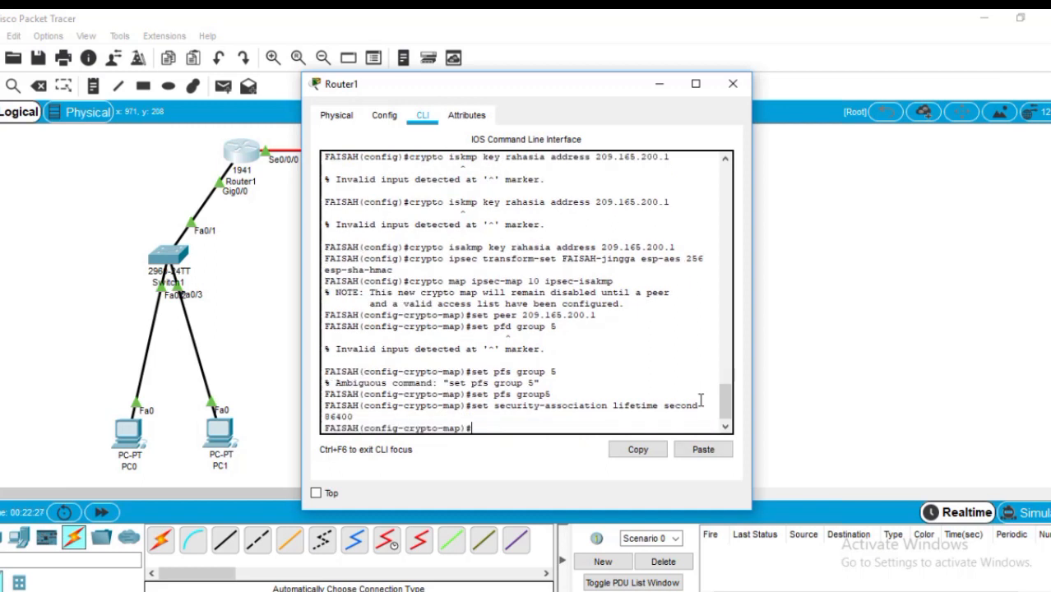
Step: Assign the transform set named with the router's hostname plus -jingga to the crypto map, match address 100, and exit crypto map configuration
{"action": "type", "text": "set transform-set "}
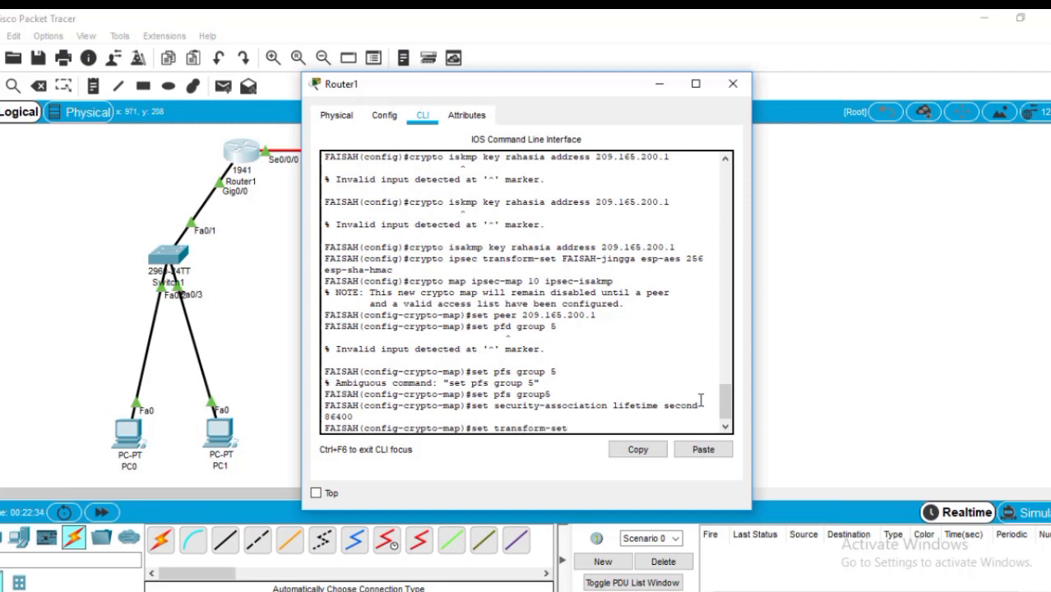
{"action": "type", "text": "FAISAH-jingga"}
{"action": "key", "text": "Return"}
{"action": "type", "text": "match add"}
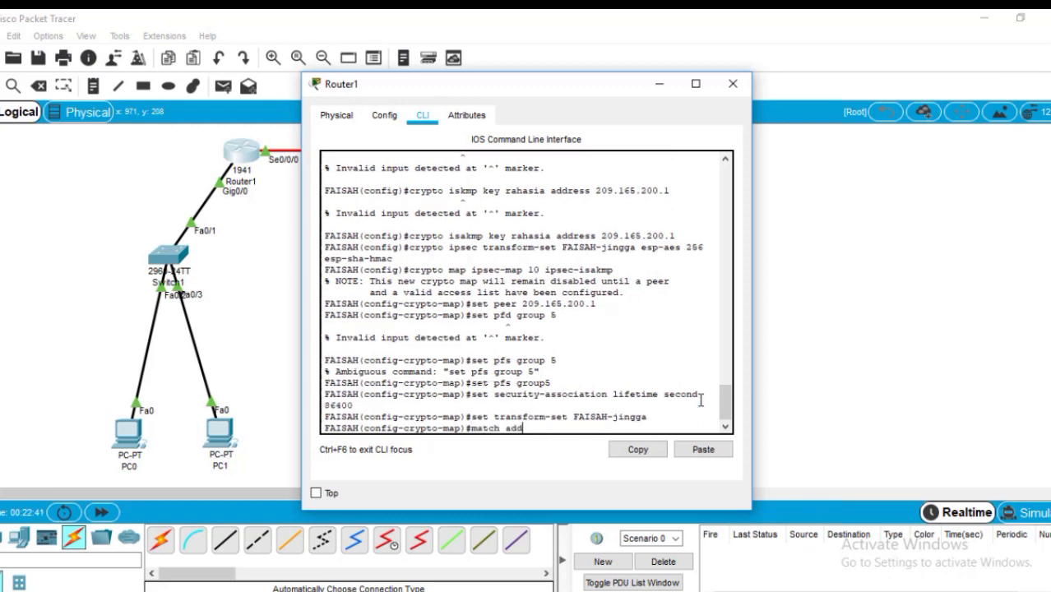
{"action": "type", "text": "ress 100"}
{"action": "key", "text": "Return"}
{"action": "type", "text": "ex"}
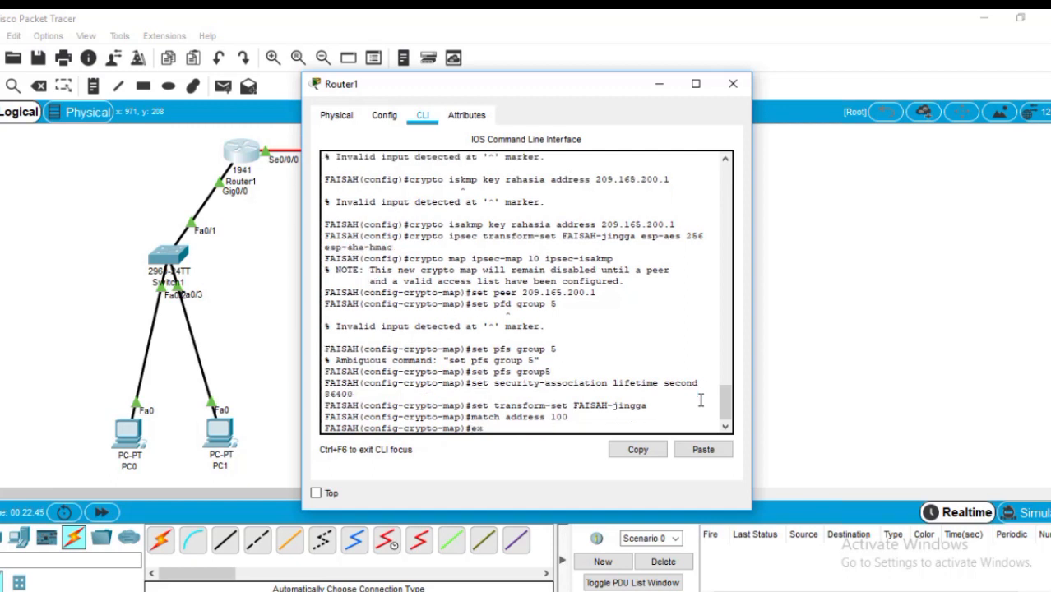
{"action": "key", "text": "Return"}
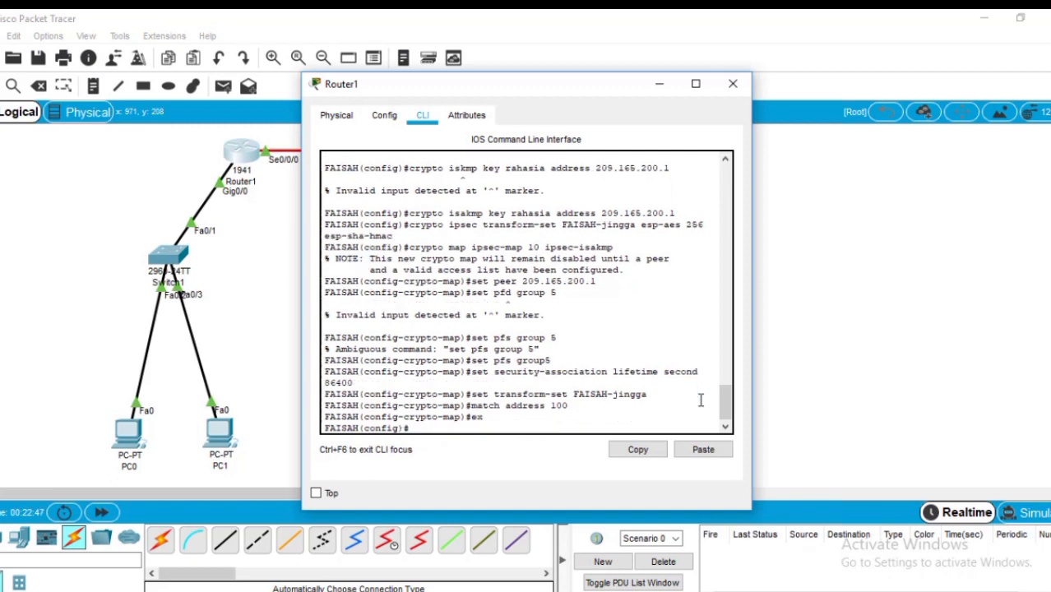
Step: Apply the crypto map ipsec-map to Router1's interface Se0/0/0
{"action": "type", "text": "int se0/0/0"}
{"action": "key", "text": "Return"}
{"action": "type", "text": "cry"}
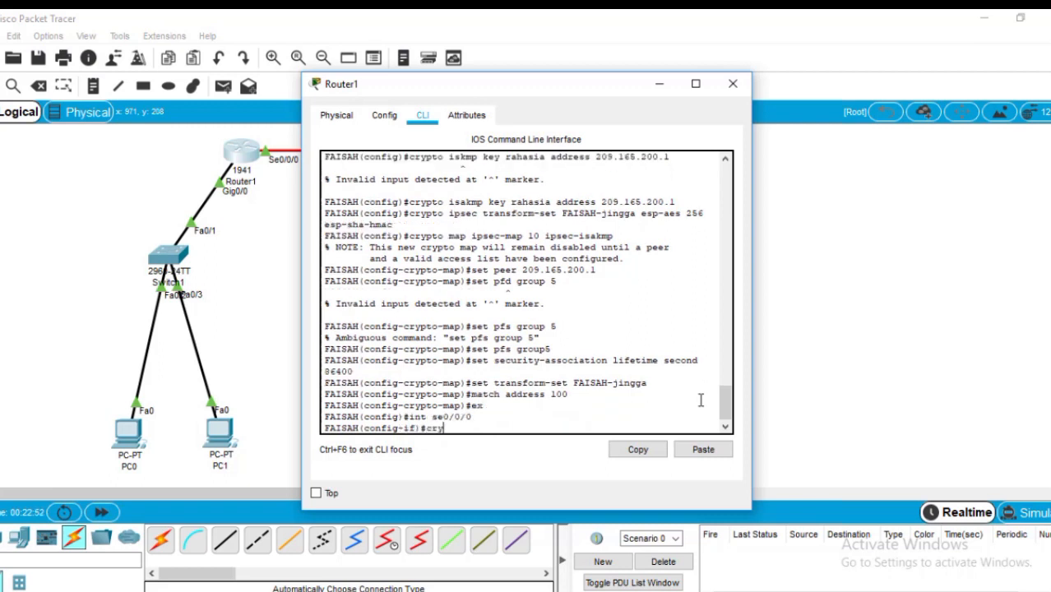
{"action": "type", "text": "pto map ipsec-map"}
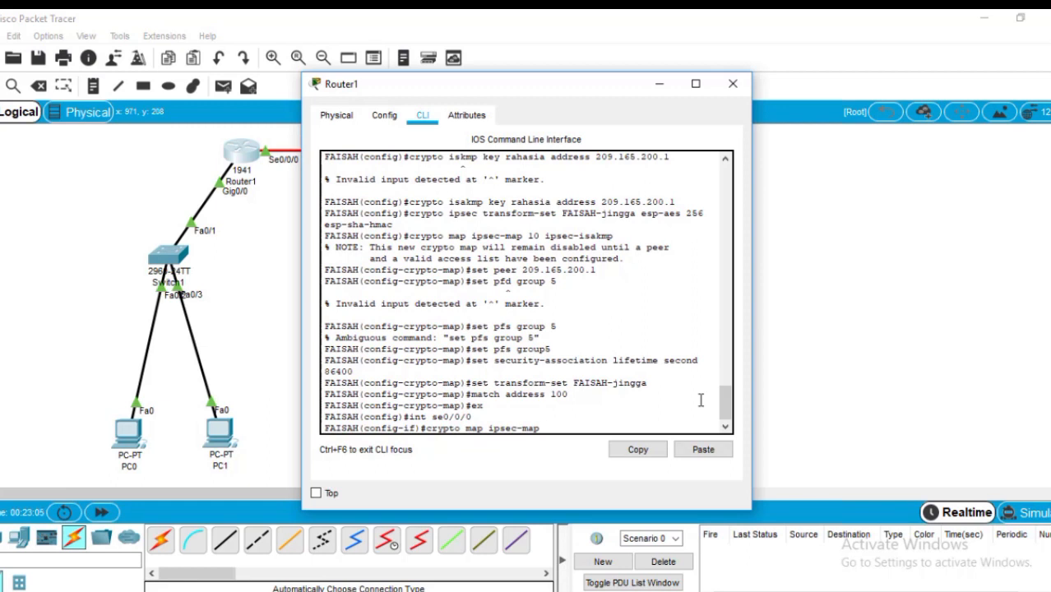
{"action": "key", "text": "Return"}
Step: Add access list 100 permitting IP from 192.168.1.0 0.0.0.255 to 192.168.2.0 0.0.0.255, and close Router1's configuration
{"action": "type", "text": "acc"}
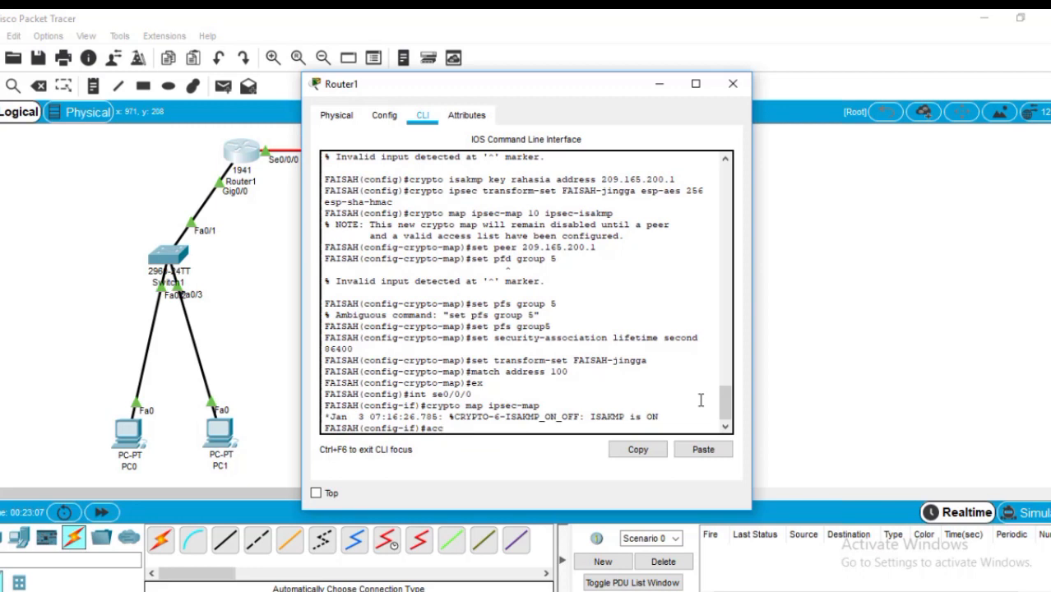
{"action": "type", "text": "ess-list 100"}
{"action": "type", "text": "permit"}
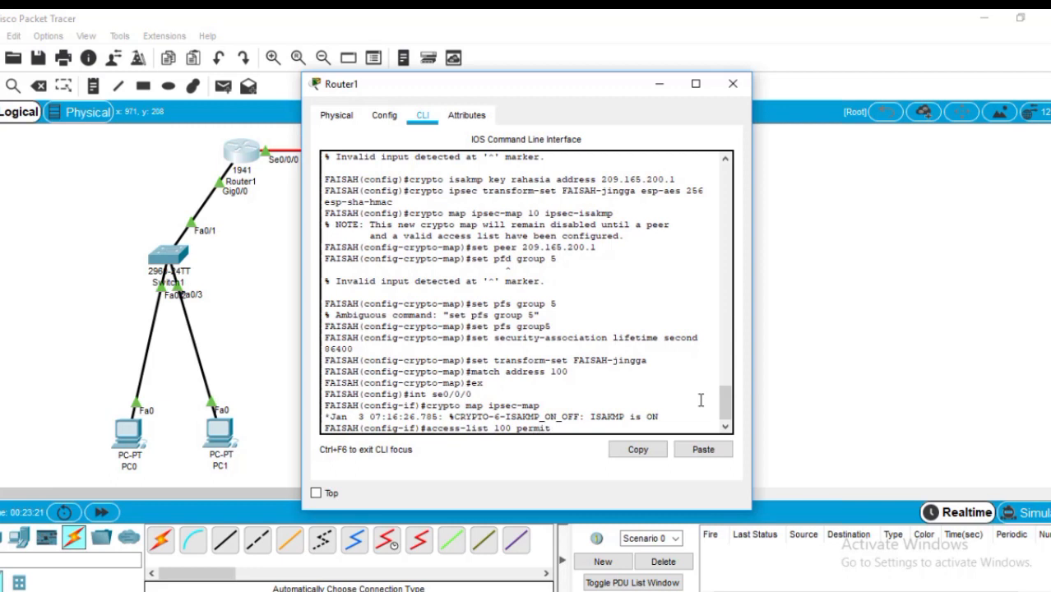
{"action": "type", "text": " ip 192.168.1.0 0.0.0."}
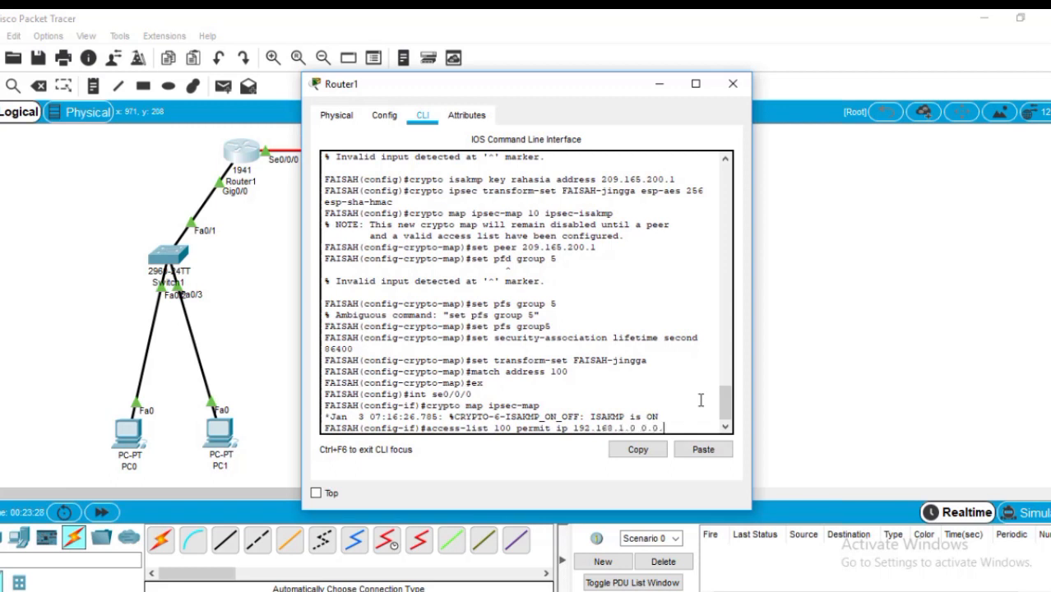
{"action": "type", "text": "255 192"}
{"action": "type", "text": ".168."}
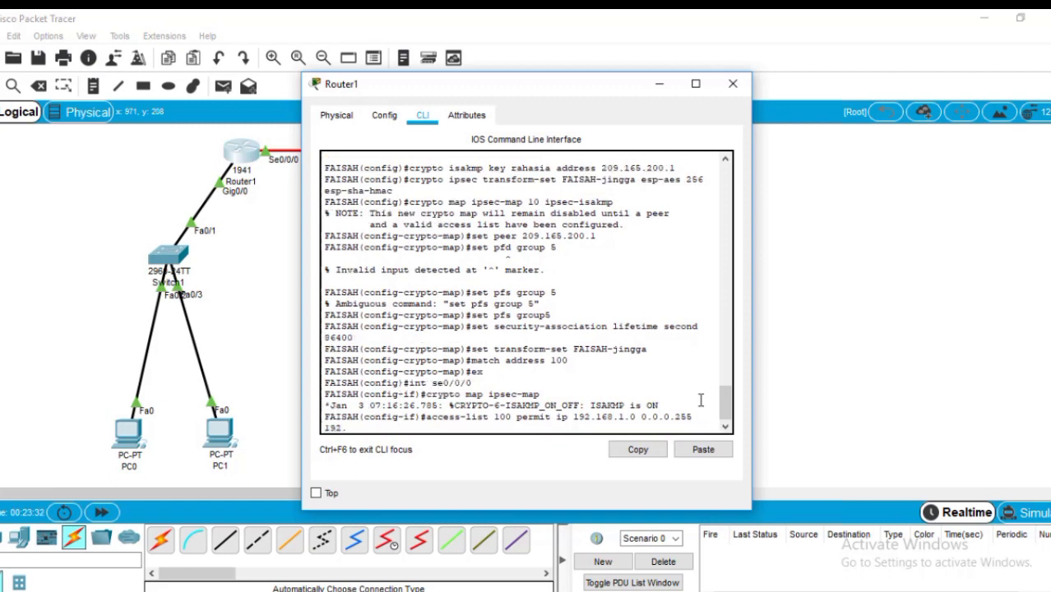
{"action": "type", "text": "20."}
{"action": "key", "text": "BackSpace"}
{"action": "key", "text": "BackSpace"}
{"action": "type", "text": ".0 0.0.0.255"}
{"action": "key", "text": "Return"}
{"action": "type", "text": "exit"}
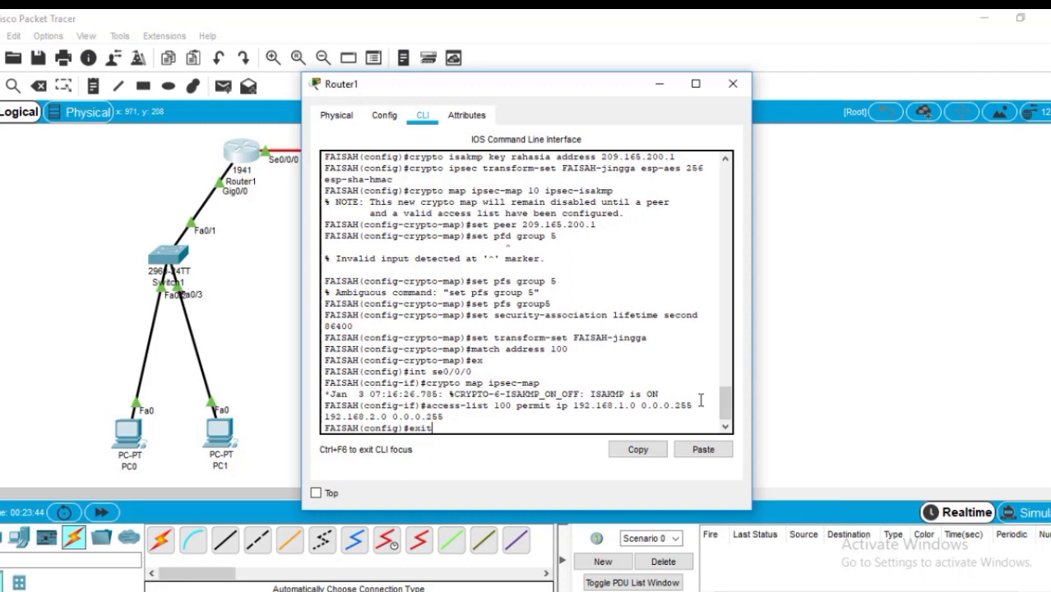
{"action": "key", "text": "Return"}
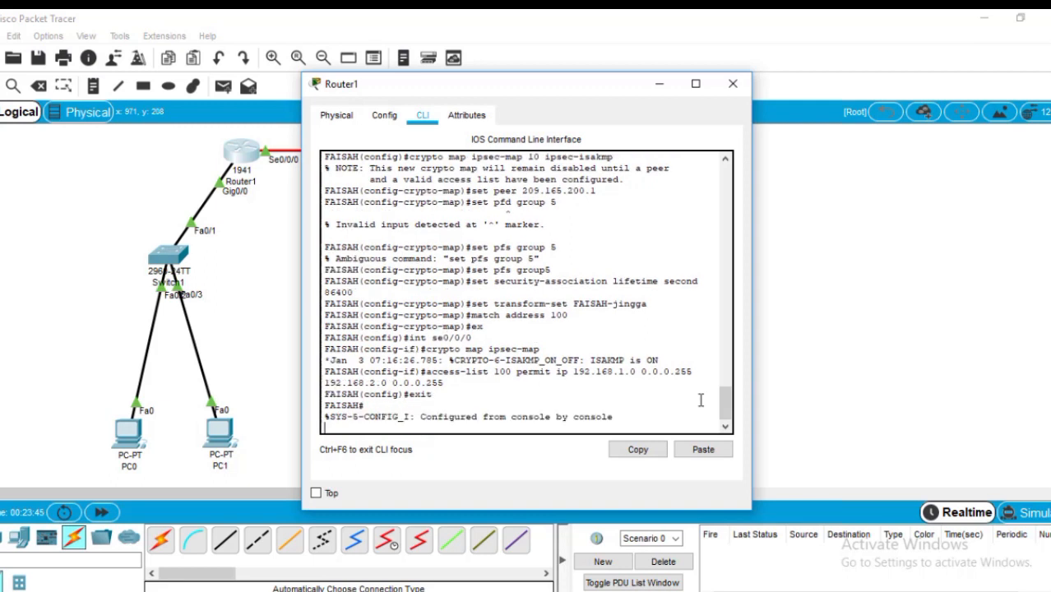
{"action": "left_click", "coordinate": [733, 85]}
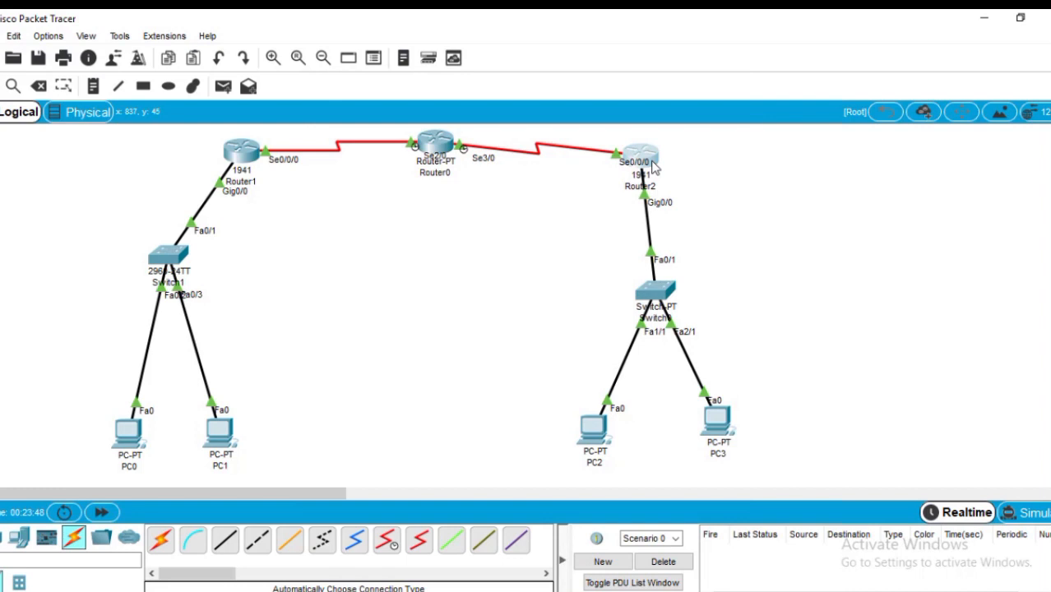
Step: Open Router2's command line and enter global configuration mode
{"action": "left_click", "coordinate": [654, 165]}
{"action": "key", "text": "Return"}
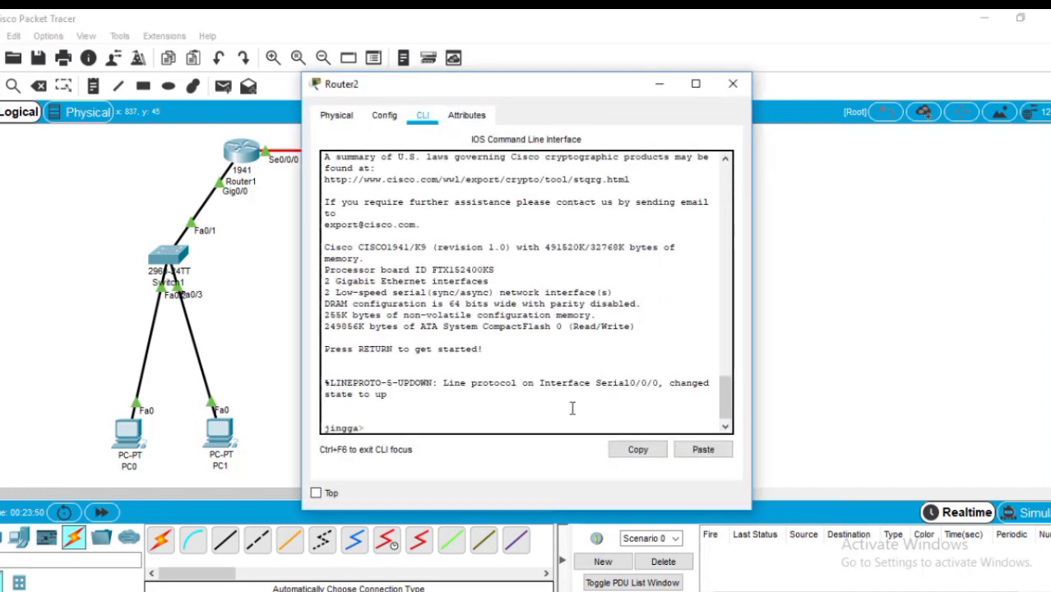
{"action": "type", "text": "enable"}
{"action": "key", "text": "Return"}
{"action": "type", "text": "conf t"}
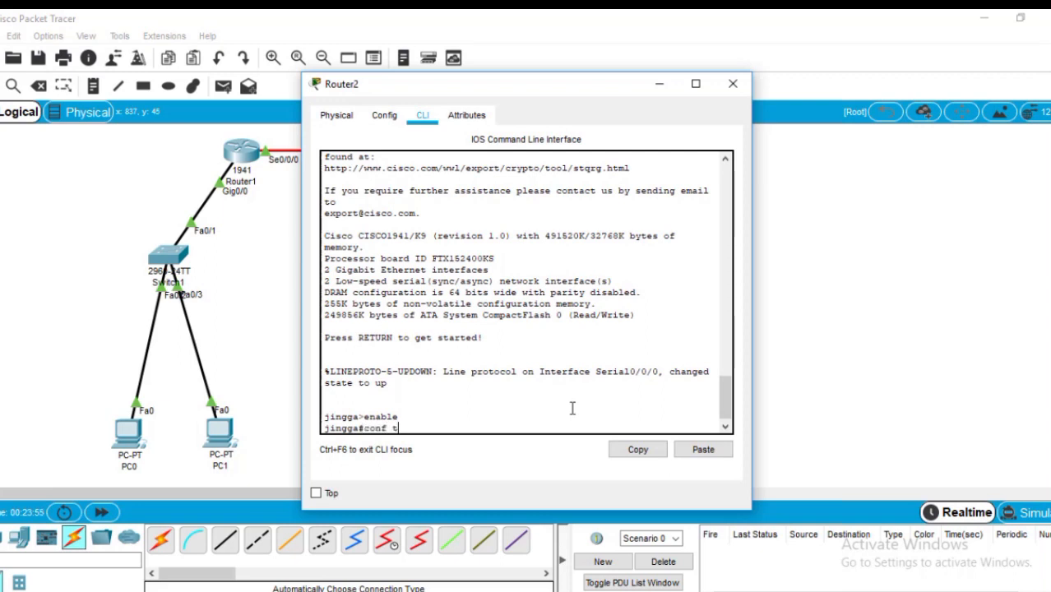
{"action": "key", "text": "Return"}
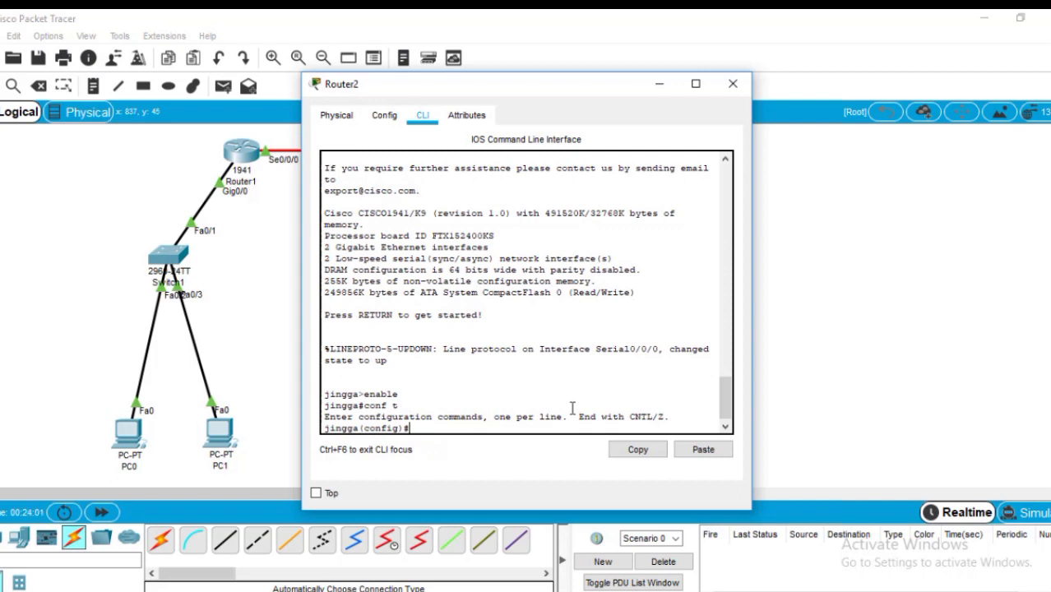
Step: Create ISAKMP policy 10 on Router2 with AES 256 encryption
{"action": "type", "text": "crypto isakmp policy 10"}
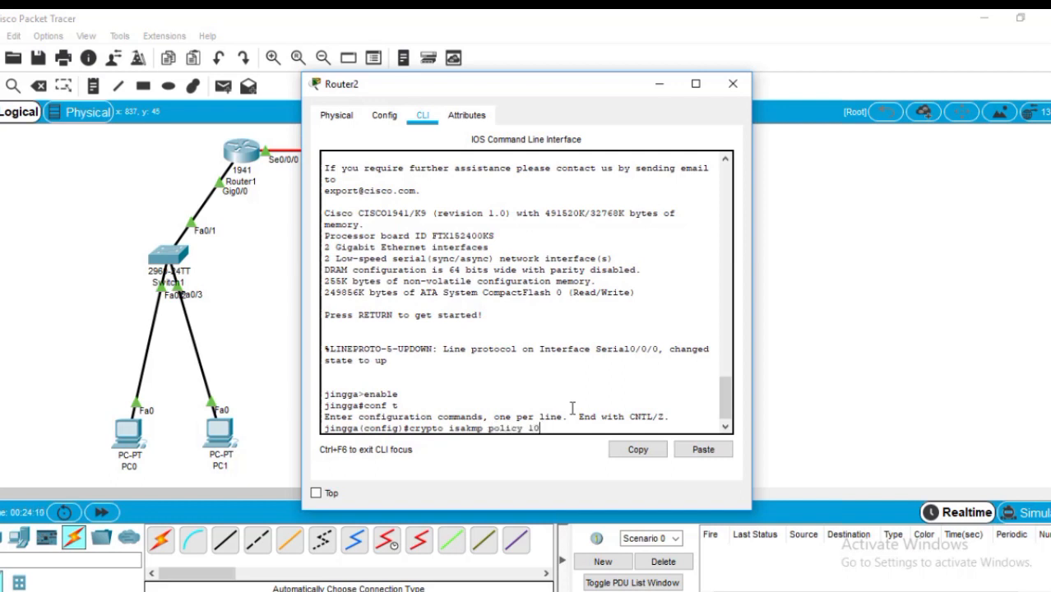
{"action": "key", "text": "Return"}
{"action": "type", "text": "encryp"}
{"action": "type", "text": "ion aes 256"}
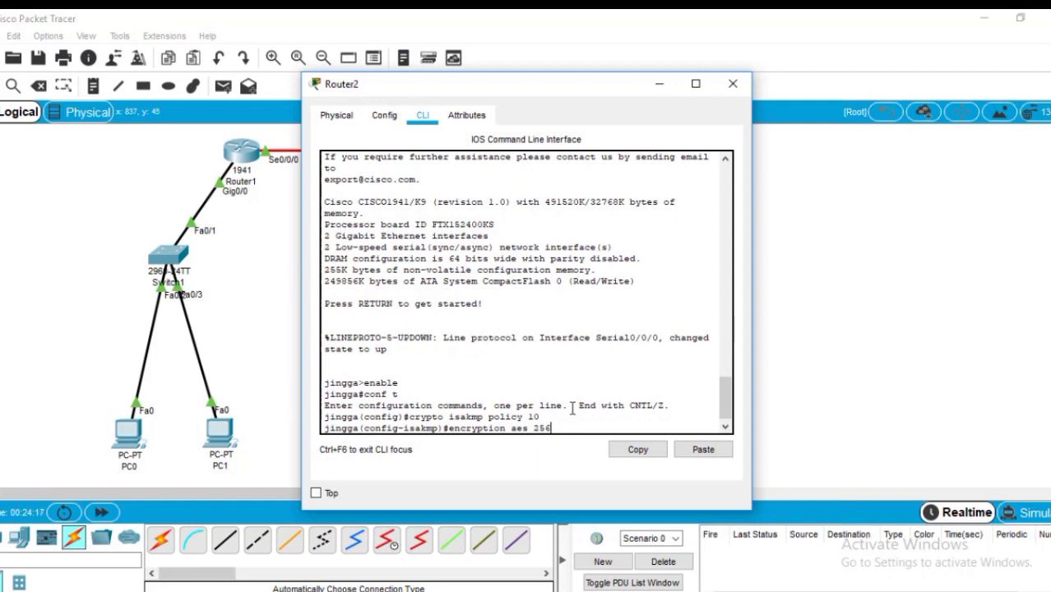
{"action": "key", "text": "Return"}
Step: Set the ISAKMP policy's authentication to pre-share and its group to 5, and exit the policy configuration
{"action": "type", "text": "authen"}
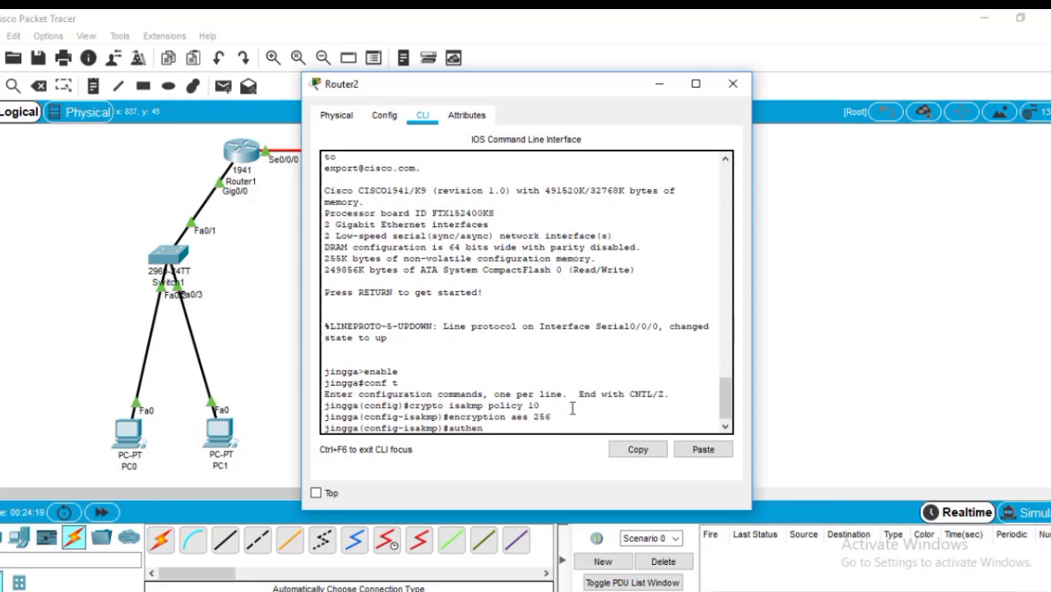
{"action": "type", "text": "tication pre-share"}
{"action": "key", "text": "Return"}
{"action": "type", "text": "gr"}
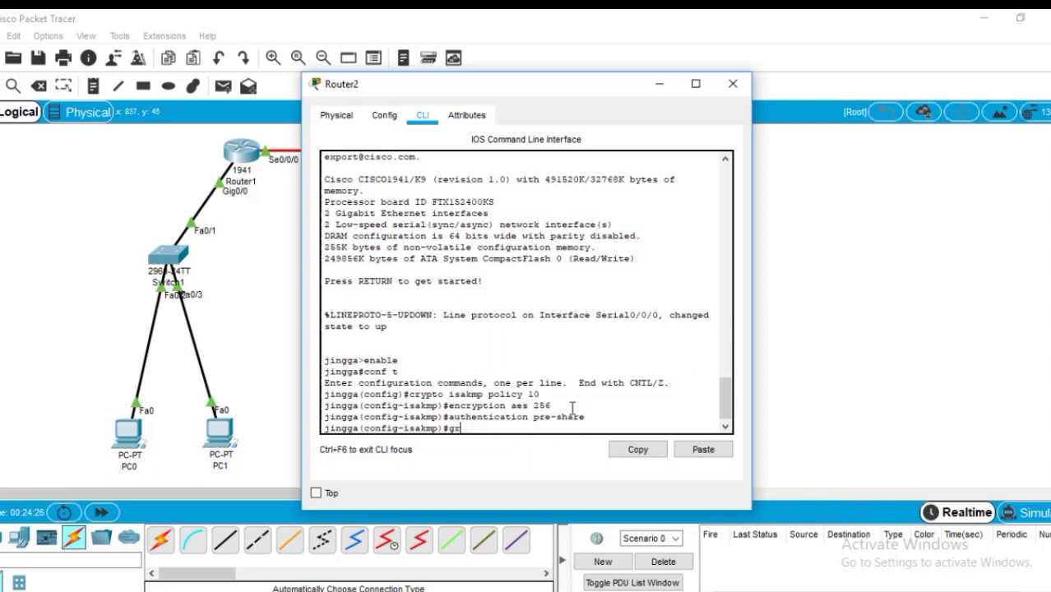
{"action": "type", "text": "oup 5"}
{"action": "key", "text": "Return"}
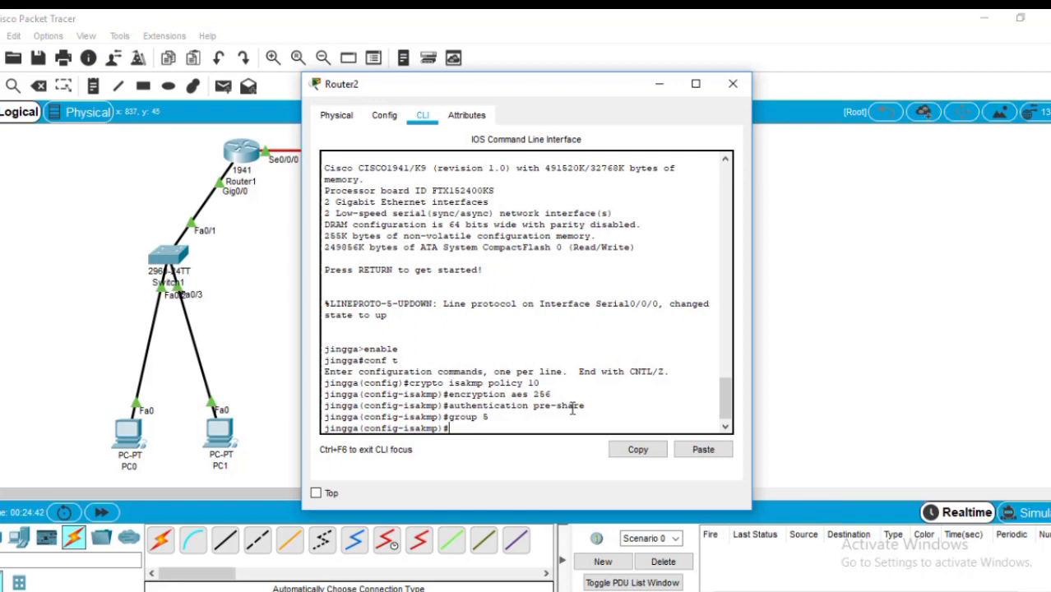
{"action": "type", "text": "ex"}
{"action": "key", "text": "Return"}
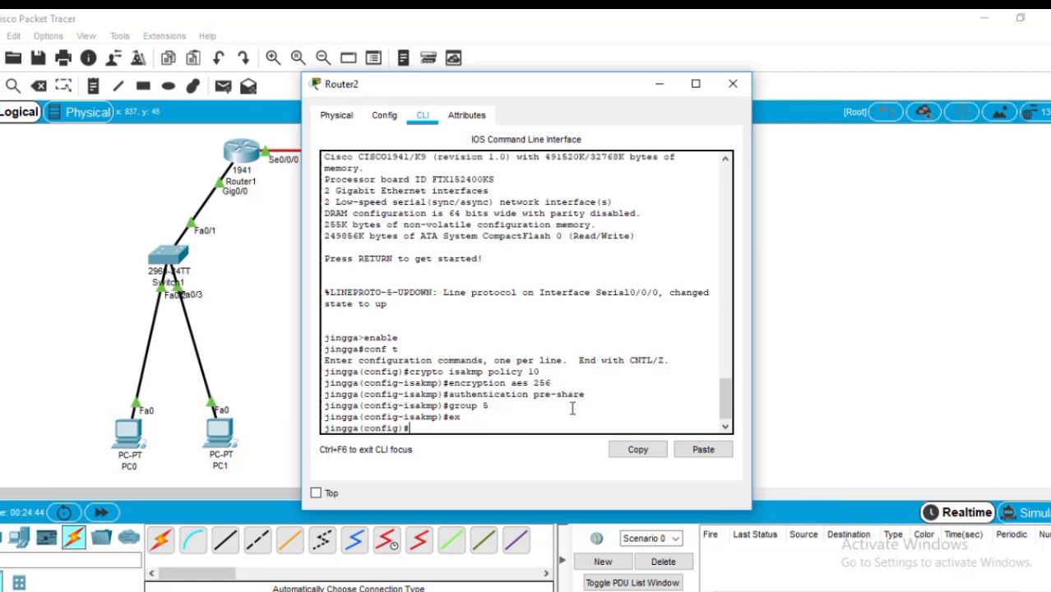
Step: Define the ISAKMP pre-shared key on Router2 for the peer address 209.165.100.1
{"action": "type", "text": "crypto isakmp ke"}
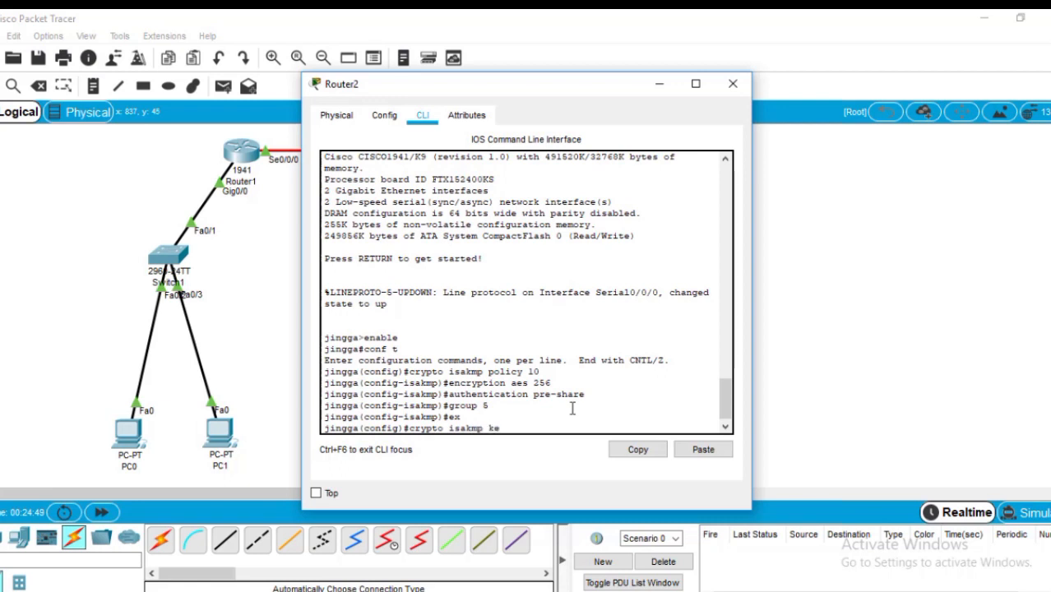
{"action": "type", "text": "y rahasia address 209.16"}
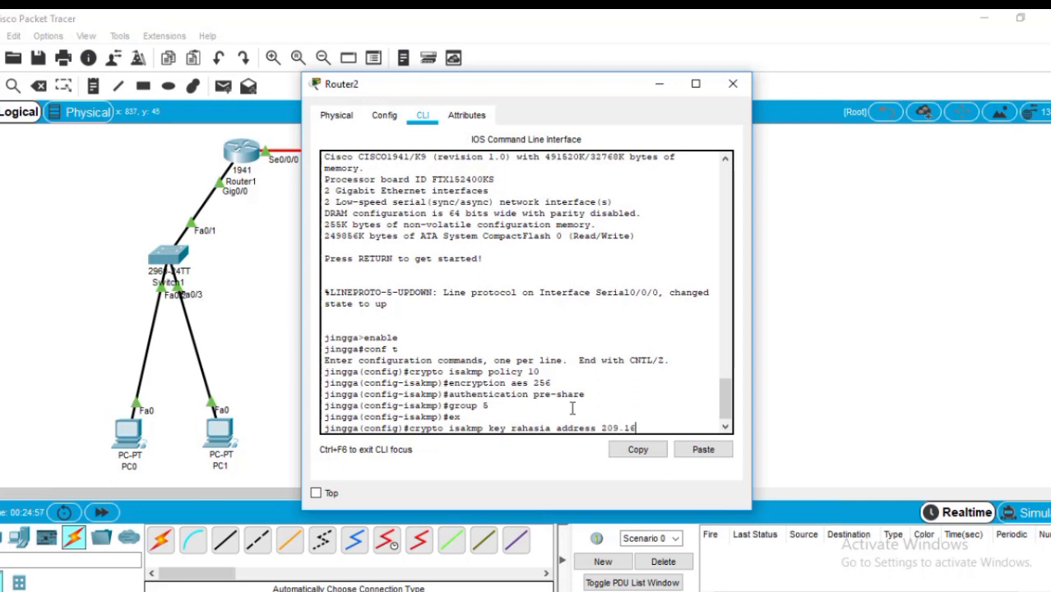
{"action": "type", "text": "5.100.1"}
{"action": "key", "text": "Return"}
Step: Create an IPsec transform set on Router2, named jingga- plus Router1's hostname, using esp-aes 256 and esp-sha-hmac
{"action": "type", "text": "crypto"}
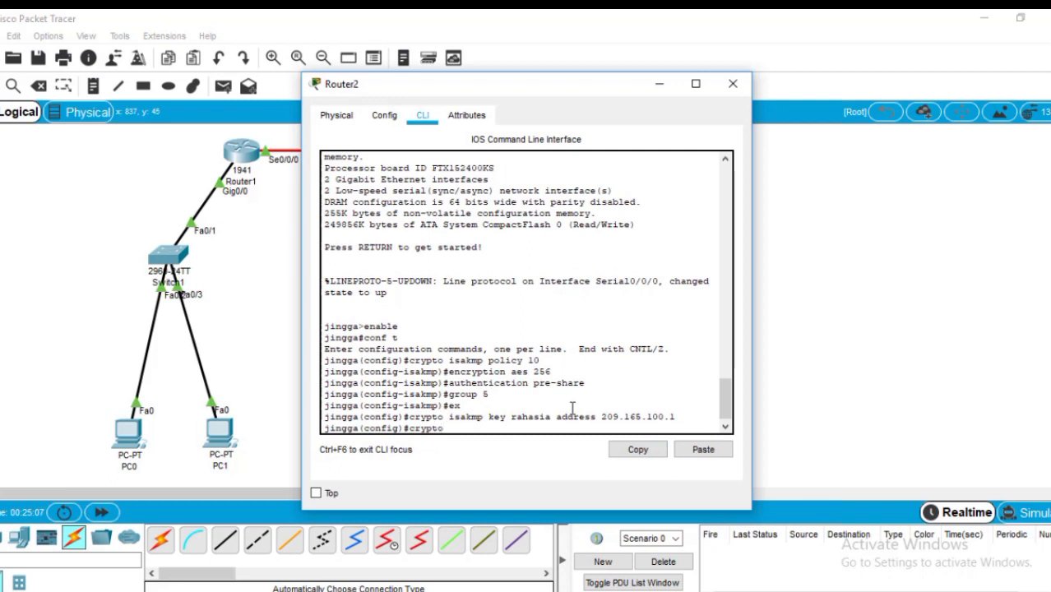
{"action": "type", "text": " ip se"}
{"action": "type", "text": "c"}
{"action": "key", "text": "BackSpace"}
{"action": "key", "text": "BackSpace"}
{"action": "key", "text": "BackSpace"}
{"action": "type", "text": "sec"}
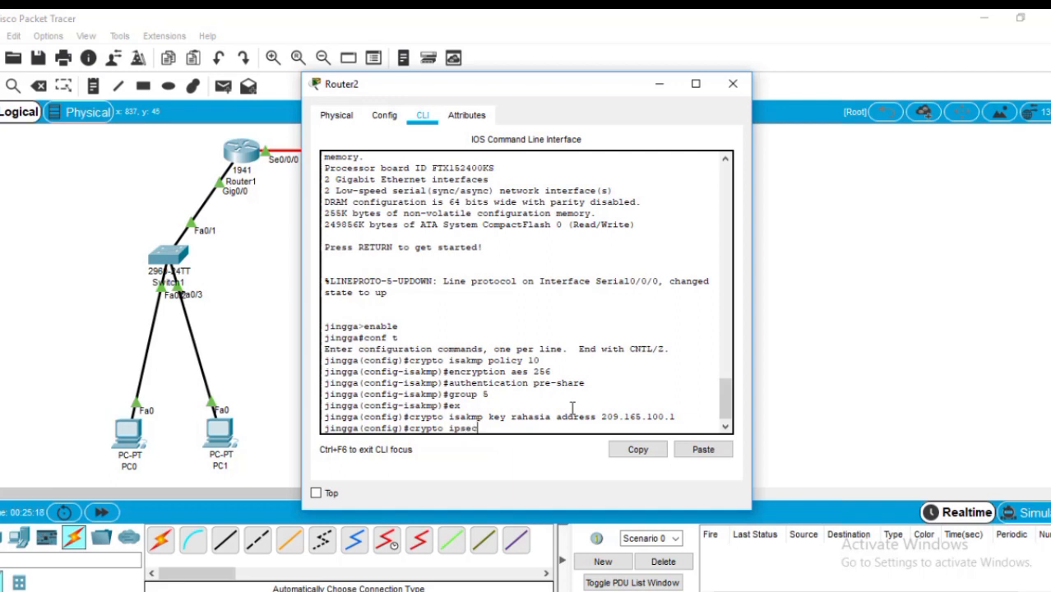
{"action": "type", "text": " transform-set jingga-FAISAH"}
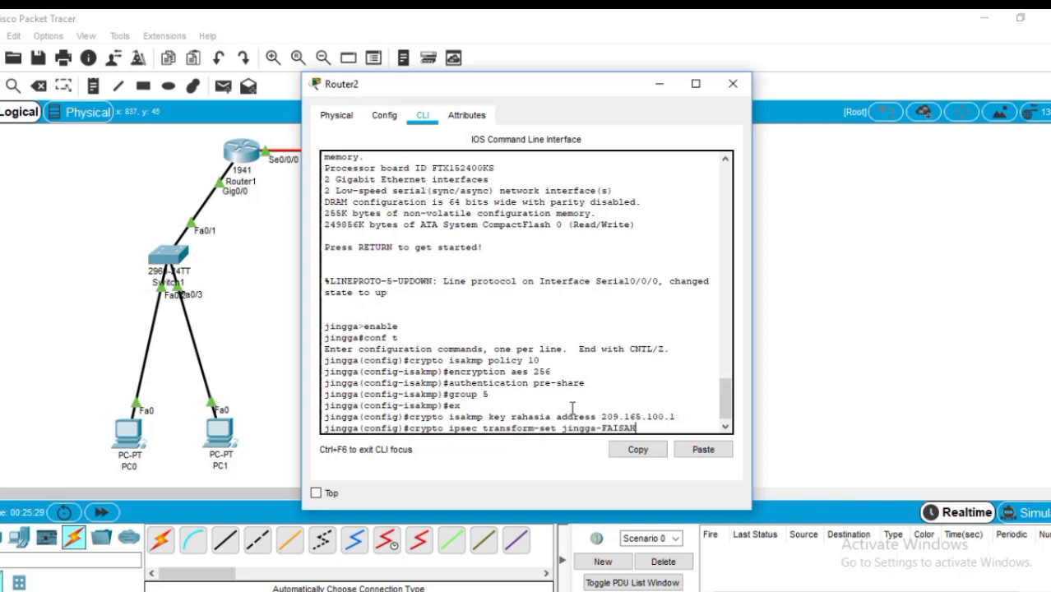
{"action": "type", "text": " esp-aes 256 esp"}
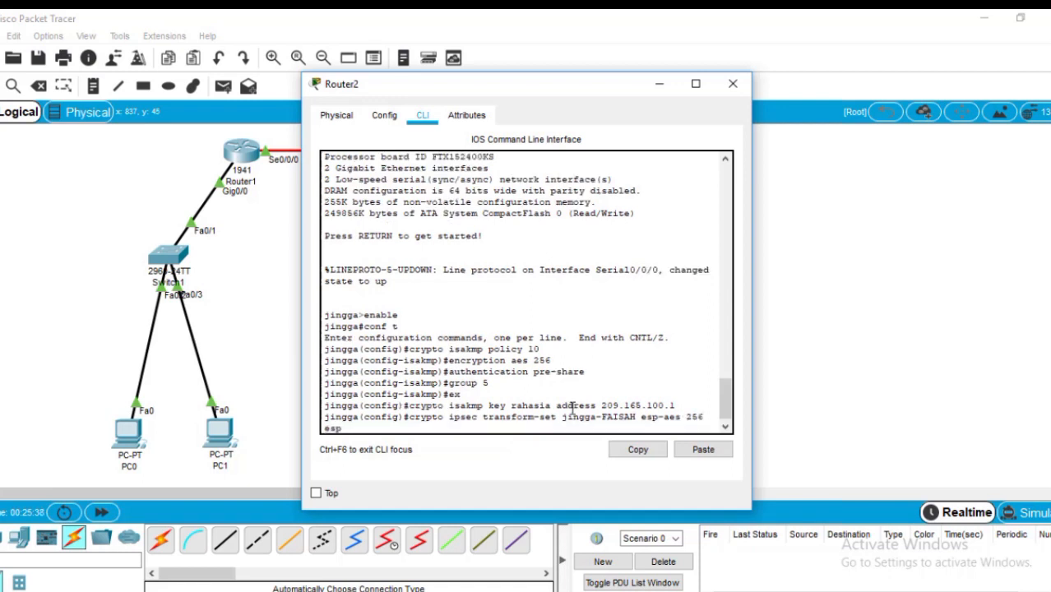
{"action": "type", "text": "-sha-hmac"}
{"action": "key", "text": "Return"}
Step: Create crypto map ipsec-map with sequence 10 as ipsec-isakmp on Router2
{"action": "type", "text": "crypto"}
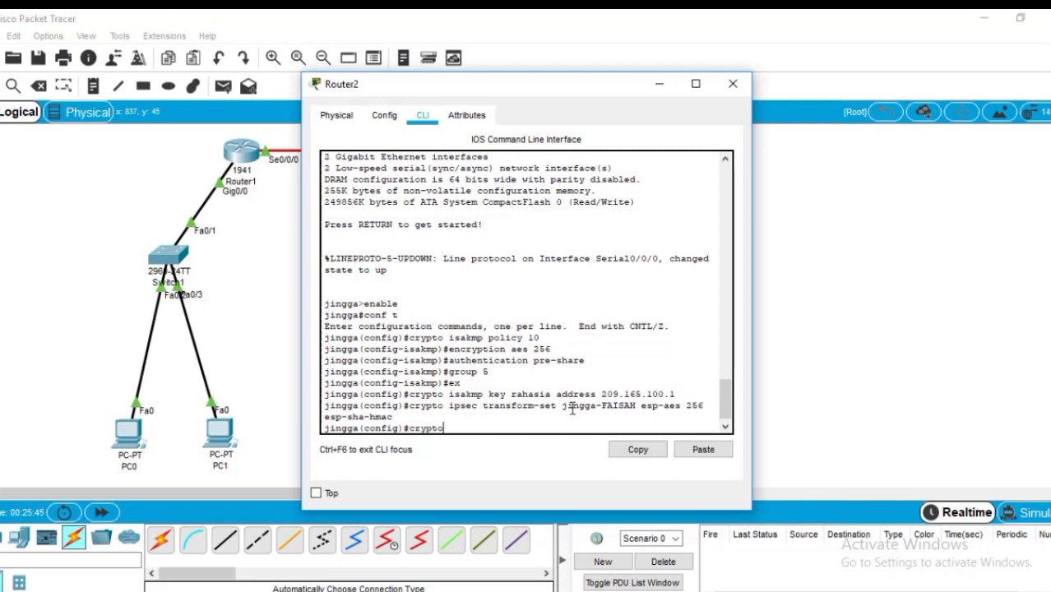
{"action": "type", "text": " map ipsec-map 10"}
{"action": "key", "text": "BackSpace"}
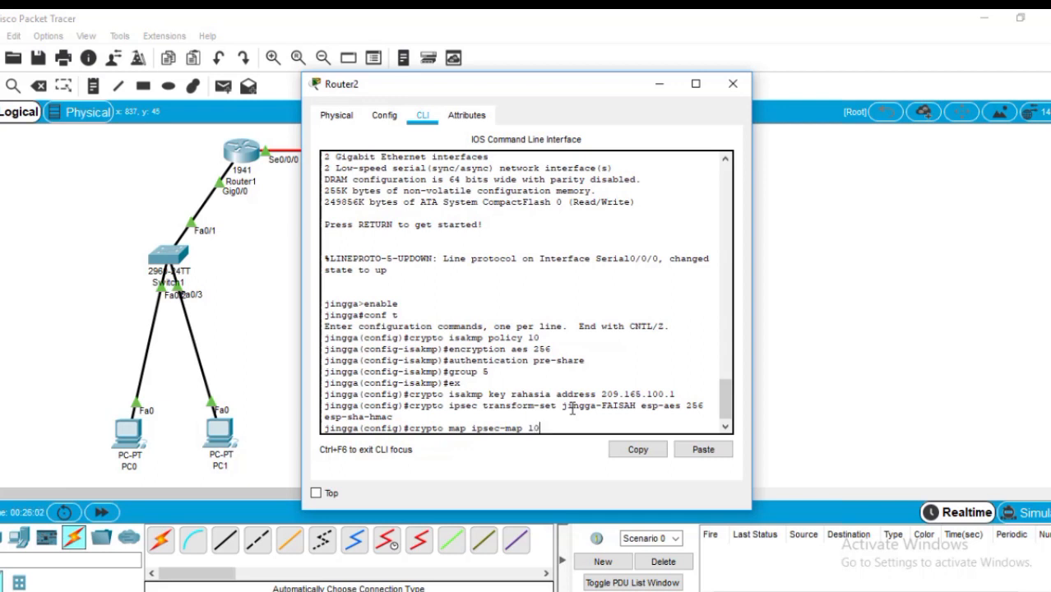
{"action": "type", "text": "0 ipsec-isakmp"}
{"action": "key", "text": "Return"}
Step: Set the crypto map's peer to 209.165.100.1 and its PFS to group5
{"action": "type", "text": "s"}
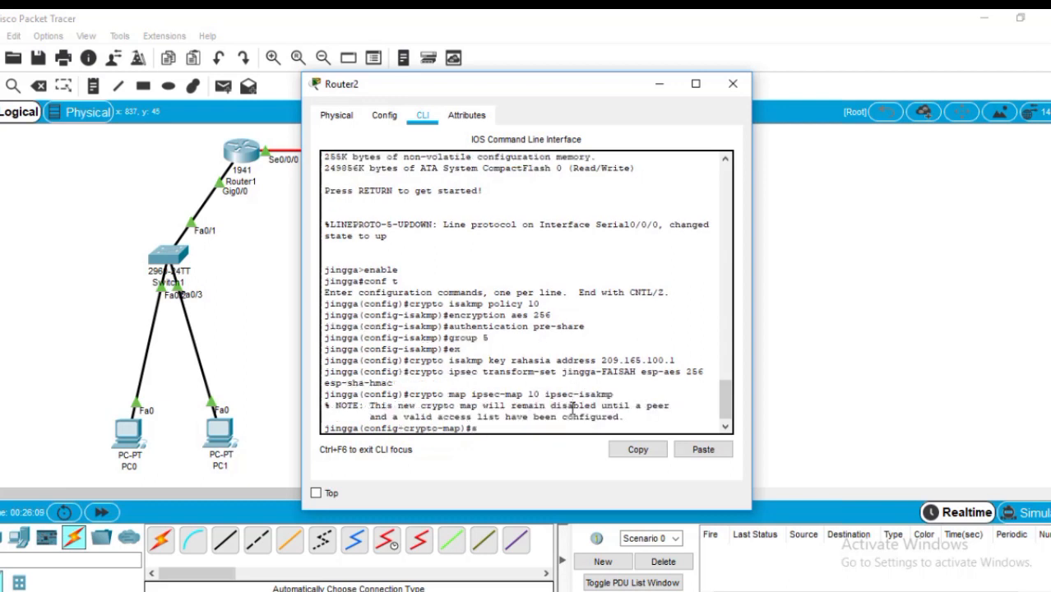
{"action": "type", "text": "et peer 209.165.100.1"}
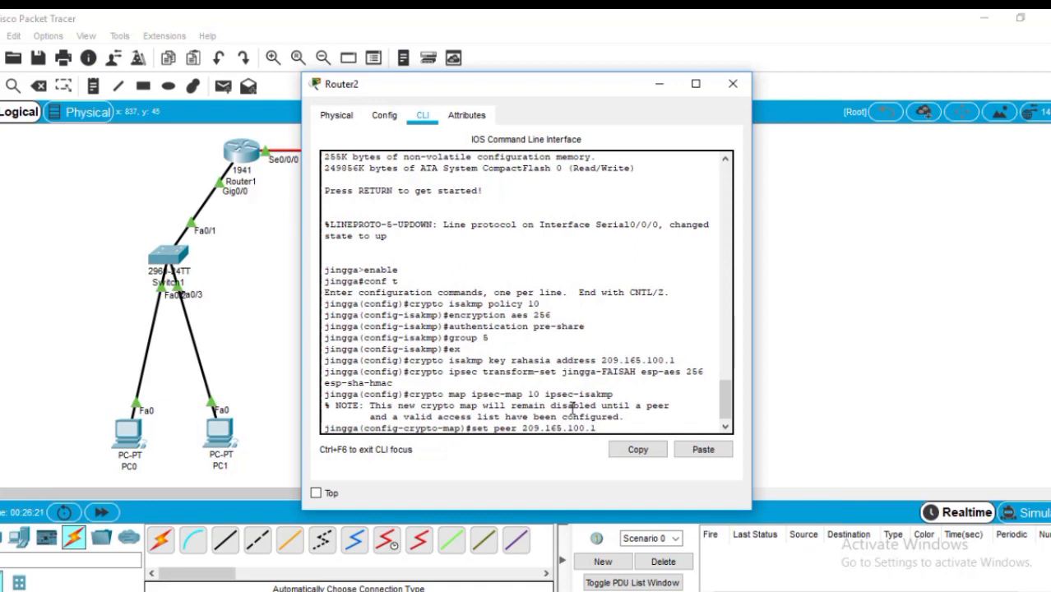
{"action": "key", "text": "Return"}
{"action": "type", "text": "set pfs g"}
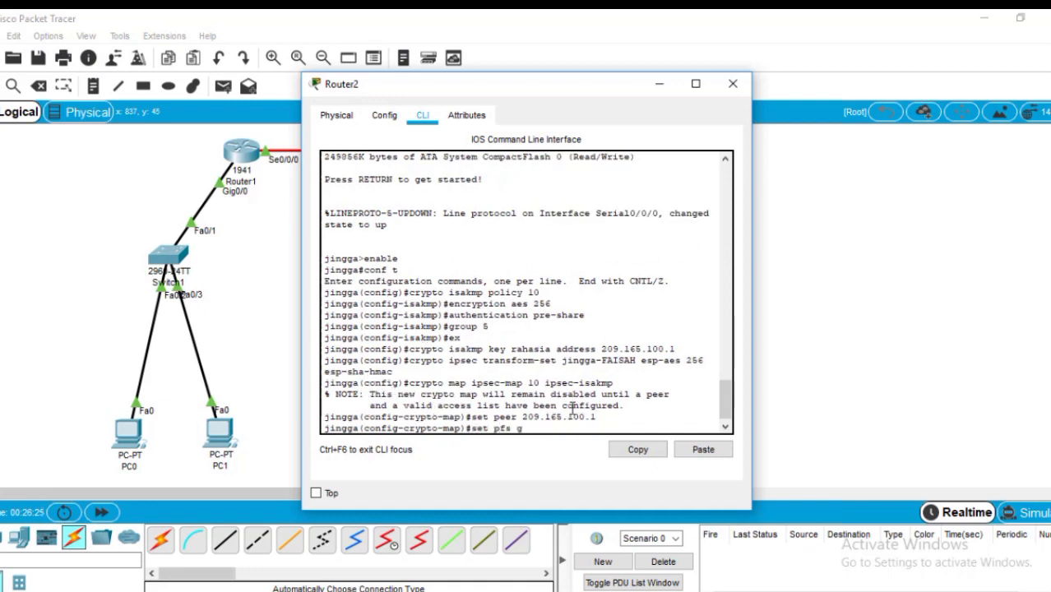
{"action": "type", "text": "ruoup5"}
{"action": "key", "text": "Return"}
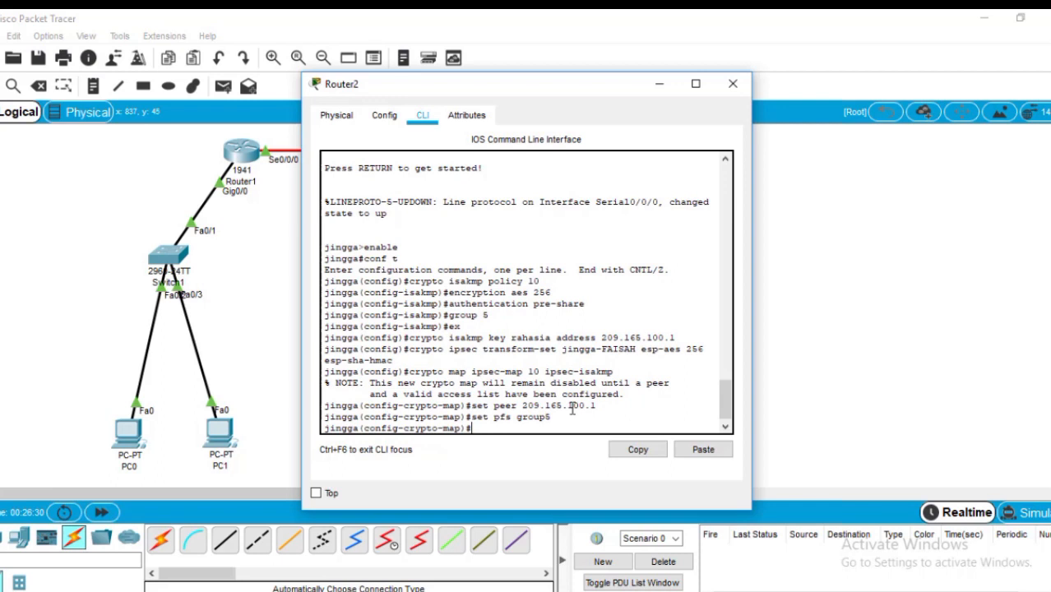
Step: Set the crypto map's security-association lifetime to 86400 seconds
{"action": "type", "text": "set security"}
{"action": "type", "text": "-associ"}
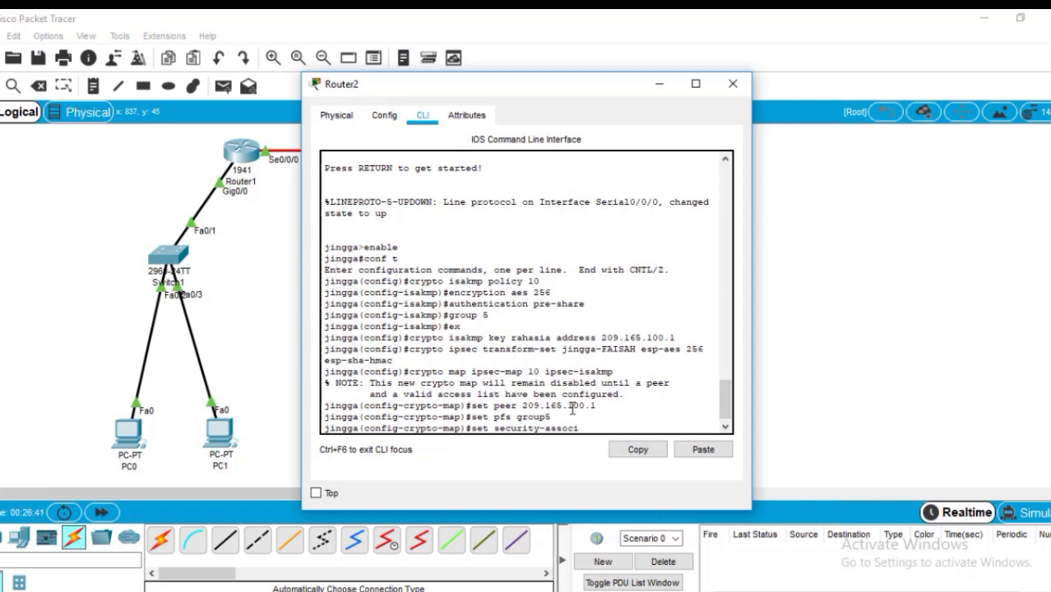
{"action": "type", "text": "ation lifetime second 86"}
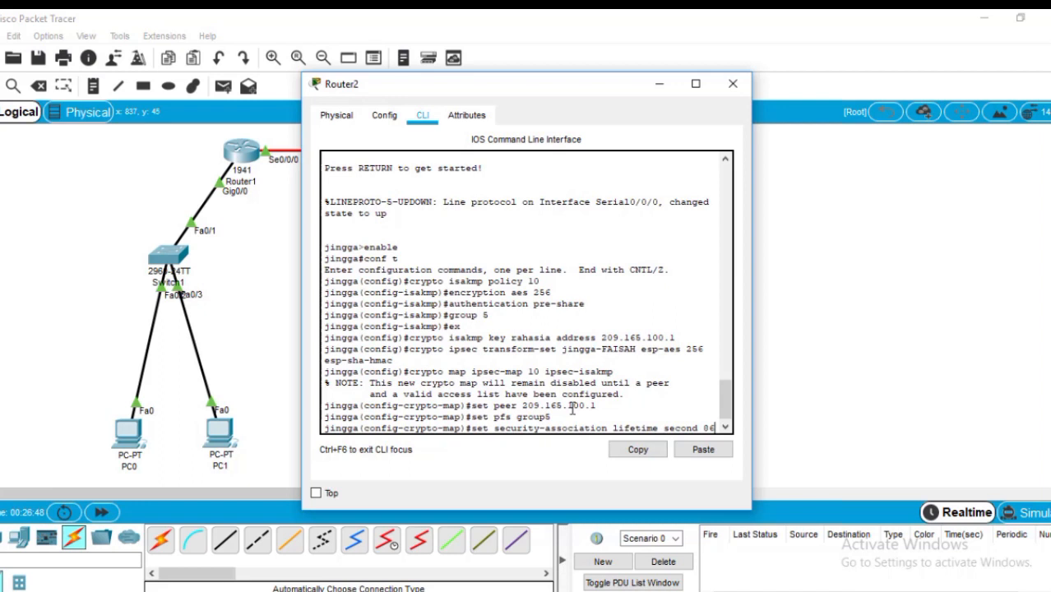
{"action": "type", "text": "5"}
{"action": "key", "text": "BackSpace"}
{"action": "type", "text": "400"}
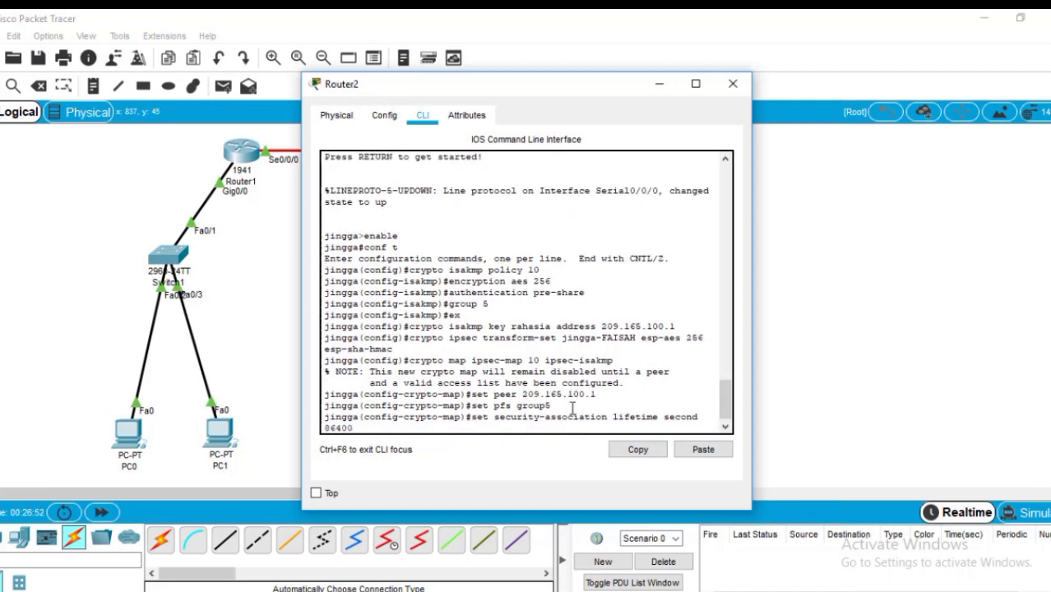
{"action": "key", "text": "Return"}
Step: Assign the IPsec transform set already defined on Router2 to the crypto map
{"action": "type", "text": "set transform-set"}
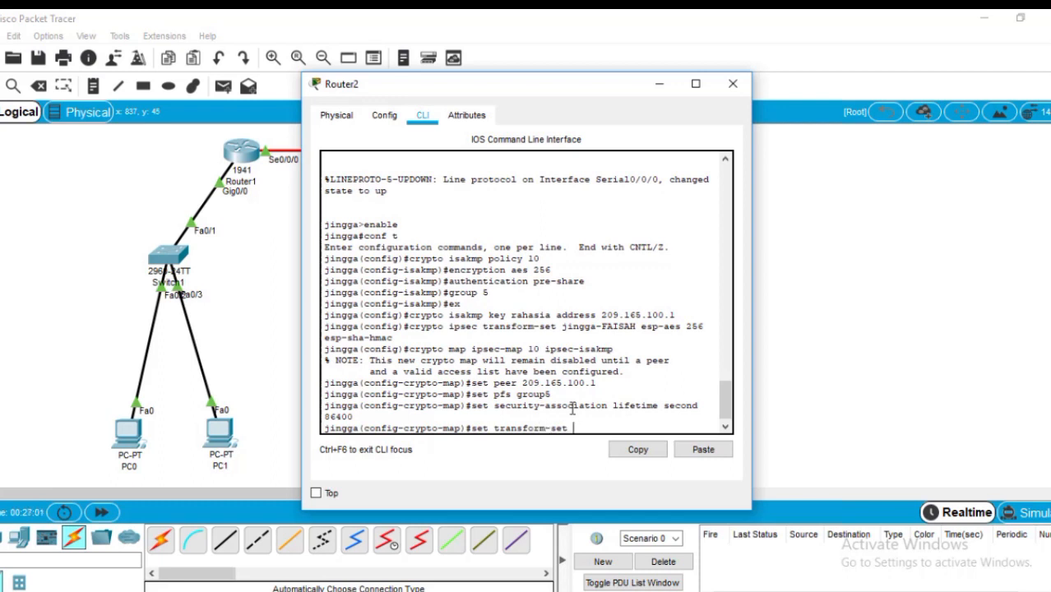
{"action": "type", "text": "jingga-Faisah"}
{"action": "key", "text": "BackSpace"}
{"action": "key", "text": "BackSpace"}
{"action": "key", "text": "BackSpace"}
{"action": "key", "text": "BackSpace"}
{"action": "key", "text": "BackSpace"}
{"action": "type", "text": "AISAH"}
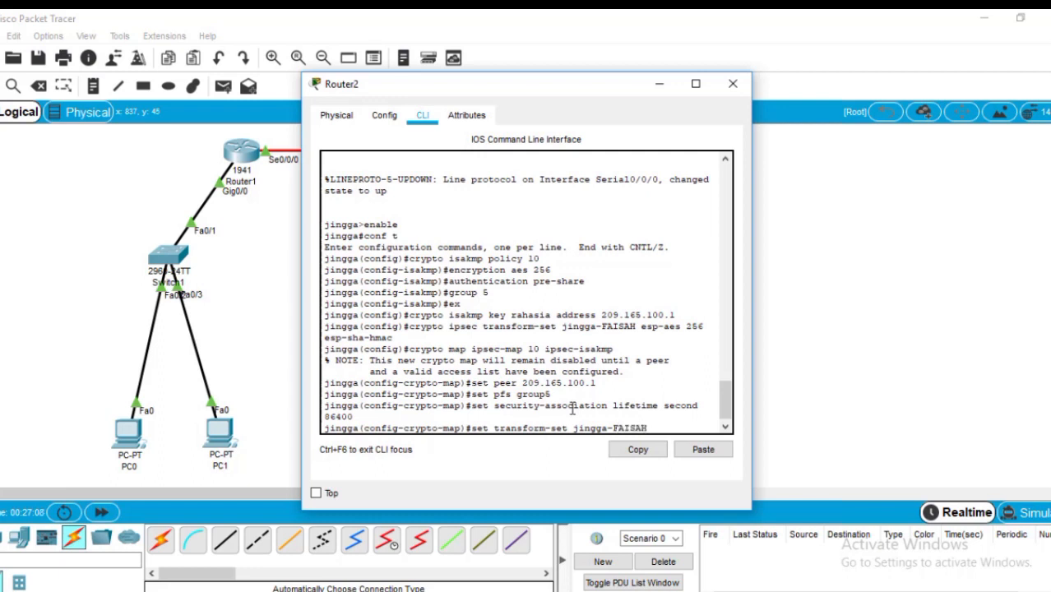
{"action": "key", "text": "Return"}
Step: Match the crypto map to address list 100 and exit the crypto map configuration
{"action": "type", "text": "matc"}
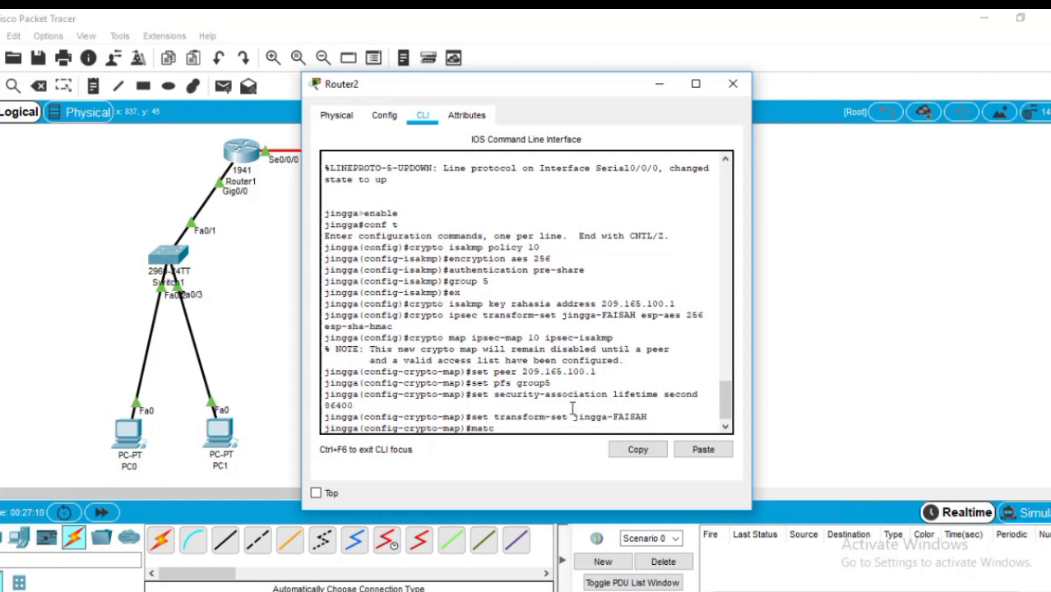
{"action": "type", "text": "h address"}
{"action": "type", "text": "100"}
{"action": "key", "text": "Return"}
{"action": "type", "text": "ex"}
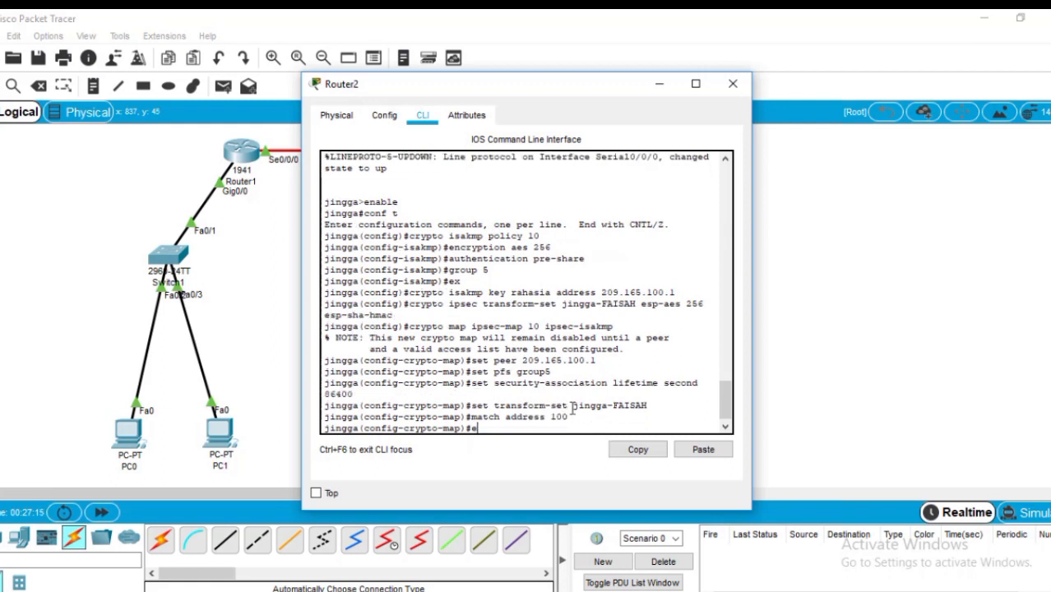
{"action": "key", "text": "Return"}
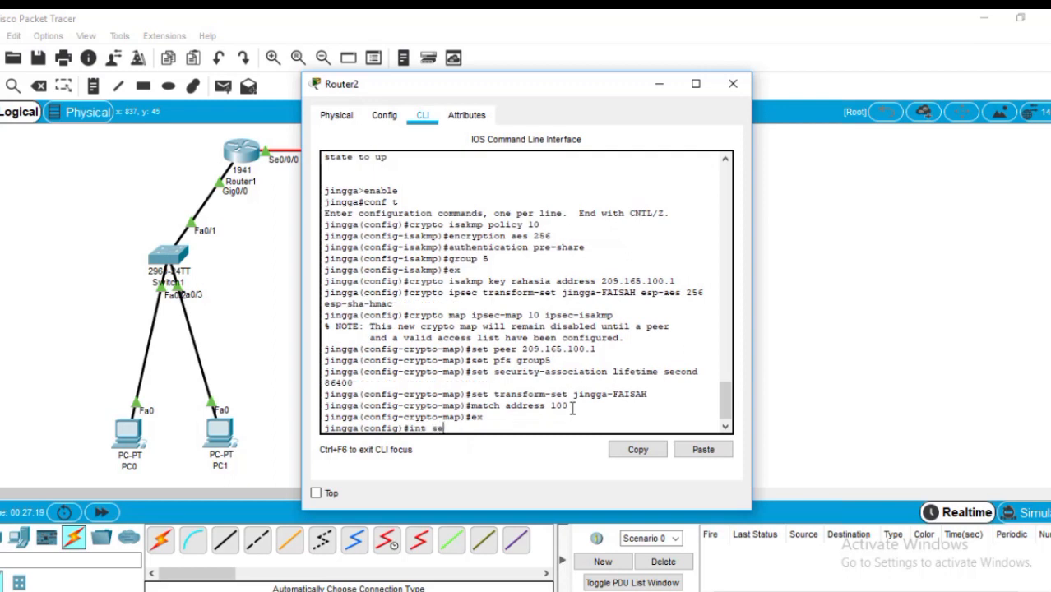
Step: Apply crypto map ipsec-map to Router2's interface se0/0/0
{"action": "type", "text": "int se0/0/0"}
{"action": "key", "text": "Return"}
{"action": "type", "text": "config-if)#cry"}
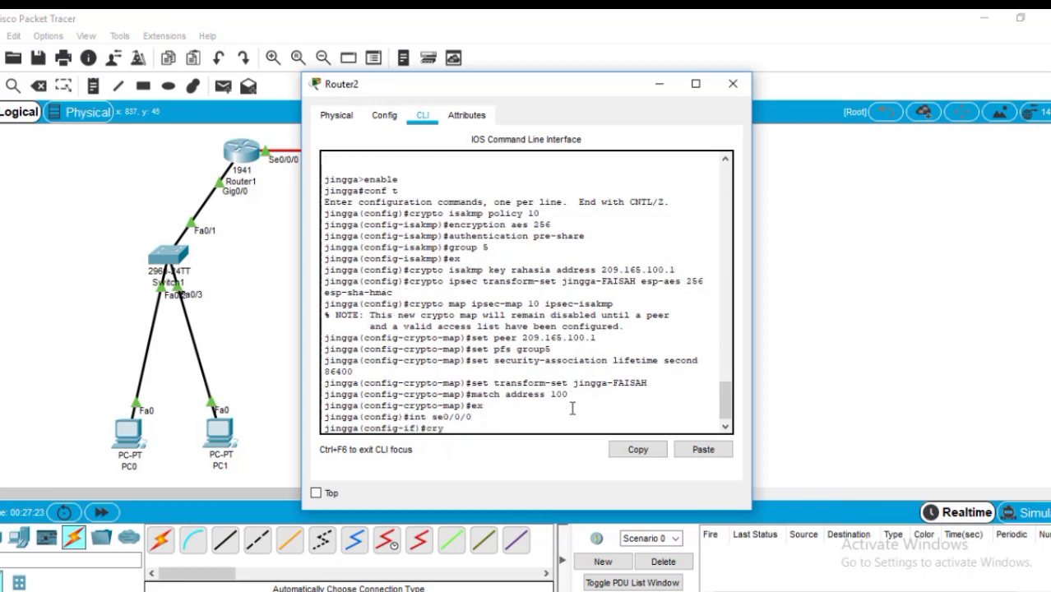
{"action": "type", "text": "pto map ipsec-map"}
{"action": "key", "text": "Return"}
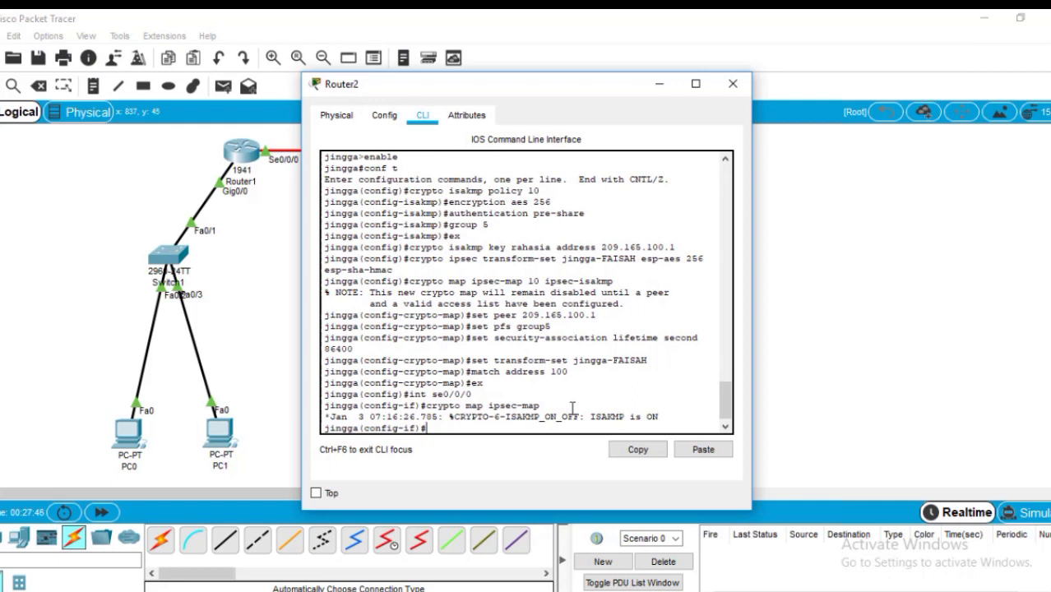
Step: Add access list 100 permitting IP from 192.168.2.0 0.0.0.255 to 192.168.1.0 0.0.0.255, then exit configuration mode and close Router2
{"action": "type", "text": "ccess-list 100 permit"}
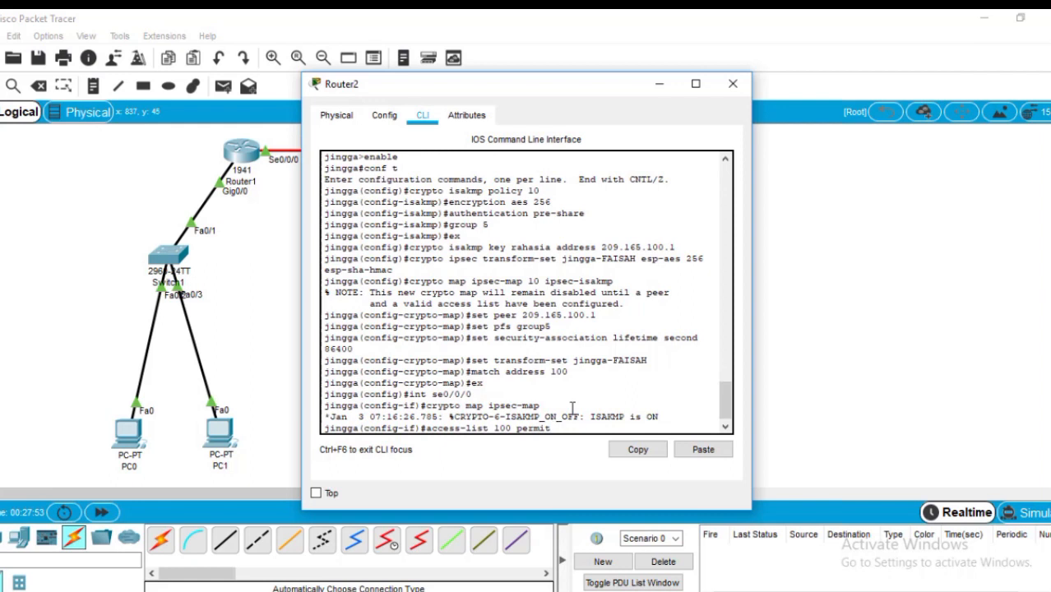
{"action": "type", "text": " ip 192.168.2.0 0.0.0.255"}
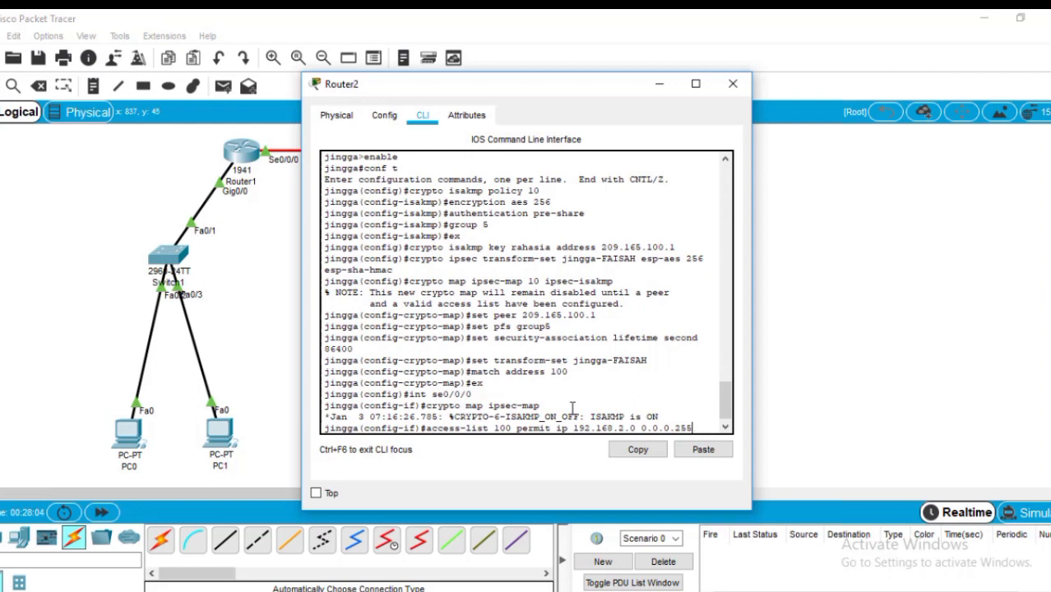
{"action": "type", "text": " 192.168.1.0"}
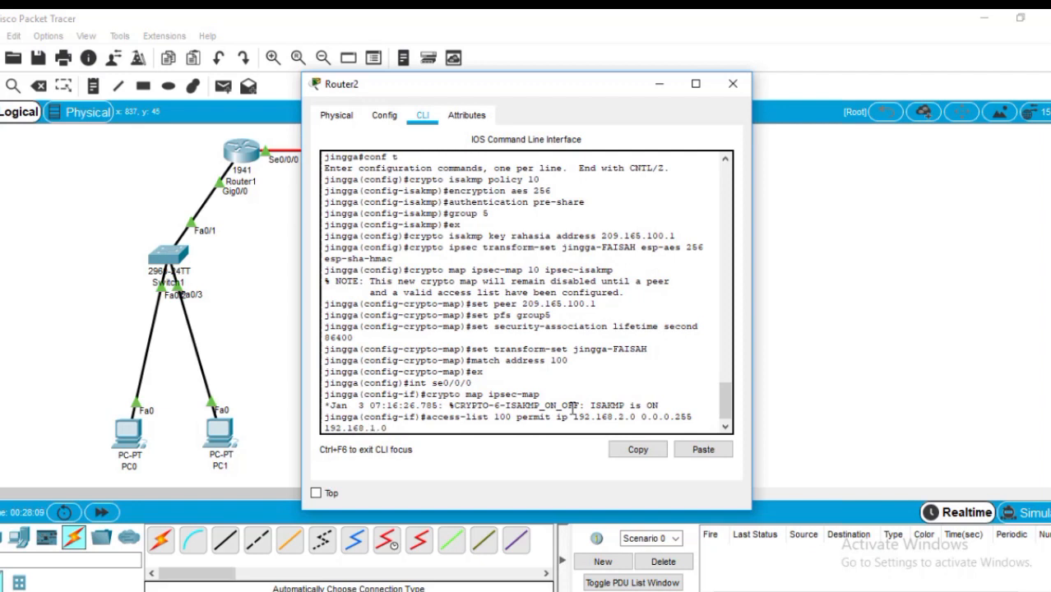
{"action": "type", "text": " 0.0.0.255"}
{"action": "key", "text": "Return"}
{"action": "type", "text": "exit"}
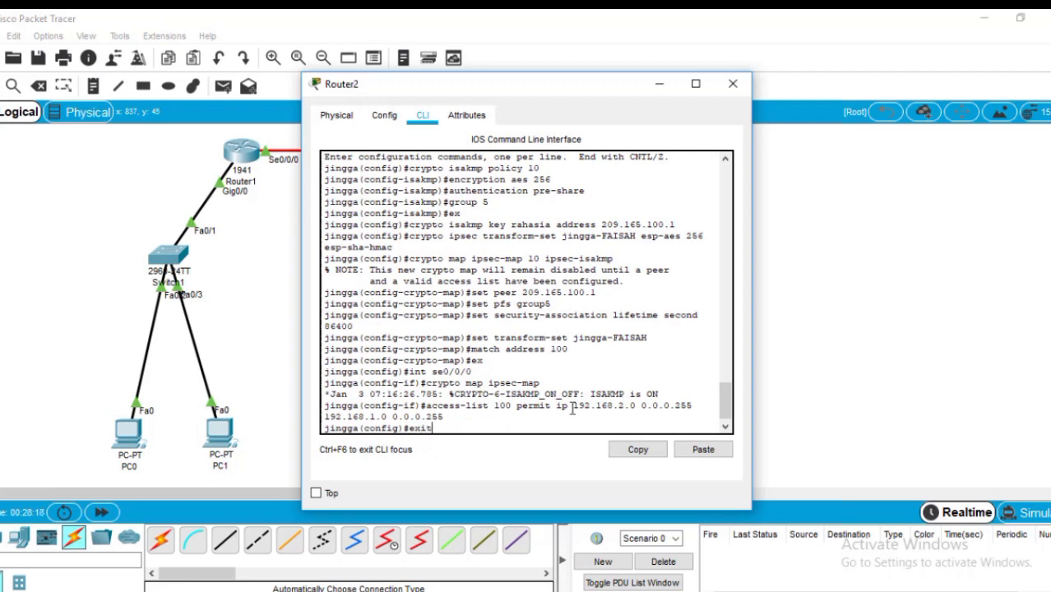
{"action": "key", "text": "Return"}
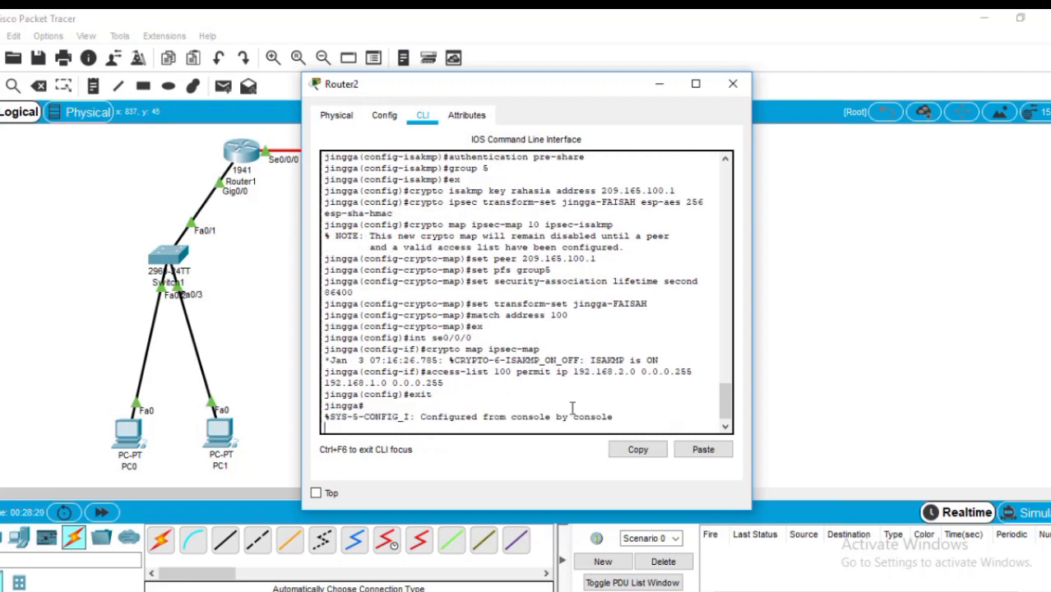
{"action": "left_click", "coordinate": [732, 83]}
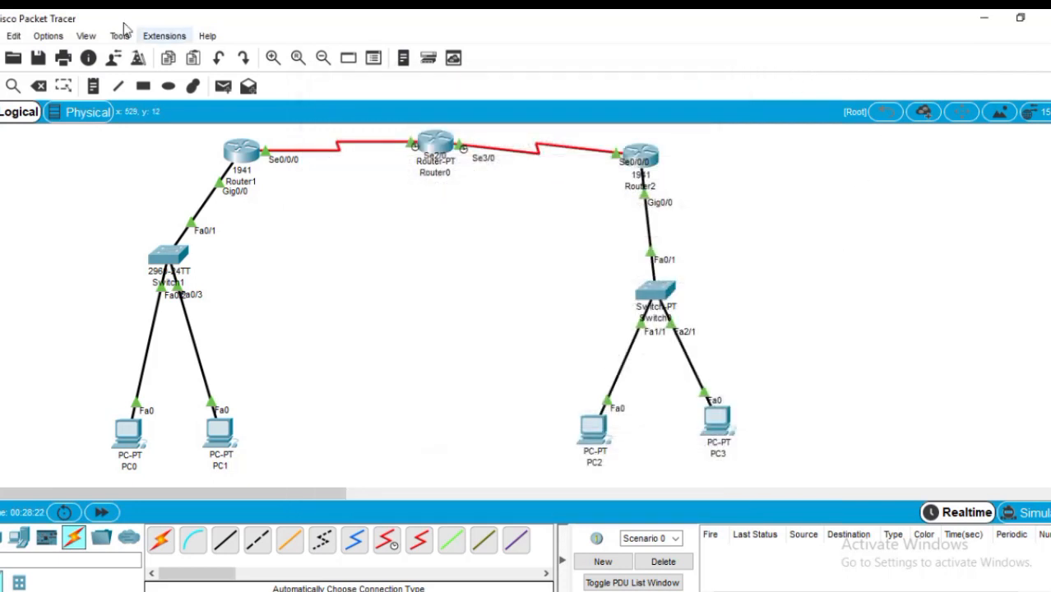
Step: Test connectivity with three simple PDUs from PC1 to PC2, and clear the scenario's PDU list
{"action": "left_click", "coordinate": [217, 91]}
{"action": "left_click", "coordinate": [215, 436]}
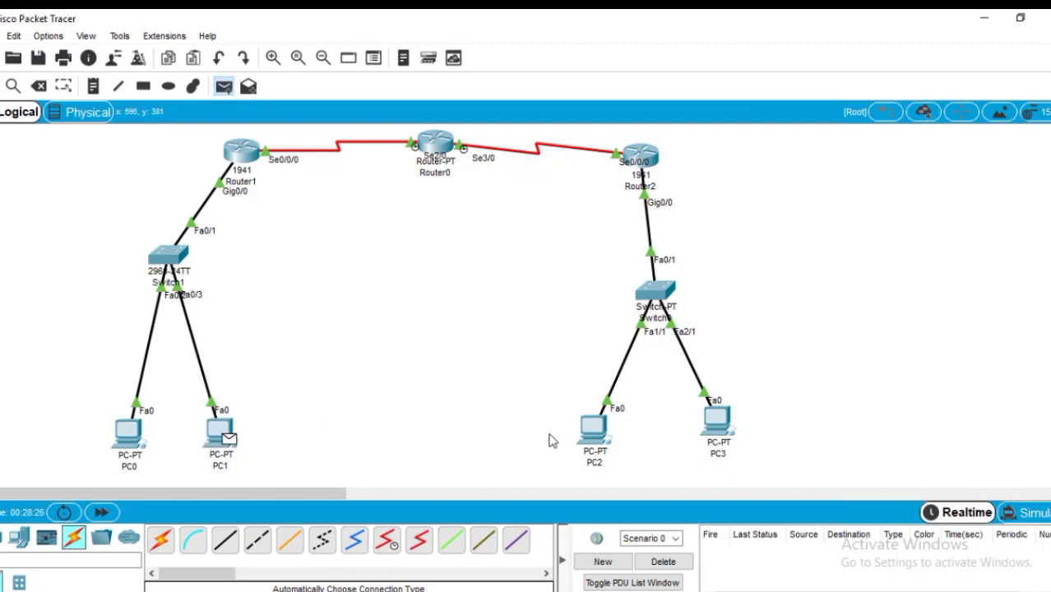
{"action": "left_click", "coordinate": [591, 429]}
{"action": "left_click", "coordinate": [215, 89]}
{"action": "left_click", "coordinate": [222, 432]}
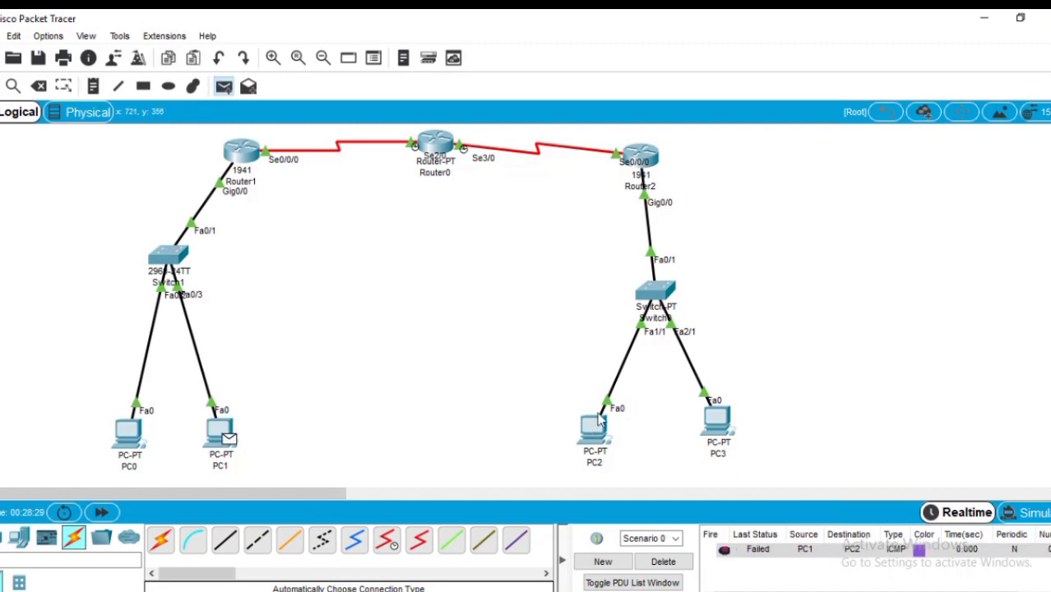
{"action": "left_click", "coordinate": [599, 421]}
{"action": "left_click", "coordinate": [223, 86]}
{"action": "left_click", "coordinate": [222, 431]}
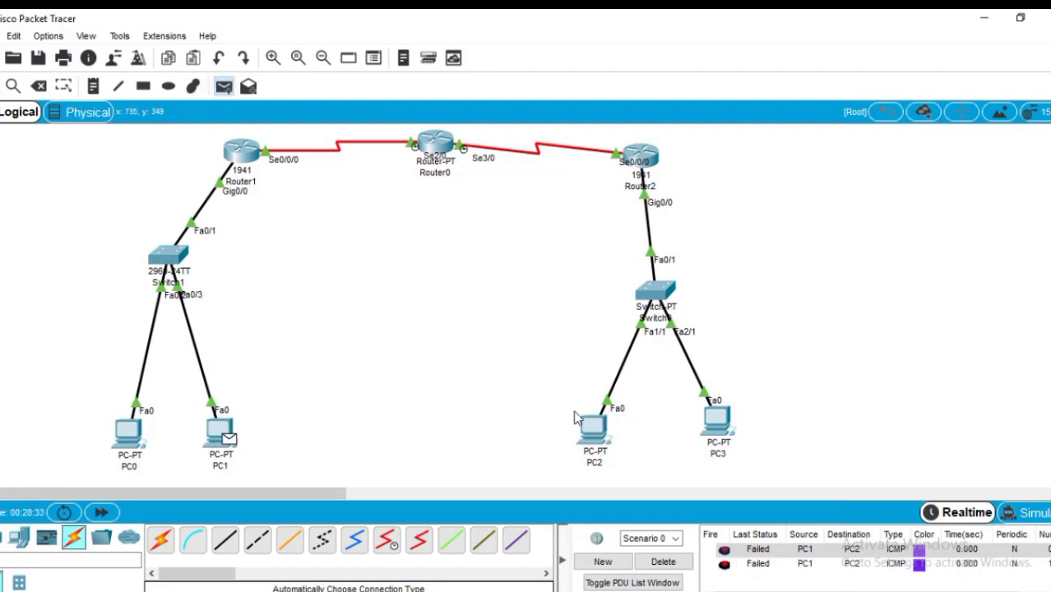
{"action": "left_click", "coordinate": [594, 436]}
{"action": "left_click", "coordinate": [663, 562]}
Step: Test connectivity with two simple PDUs from PC0 to PC3
{"action": "left_click", "coordinate": [223, 86]}
{"action": "left_click", "coordinate": [128, 431]}
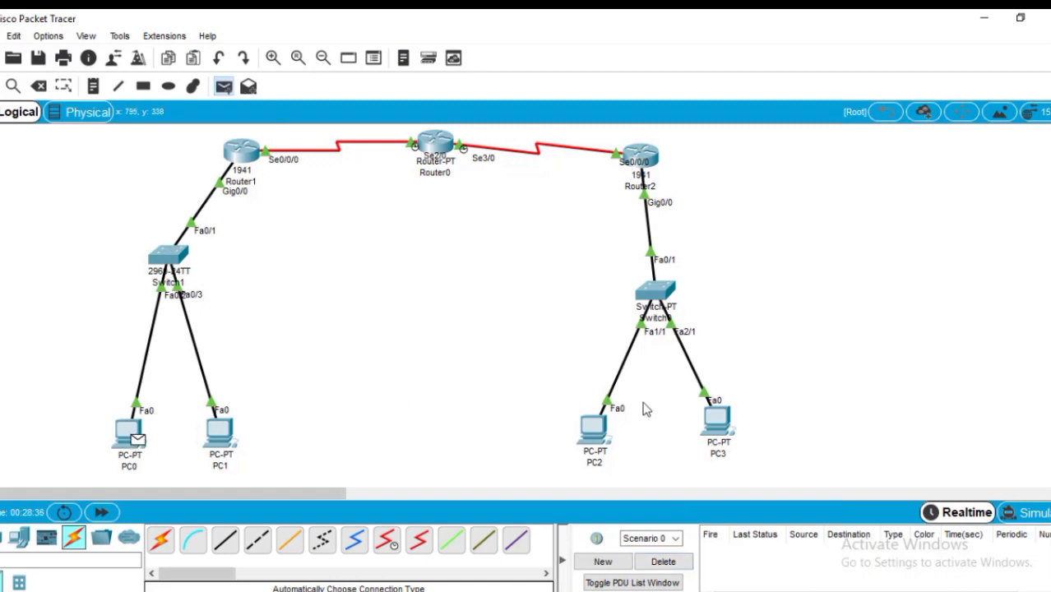
{"action": "left_click", "coordinate": [716, 420]}
{"action": "left_click", "coordinate": [224, 87]}
{"action": "left_click", "coordinate": [130, 436]}
{"action": "left_click", "coordinate": [712, 416]}
Step: Send one simple PDU from PC1 to PC2 and another from PC0 to PC1
{"action": "left_click", "coordinate": [224, 88]}
{"action": "left_click", "coordinate": [231, 441]}
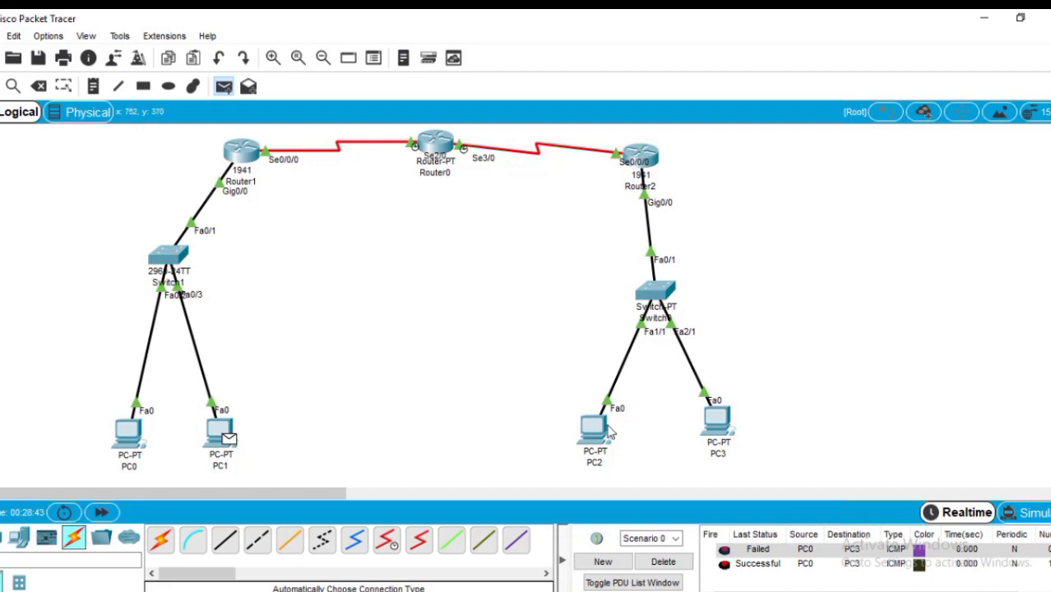
{"action": "left_click", "coordinate": [608, 433]}
{"action": "left_click", "coordinate": [224, 87]}
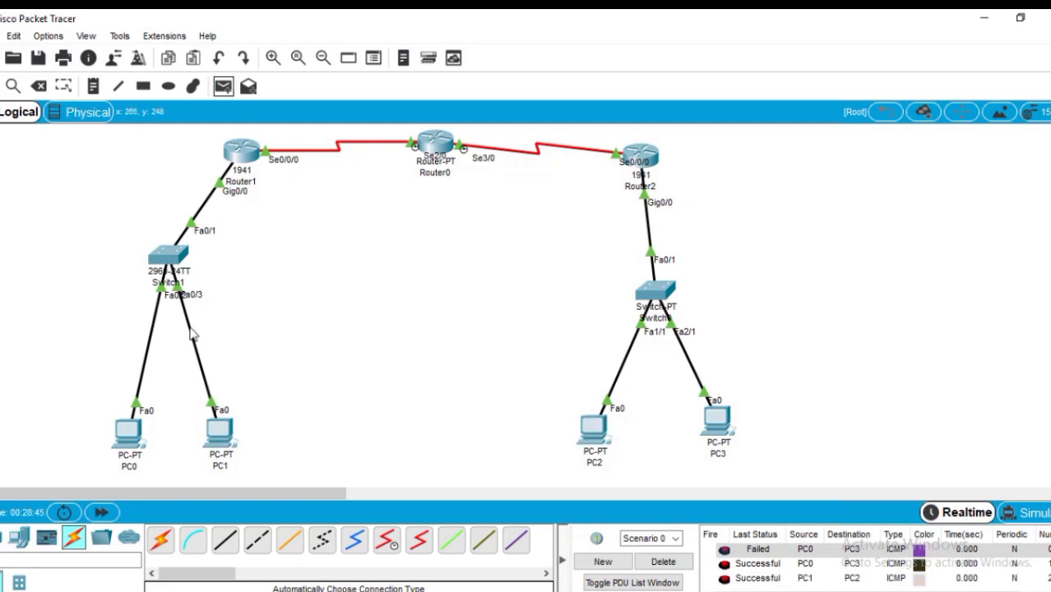
{"action": "left_click", "coordinate": [128, 431]}
{"action": "left_click", "coordinate": [219, 431]}
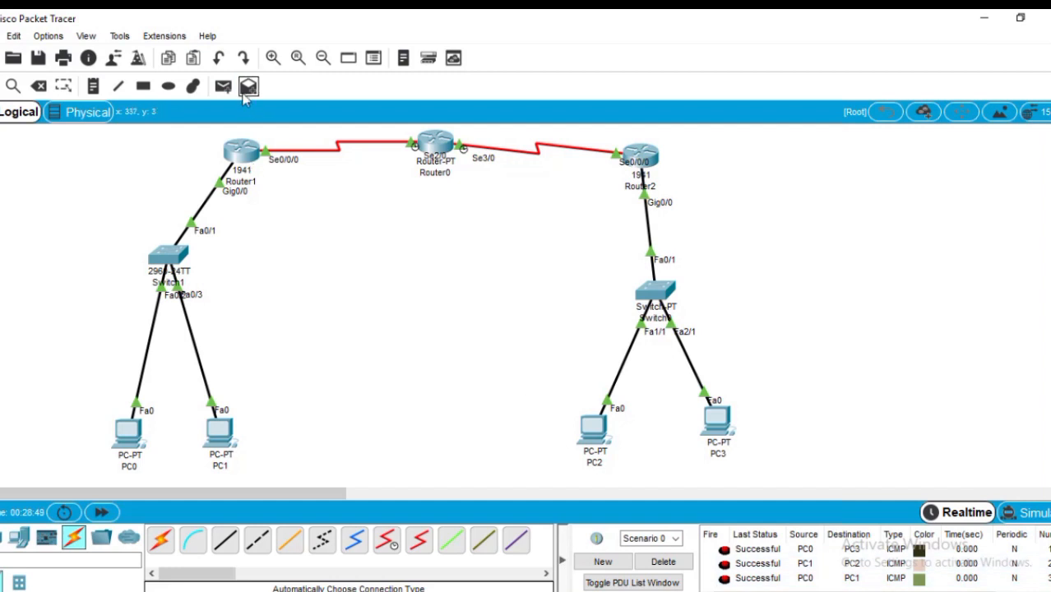
Step: Send one simple PDU from PC2 to PC3 and another from Router1 to Router2
{"action": "left_click", "coordinate": [223, 87]}
{"action": "left_click", "coordinate": [590, 434]}
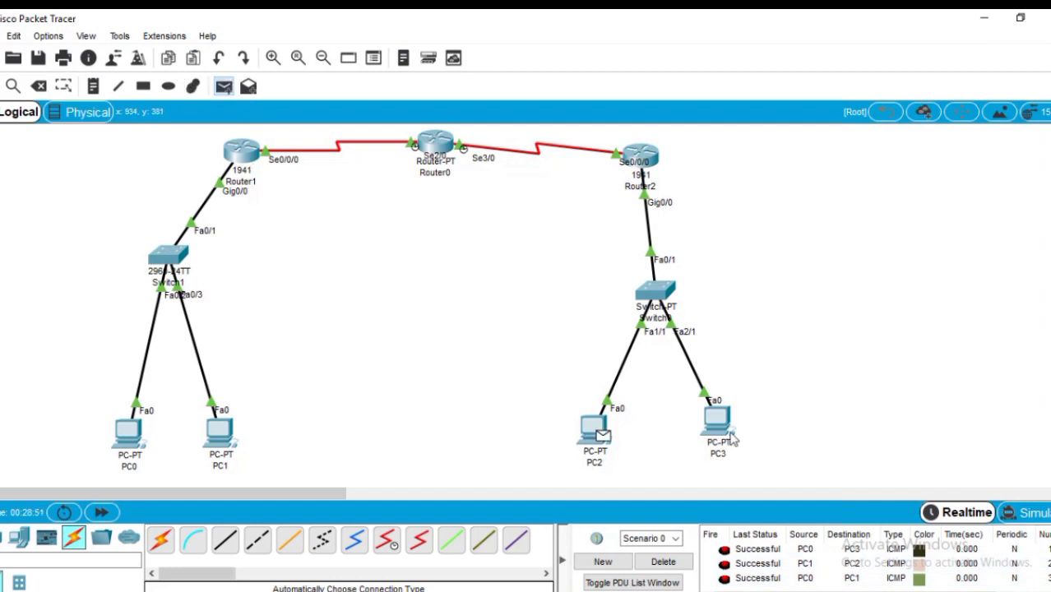
{"action": "left_click", "coordinate": [730, 438]}
{"action": "left_click", "coordinate": [223, 86]}
{"action": "left_click", "coordinate": [245, 157]}
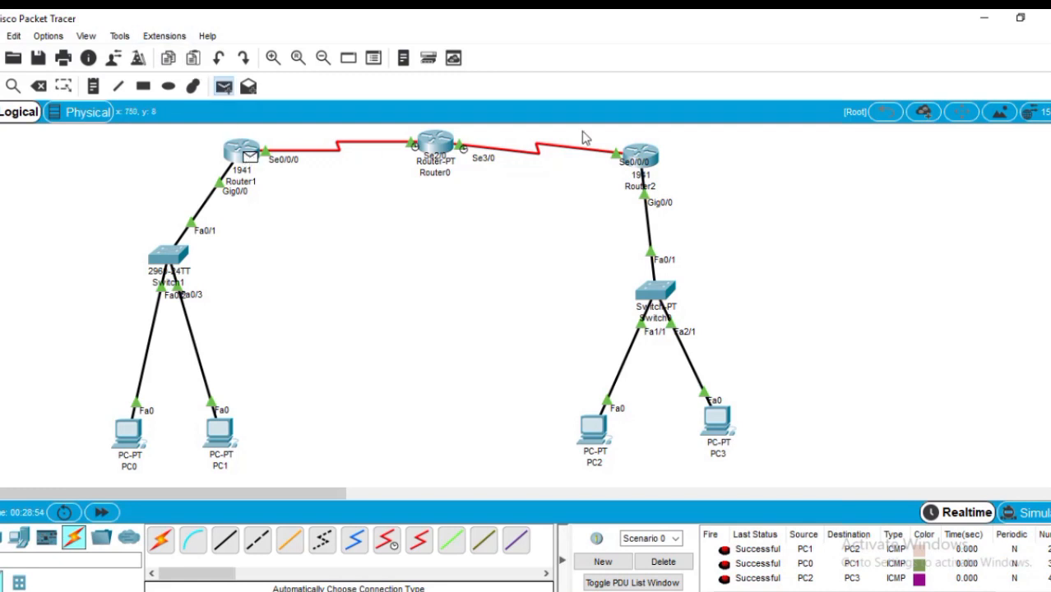
{"action": "left_click", "coordinate": [631, 156]}
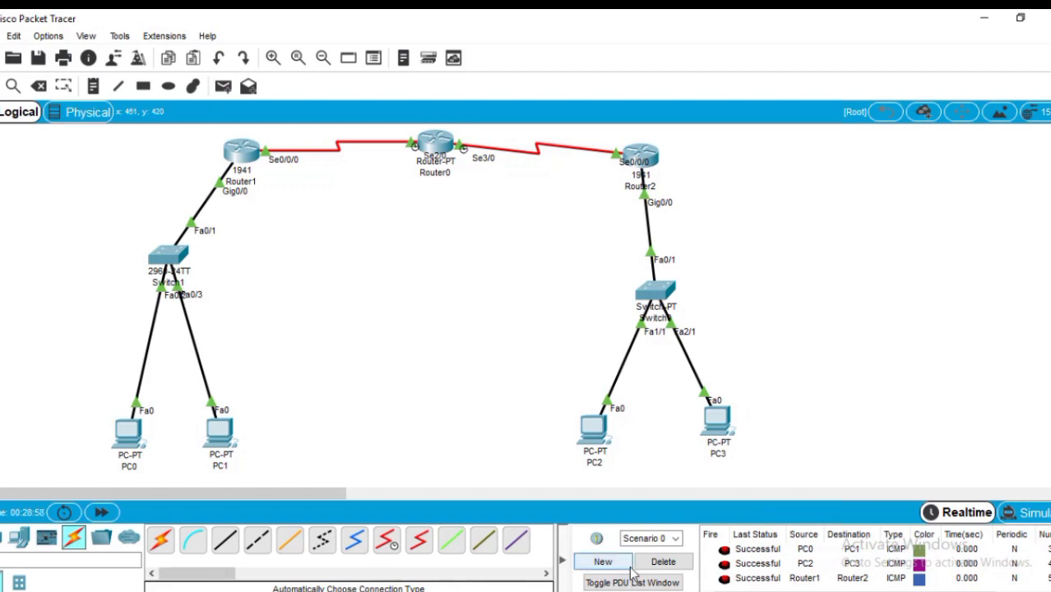
Step: Clear the scenario's PDU list and send a fresh simple PDU from Router1 to Router2
{"action": "left_click", "coordinate": [662, 561]}
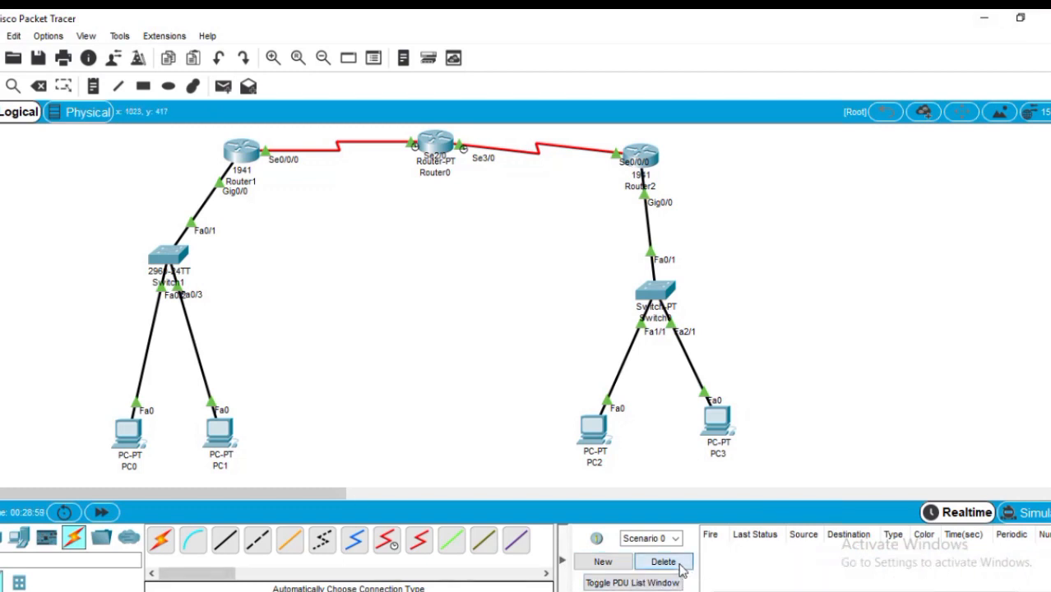
{"action": "left_click", "coordinate": [223, 86]}
{"action": "left_click", "coordinate": [242, 149]}
{"action": "left_click", "coordinate": [626, 155]}
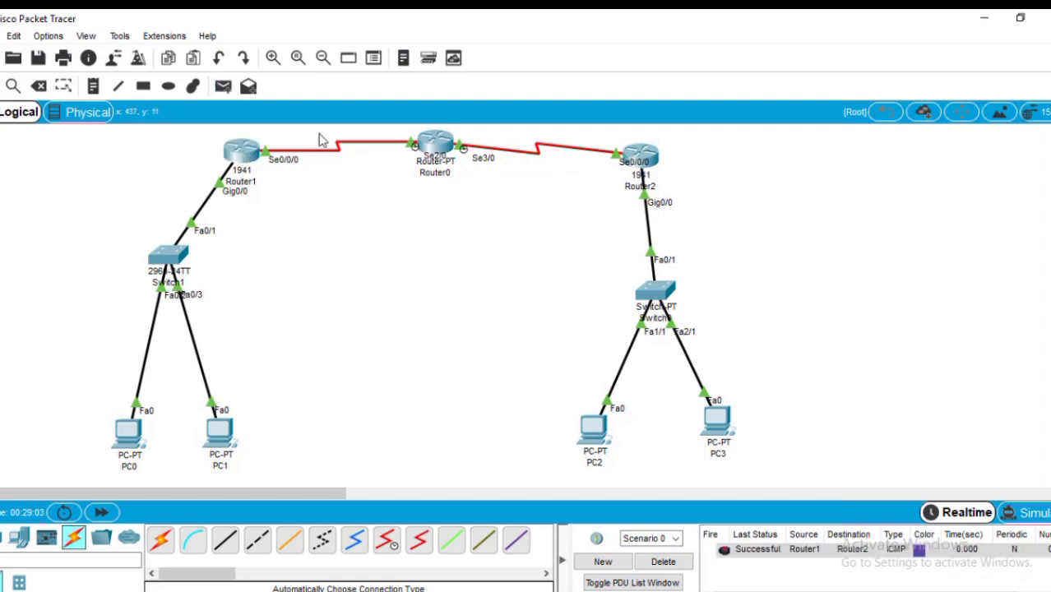
Step: Send one simple PDU from PC1 to PC2 and another from PC0 to PC3
{"action": "left_click", "coordinate": [222, 85]}
{"action": "left_click", "coordinate": [220, 431]}
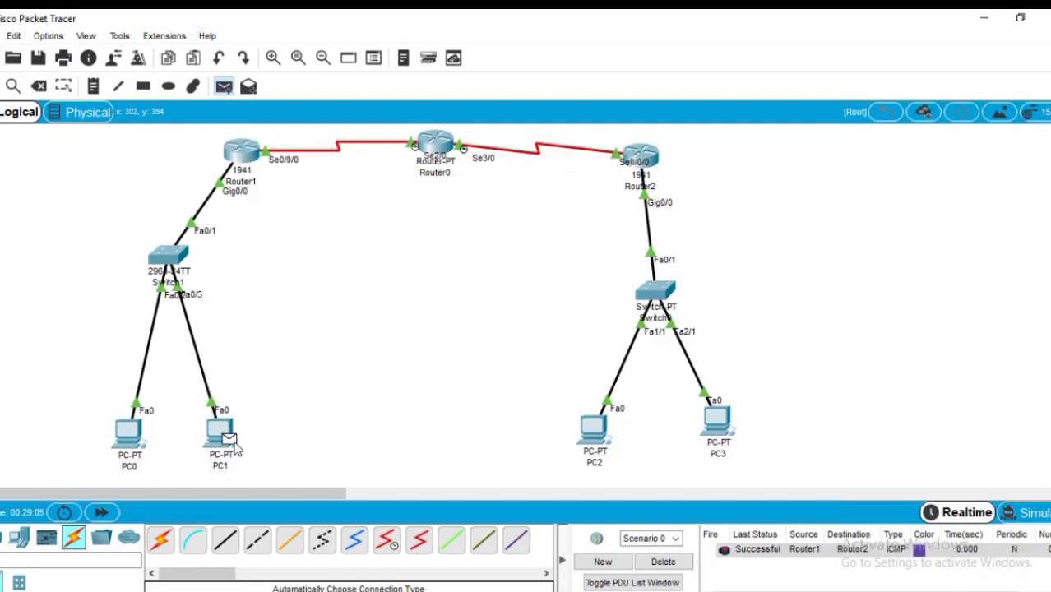
{"action": "left_click", "coordinate": [592, 428]}
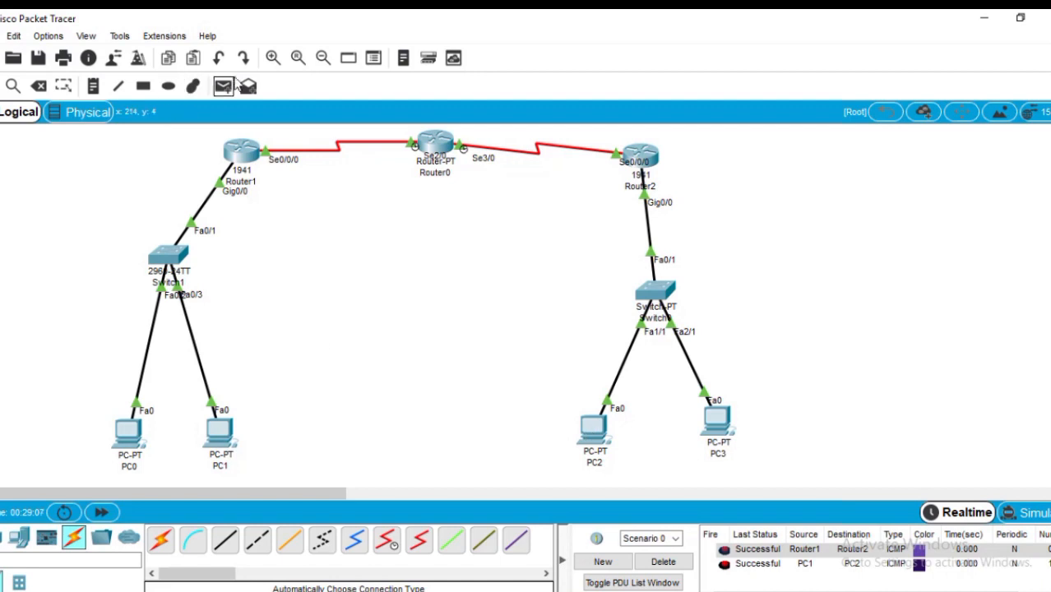
{"action": "left_click", "coordinate": [223, 86]}
{"action": "left_click", "coordinate": [131, 434]}
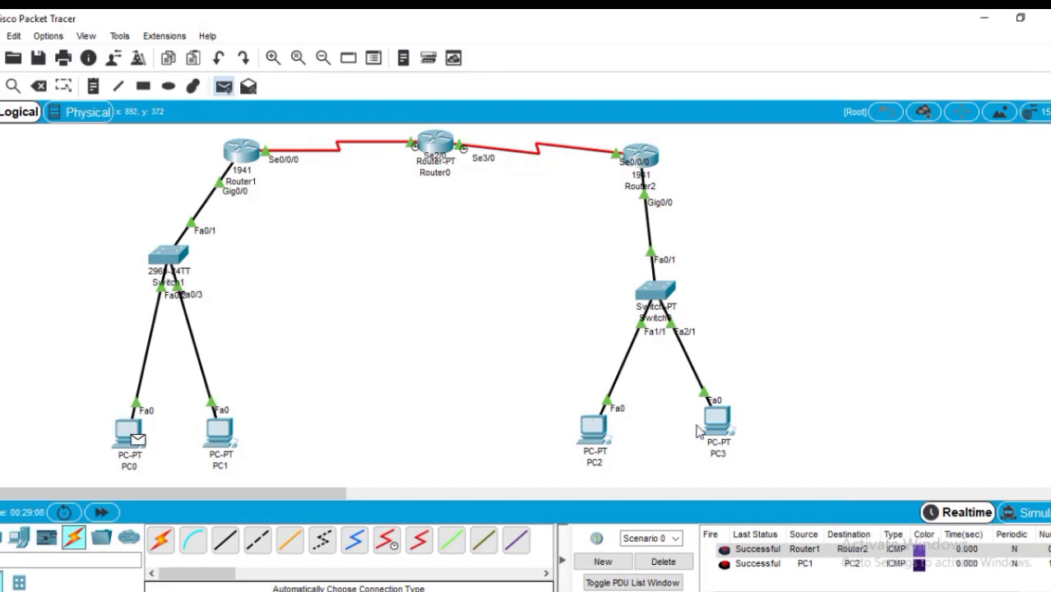
{"action": "left_click", "coordinate": [717, 423]}
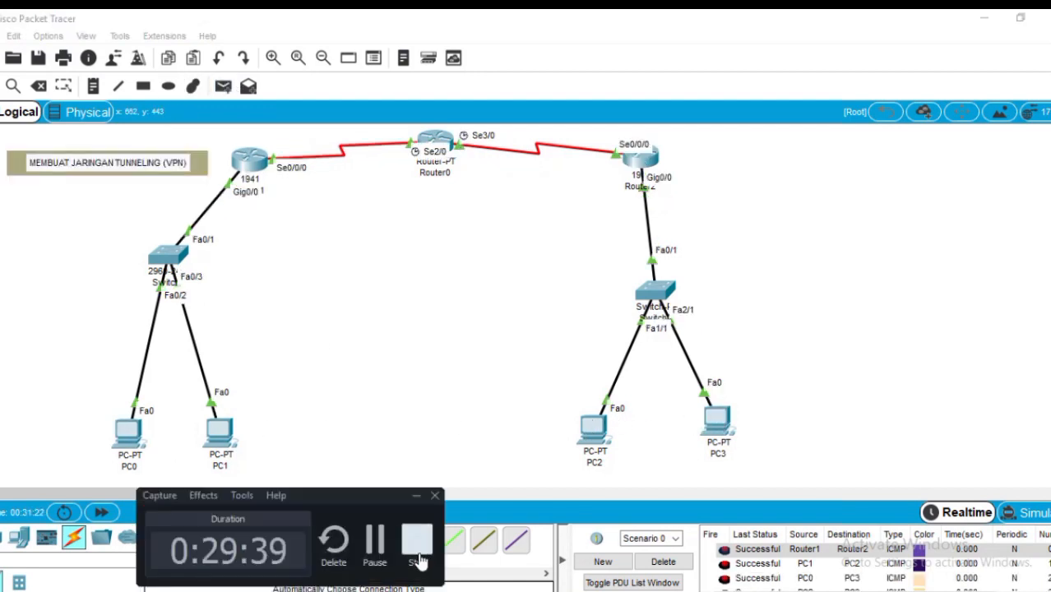
{"action": "left_click", "coordinate": [419, 557]}
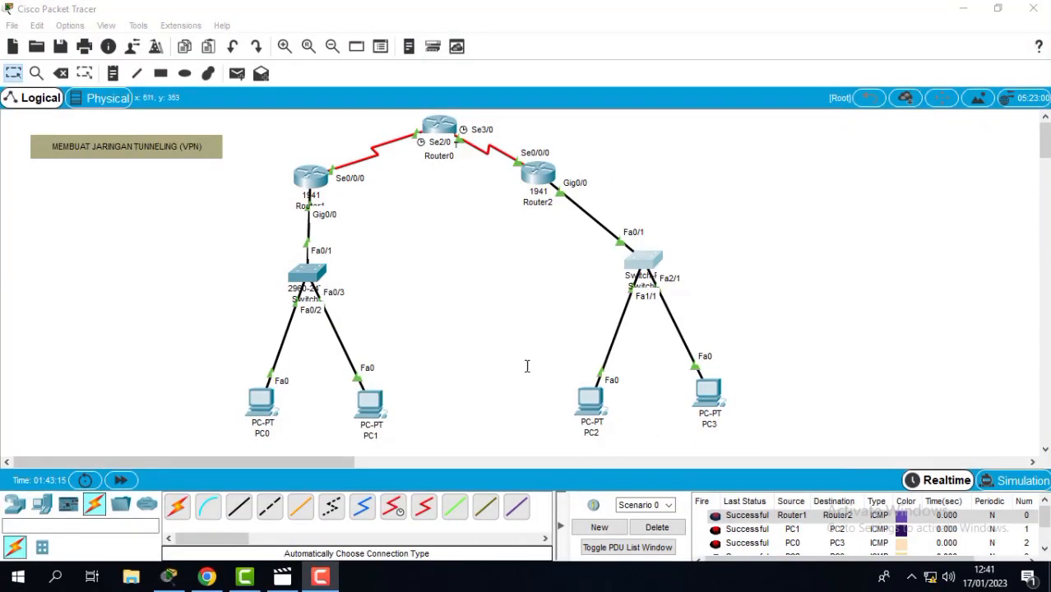
Step: Move Switch0, PC2 and PC3 closer to the centre so the second site's devices line up below Router2
{"action": "left_click_drag", "start_coordinate": [649, 260], "coordinate": [553, 274]}
{"action": "left_click_drag", "start_coordinate": [582, 402], "coordinate": [508, 394]}
{"action": "left_click_drag", "start_coordinate": [707, 390], "coordinate": [625, 395]}
{"action": "left_click_drag", "start_coordinate": [518, 393], "coordinate": [510, 399]}
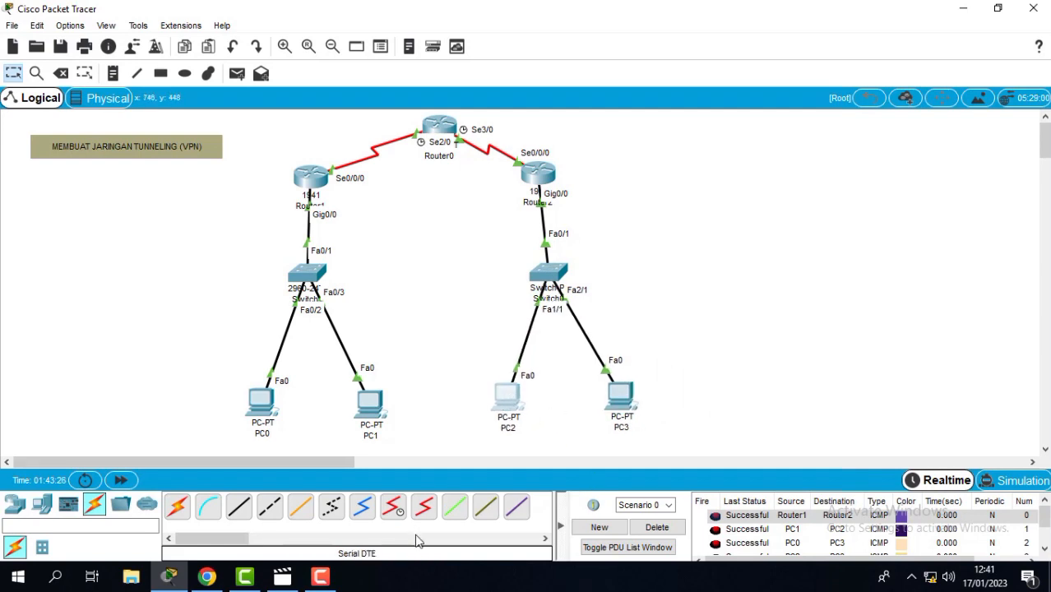
Step: Check Router1's hostname in its global configuration settings
{"action": "left_click", "coordinate": [306, 582]}
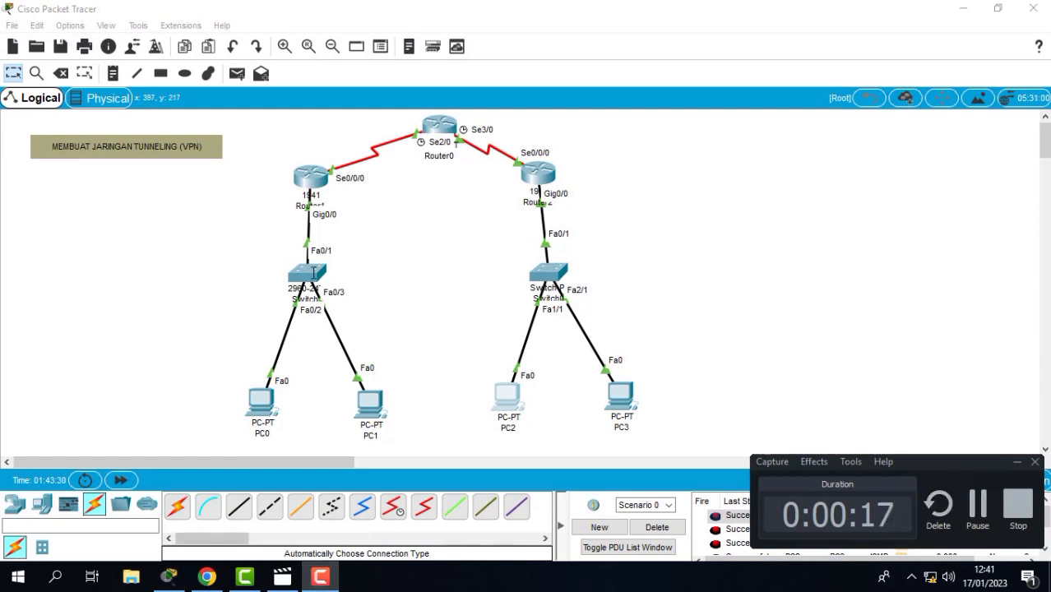
{"action": "double_click", "coordinate": [308, 273]}
{"action": "left_click", "coordinate": [285, 230]}
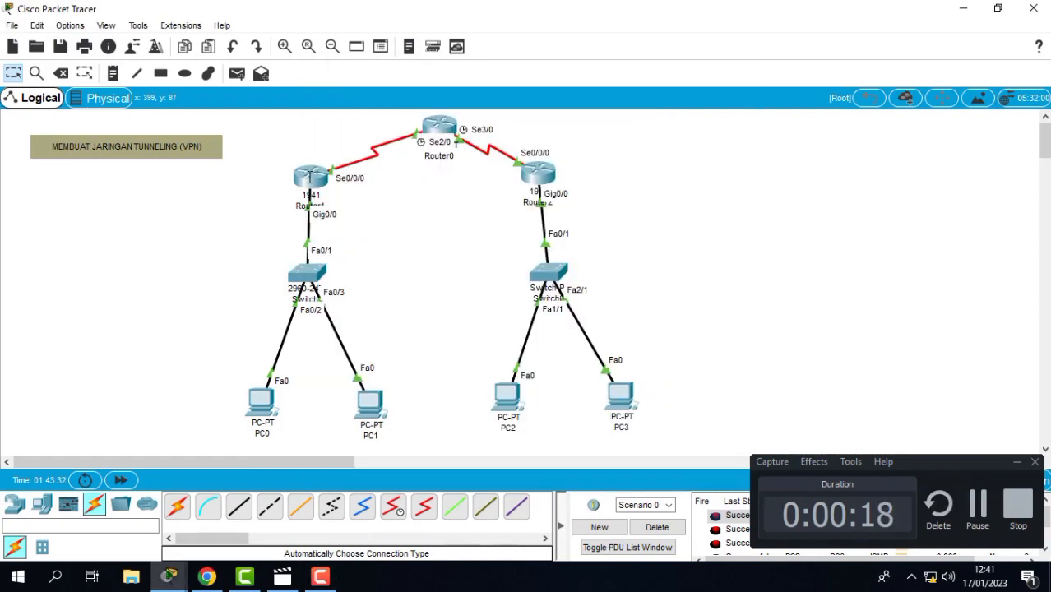
{"action": "double_click", "coordinate": [303, 176]}
{"action": "left_click", "coordinate": [389, 102]}
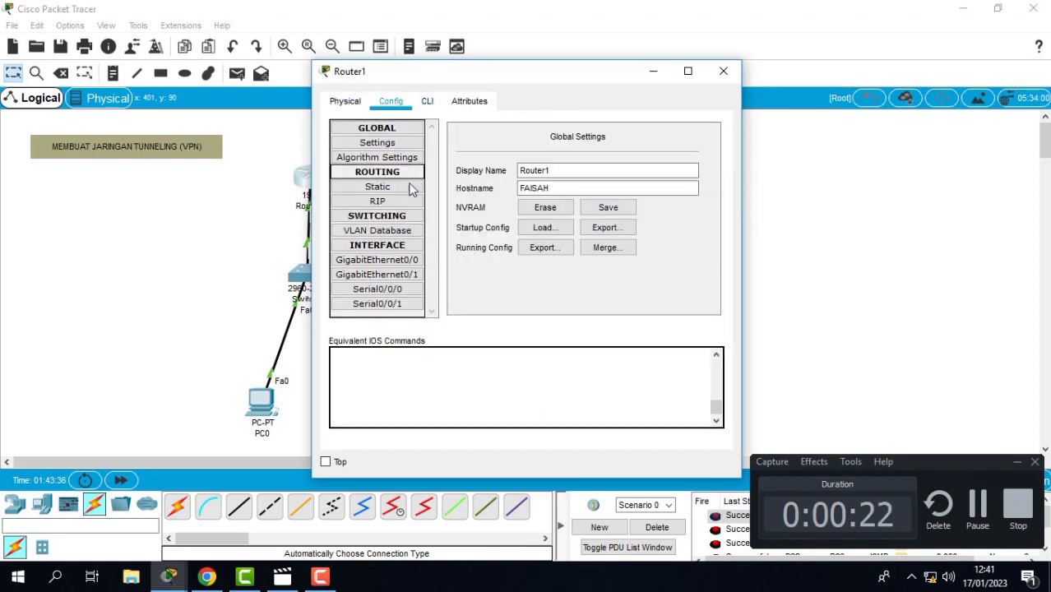
{"action": "left_click", "coordinate": [247, 244]}
Step: Replace Router1's label on the workspace with the router's configured hostname in capitals
{"action": "left_click", "coordinate": [297, 206]}
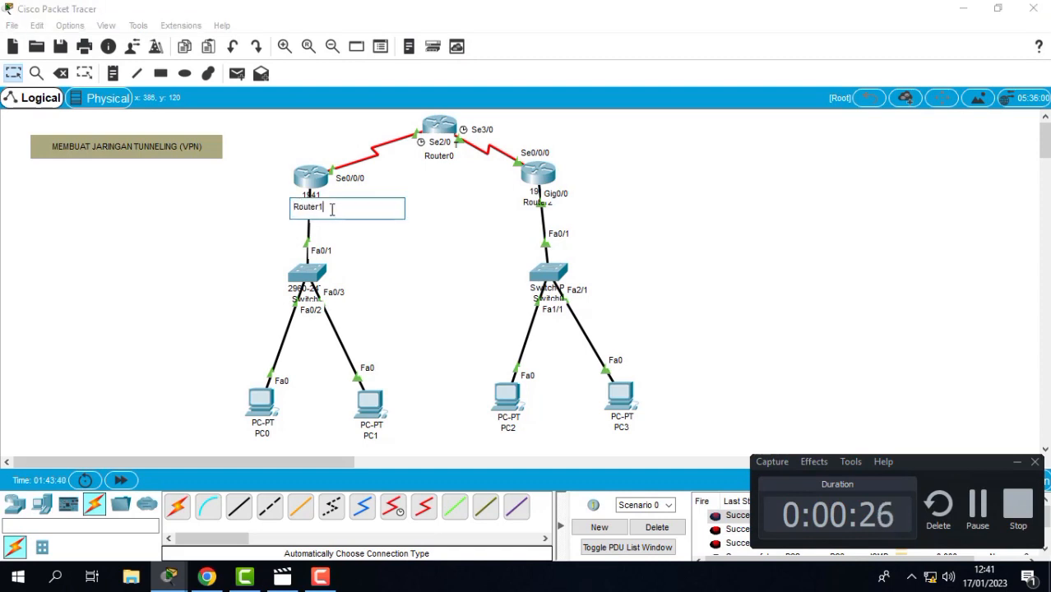
{"action": "key", "text": "BackSpace"}
{"action": "key", "text": "BackSpace"}
{"action": "key", "text": "BackSpace"}
{"action": "key", "text": "BackSpace"}
{"action": "key", "text": "BackSpace"}
{"action": "key", "text": "BackSpace"}
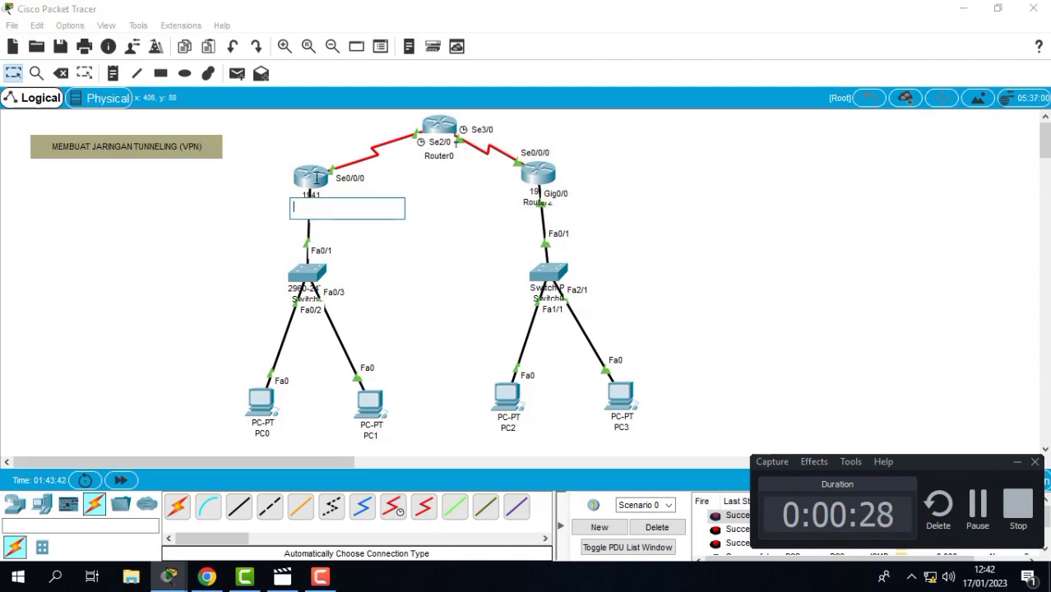
{"action": "type", "text": "FA"}
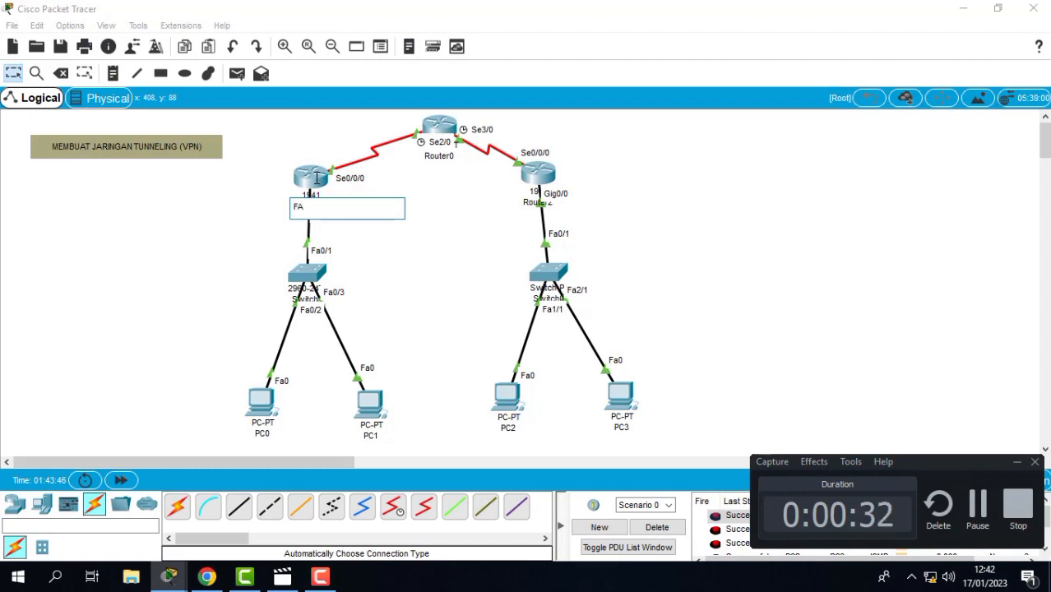
{"action": "type", "text": "ISAH"}
{"action": "left_click", "coordinate": [413, 258]}
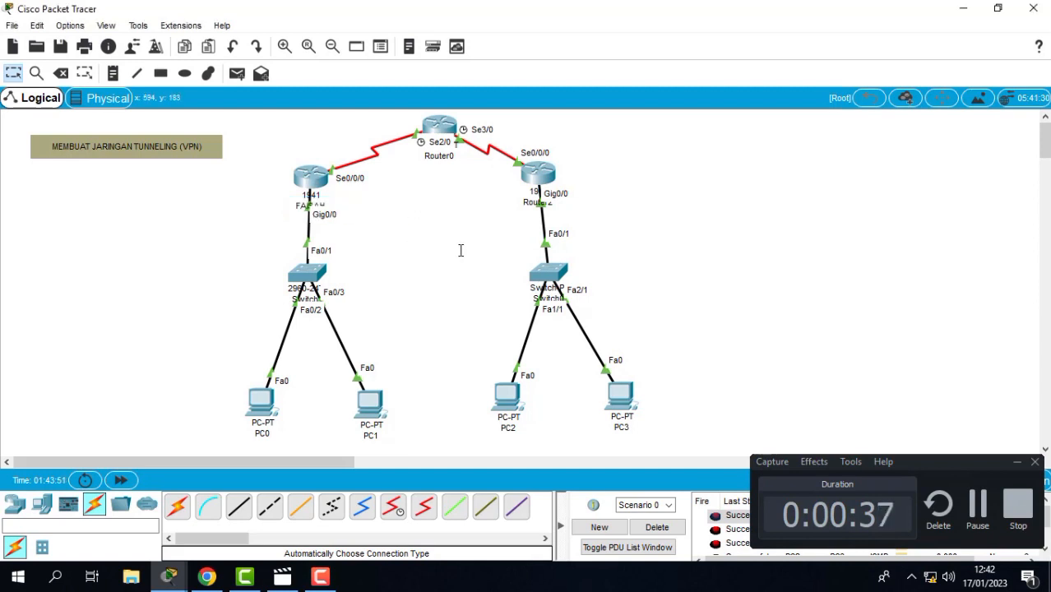
Step: Rename Router2's label on the workspace as JINGGA
{"action": "left_click", "coordinate": [529, 203]}
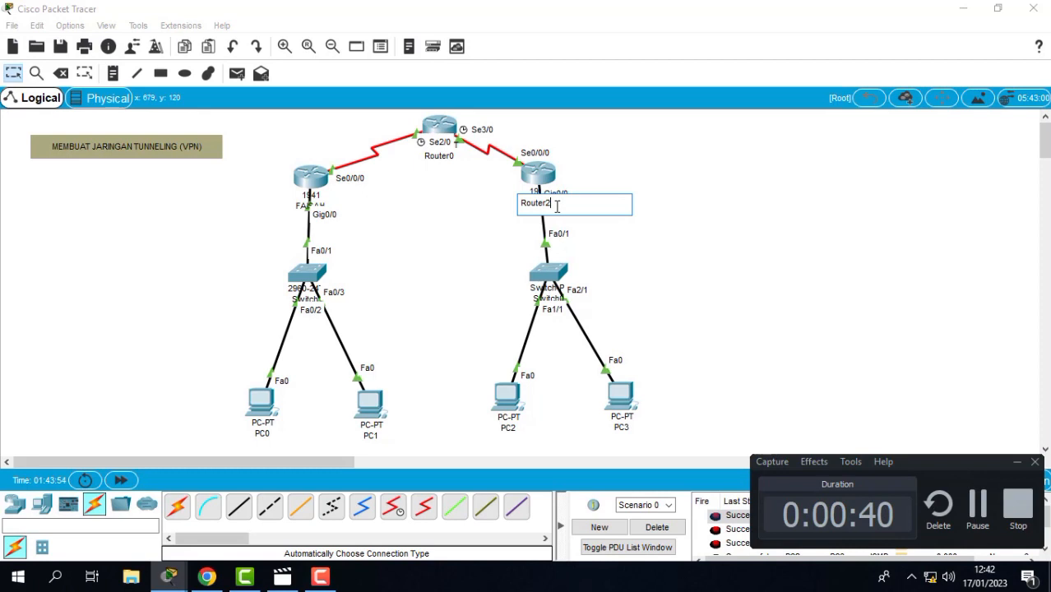
{"action": "key", "text": "BackSpace"}
{"action": "key", "text": "BackSpace"}
{"action": "key", "text": "BackSpace"}
{"action": "key", "text": "BackSpace"}
{"action": "key", "text": "BackSpace"}
{"action": "type", "text": "JINGGA"}
{"action": "left_click", "coordinate": [626, 243]}
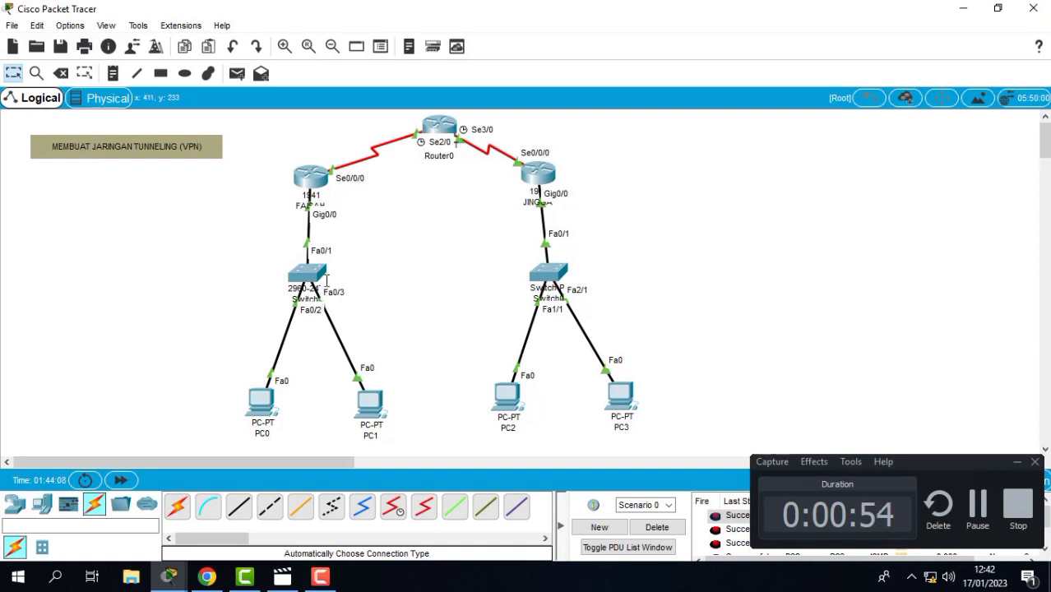
Step: Rename the label of Router0, the middle router between the two sites, as ISP
{"action": "left_click", "coordinate": [440, 155]}
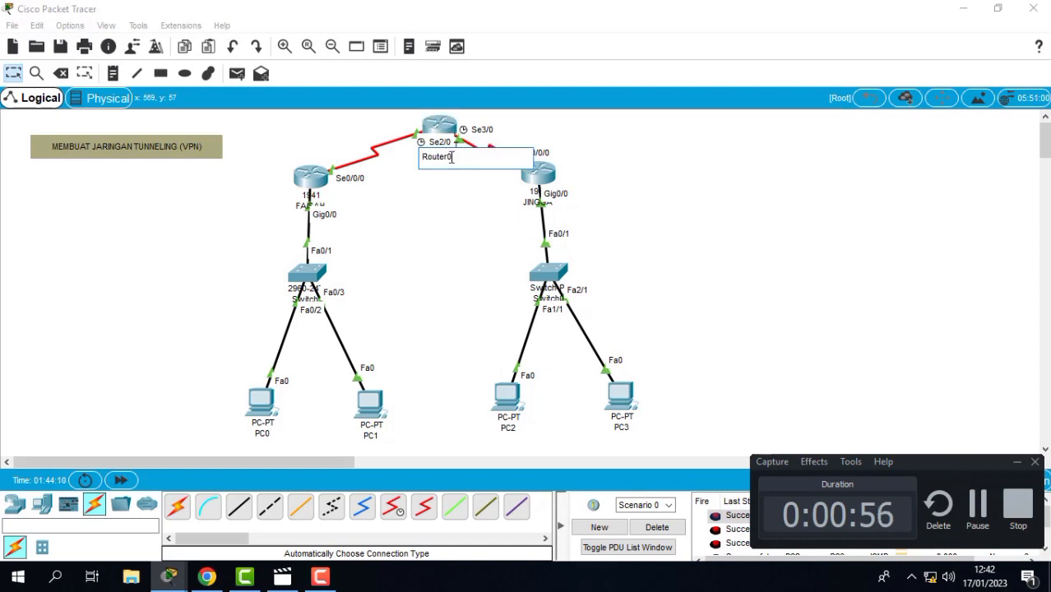
{"action": "key", "text": "BackSpace"}
{"action": "key", "text": "BackSpace"}
{"action": "key", "text": "BackSpace"}
{"action": "key", "text": "BackSpace"}
{"action": "key", "text": "BackSpace"}
{"action": "key", "text": "BackSpace"}
{"action": "key", "text": "BackSpace"}
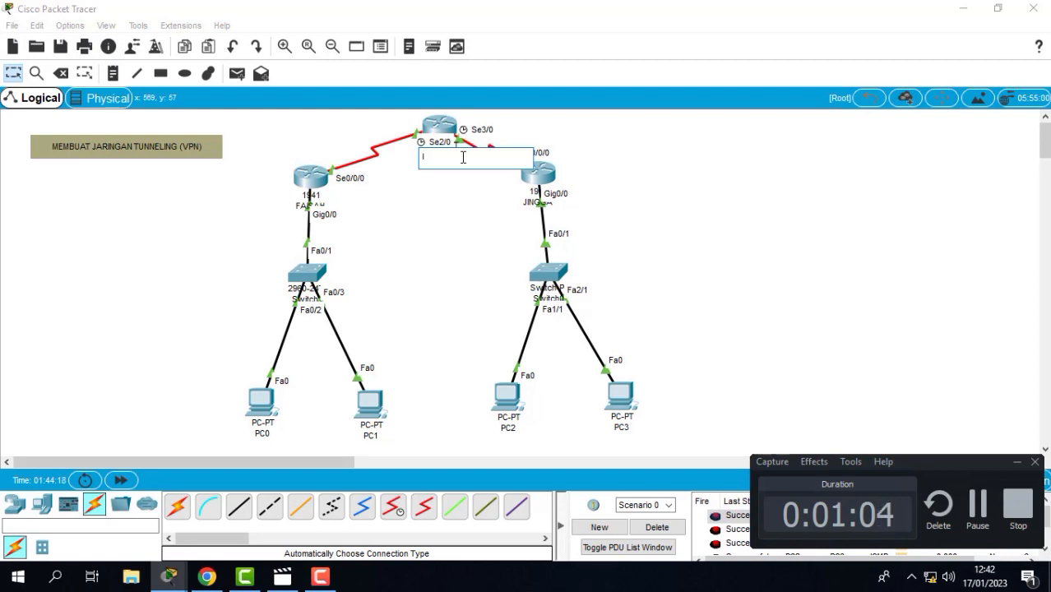
{"action": "type", "text": "ISP"}
{"action": "left_click", "coordinate": [431, 261]}
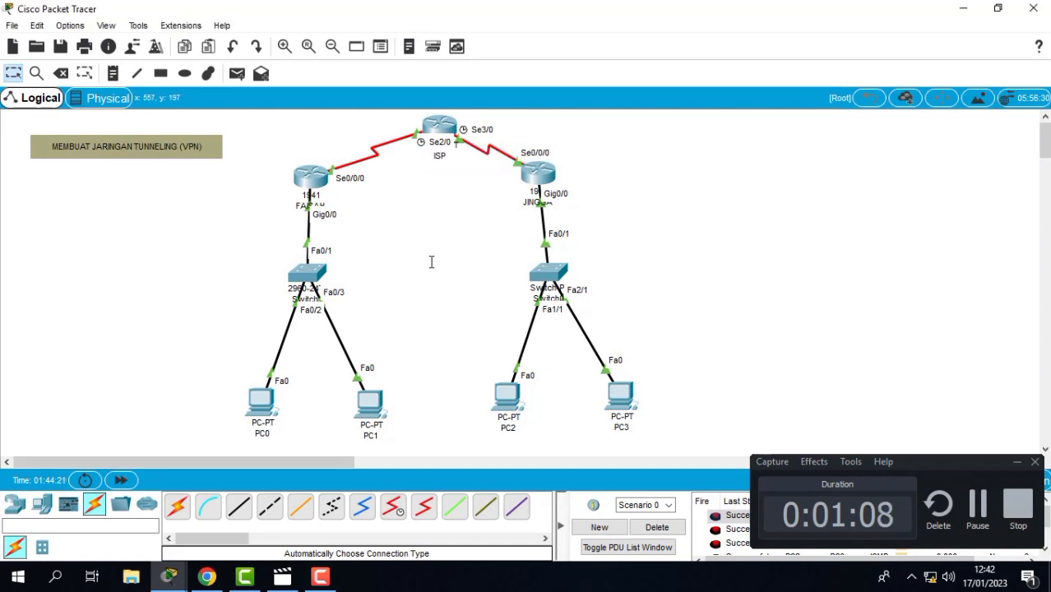
Step: Change the label of the second site's 1941 router to lowercase jingga
{"action": "left_click", "coordinate": [528, 201]}
{"action": "key", "text": "BackSpace"}
{"action": "key", "text": "BackSpace"}
{"action": "key", "text": "BackSpace"}
{"action": "key", "text": "BackSpace"}
{"action": "key", "text": "BackSpace"}
{"action": "key", "text": "BackSpace"}
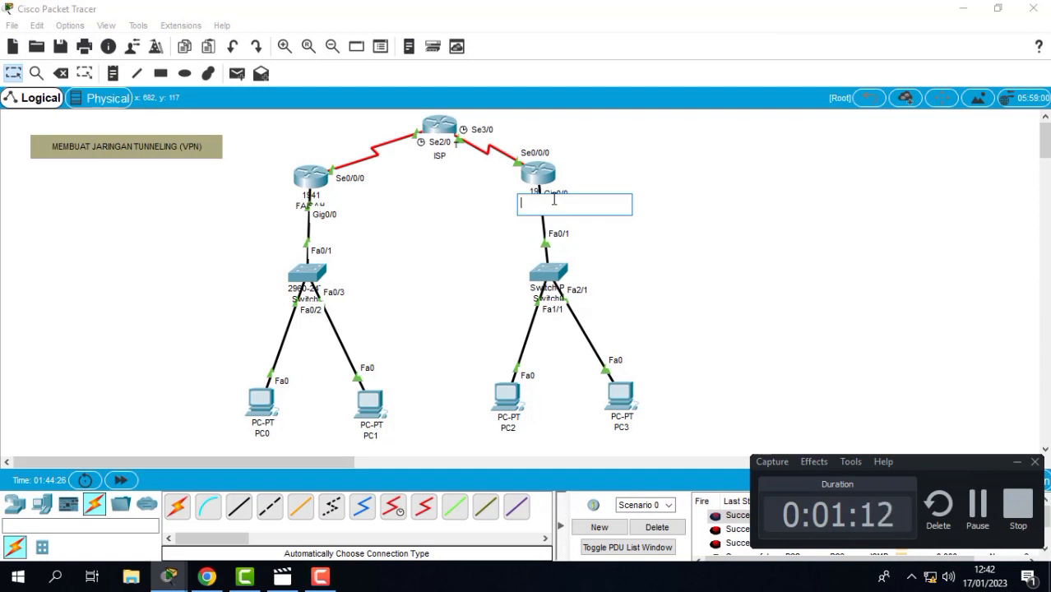
{"action": "type", "text": "jingga"}
{"action": "left_click", "coordinate": [462, 265]}
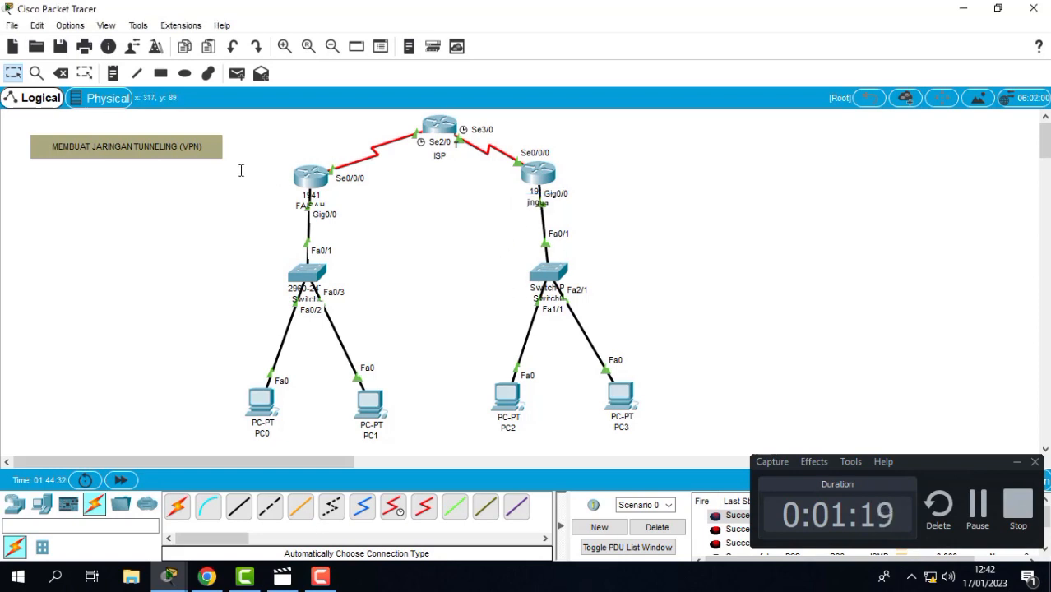
Step: Add the note 209.165.100.0/24 beside the first site's router and adjust its position next to the device
{"action": "left_click", "coordinate": [113, 76]}
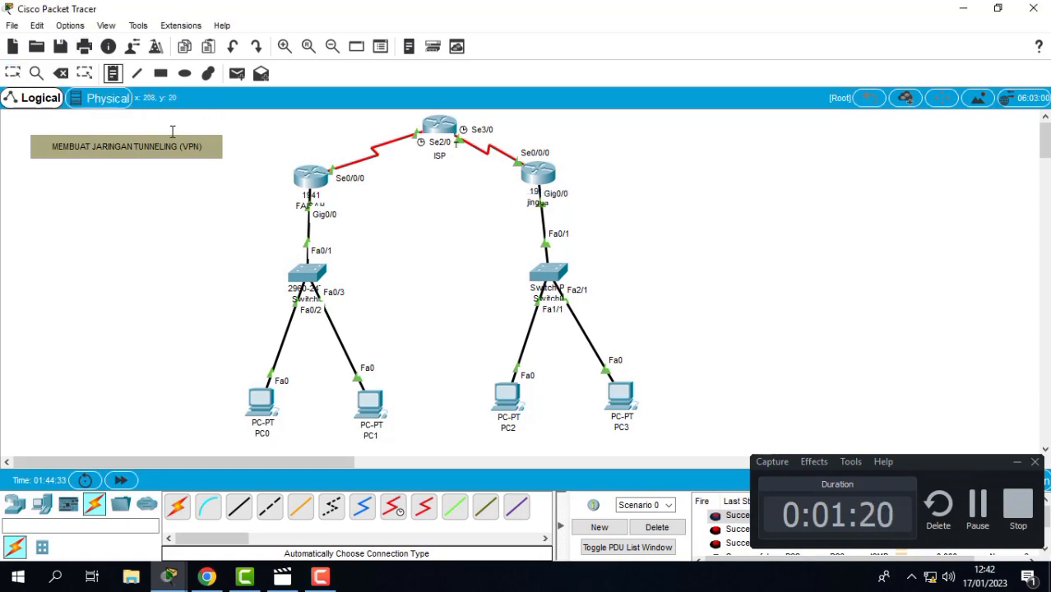
{"action": "left_click", "coordinate": [211, 176]}
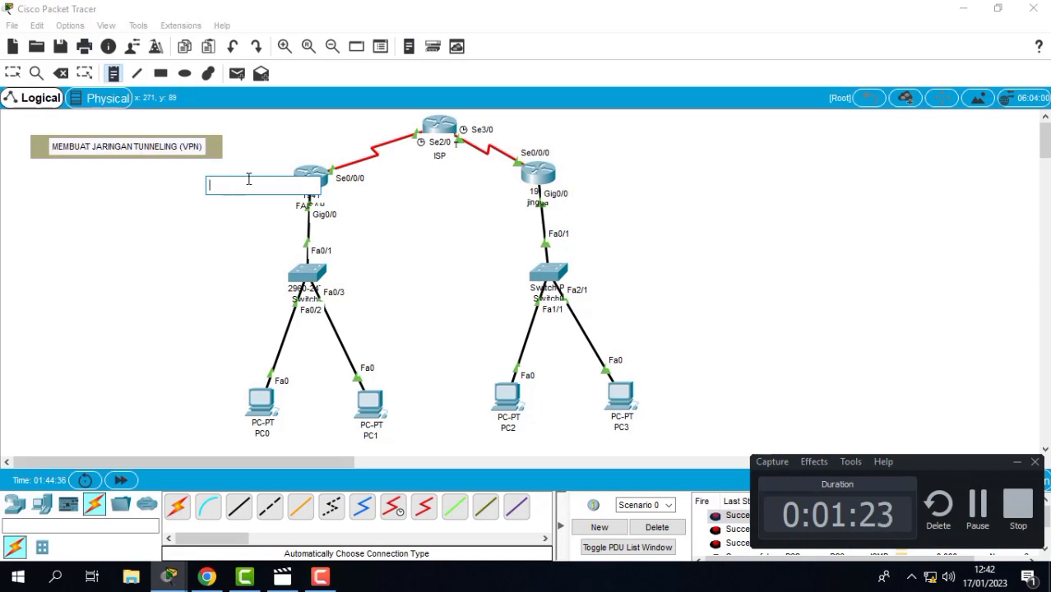
{"action": "type", "text": "1"}
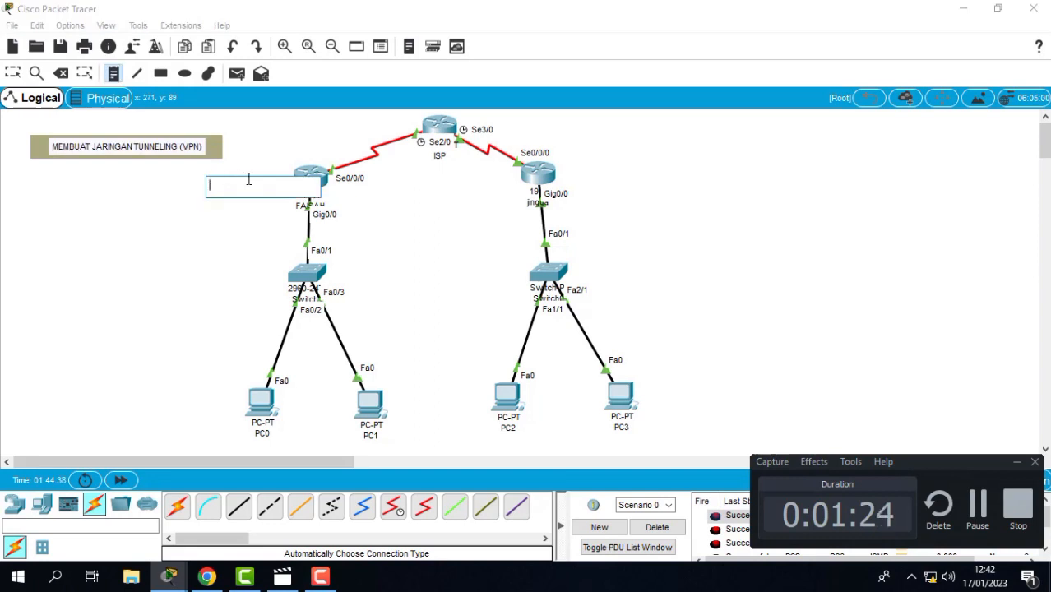
{"action": "type", "text": "209.165."}
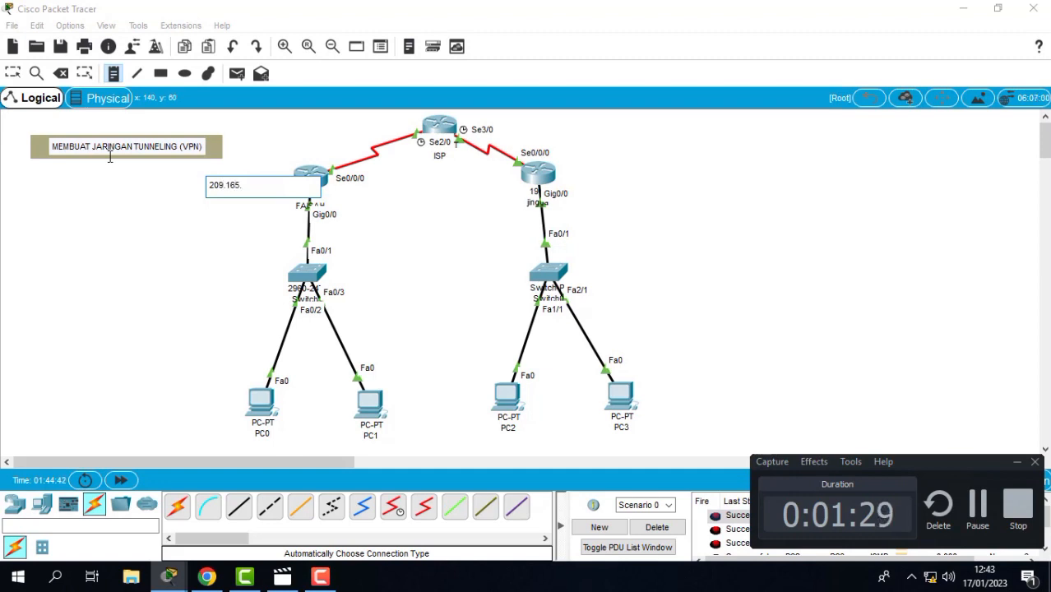
{"action": "type", "text": "100"}
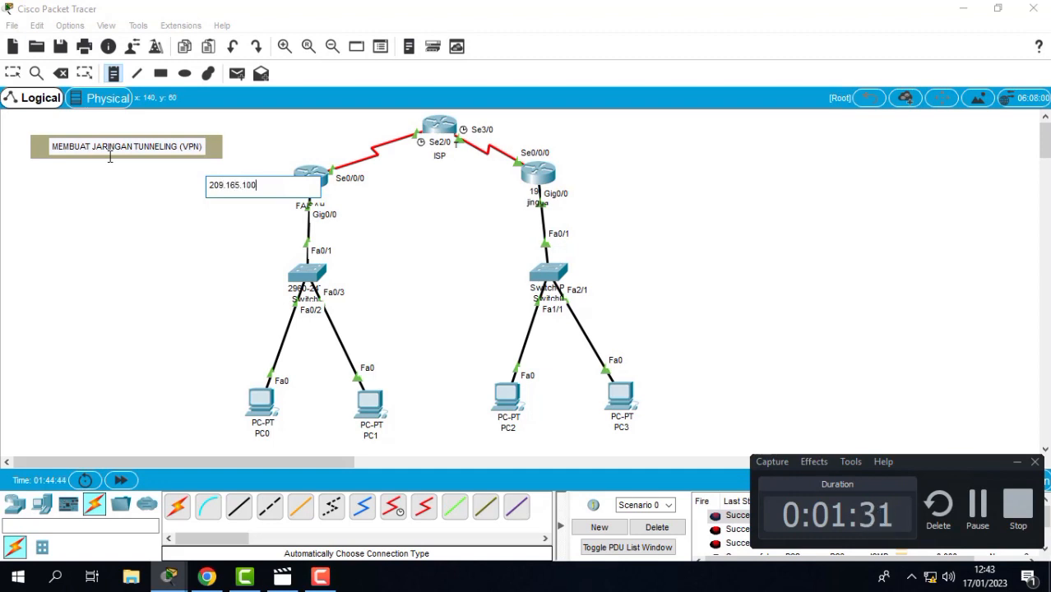
{"action": "type", "text": ".0/24"}
{"action": "left_click", "coordinate": [161, 311]}
{"action": "left_click", "coordinate": [216, 182]}
{"action": "mouse_move", "coordinate": [256, 190]}
{"action": "left_mouse_down"}
{"action": "mouse_move", "coordinate": [258, 176]}
{"action": "mouse_move", "coordinate": [259, 186]}
{"action": "left_mouse_up"}
Step: Add the note 209.165.200.0/24 beside the jingga router and nudge it up slightly
{"action": "left_click", "coordinate": [572, 169]}
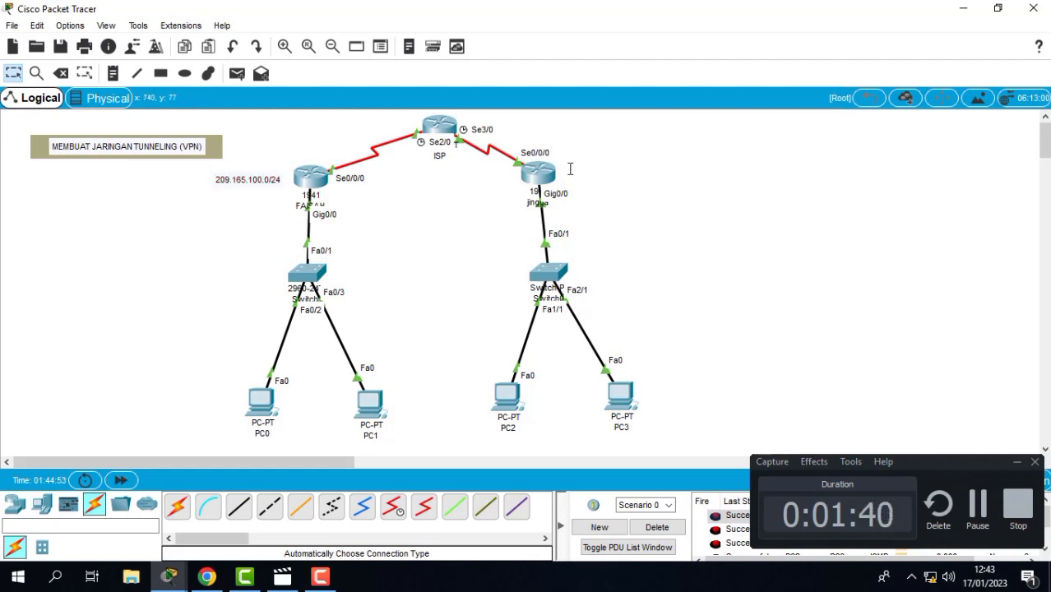
{"action": "left_click", "coordinate": [114, 75]}
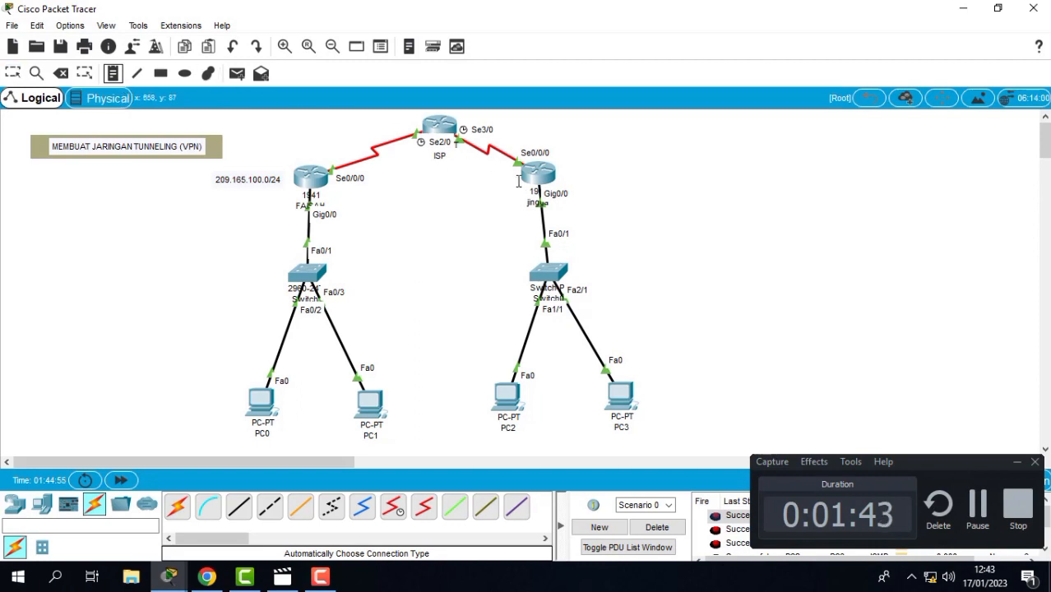
{"action": "left_click", "coordinate": [563, 176]}
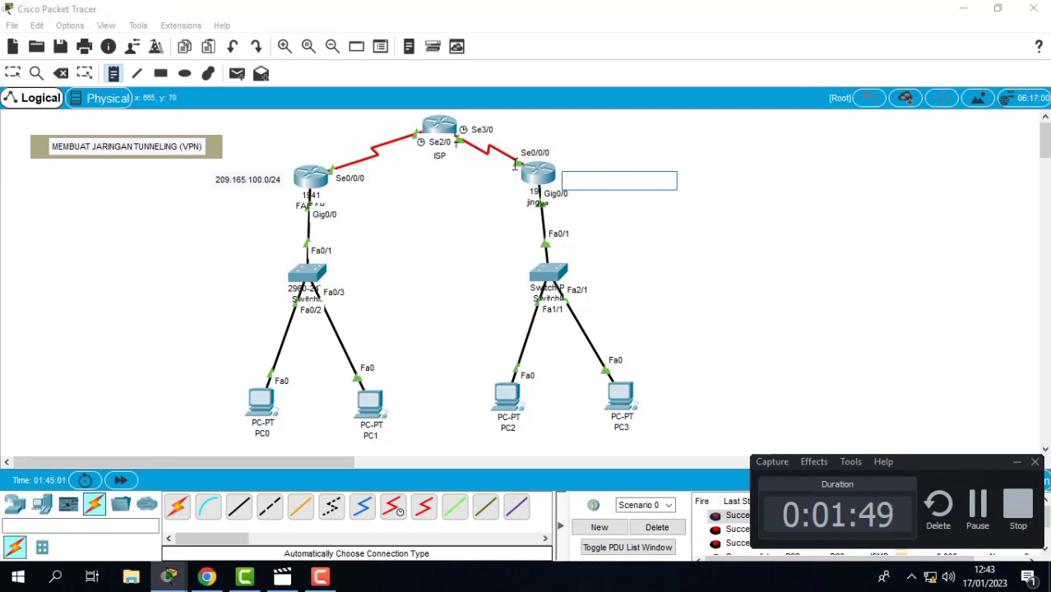
{"action": "type", "text": "209.16"}
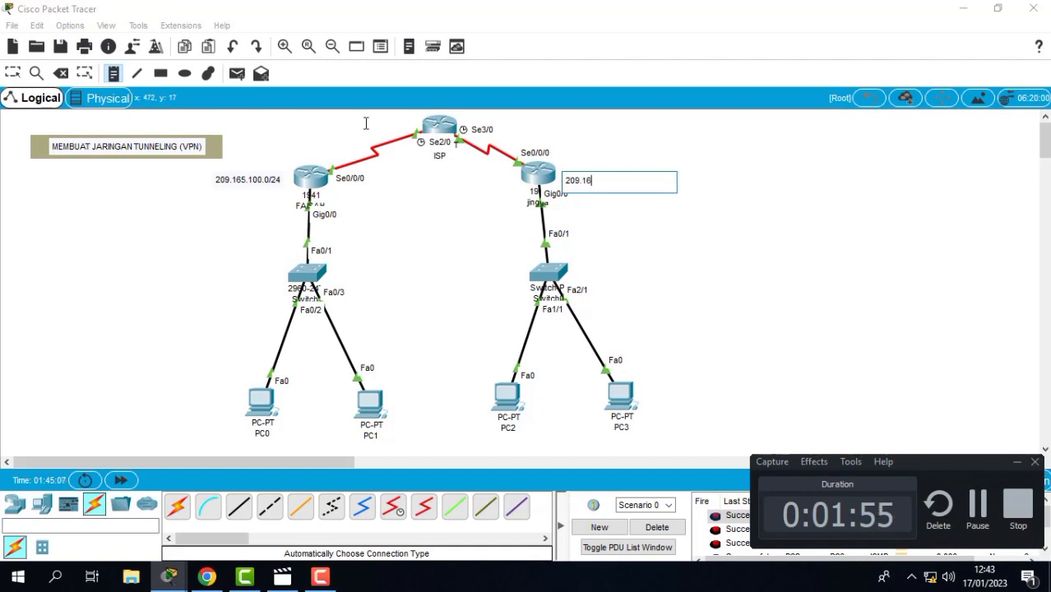
{"action": "type", "text": "5.200.0/24"}
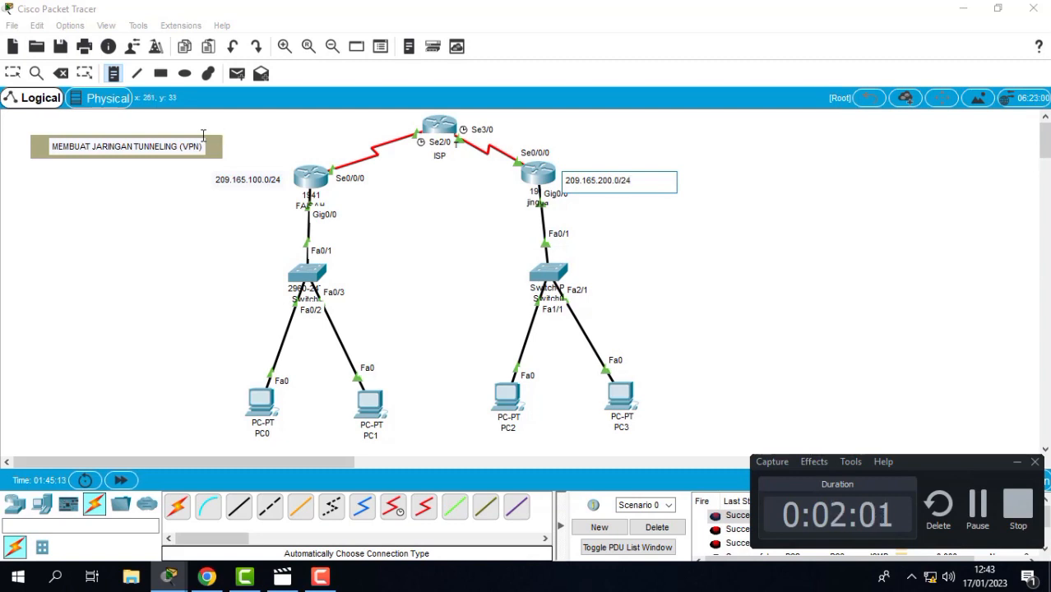
{"action": "key", "text": "Escape"}
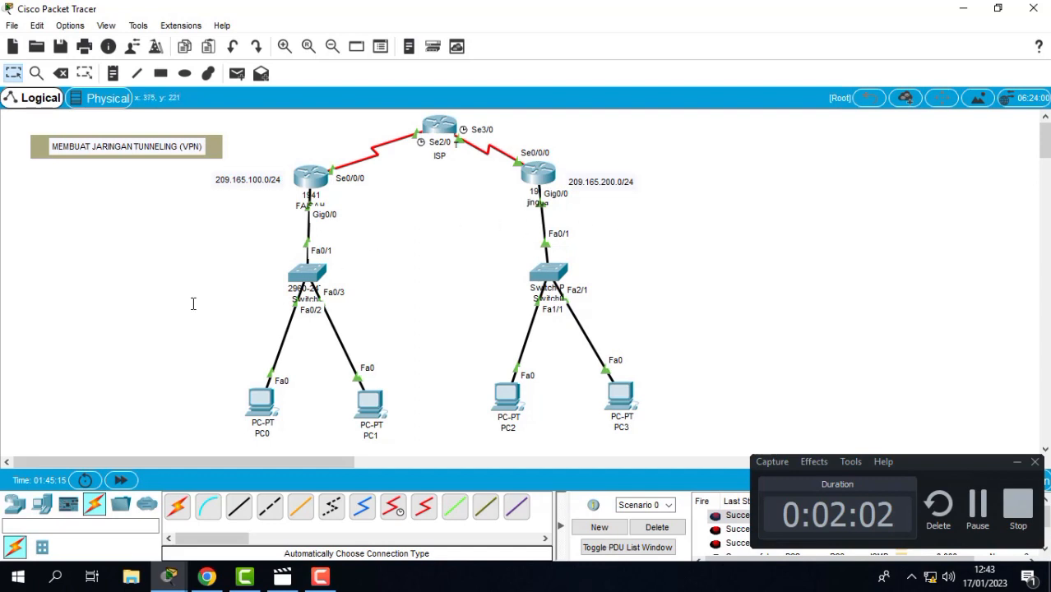
{"action": "left_click", "coordinate": [628, 182]}
{"action": "left_click_drag", "start_coordinate": [628, 181], "coordinate": [626, 174]}
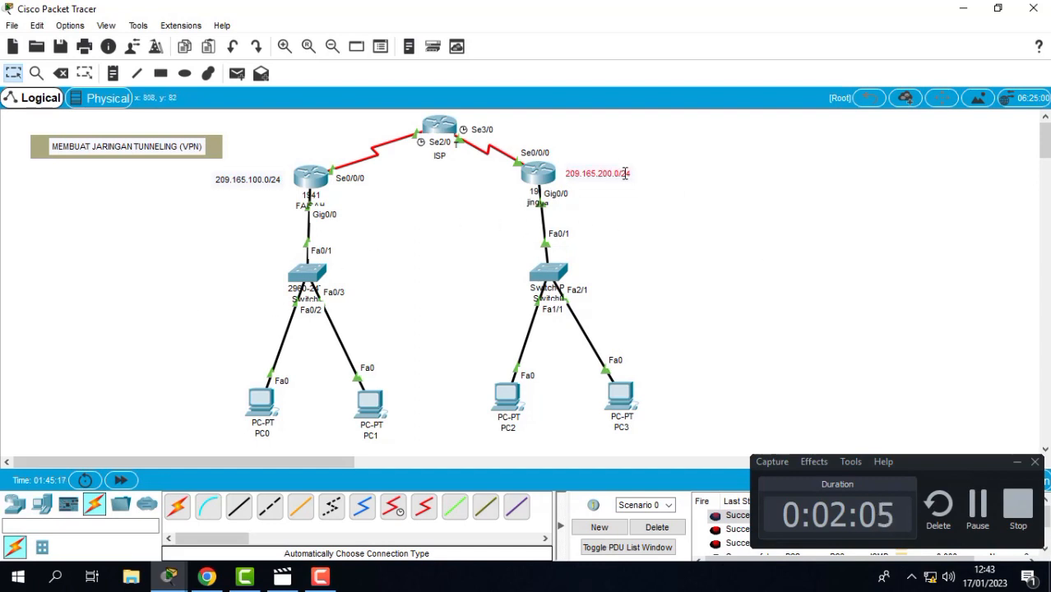
Step: Add the note 192.168.1.0/24 beside the first site's switch and shift it slightly closer to the device
{"action": "left_click", "coordinate": [113, 73]}
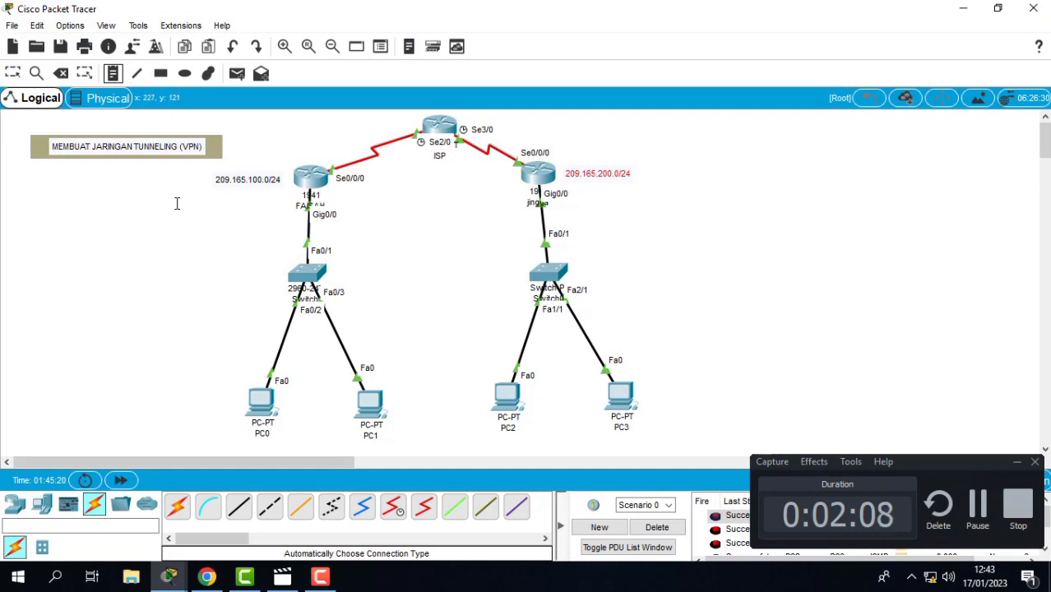
{"action": "left_click", "coordinate": [211, 266]}
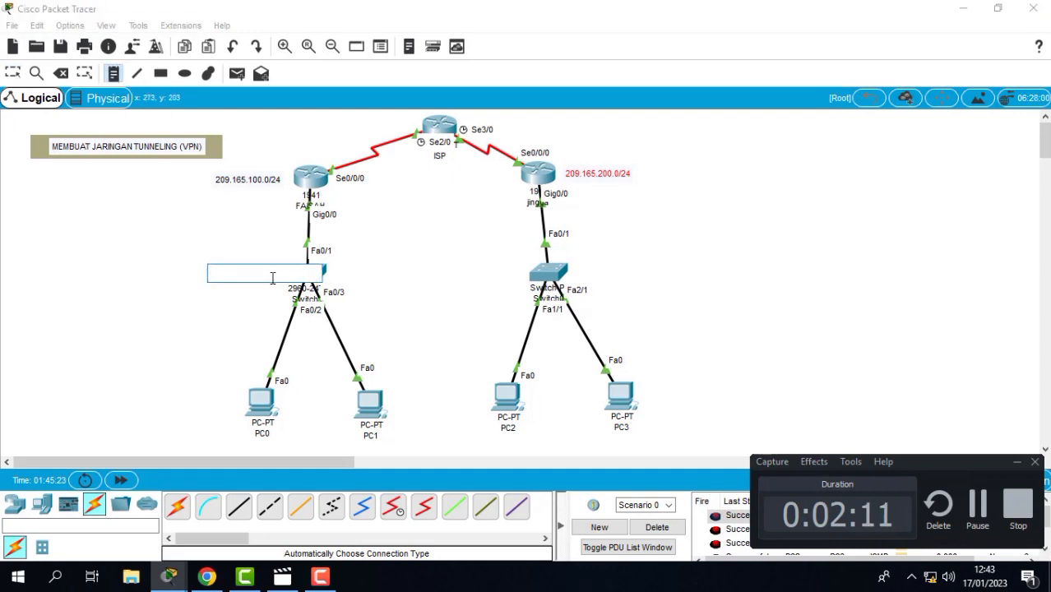
{"action": "type", "text": "192.168"}
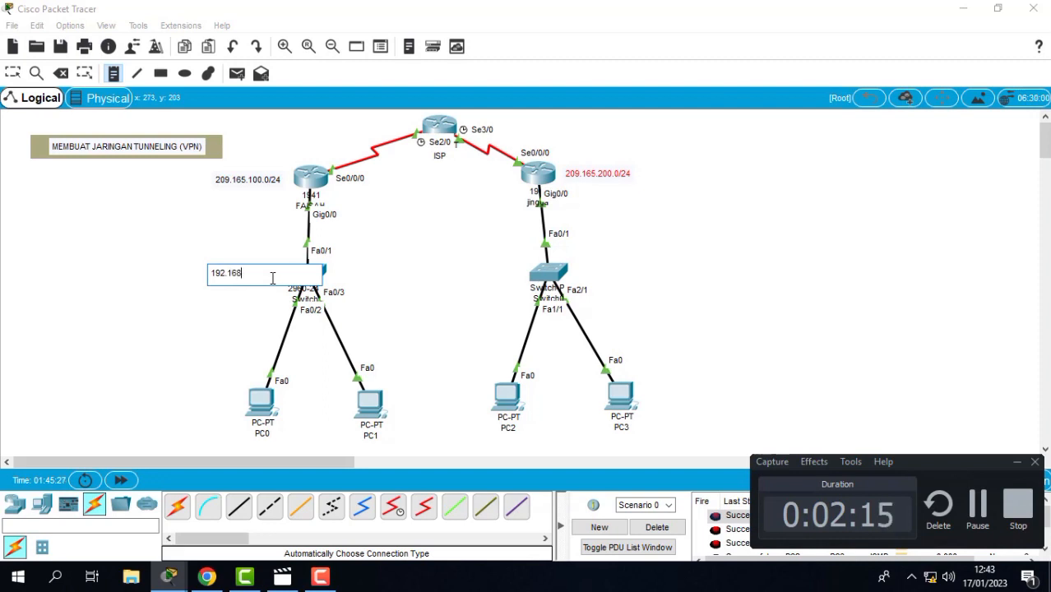
{"action": "type", "text": "1"}
{"action": "key", "text": "BackSpace"}
{"action": "key", "text": "BackSpace"}
{"action": "type", "text": ".0"}
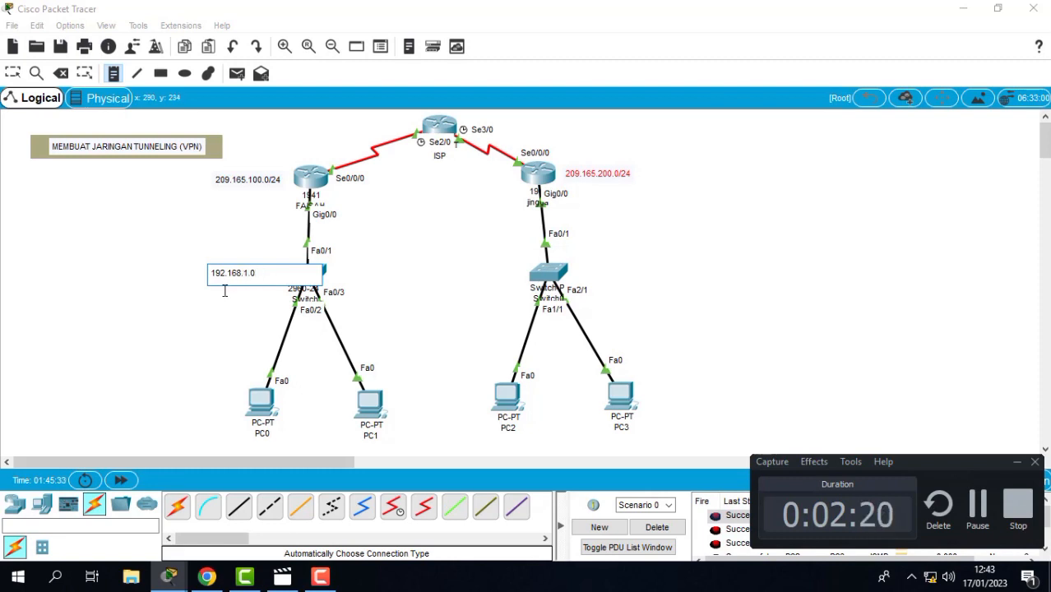
{"action": "type", "text": "/24"}
{"action": "key", "text": "Escape"}
{"action": "left_click_drag", "start_coordinate": [260, 271], "coordinate": [267, 274]}
{"action": "left_click", "coordinate": [602, 268]}
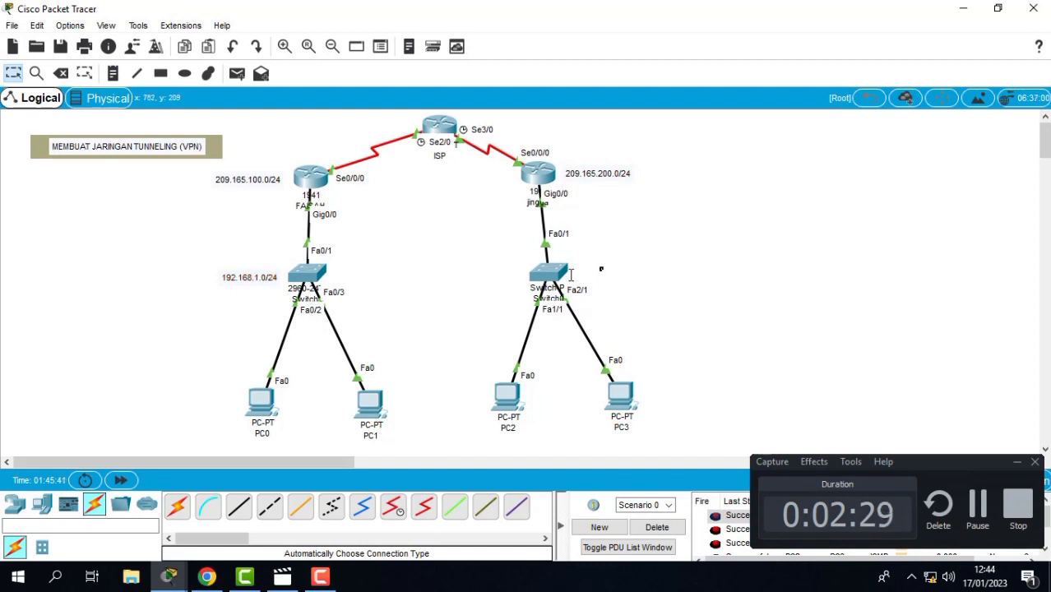
{"action": "left_click", "coordinate": [112, 73]}
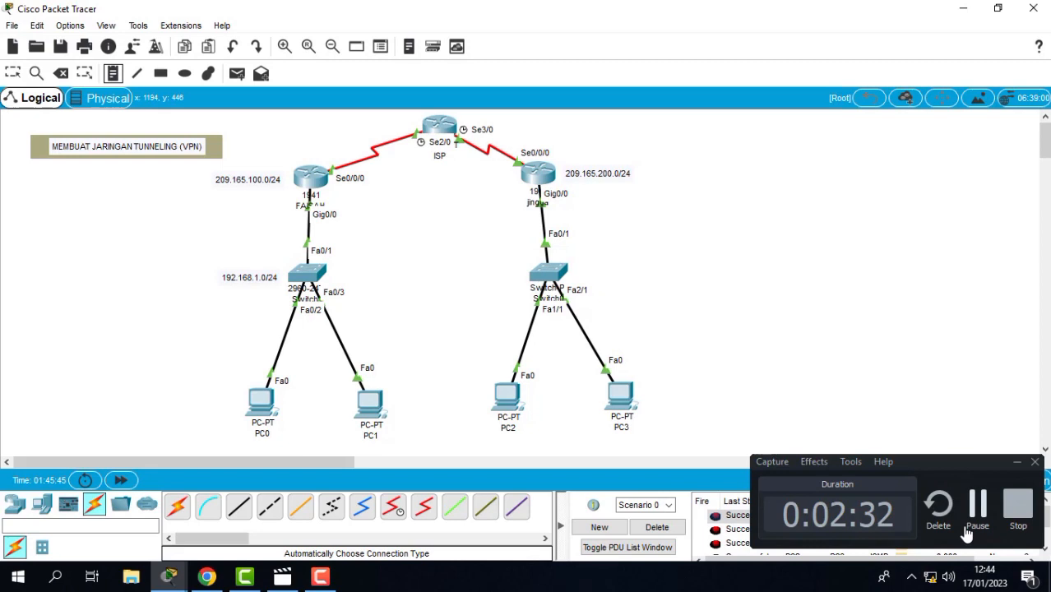
{"action": "left_click", "coordinate": [885, 428]}
{"action": "key", "text": "Escape"}
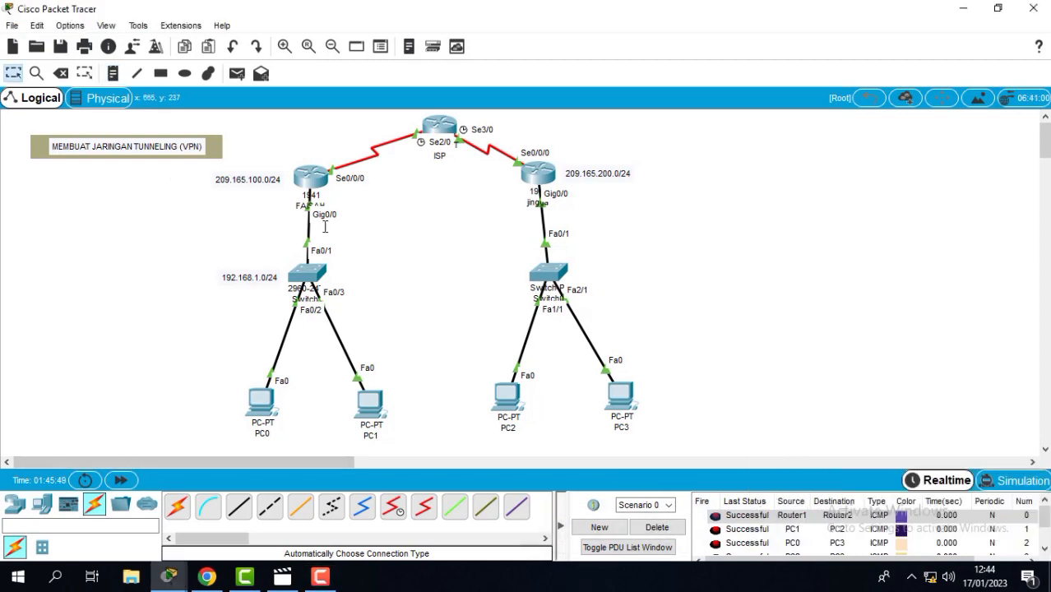
Step: Add the note 192.168.2.0/24 beside the second site's switch and nudge it slightly up and closer to the device
{"action": "left_click", "coordinate": [114, 74]}
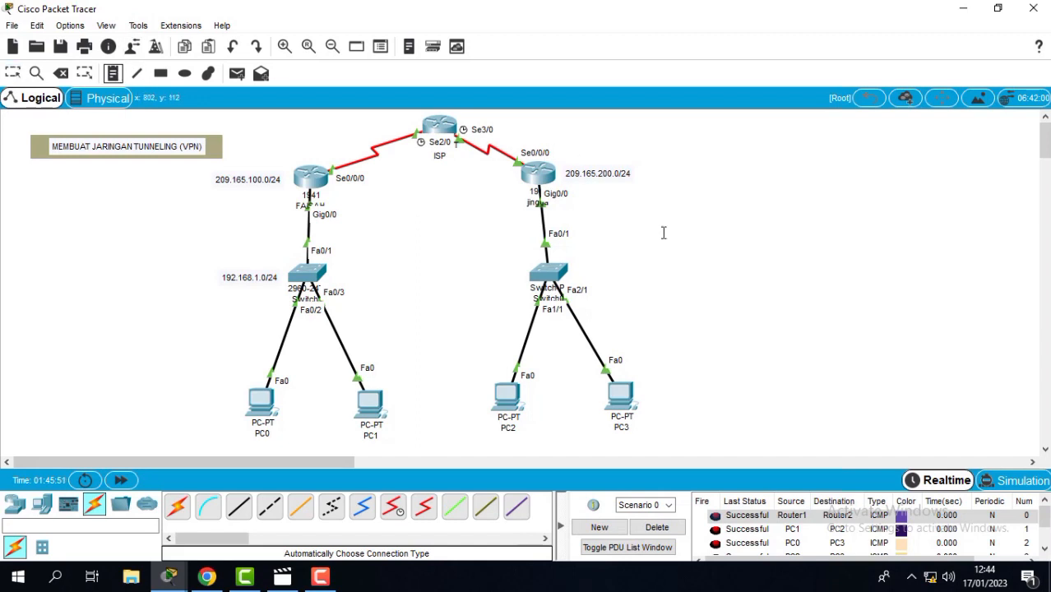
{"action": "left_click", "coordinate": [585, 278]}
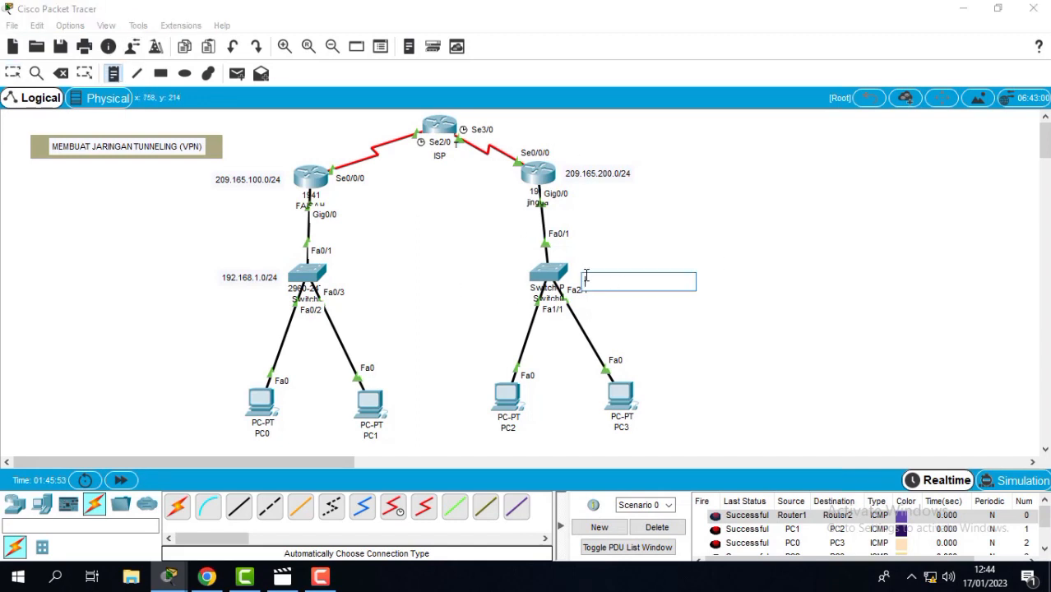
{"action": "type", "text": "192.16"}
{"action": "key", "text": "BackSpace"}
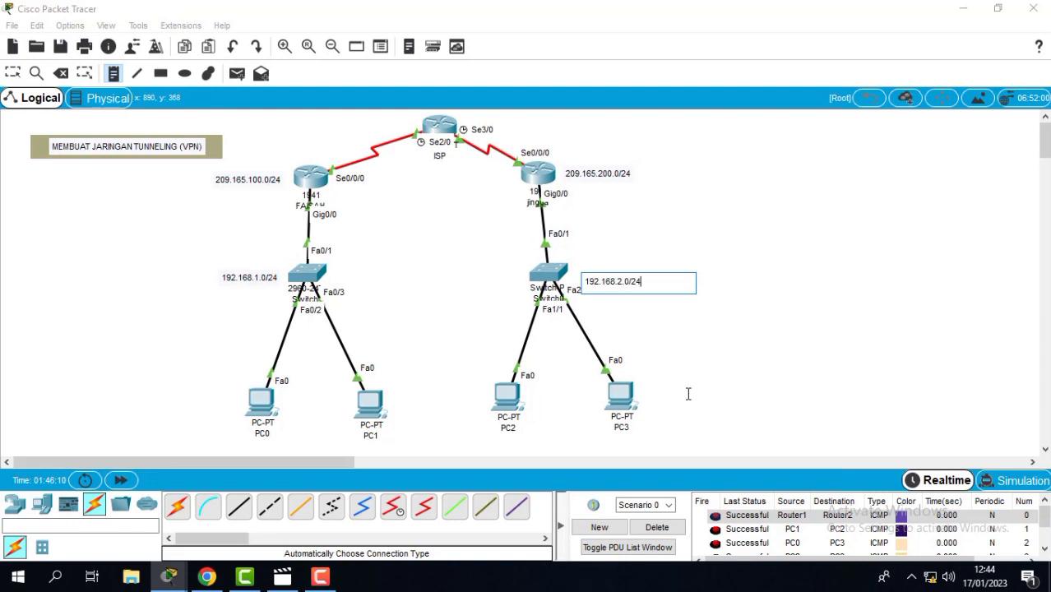
{"action": "key", "text": "Escape"}
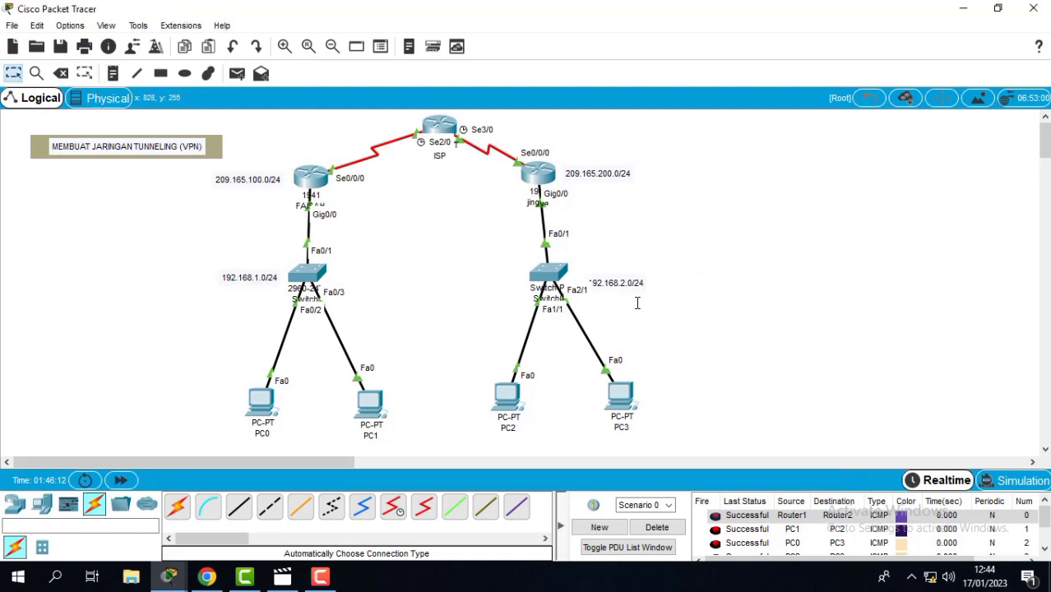
{"action": "left_click_drag", "start_coordinate": [629, 282], "coordinate": [621, 274]}
{"action": "left_click", "coordinate": [696, 330]}
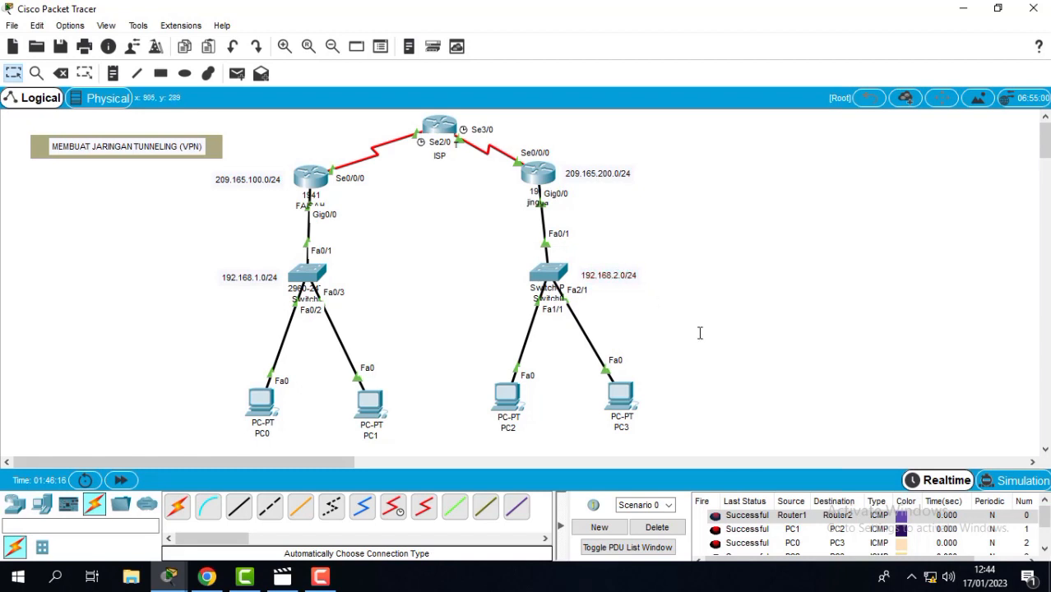
Step: Delete the old PDU scenario and play the ICMP test packets between the routers and PCs in simulation mode
{"action": "left_click", "coordinate": [655, 530]}
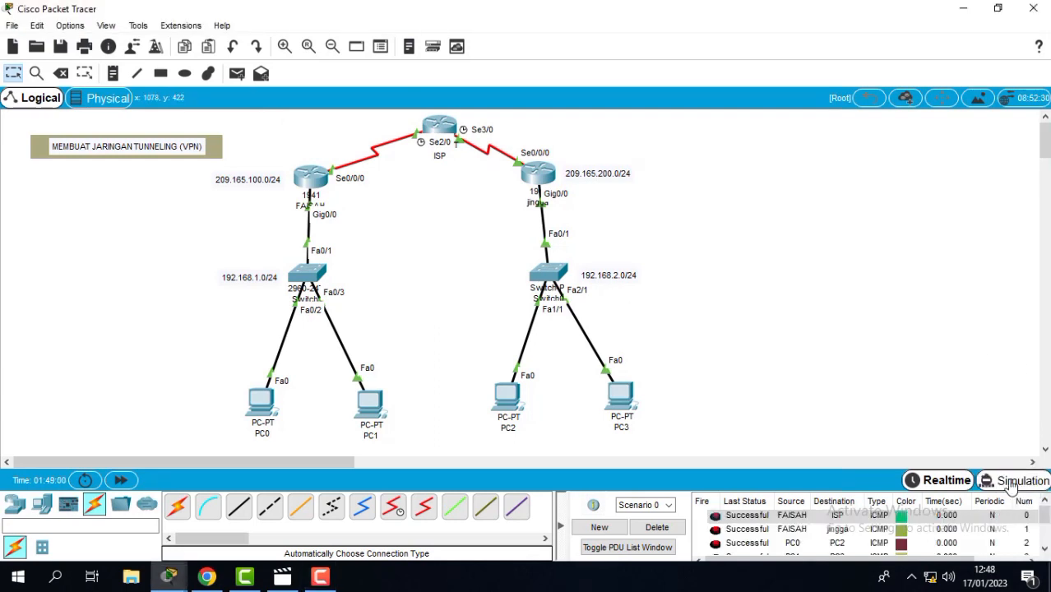
{"action": "left_click", "coordinate": [1011, 486]}
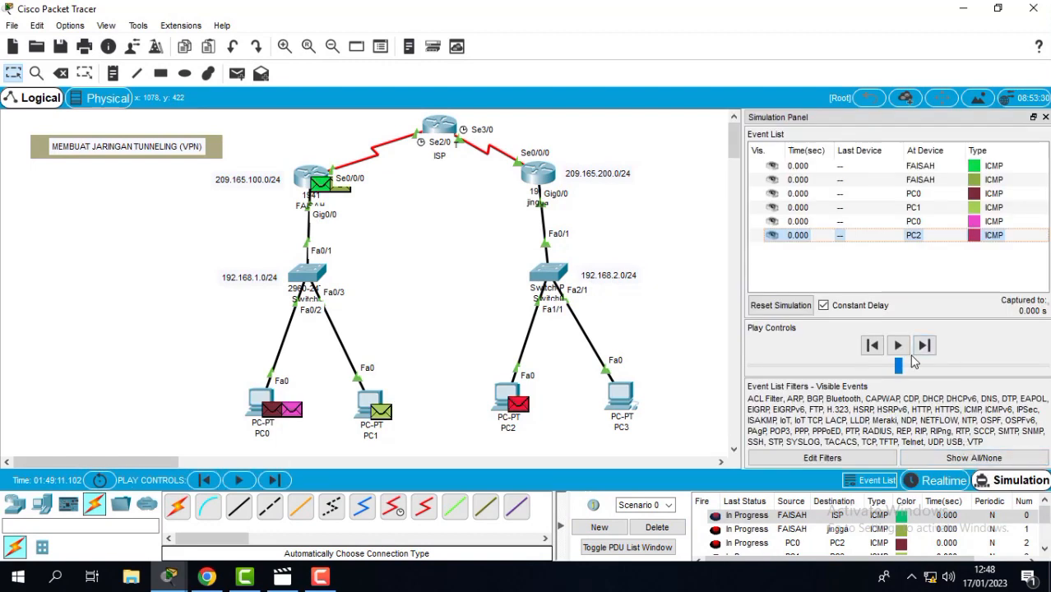
{"action": "left_click", "coordinate": [897, 345]}
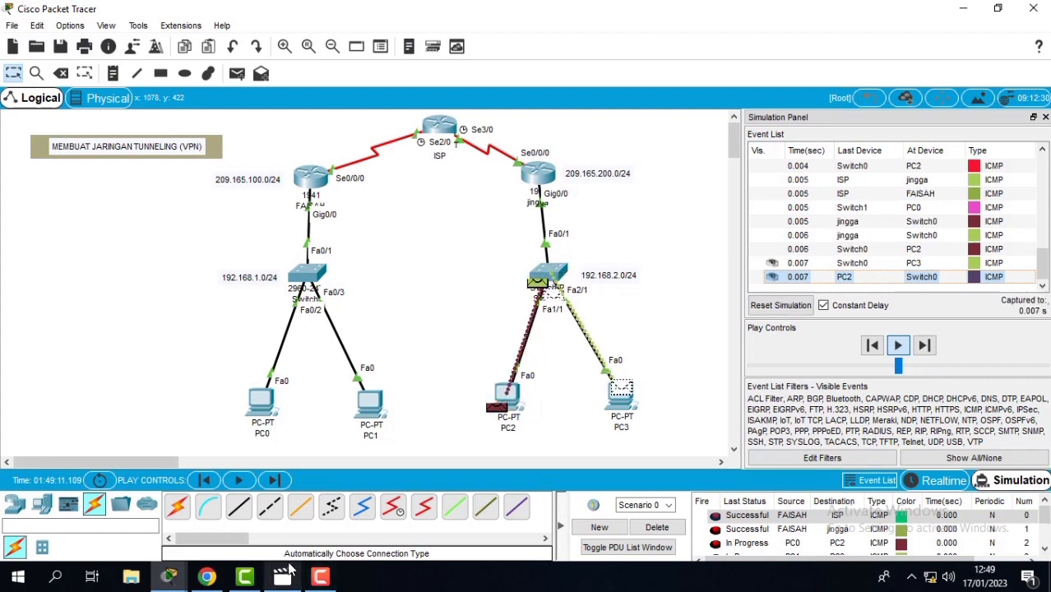
{"action": "mouse_move", "coordinate": [292, 571]}
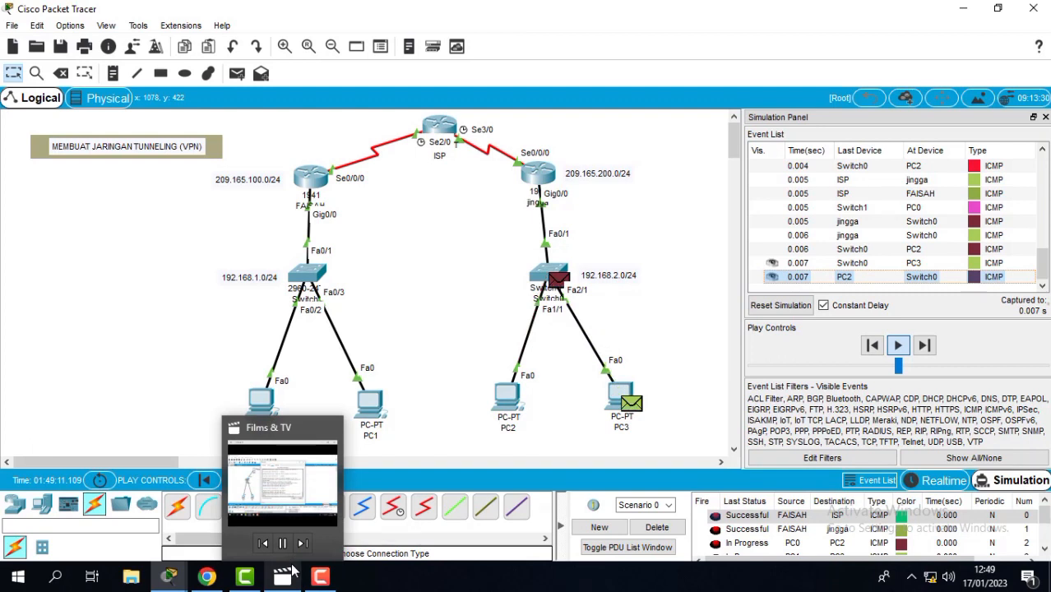